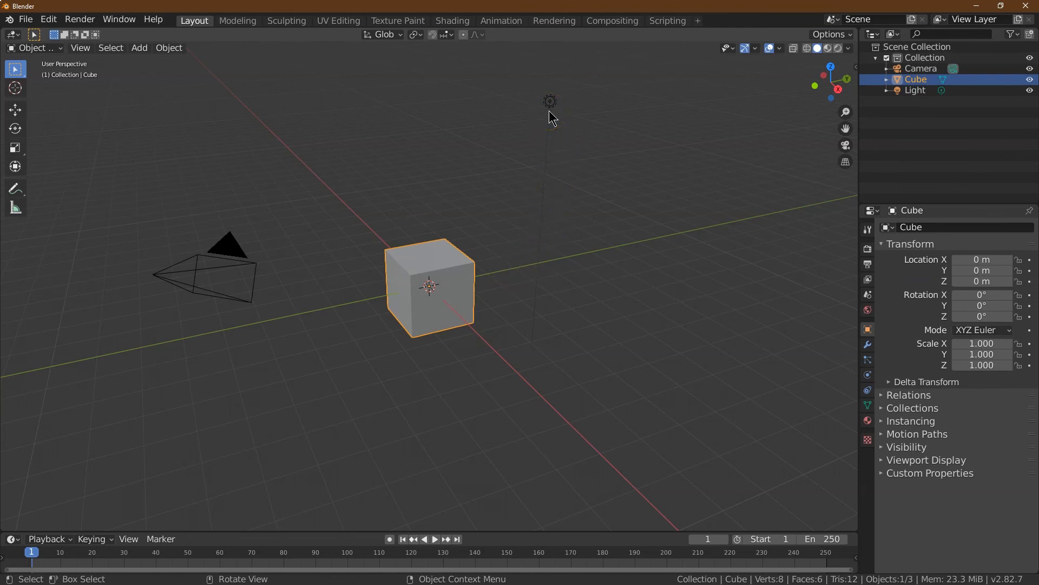
# Hide the light and the camera in the scene.
pyautogui.click(551, 115)
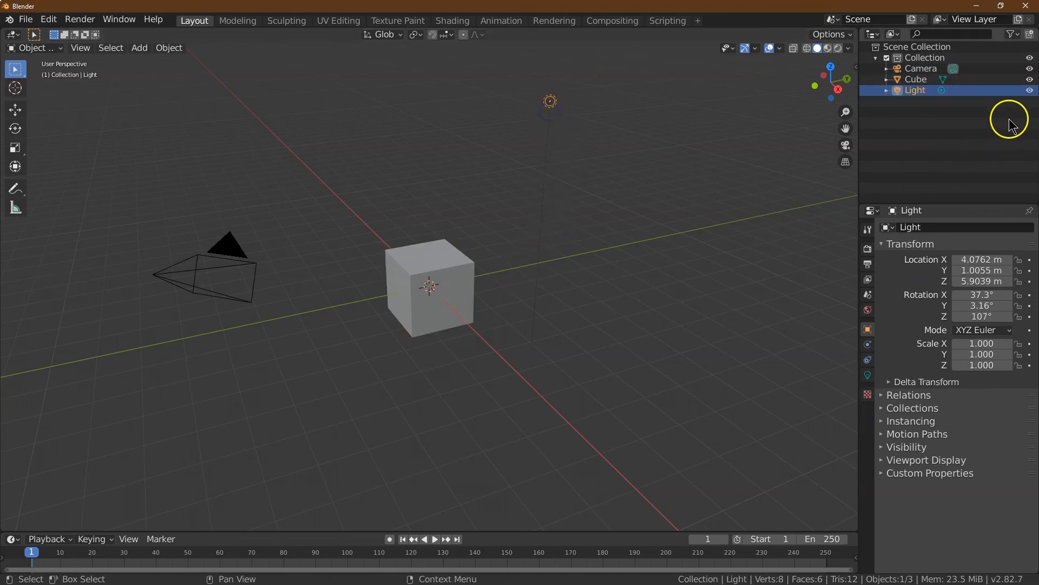
pyautogui.click(1030, 90)
pyautogui.click(1030, 69)
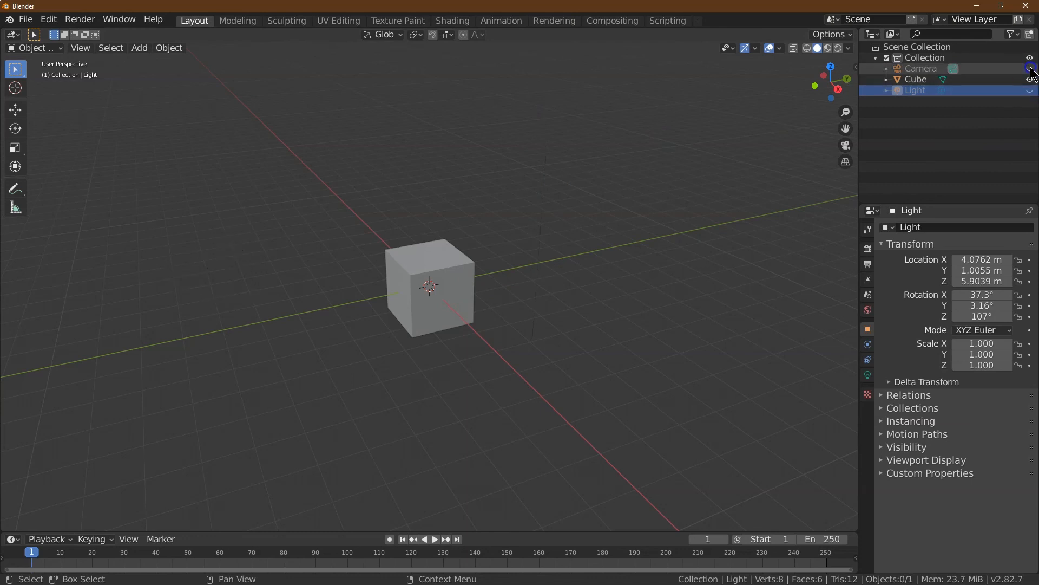
# Select the default cube and rename it Grass.
pyautogui.click(916, 79)
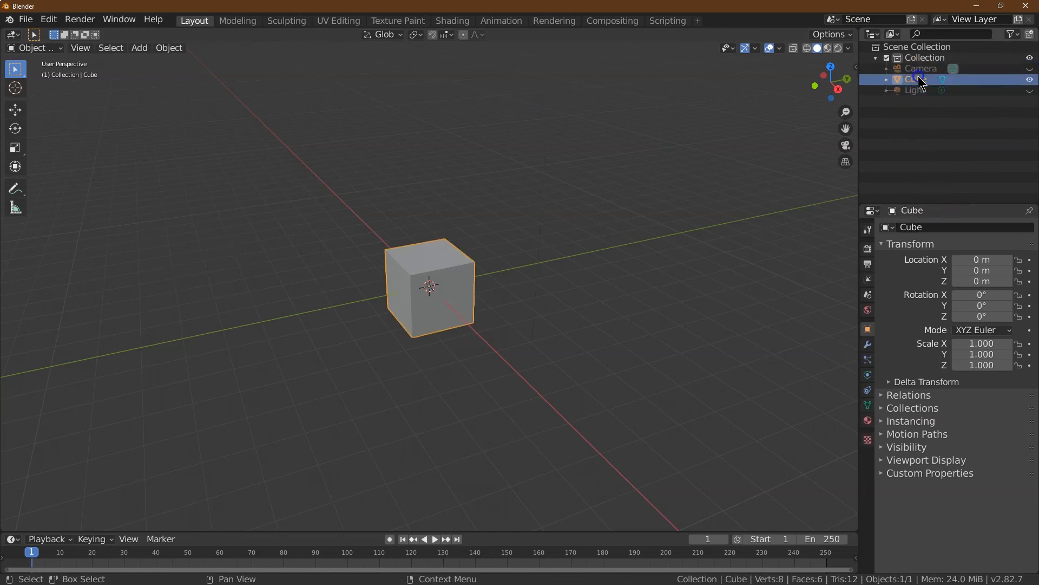
pyautogui.click(932, 228)
pyautogui.write('G')
pyautogui.press('Return')
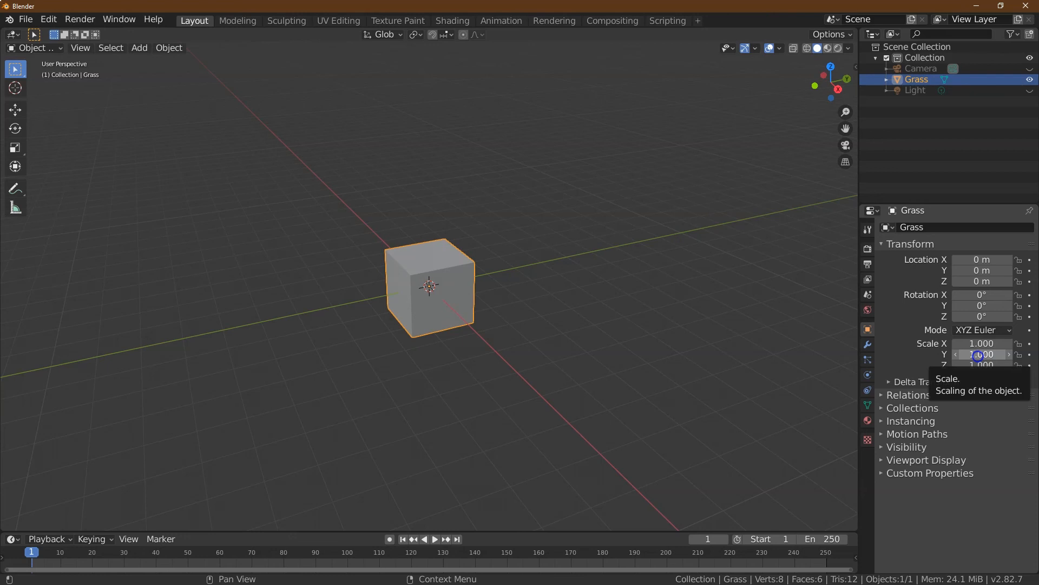
# Scale the Grass object to 2 in X, 2 in Y and 0.5 in Z.
pyautogui.click(978, 355)
pyautogui.write('2')
pyautogui.press('Return')
pyautogui.press('Tab')
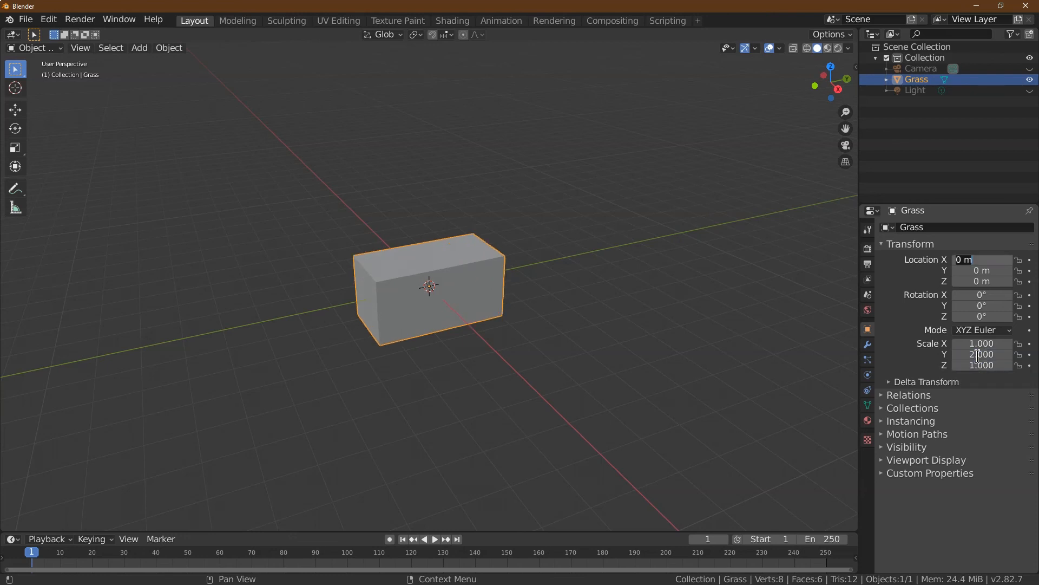
pyautogui.click(978, 344)
pyautogui.write('2')
pyautogui.press('Tab')
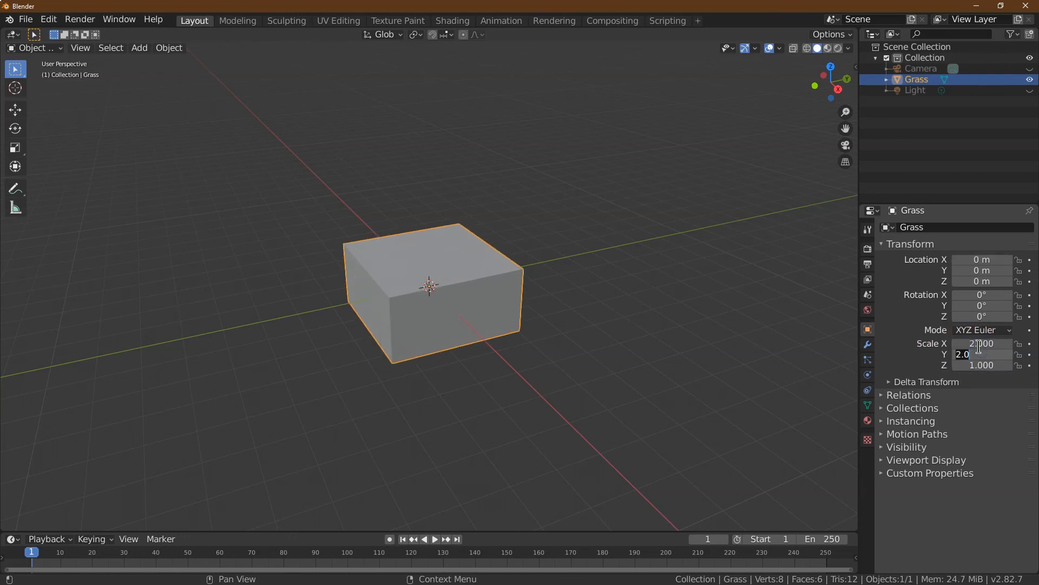
pyautogui.click(994, 363)
pyautogui.click(995, 366)
pyautogui.press('Return')
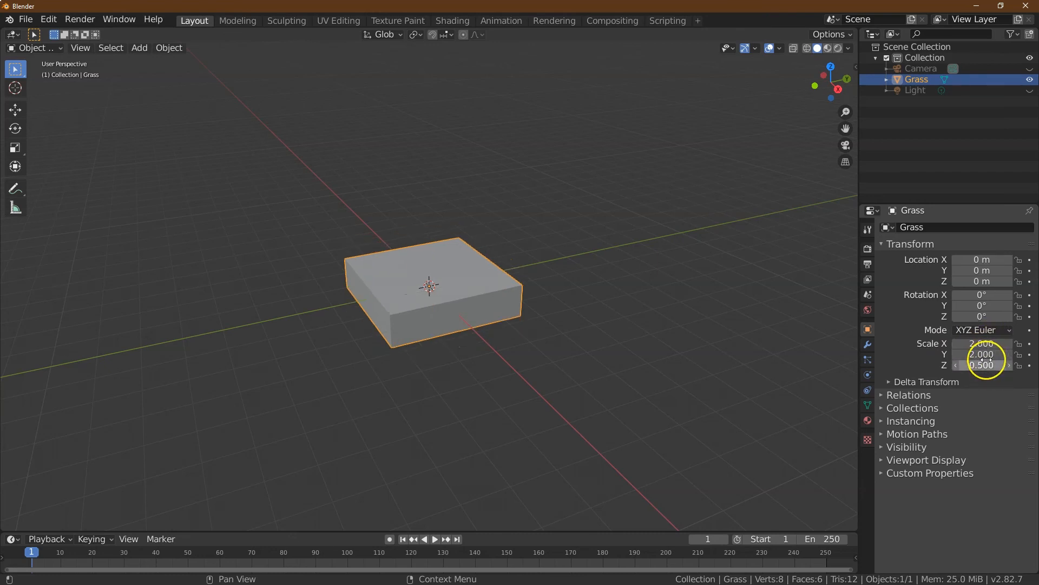
# Subdivide the whole Grass mesh with 20 cuts in Edit Mode and return to Object Mode.
pyautogui.moveTo(830, 86); pyautogui.dragTo(634, 222)
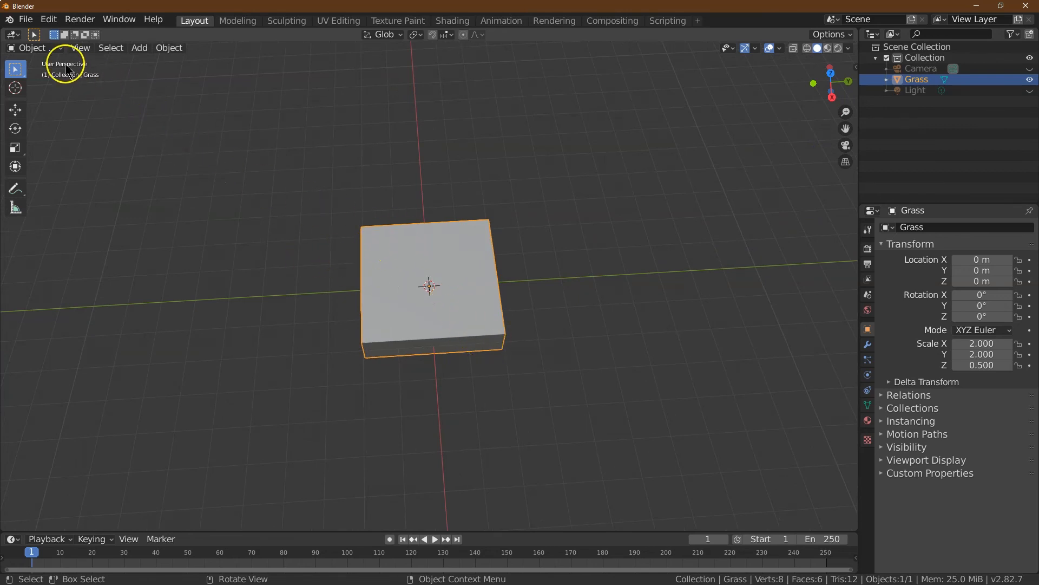
pyautogui.click(51, 48)
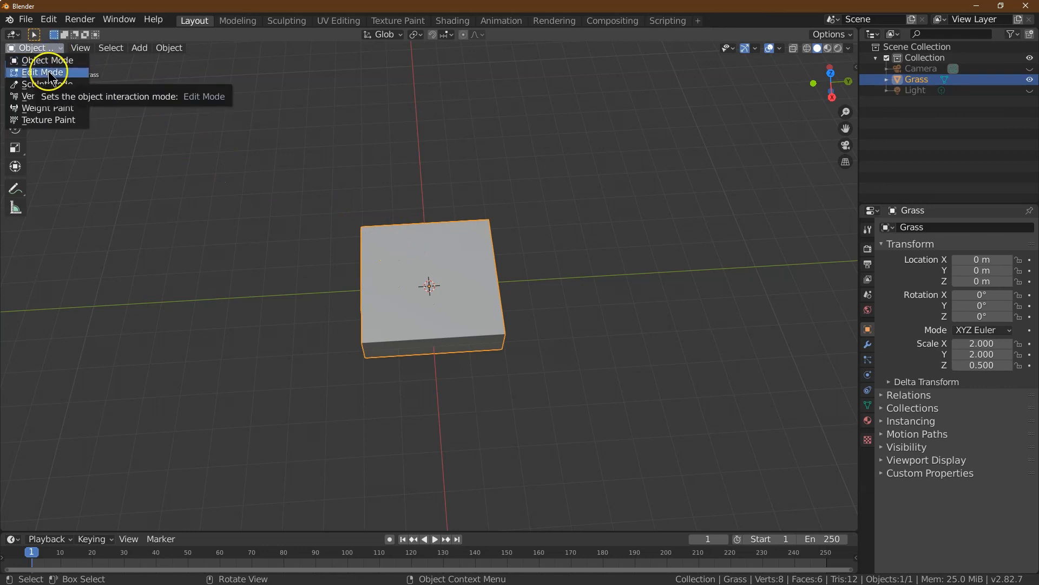
pyautogui.click(49, 72)
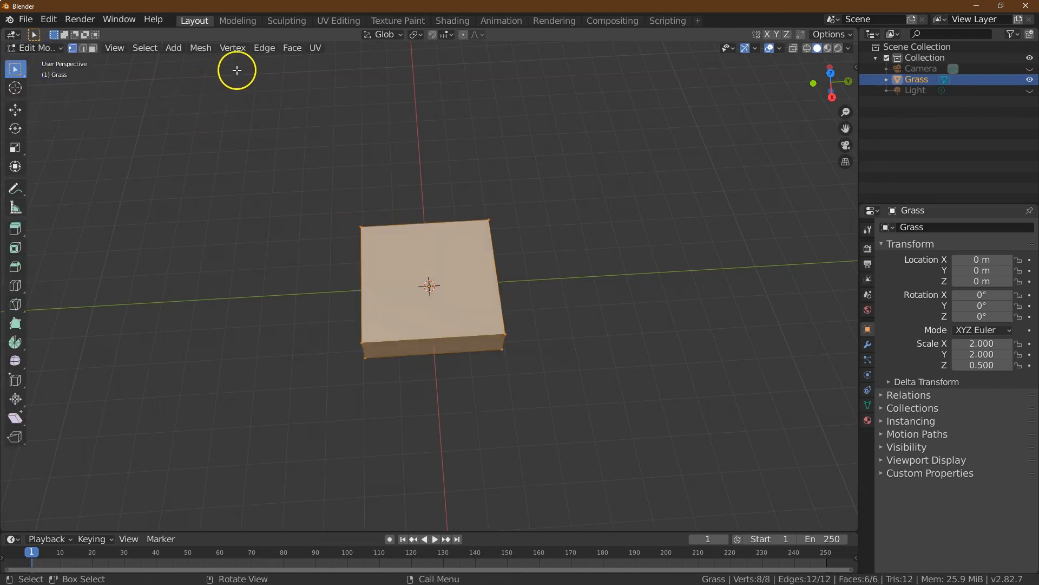
pyautogui.click(264, 48)
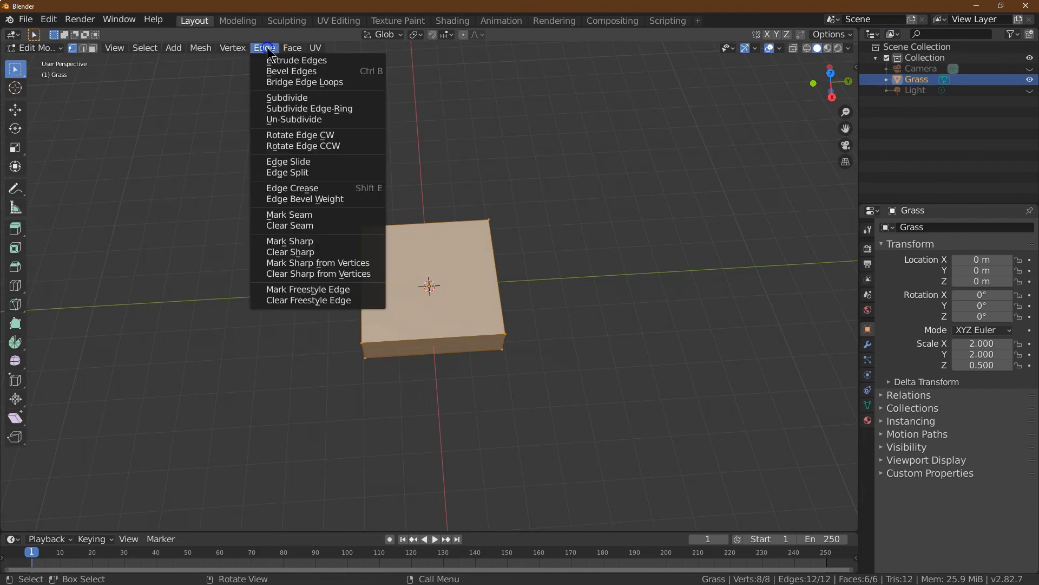
pyautogui.click(278, 98)
pyautogui.click(90, 521)
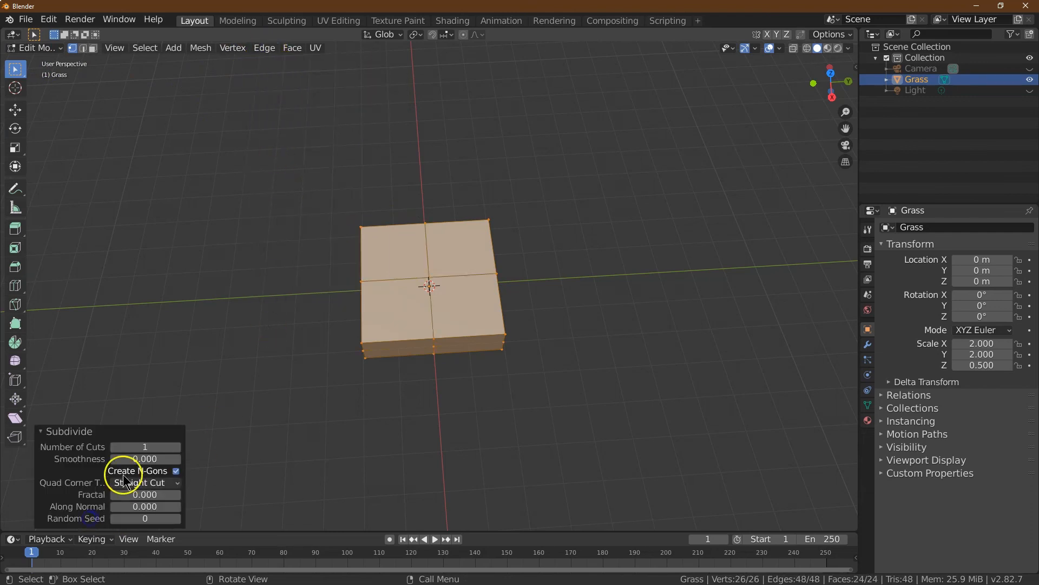
pyautogui.click(151, 446)
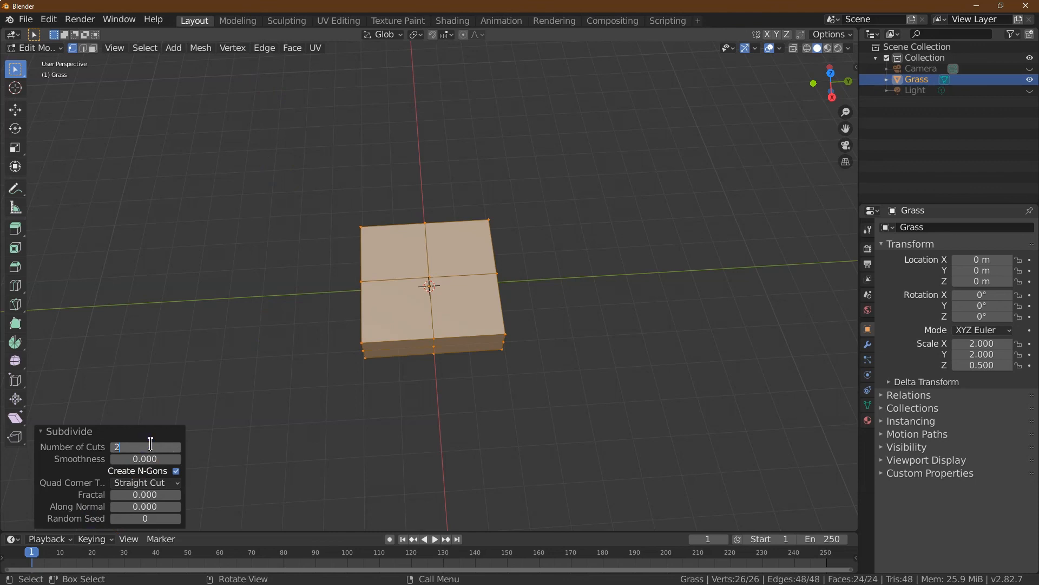
pyautogui.press('Return')
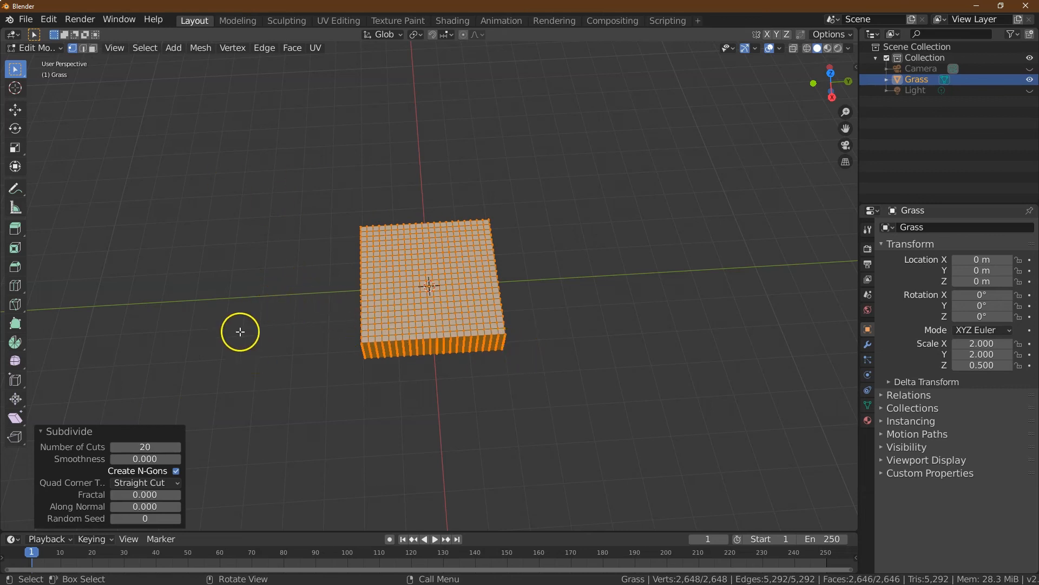
pyautogui.click(51, 49)
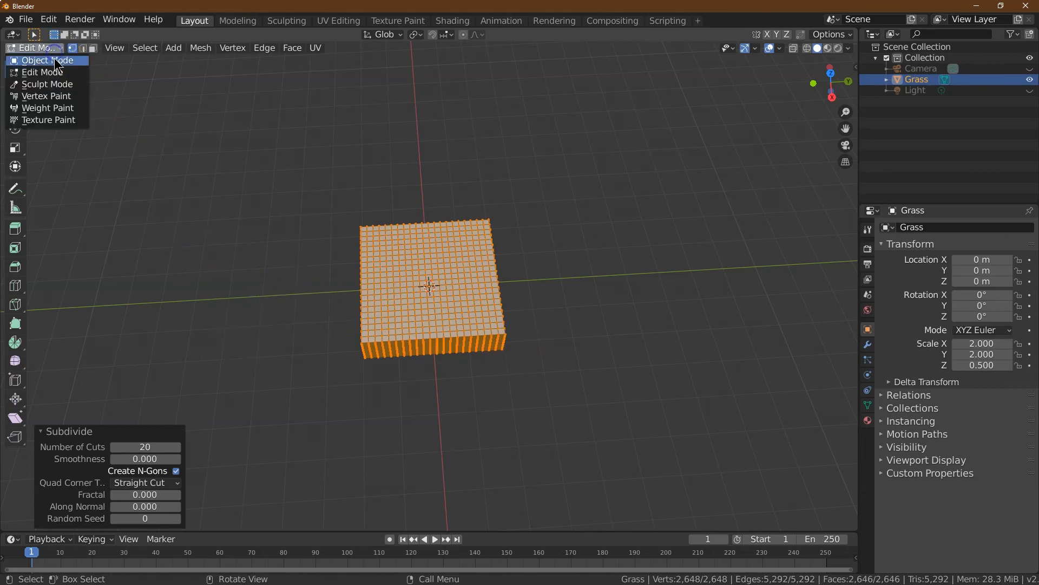
pyautogui.click(55, 57)
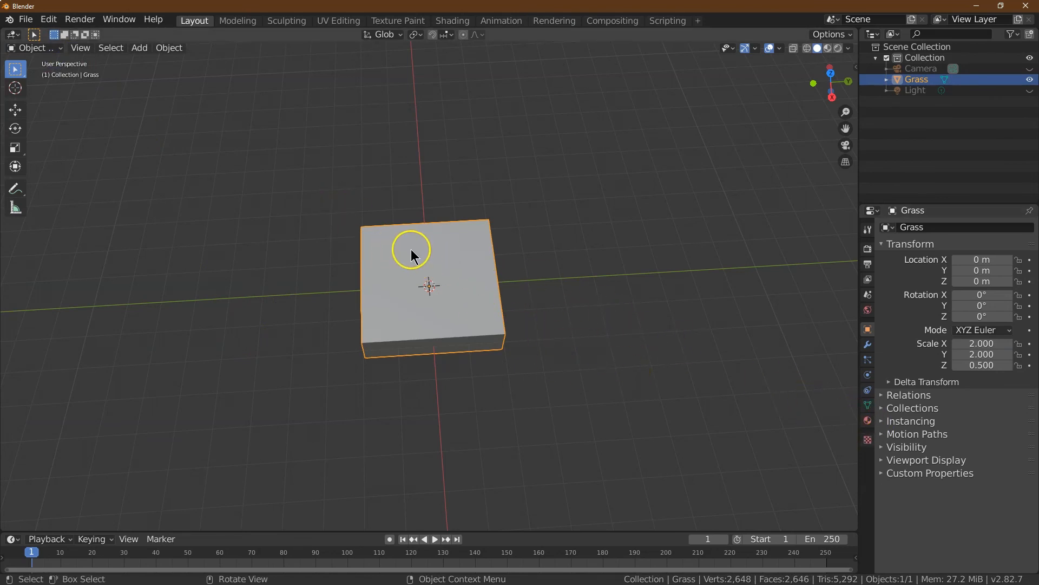
# Add a Displace modifier to the Grass object and create a new texture for it.
pyautogui.click(867, 344)
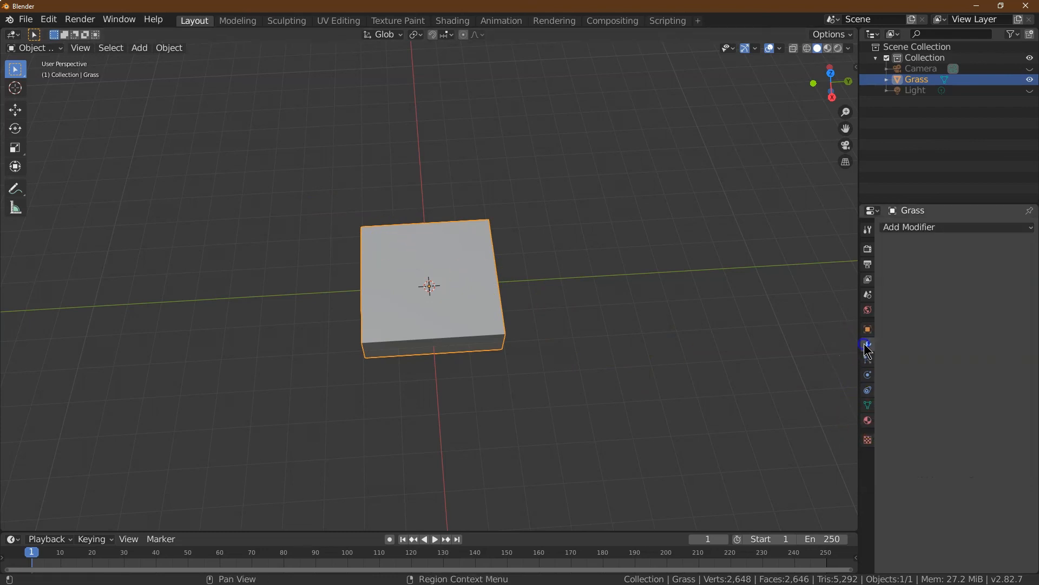
pyautogui.click(907, 229)
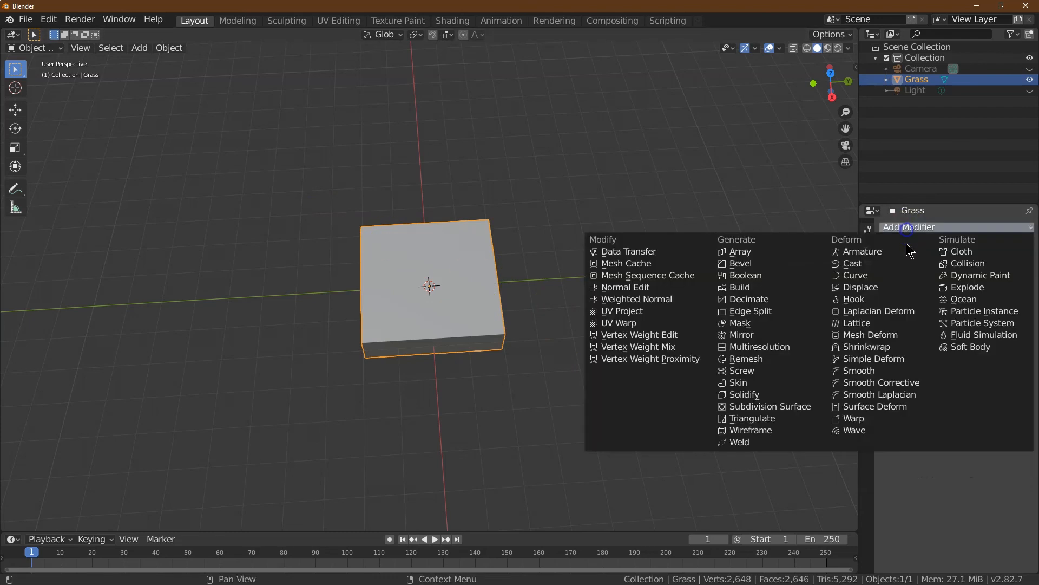
pyautogui.click(875, 293)
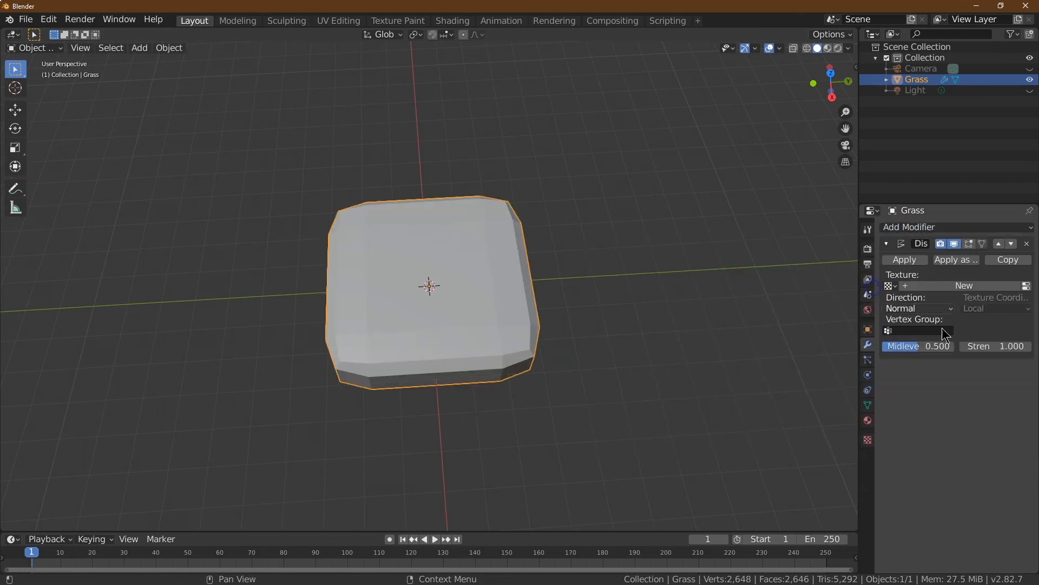
pyautogui.click(921, 285)
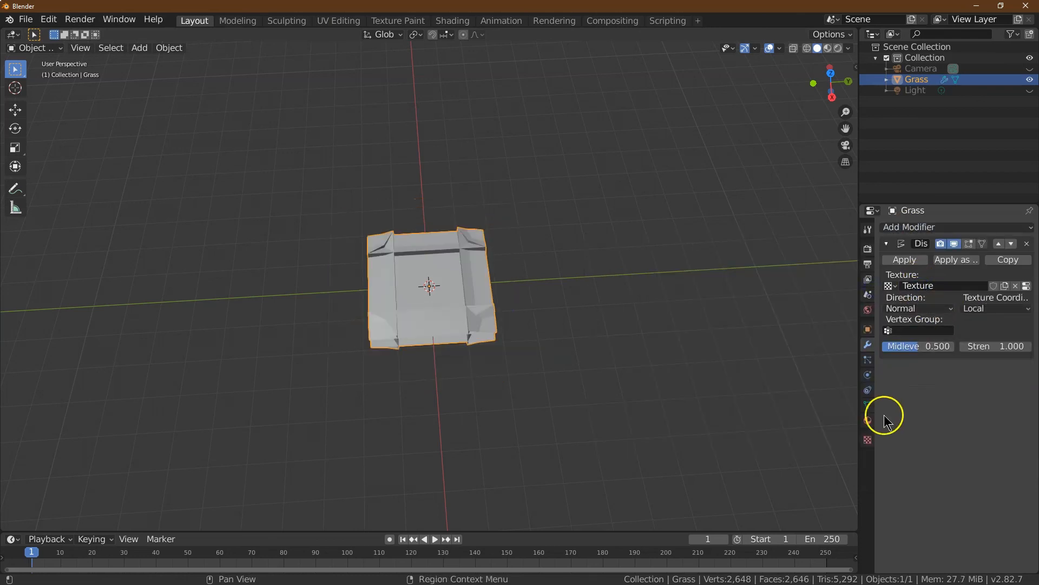
# Rename the displacement texture as ground and set its type to Clouds.
pyautogui.click(867, 441)
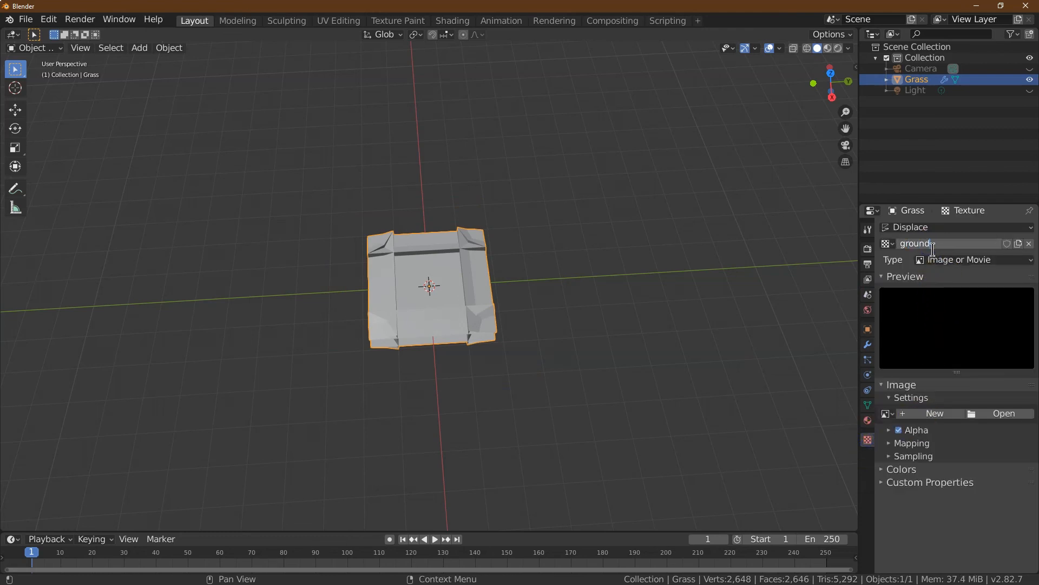
pyautogui.click(947, 257)
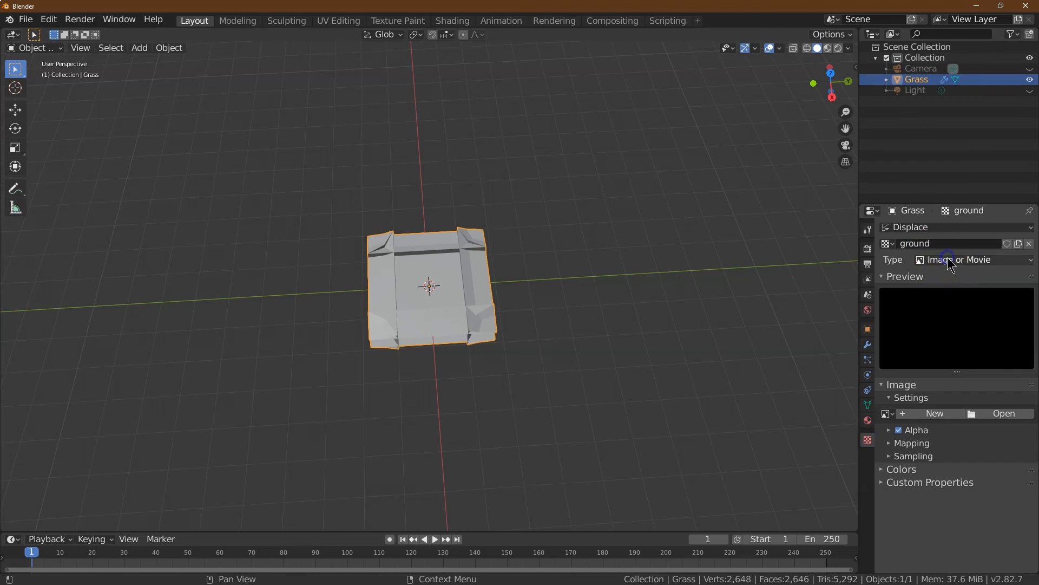
pyautogui.click(947, 258)
pyautogui.click(942, 296)
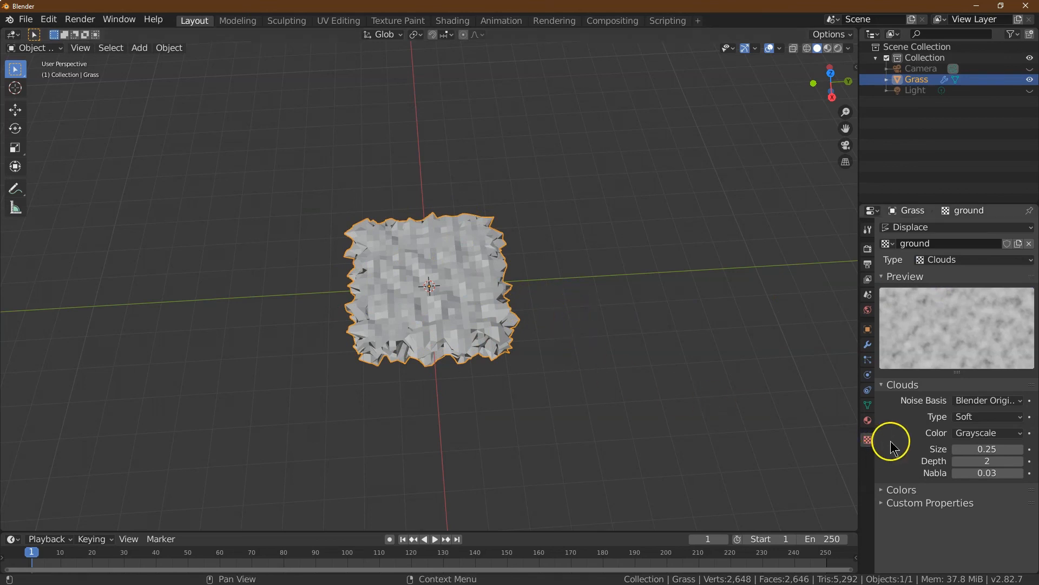
# Add a Subdivision Surface modifier to the Grass object with render and viewport subdivisions both at 3.
pyautogui.click(869, 346)
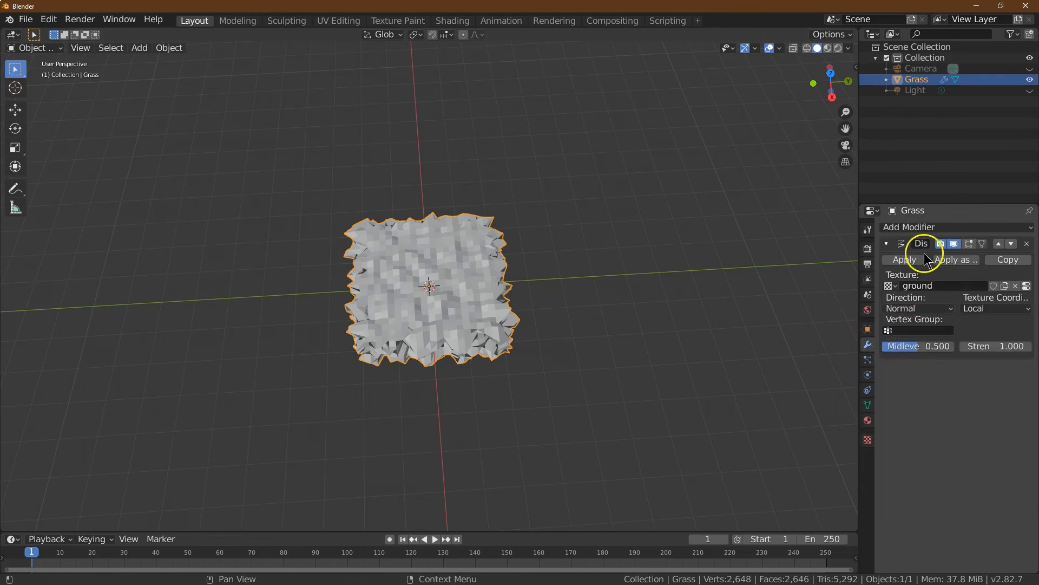
pyautogui.click(914, 227)
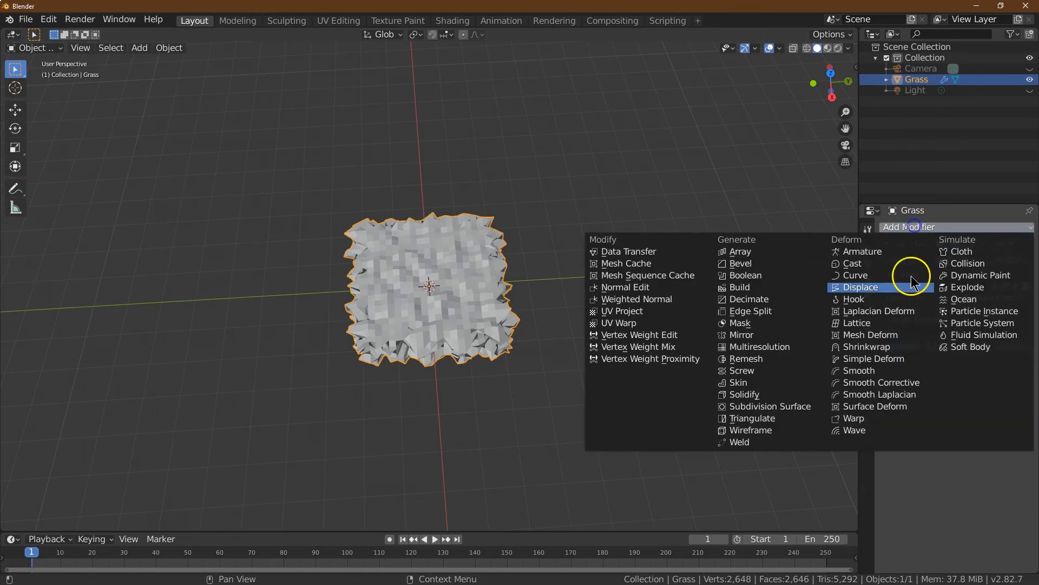
pyautogui.click(773, 406)
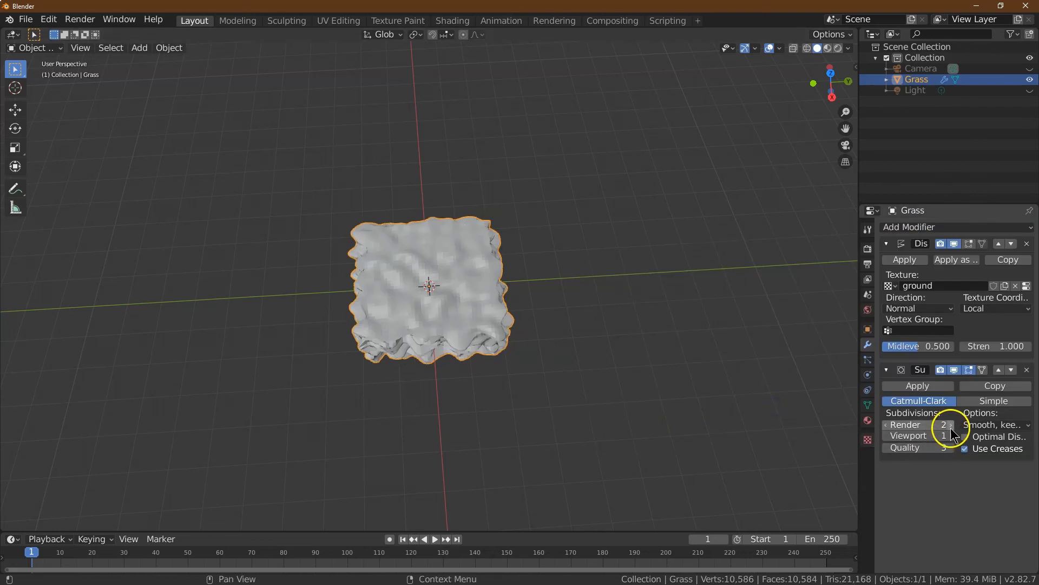
pyautogui.click(950, 425)
pyautogui.click(950, 436)
pyautogui.click(951, 436)
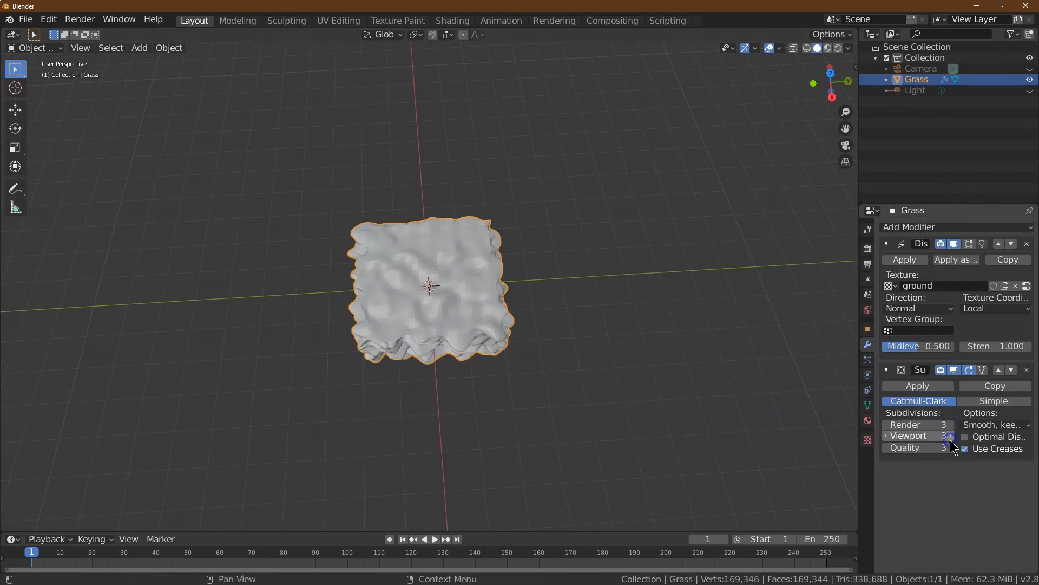
# Set the Displace modifier's strength to 0.5.
pyautogui.moveTo(847, 113); pyautogui.dragTo(836, 57)
pyautogui.moveTo(846, 131); pyautogui.dragTo(457, 313)
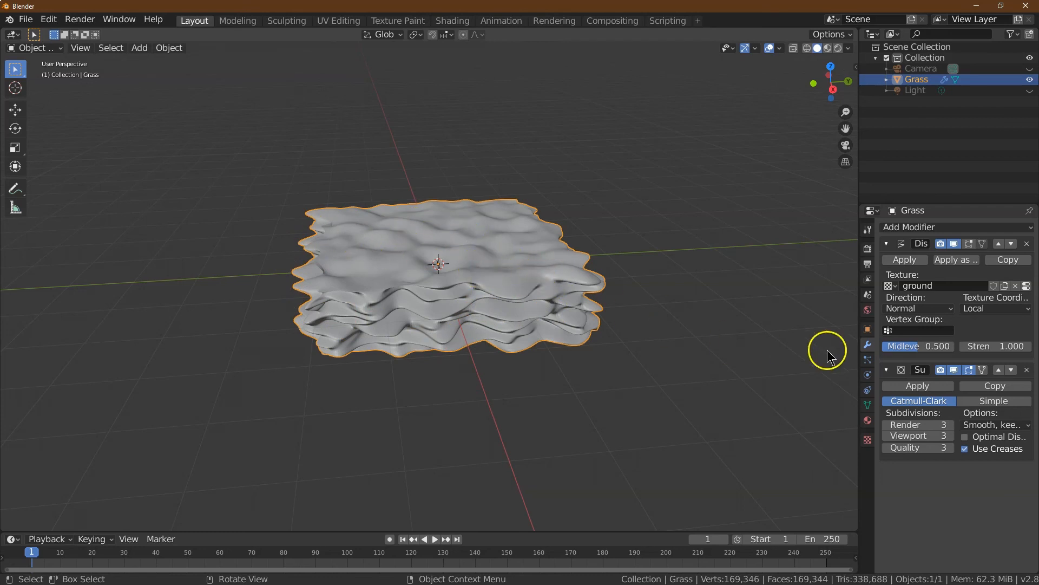
pyautogui.click(1017, 349)
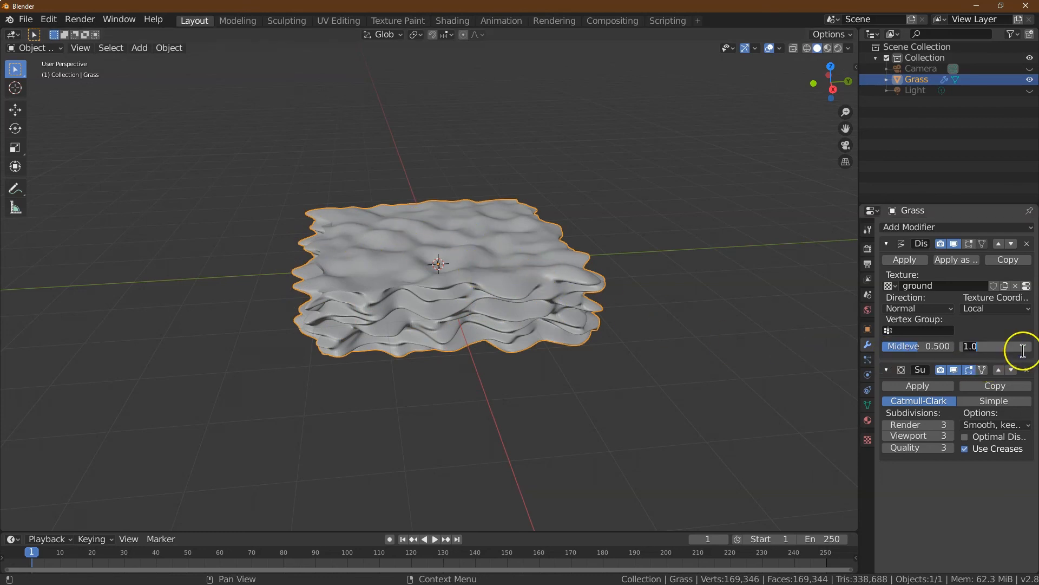
pyautogui.write('.5')
pyautogui.press('Return')
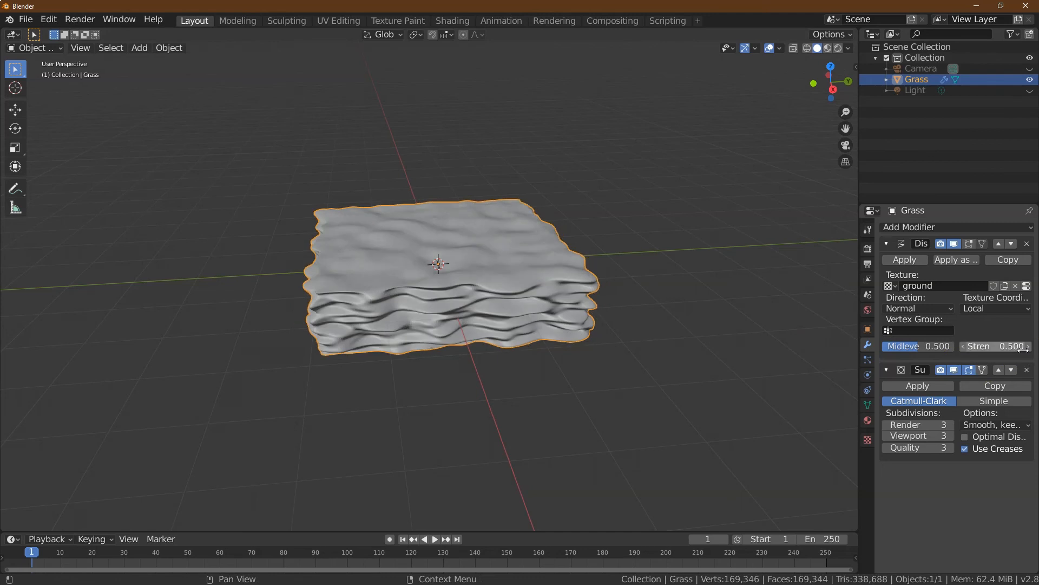
# Show the Grass block from the top and assign an Image Texture to its material's base color.
pyautogui.moveTo(844, 115); pyautogui.dragTo(818, 135)
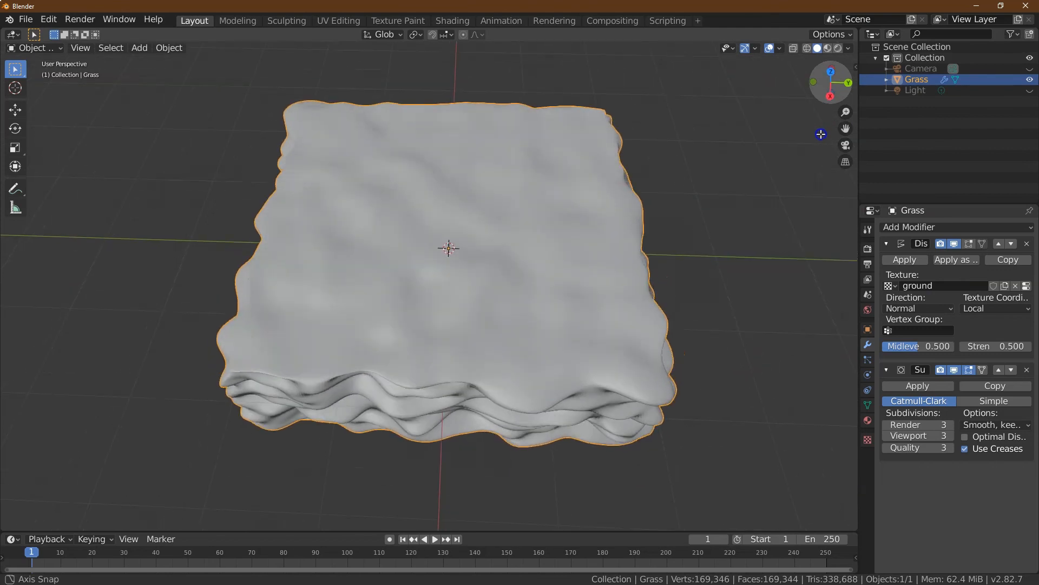
pyautogui.click(833, 74)
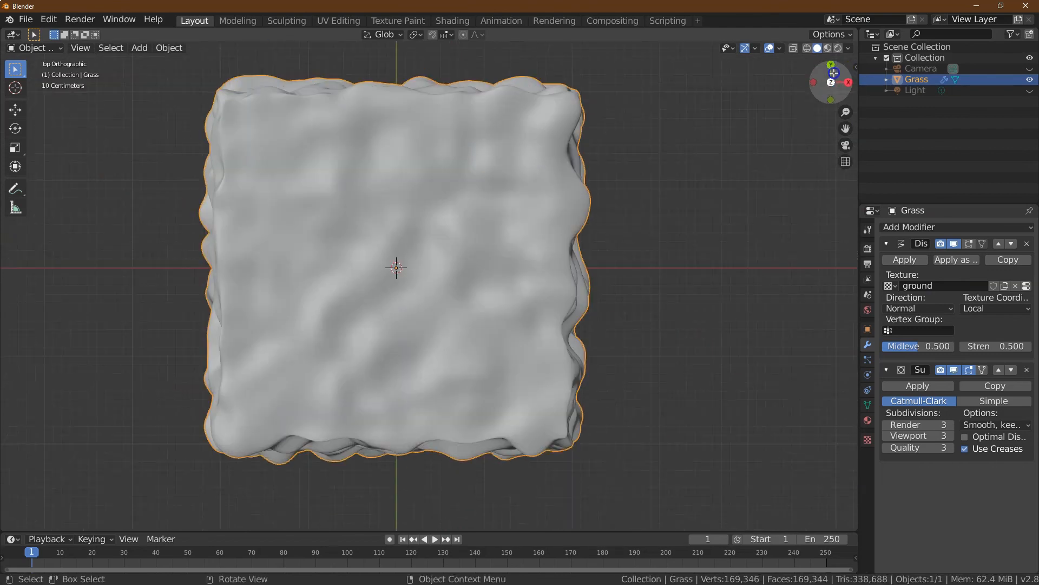
pyautogui.click(868, 422)
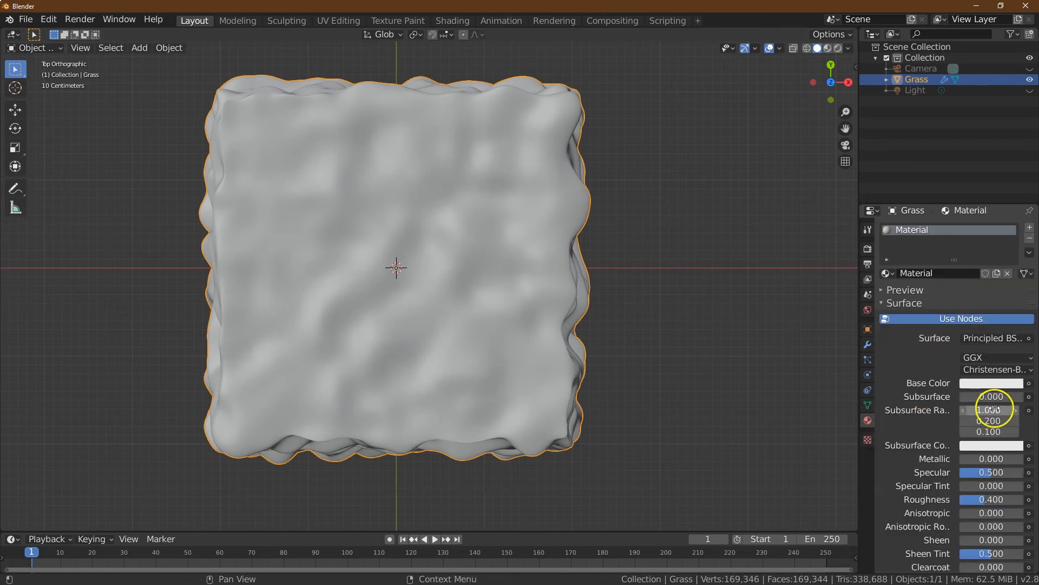
pyautogui.click(1030, 384)
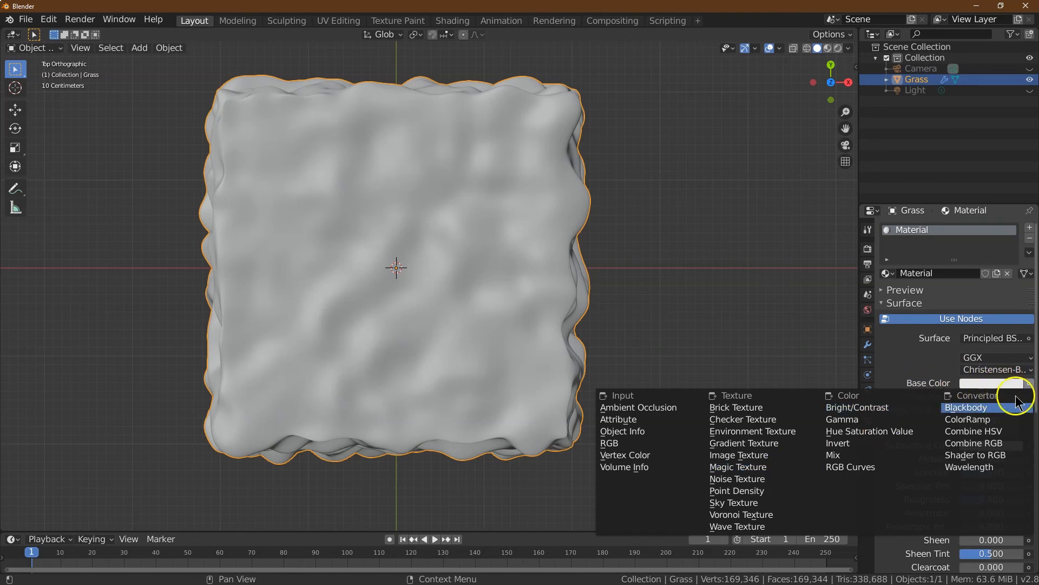
pyautogui.click(742, 454)
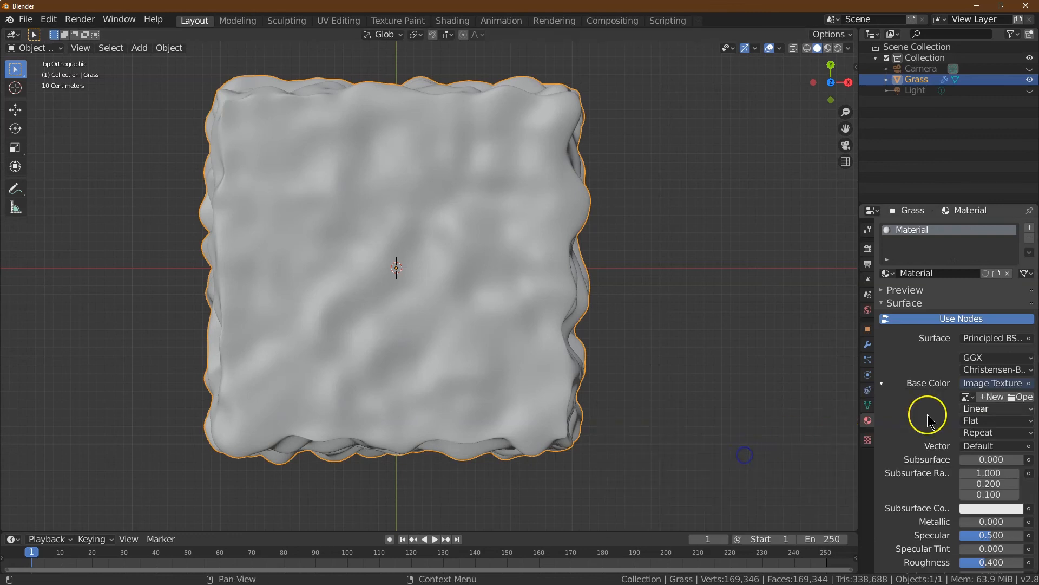
# Load the Grass_weeds image from the Texture Images folder as the base color texture and switch the viewport to material preview.
pyautogui.click(1021, 397)
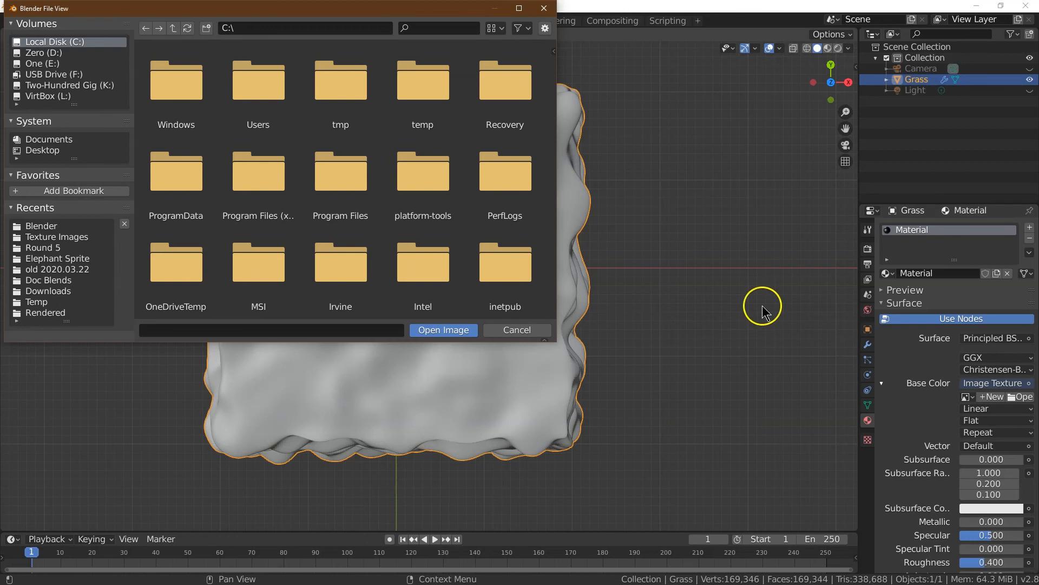
pyautogui.click(81, 238)
pyautogui.scroll(-1, 242, 237)
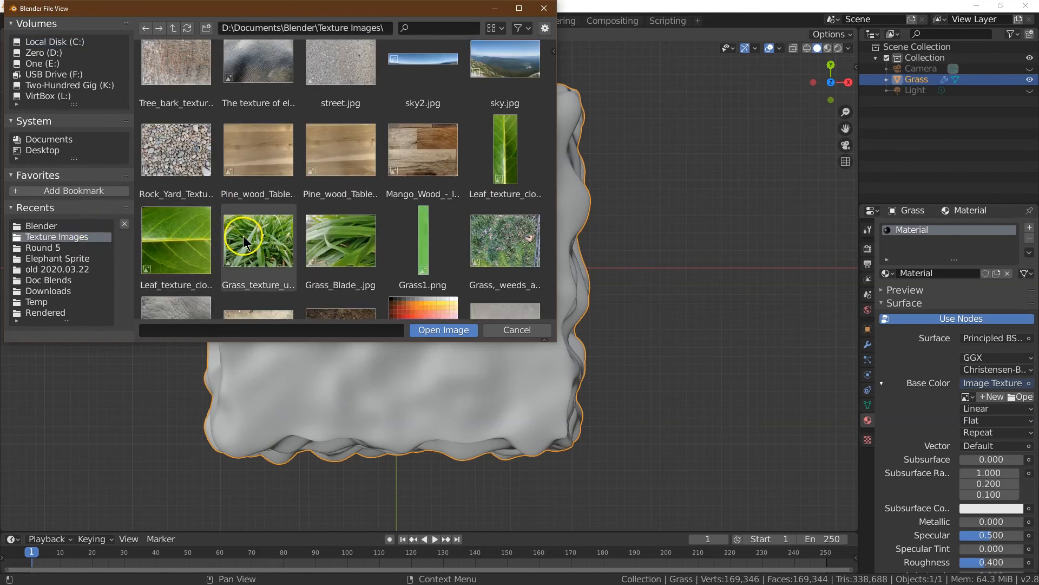
pyautogui.click(504, 234)
pyautogui.click(444, 329)
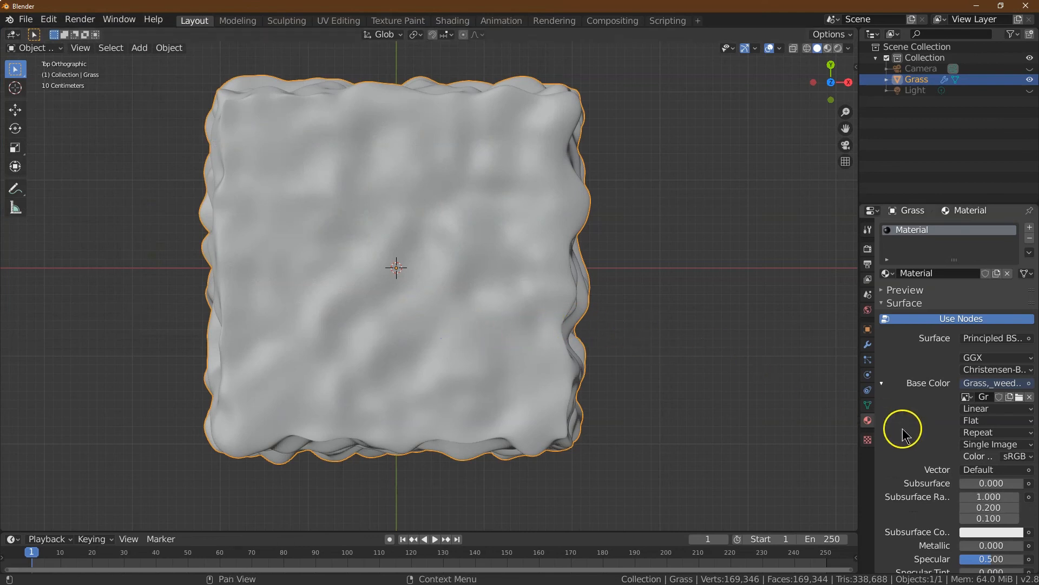
pyautogui.click(827, 49)
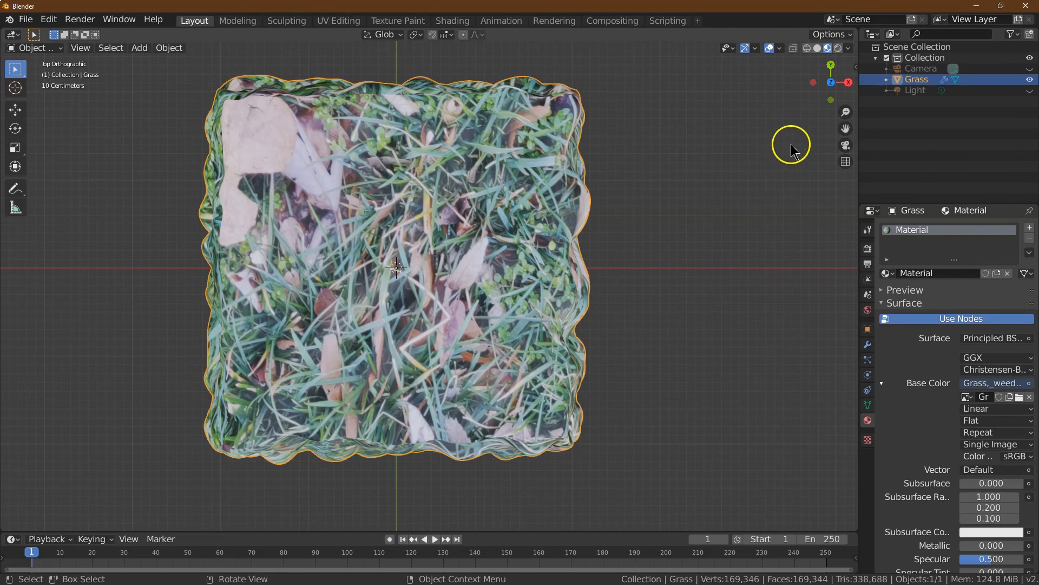
# Enter Edit Mode on the Grass block in face select mode and select only its top faces.
pyautogui.moveTo(845, 112); pyautogui.dragTo(810, 175)
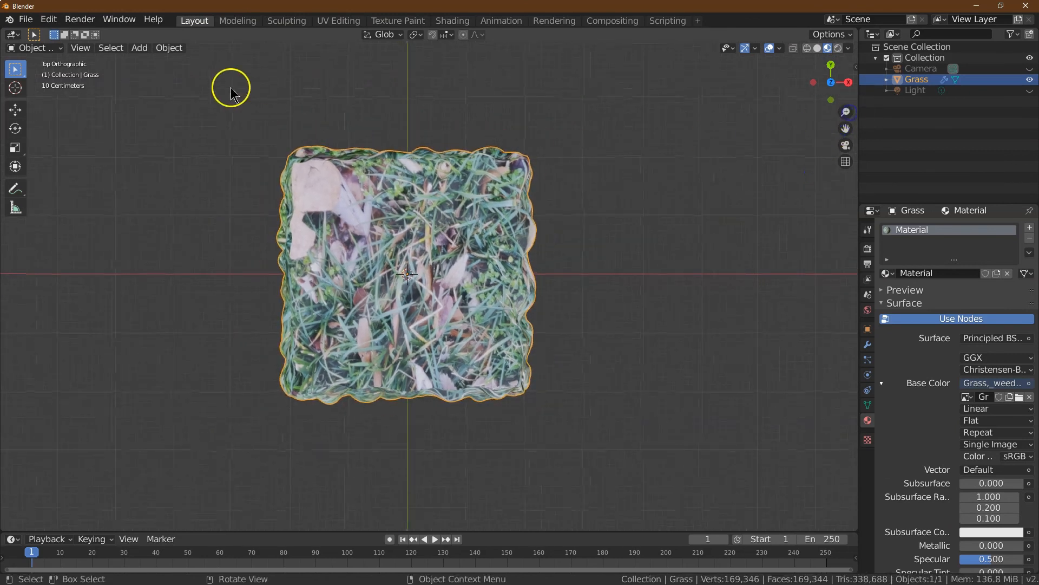
pyautogui.click(51, 48)
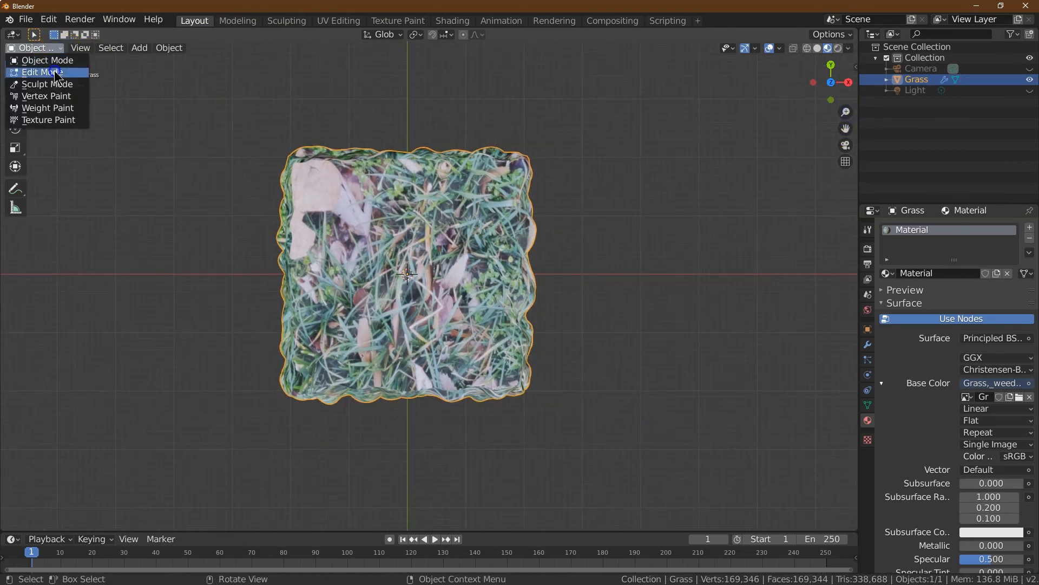
pyautogui.click(52, 72)
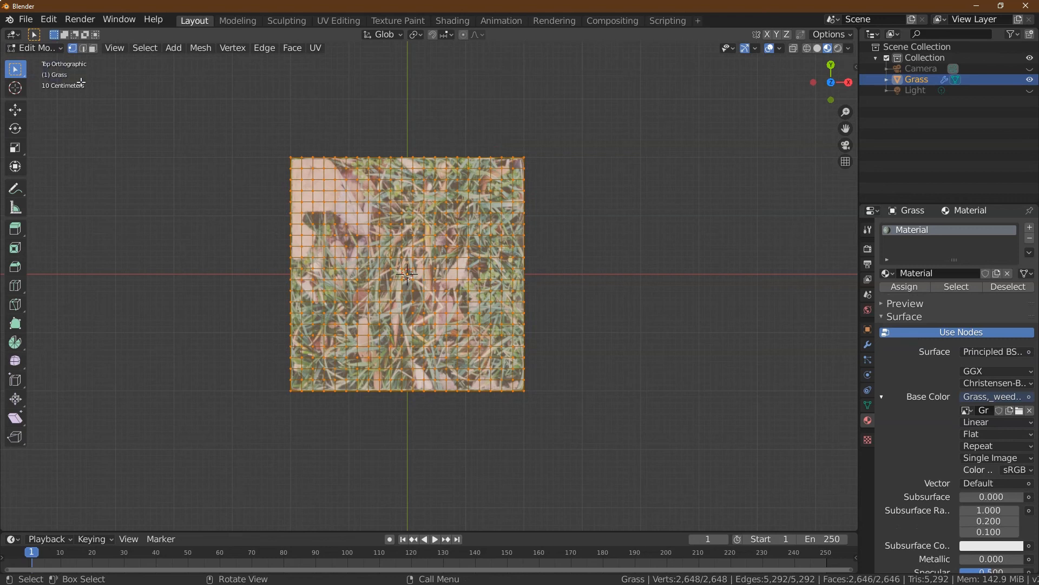
pyautogui.click(93, 48)
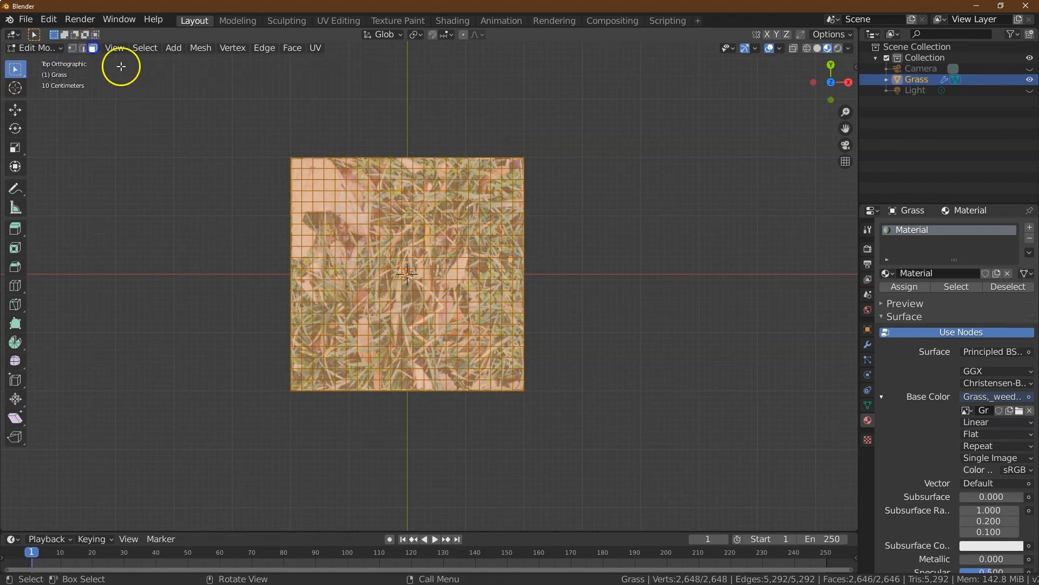
pyautogui.hotkey('alt', 'a')
pyautogui.moveTo(295, 165); pyautogui.dragTo(524, 398)
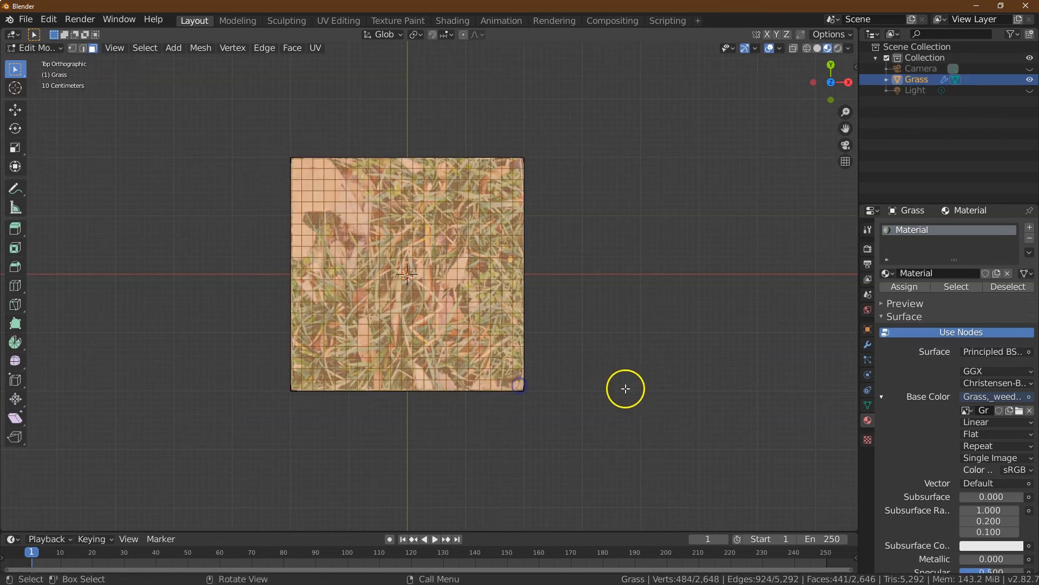
# Unwrap the selected top faces and return the Grass block to Object Mode.
pyautogui.click(316, 48)
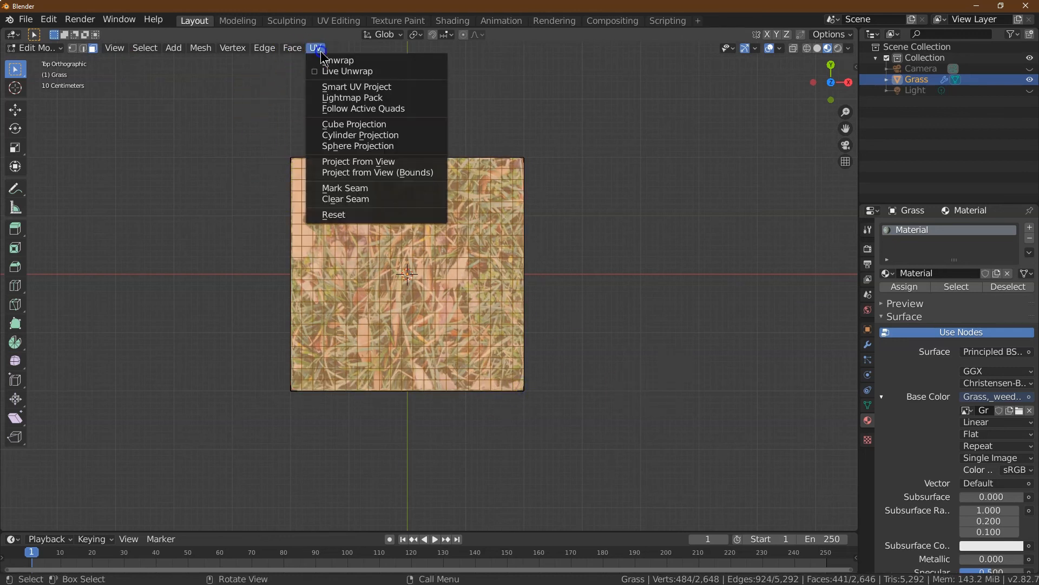
pyautogui.click(325, 60)
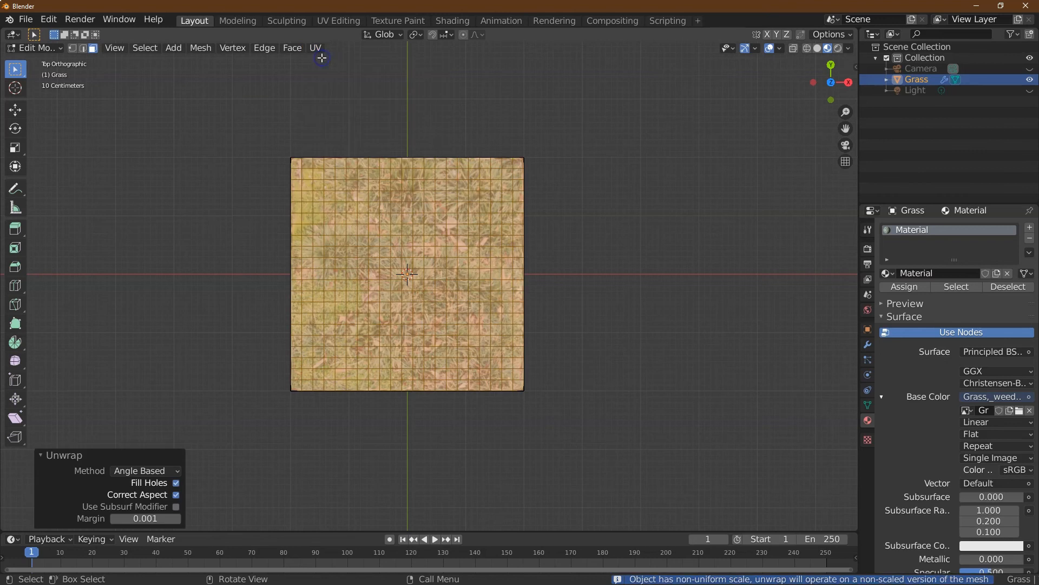
pyautogui.click(677, 304)
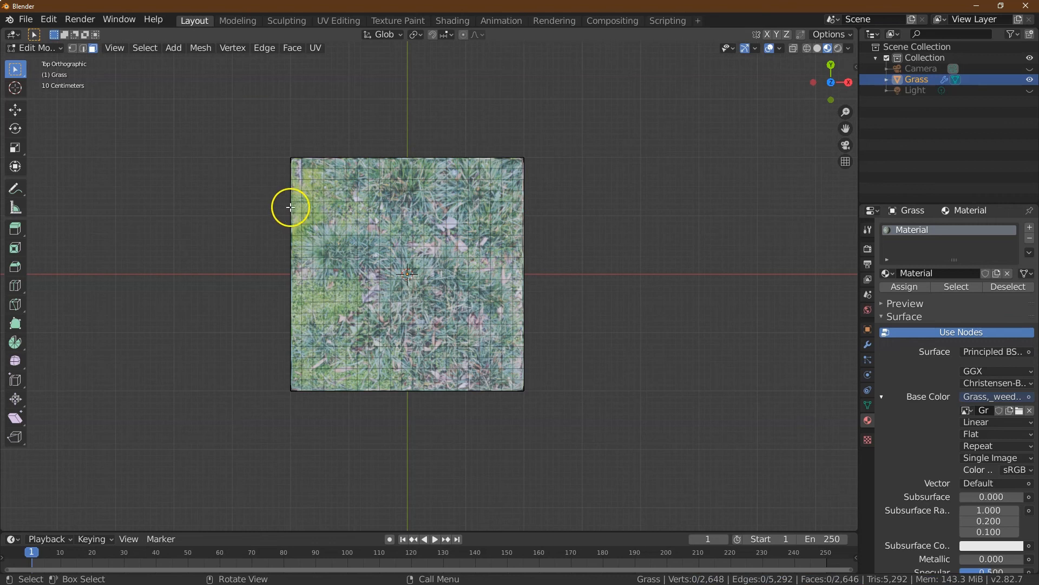
pyautogui.click(33, 48)
pyautogui.click(46, 60)
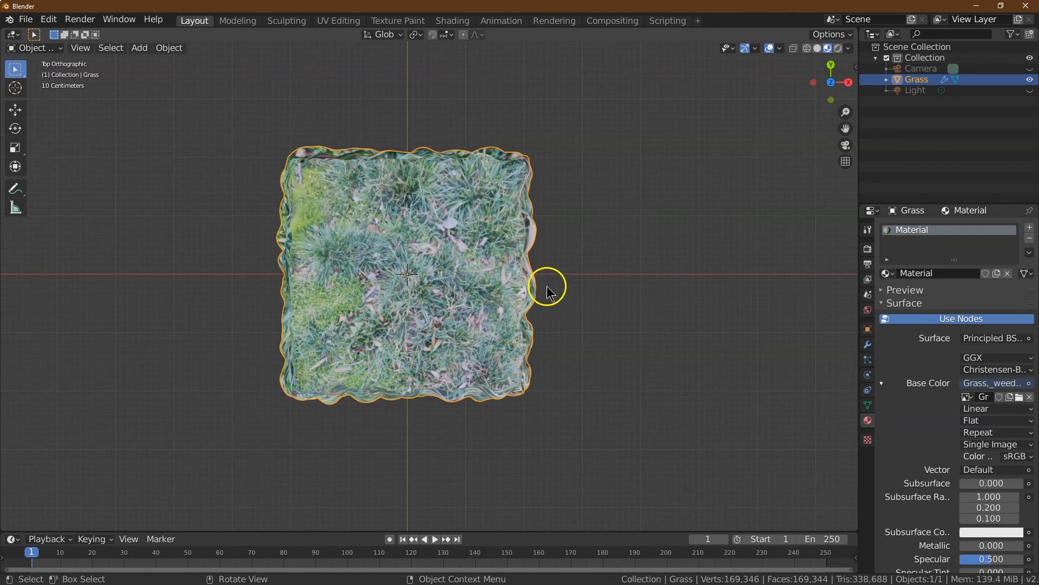
# Rename the block's material as grass.
pyautogui.click(921, 273)
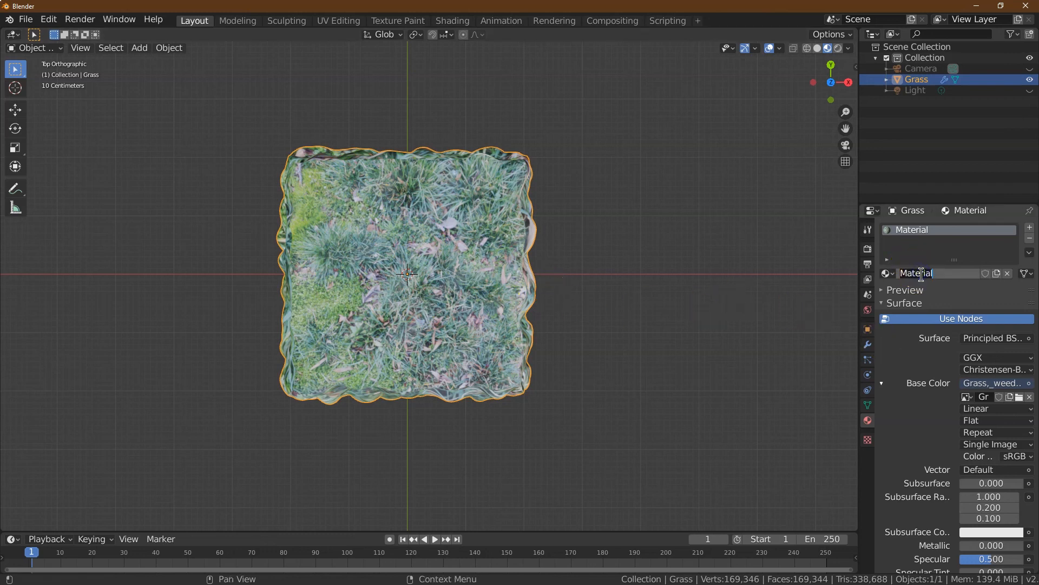
pyautogui.write('grass')
pyautogui.press('Return')
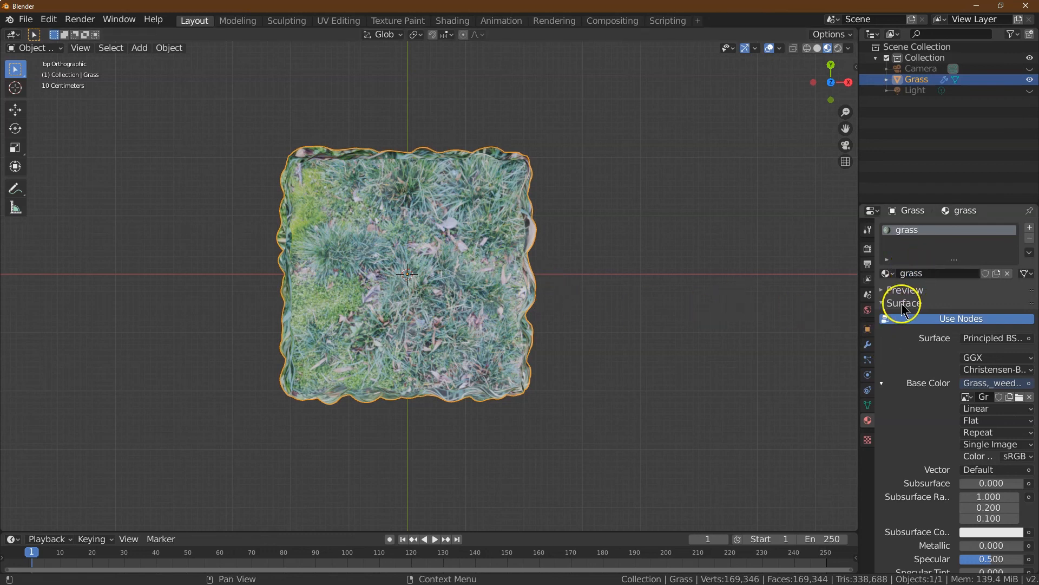
# Try a subsurface value of 0.9 on the grass material and set it back to 0.
pyautogui.scroll(-2, 921, 361)
pyautogui.click(981, 443)
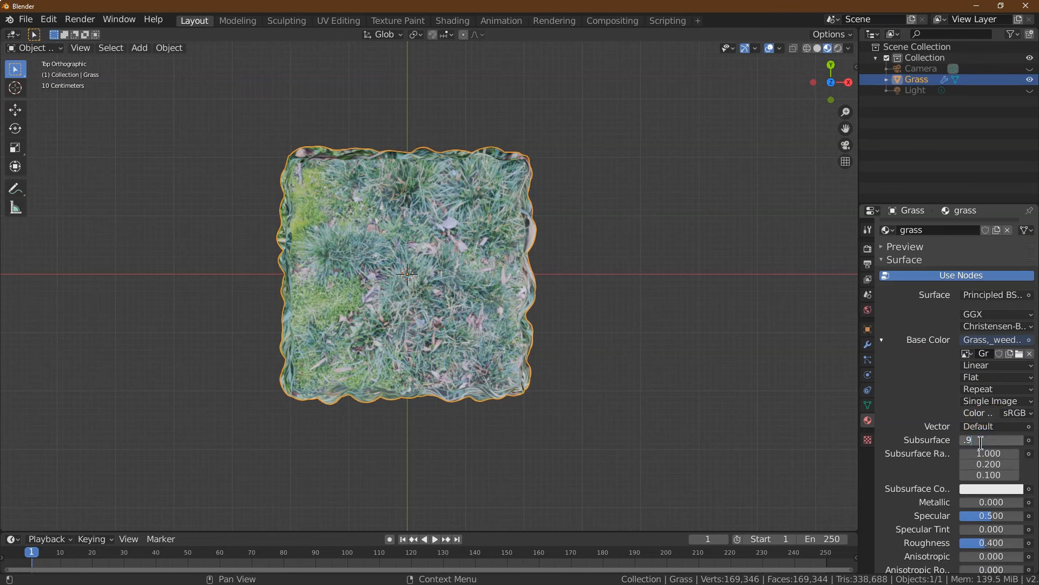
pyautogui.press('Tab')
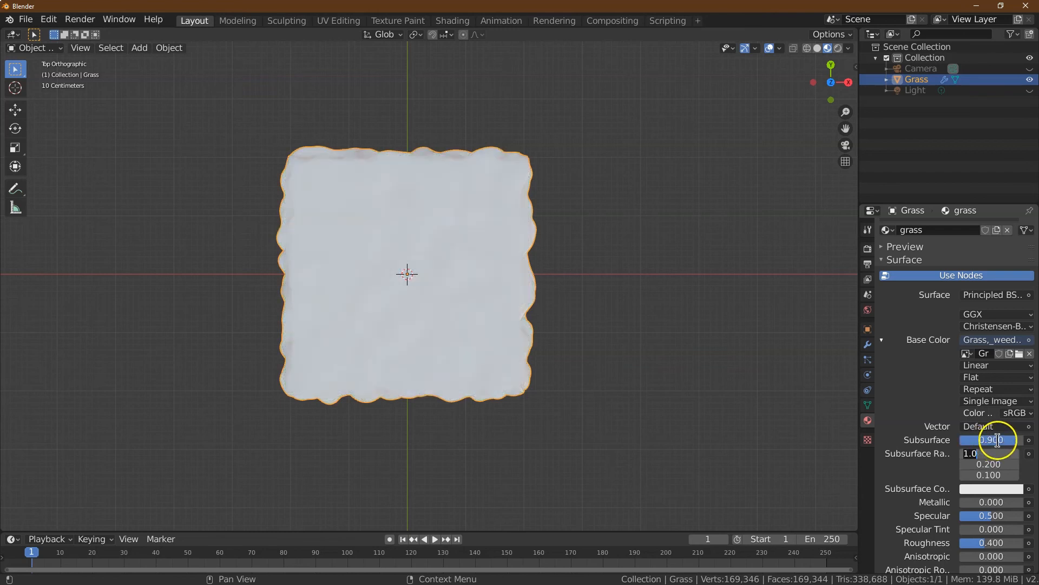
pyautogui.press('Return')
pyautogui.click(989, 438)
pyautogui.write('0')
pyautogui.press('Return')
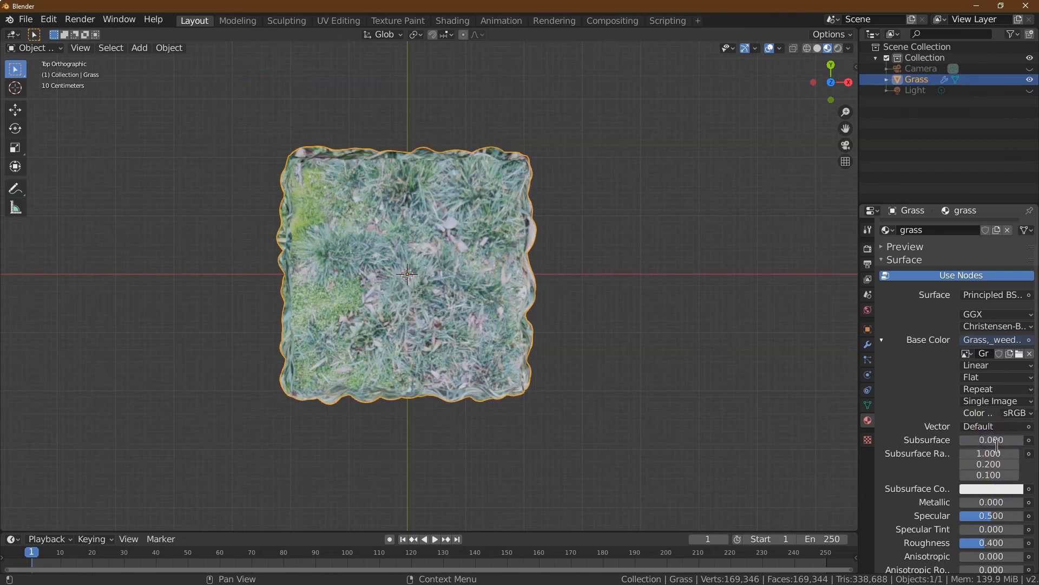
# Sample a green, hex 6C9767, from the textured grass block for the material's subsurface color.
pyautogui.click(1002, 489)
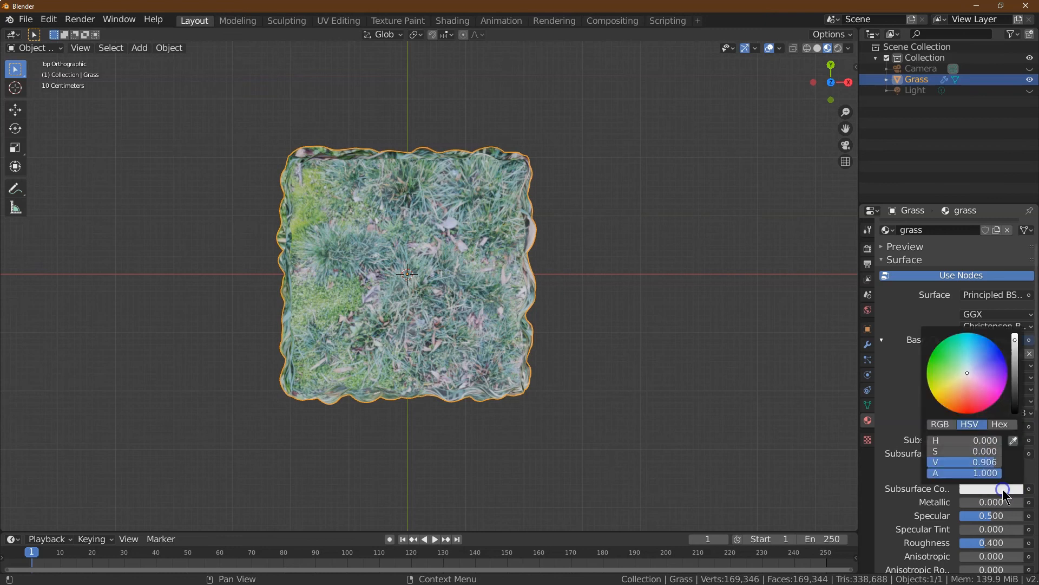
pyautogui.click(1013, 441)
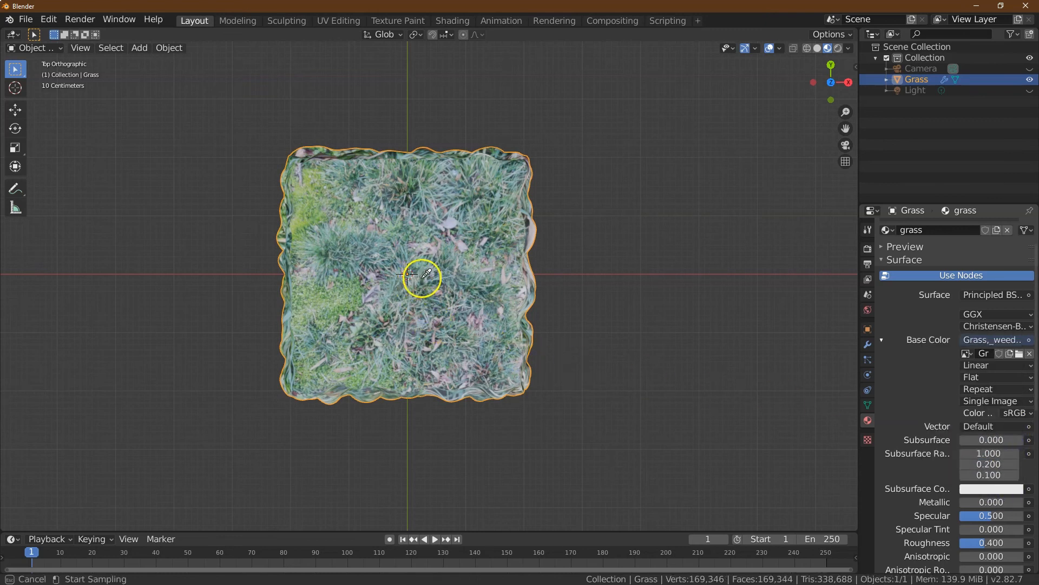
pyautogui.click(415, 180)
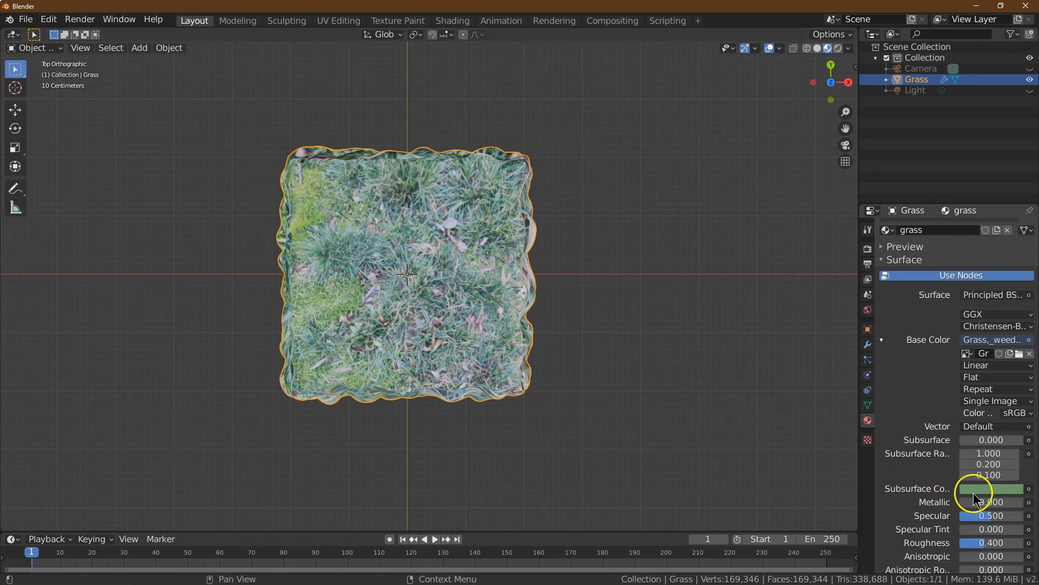
pyautogui.click(973, 490)
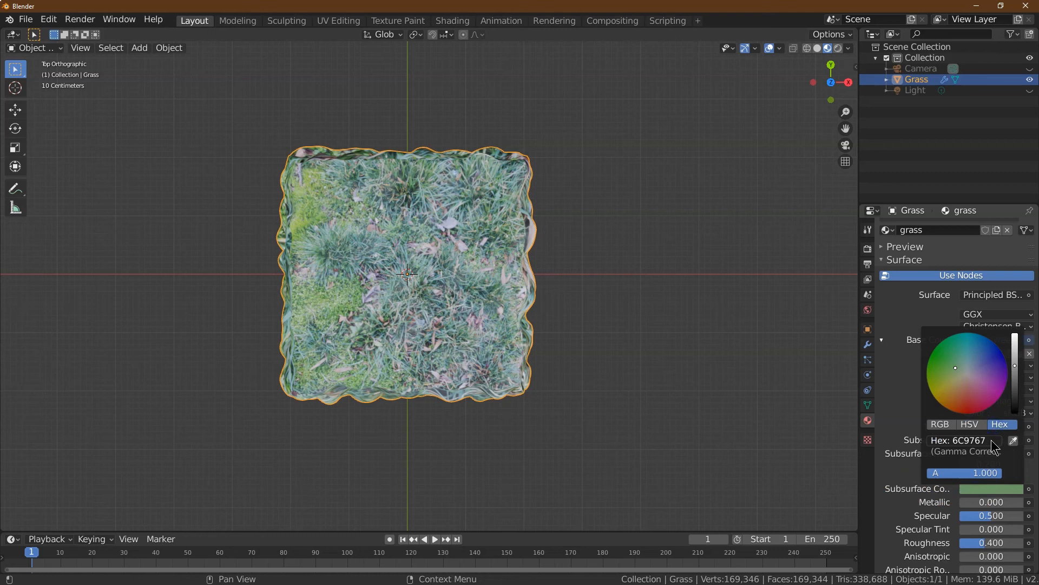
pyautogui.click(994, 440)
pyautogui.click(881, 458)
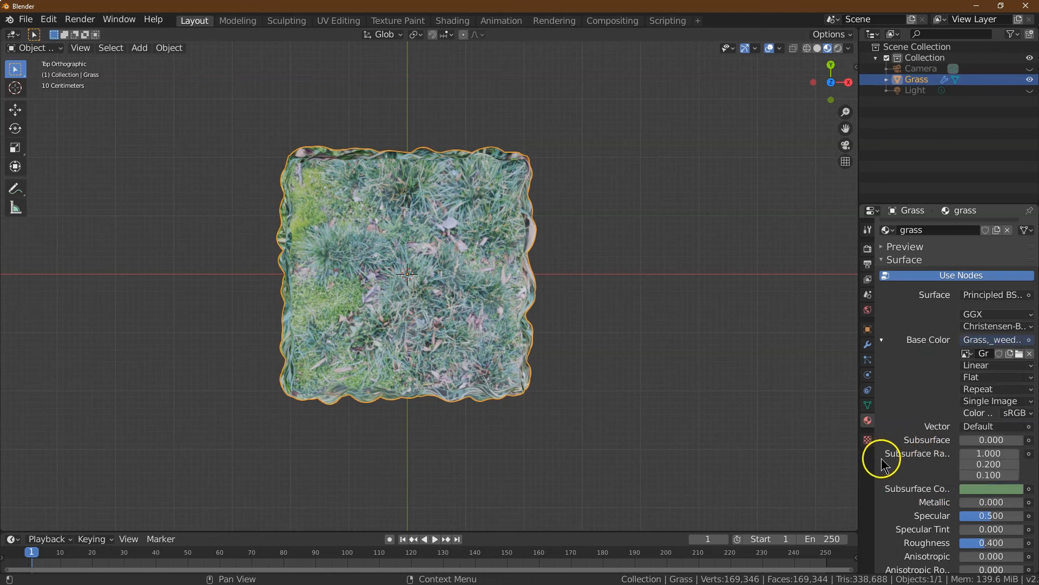
# Set the grass material's subsurface to 0.9 and shift its subsurface color to a darker, more saturated green with a hex code beginning 37.
pyautogui.click(977, 441)
pyautogui.write('.9')
pyautogui.press('Return')
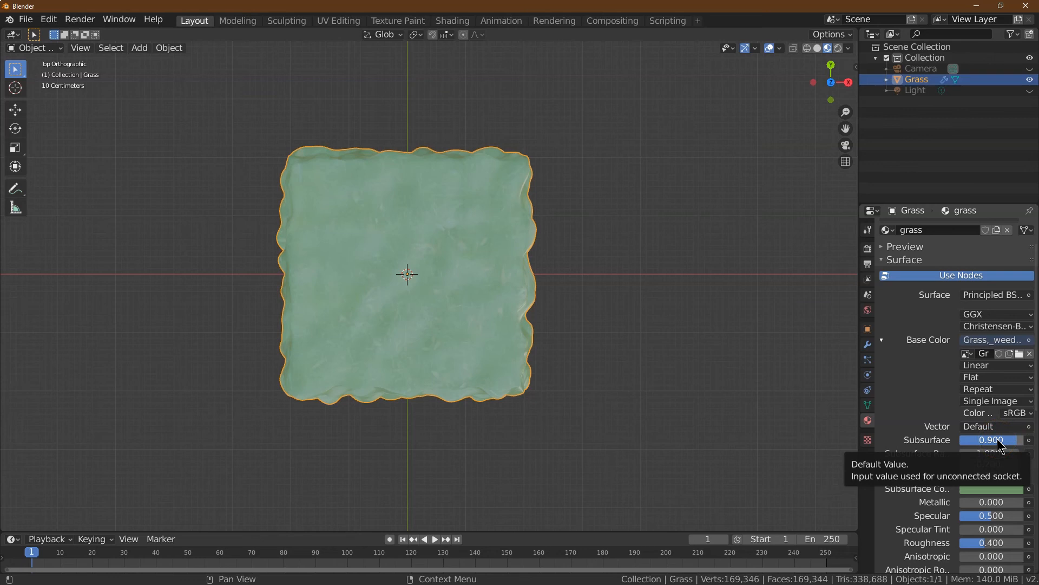
pyautogui.click(996, 489)
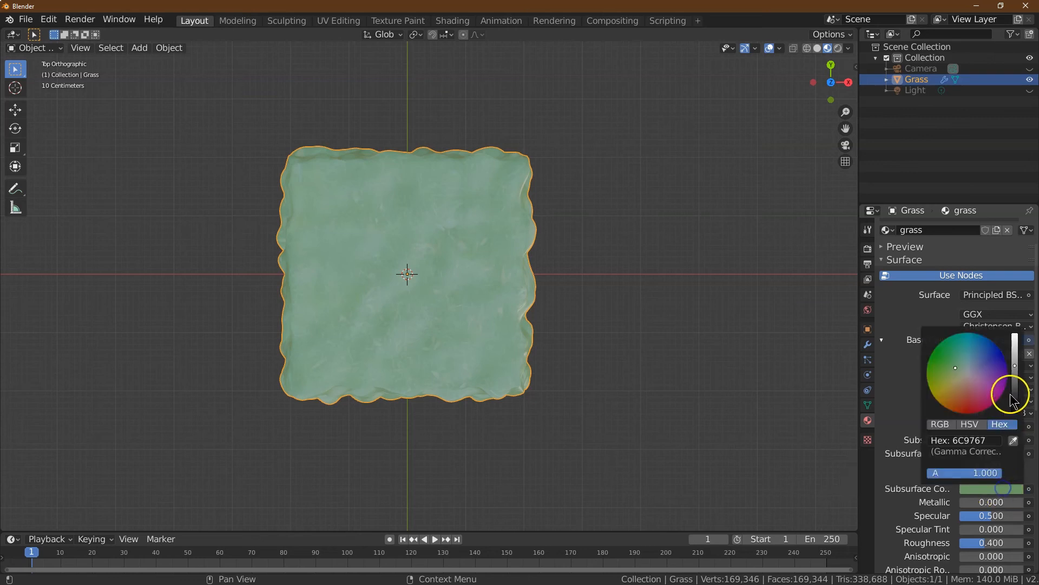
pyautogui.click(1015, 373)
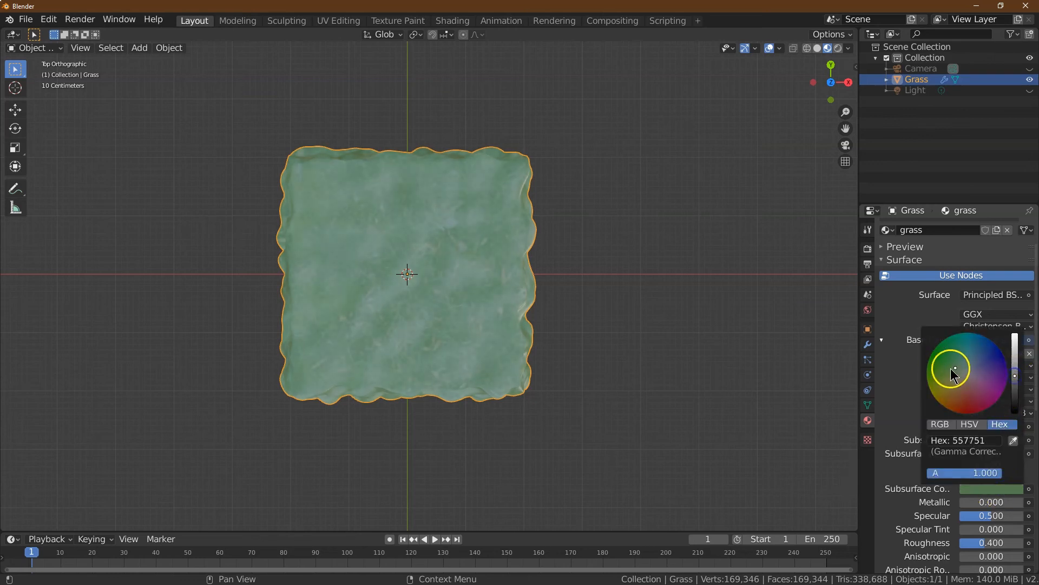
pyautogui.moveTo(951, 369); pyautogui.dragTo(946, 362)
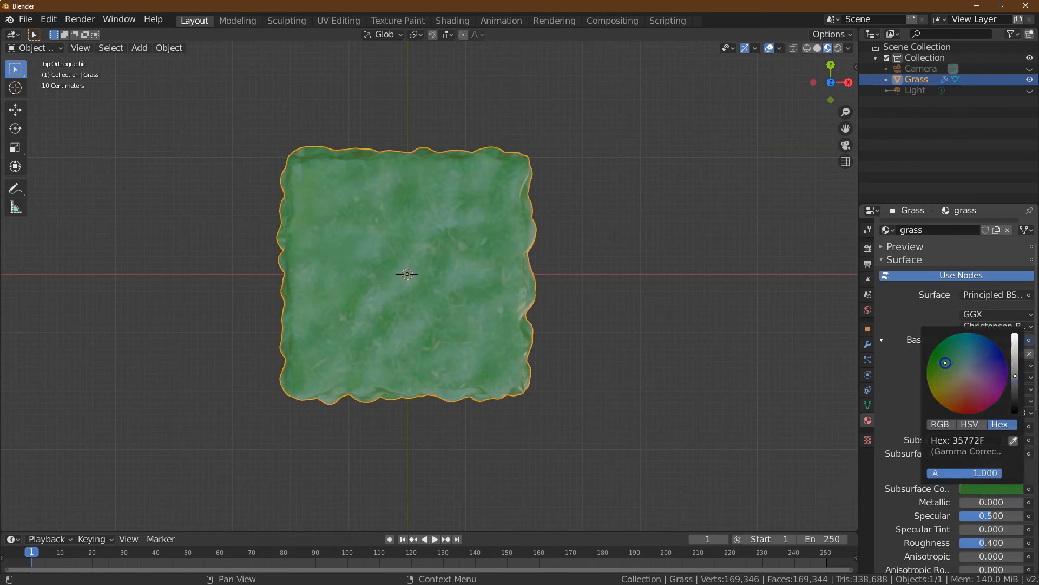
pyautogui.click(992, 443)
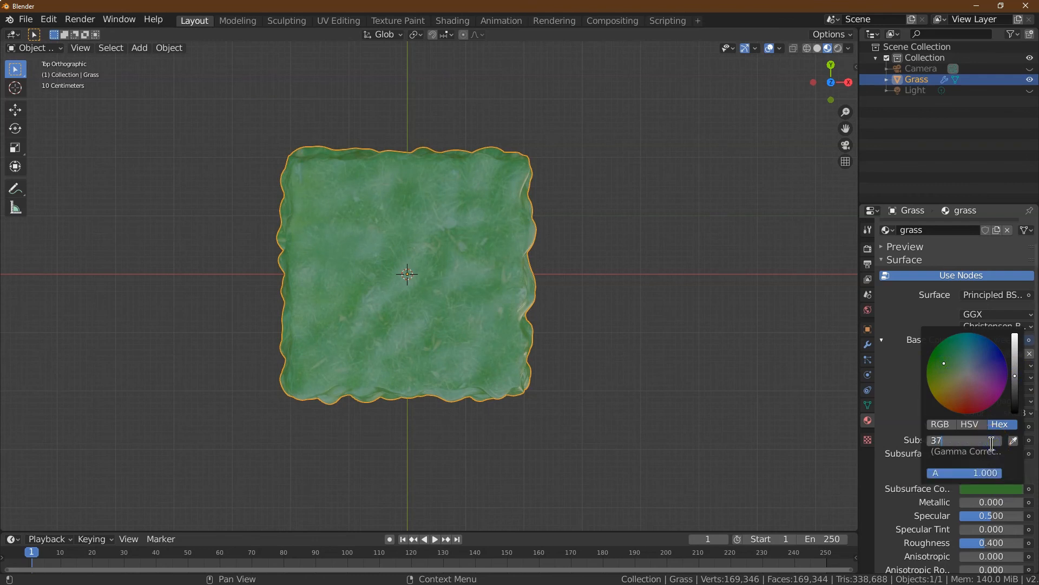
pyautogui.press('Return')
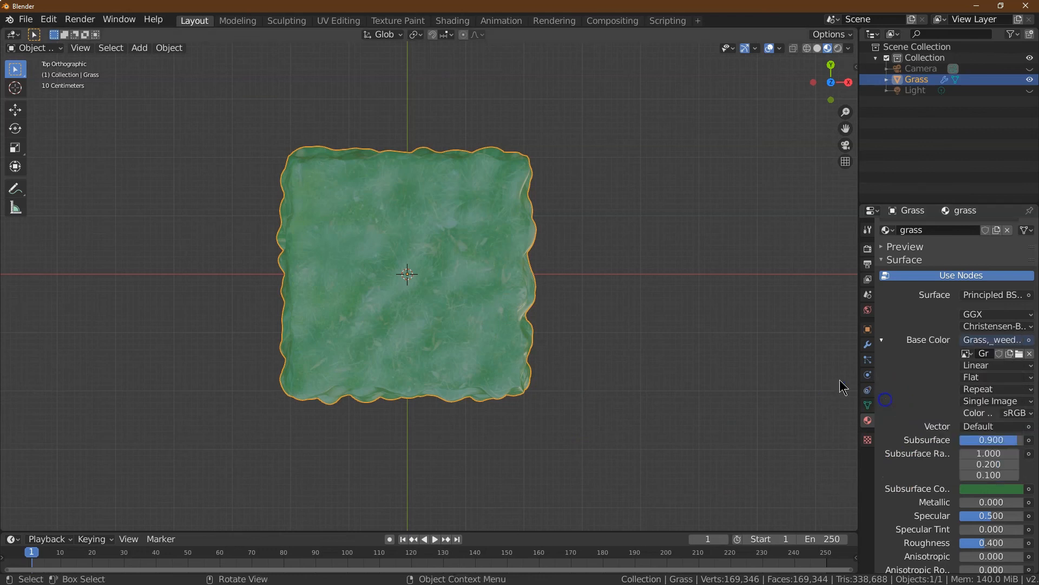
# Fine-tune the grass material's subsurface value to 0.96.
pyautogui.click(993, 440)
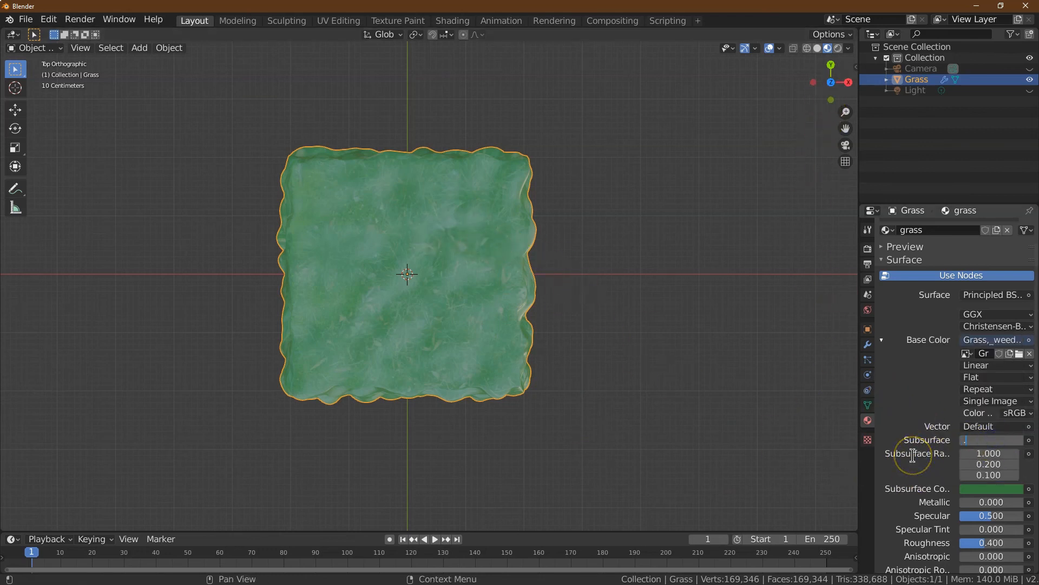
pyautogui.press('Return')
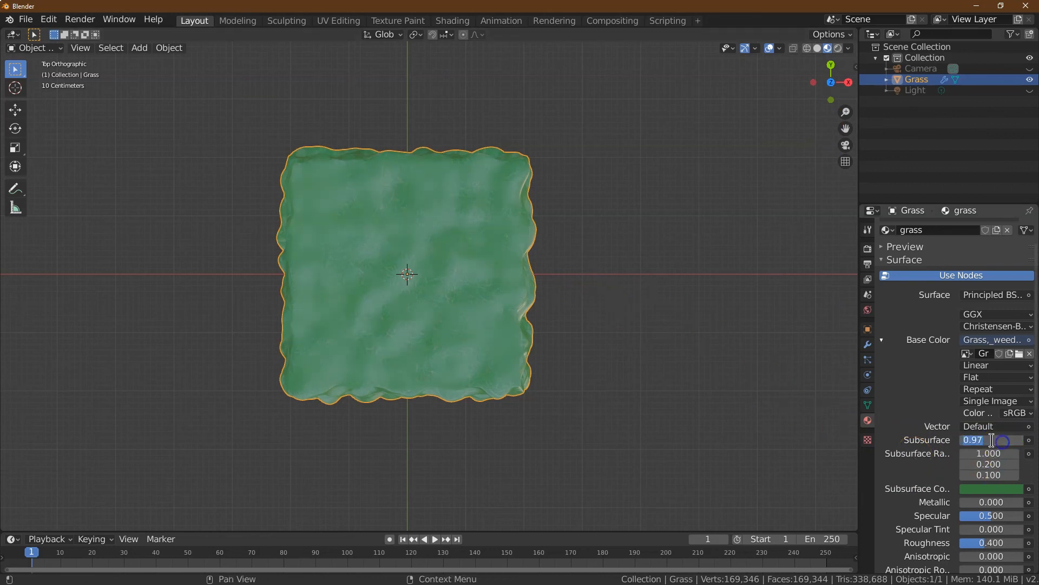
pyautogui.click(350, 313)
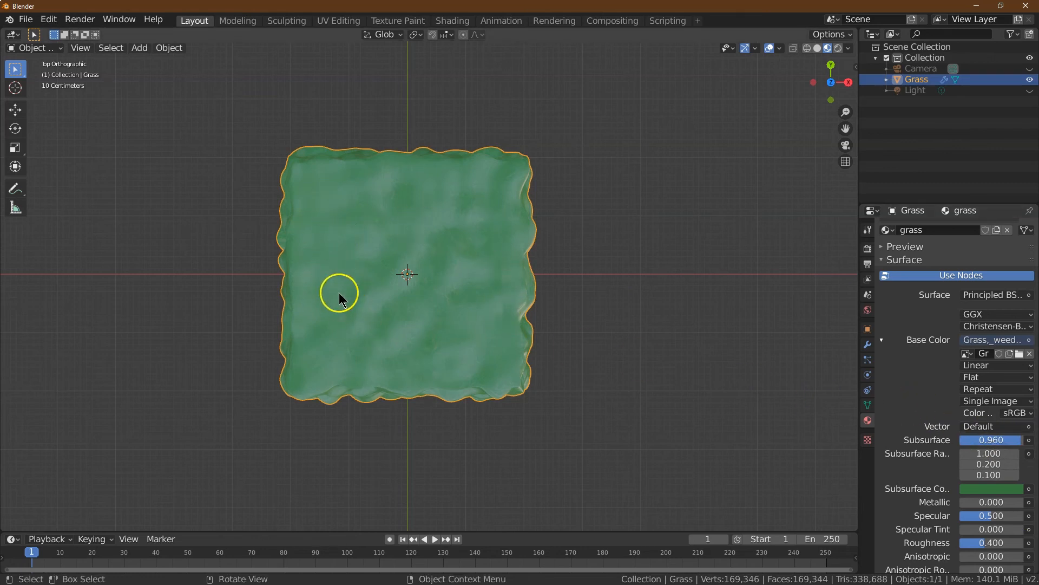
# Set the grass material's specular to 0.1 and its roughness to 0.6.
pyautogui.click(996, 521)
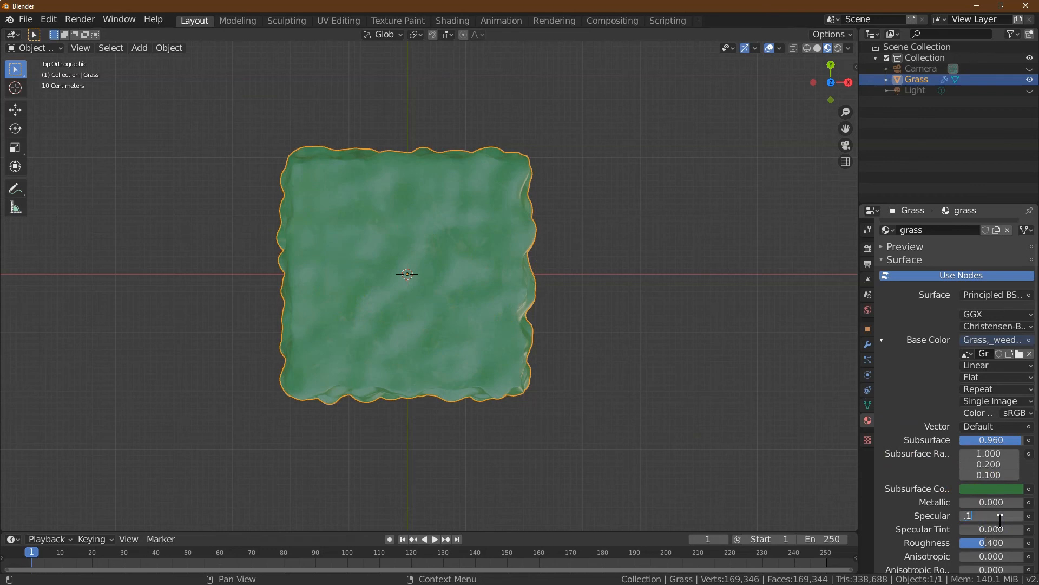
pyautogui.write('.1')
pyautogui.press('Tab')
pyautogui.click(993, 535)
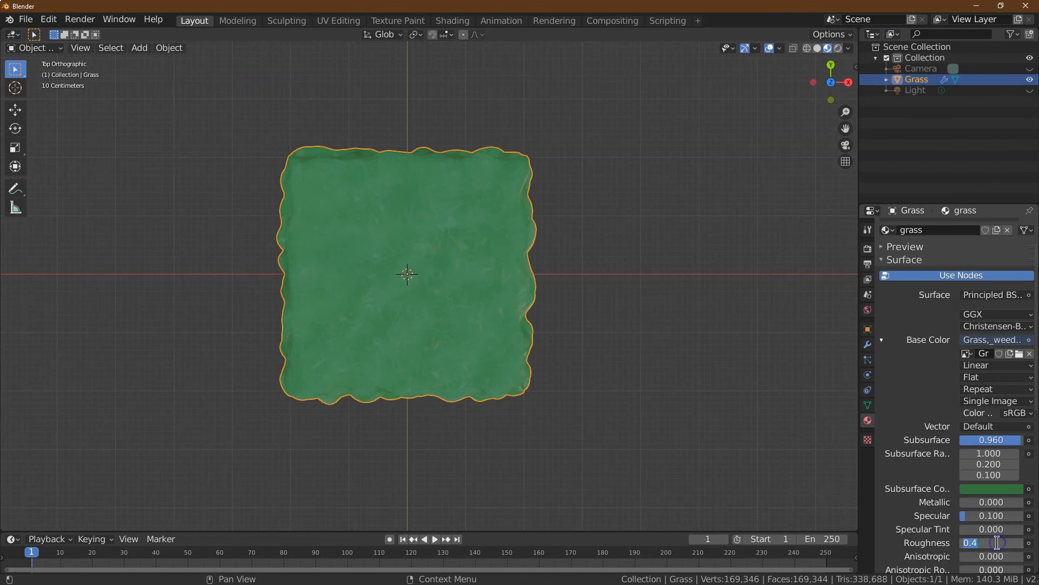
pyautogui.press('Tab')
pyautogui.click(670, 343)
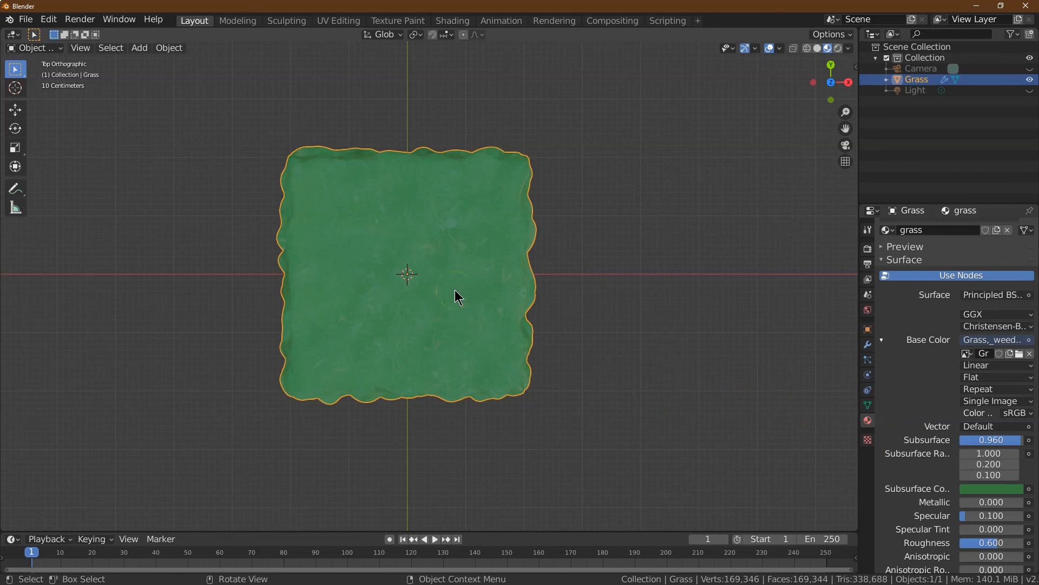
# Duplicate the grass block and place the copy about 10.4 m away along the negative X axis.
pyautogui.moveTo(841, 111); pyautogui.dragTo(837, 222)
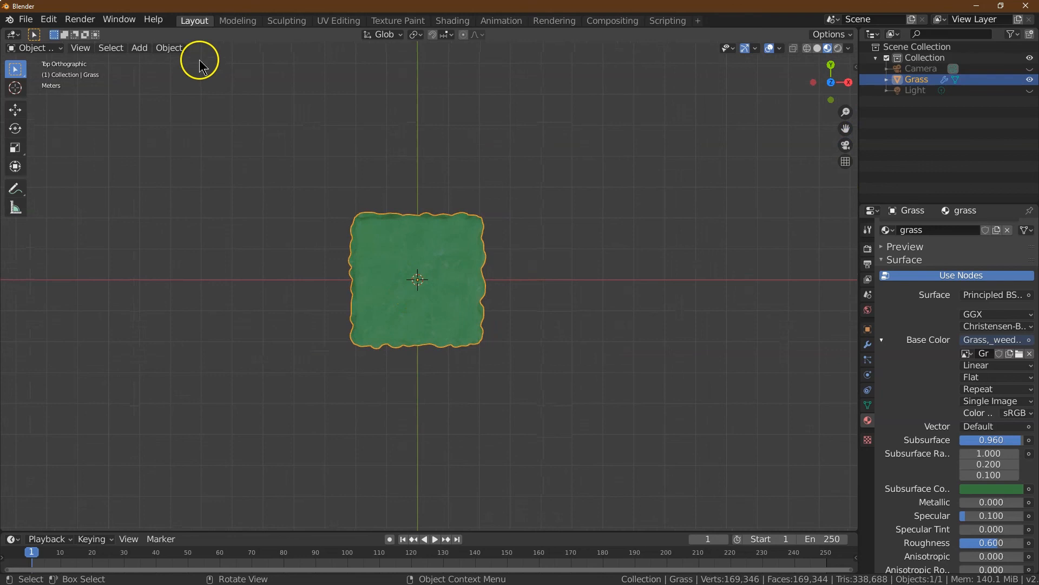
pyautogui.click(169, 48)
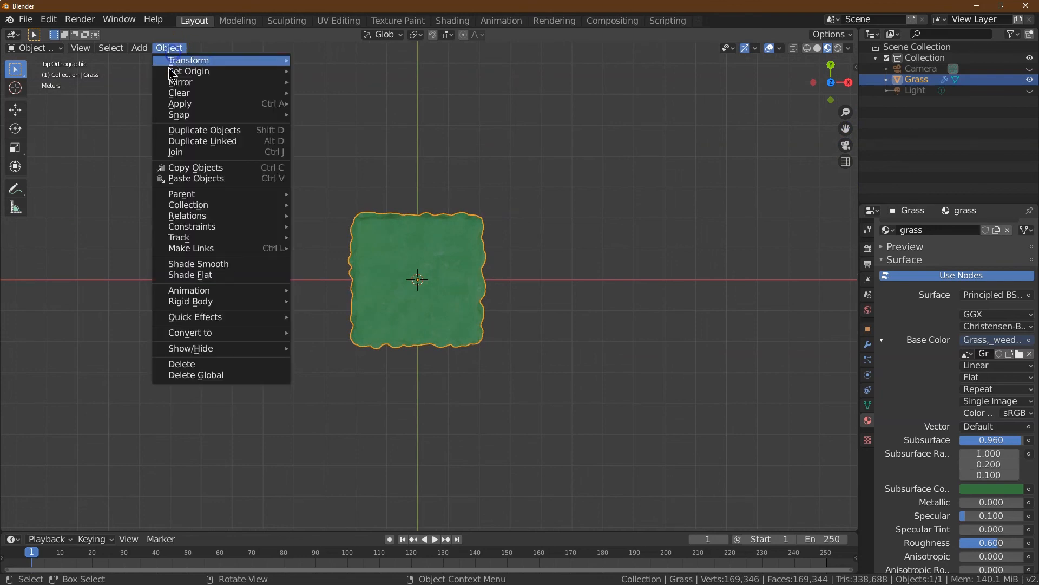
pyautogui.click(191, 131)
pyautogui.press('x')
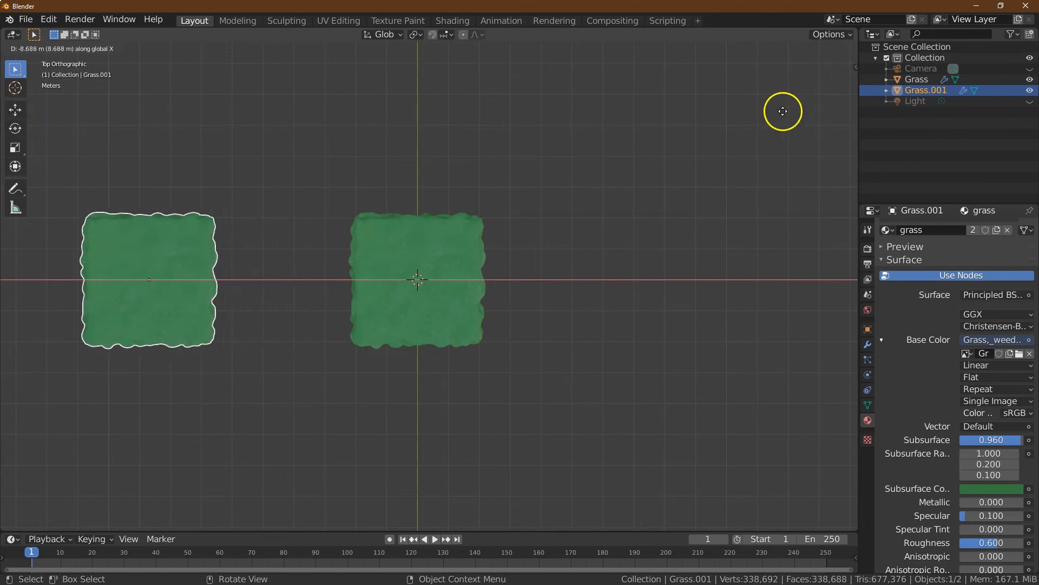
pyautogui.click(729, 116)
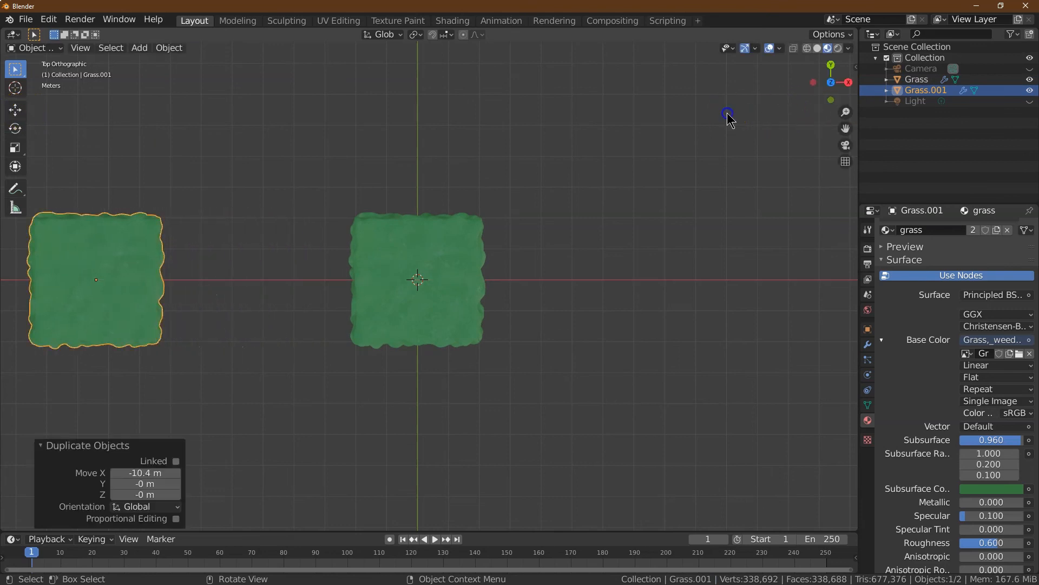
# Move the duplicated block farther out in the top view and set its location to X -12 m and Y 3 m.
pyautogui.click(15, 110)
pyautogui.moveTo(90, 222); pyautogui.dragTo(107, 126)
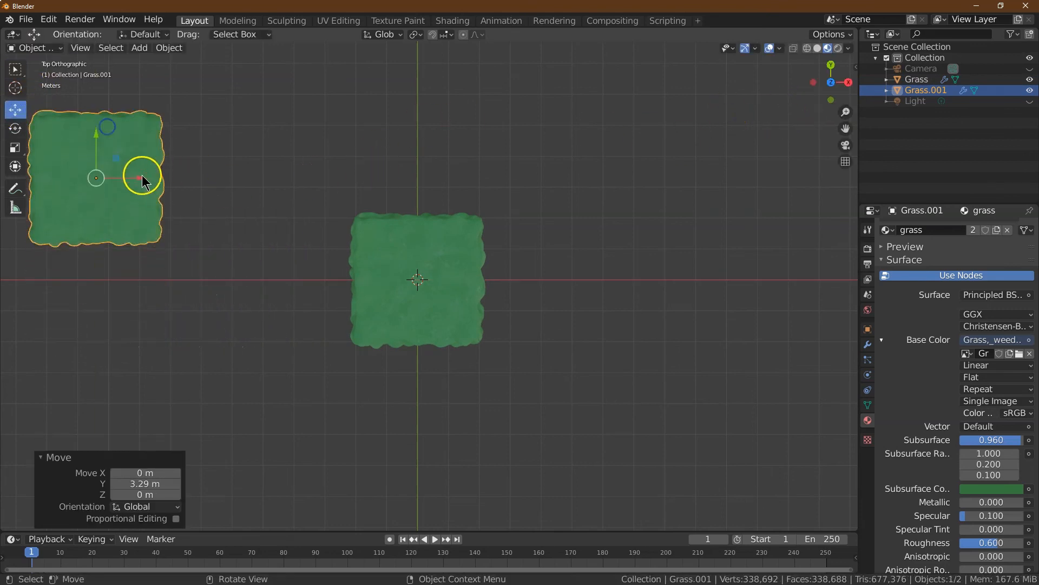
pyautogui.moveTo(139, 184); pyautogui.dragTo(86, 184)
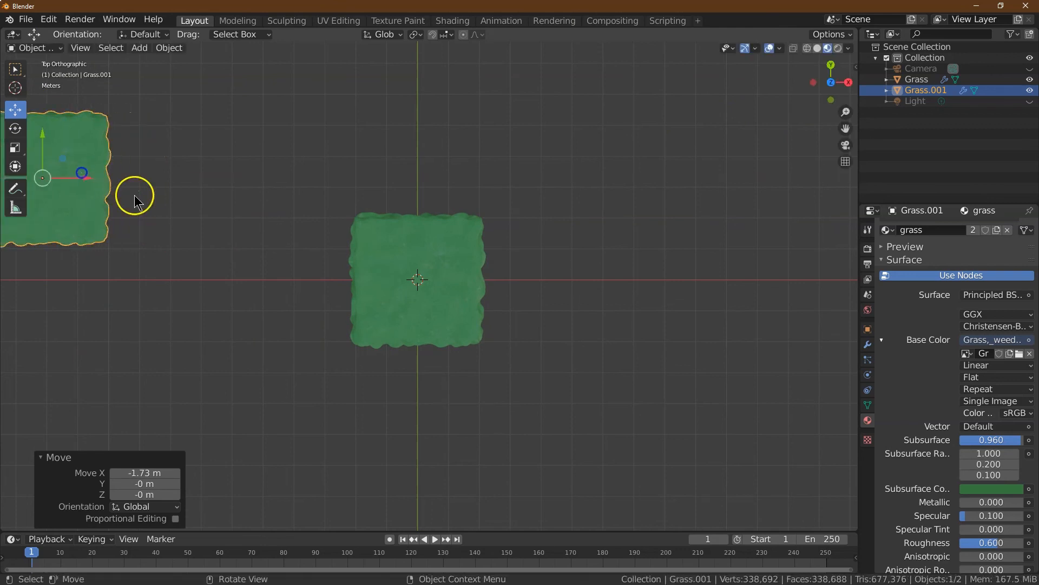
pyautogui.click(866, 328)
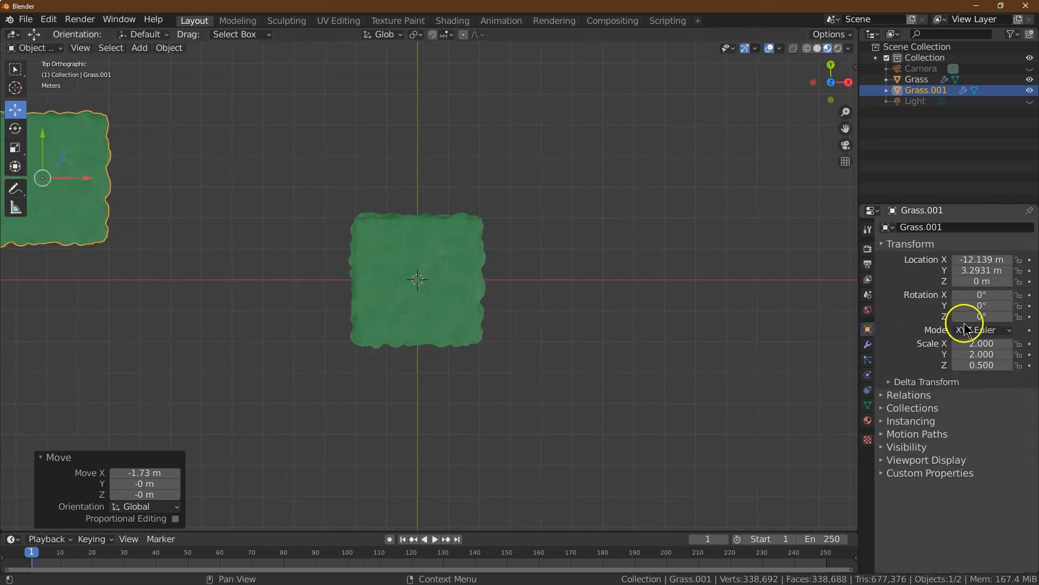
pyautogui.click(973, 261)
pyautogui.write('-1')
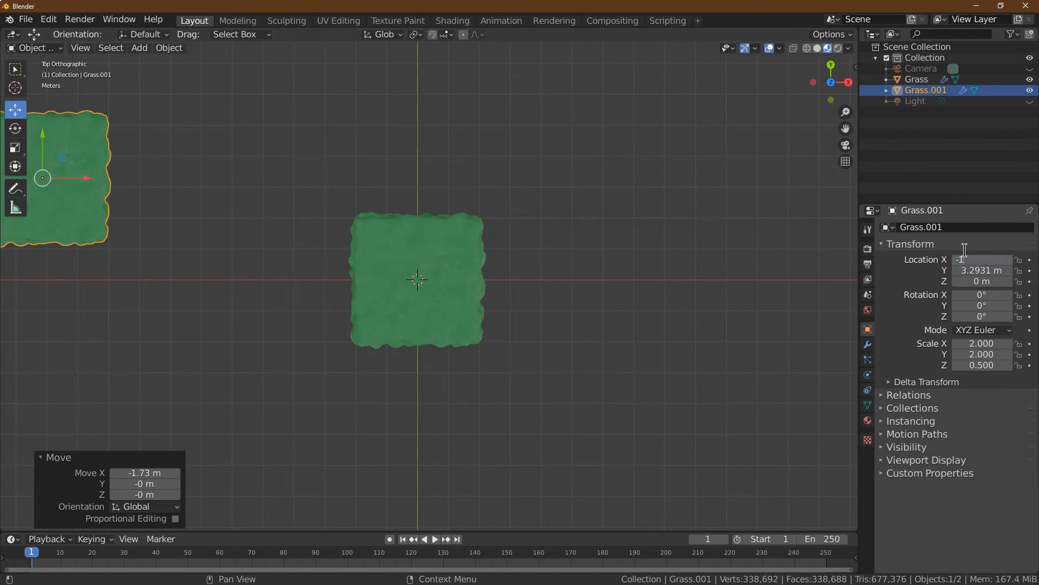
pyautogui.press('Tab')
pyautogui.write('3')
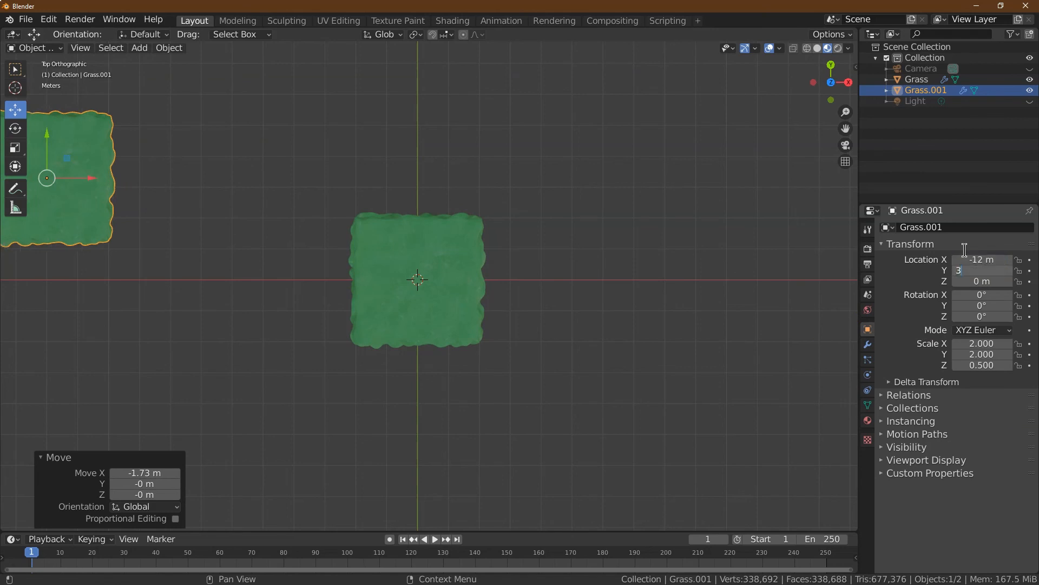
pyautogui.press('Tab')
# Duplicate the moved block again along the X axis and set the new copy's X location to -7 m.
pyautogui.click(169, 48)
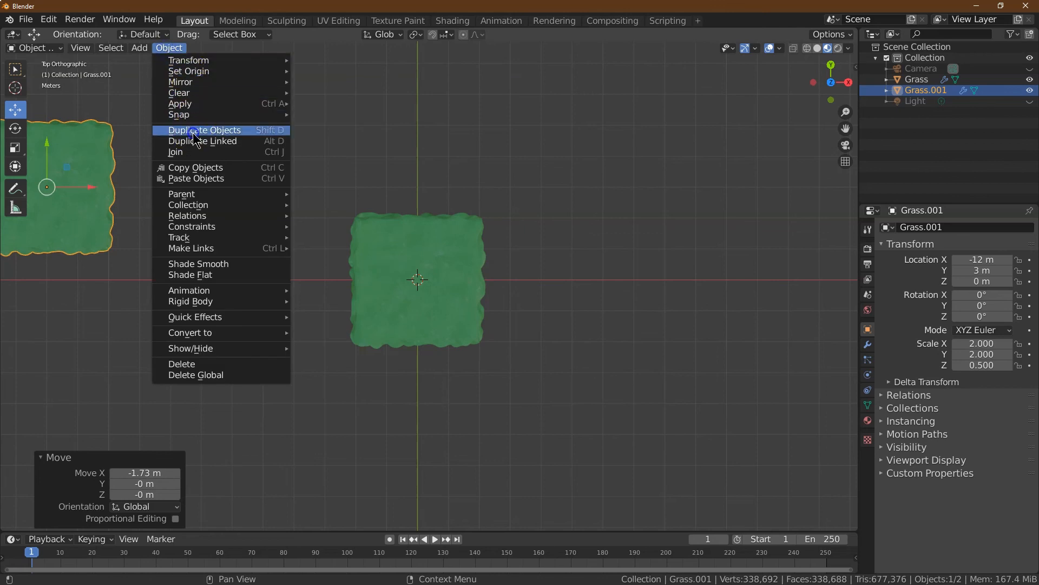
pyautogui.click(193, 133)
pyautogui.press('x')
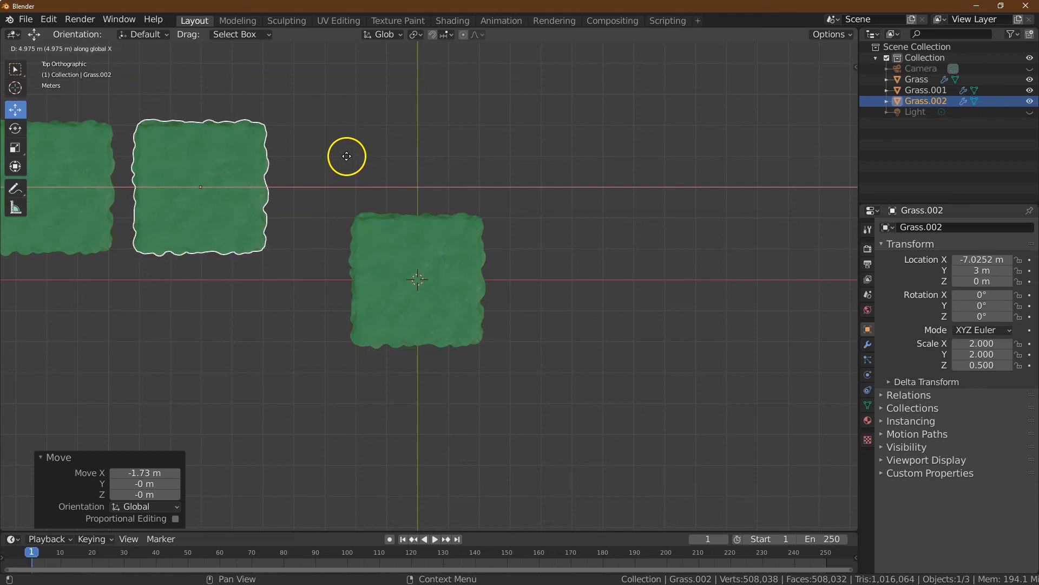
pyautogui.click(346, 156)
pyautogui.click(980, 260)
pyautogui.write('-7')
pyautogui.press('Tab')
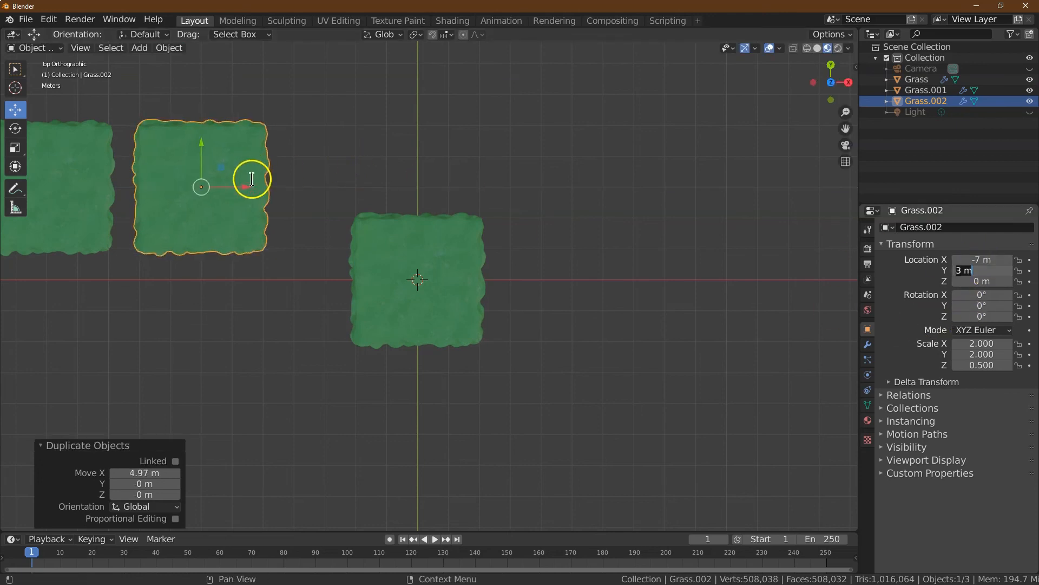
pyautogui.click(47, 177)
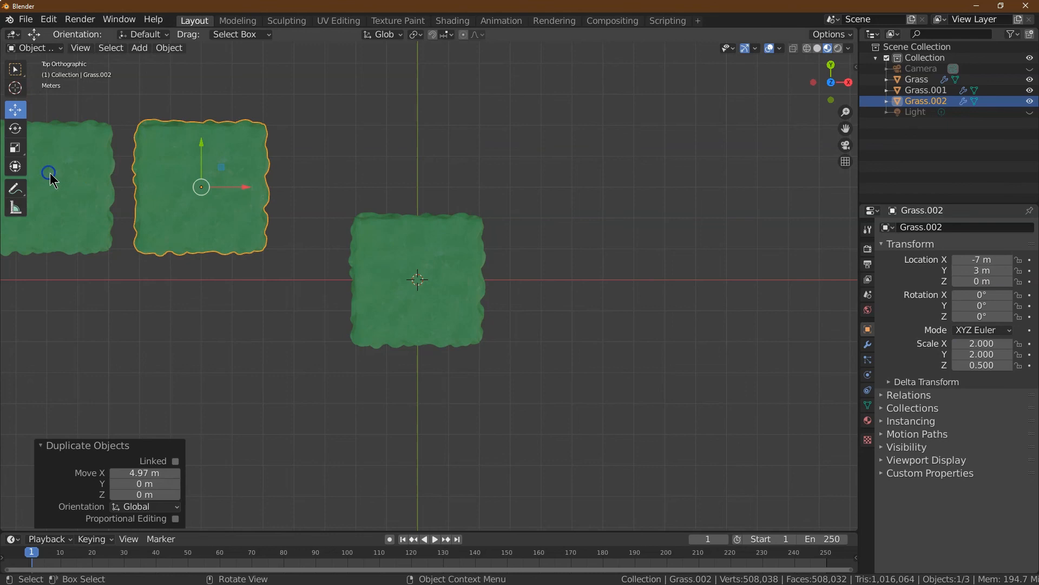
# In Edit Mode on the original grass block, select a centred square of 11 by 11 faces on its top.
pyautogui.click(434, 291)
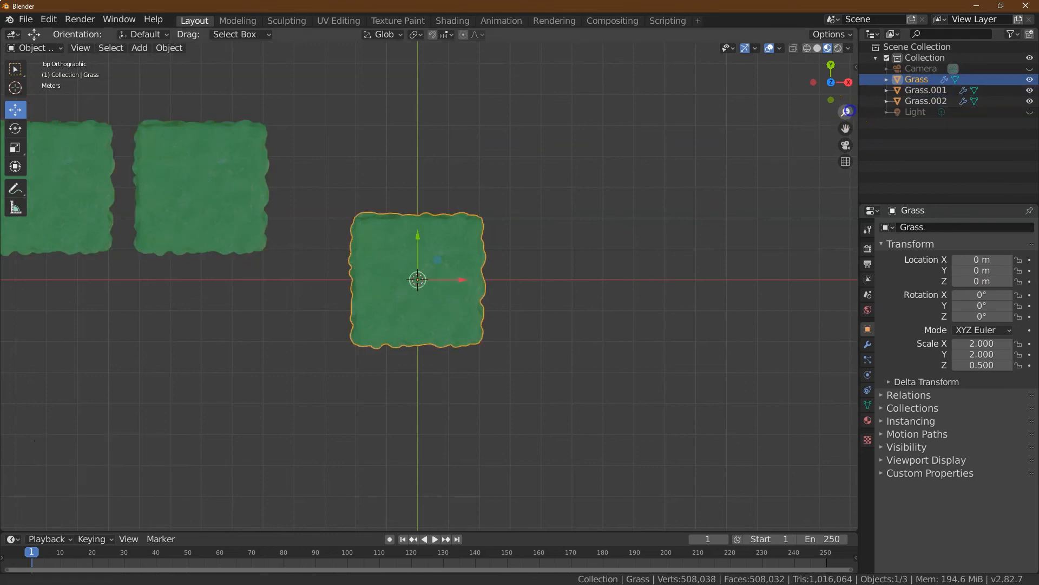
pyautogui.press('KP_Decimal')
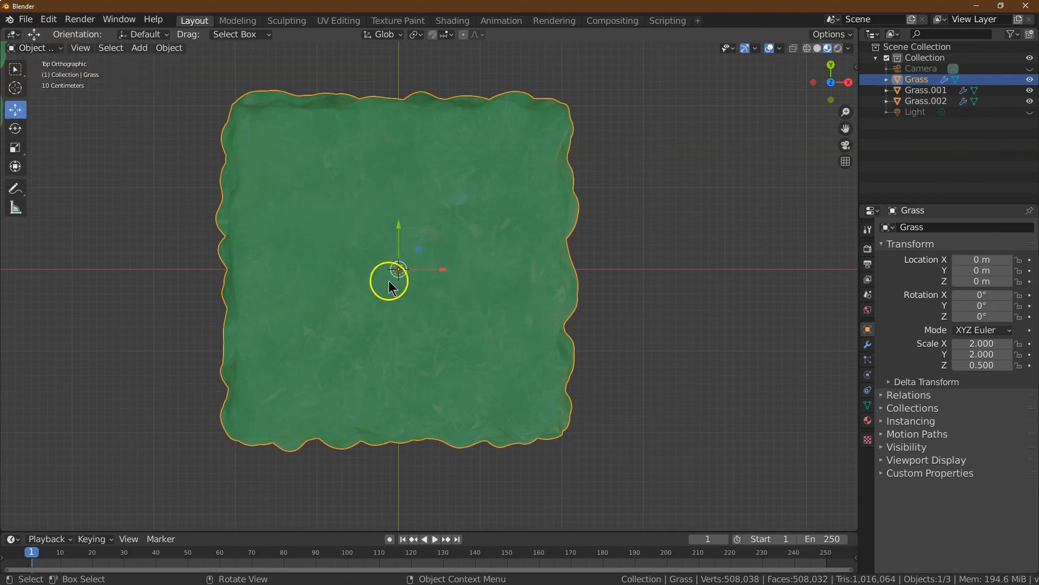
pyautogui.click(60, 49)
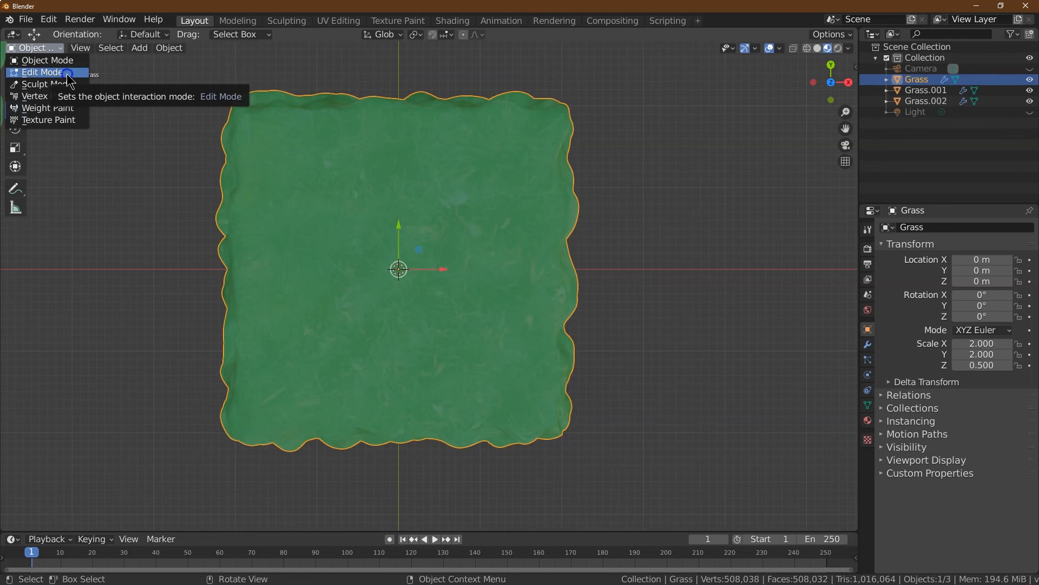
pyautogui.click(67, 73)
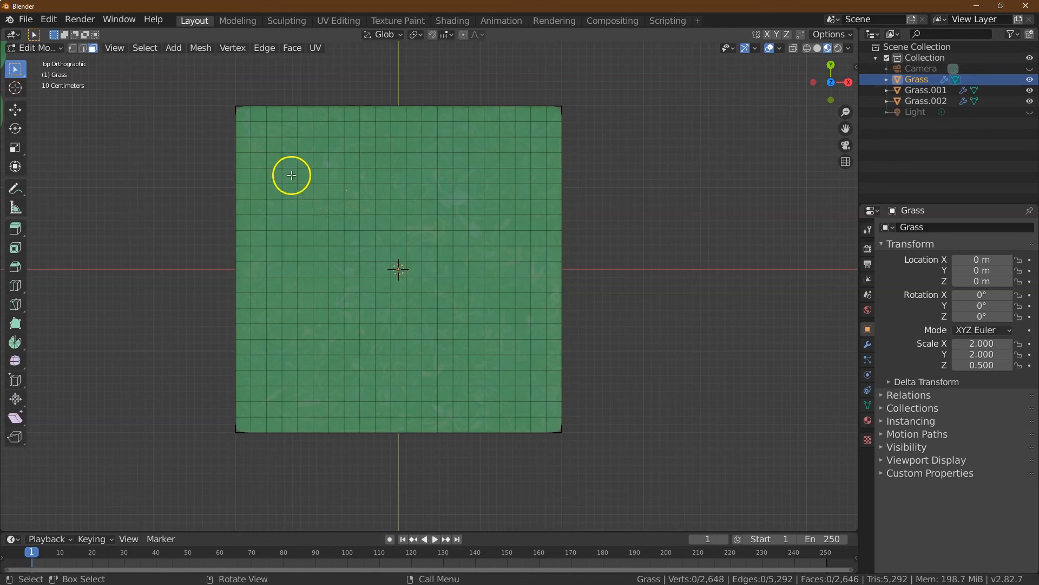
pyautogui.press('Escape')
pyautogui.click(259, 174)
pyautogui.moveTo(280, 177); pyautogui.dragTo(496, 361)
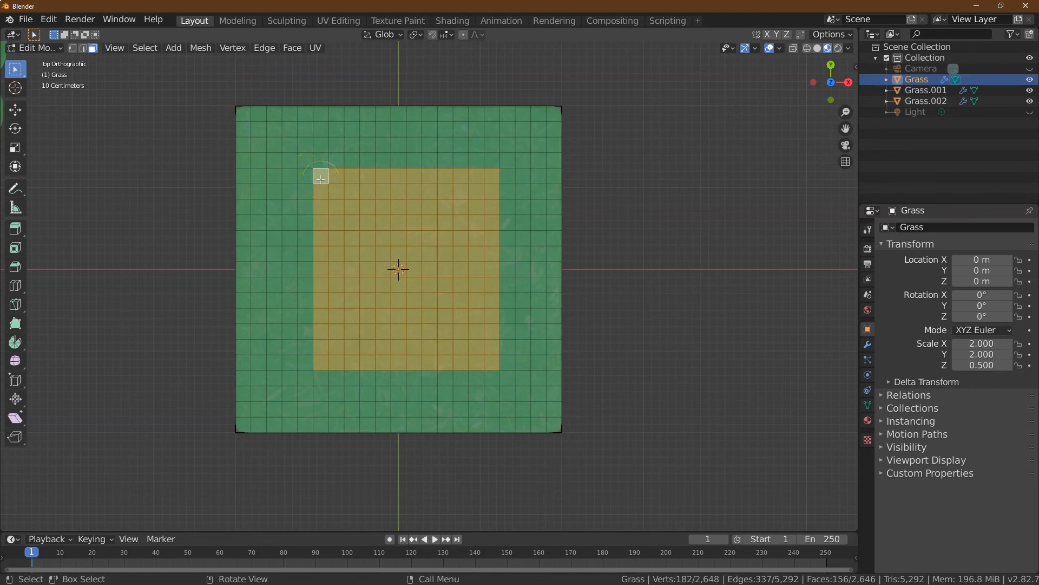
pyautogui.moveTo(324, 193); pyautogui.dragTo(476, 347)
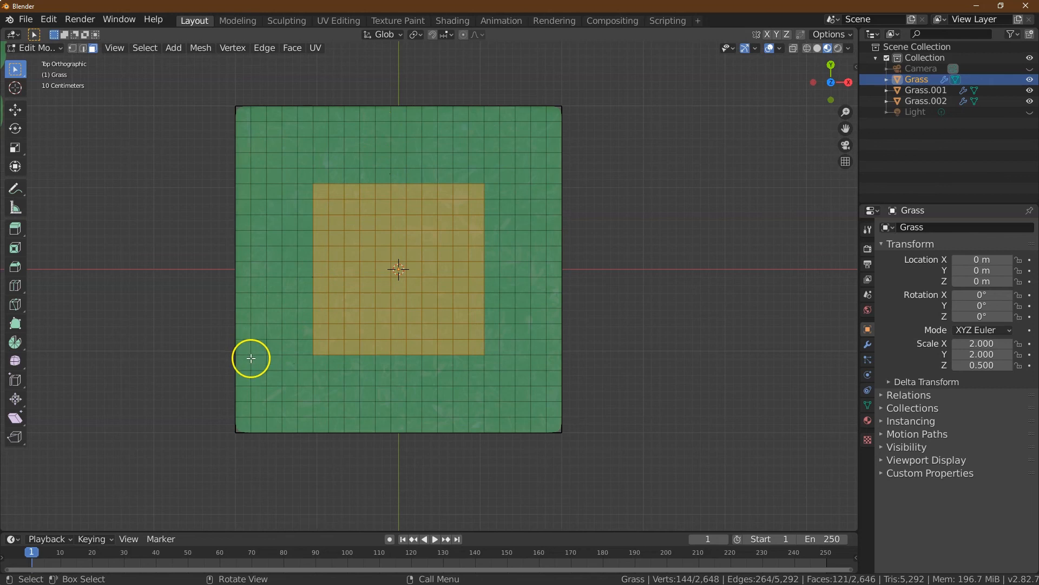
# Add a second material slot to the original grass block with a new material named stone.
pyautogui.moveTo(831, 83); pyautogui.dragTo(835, 116)
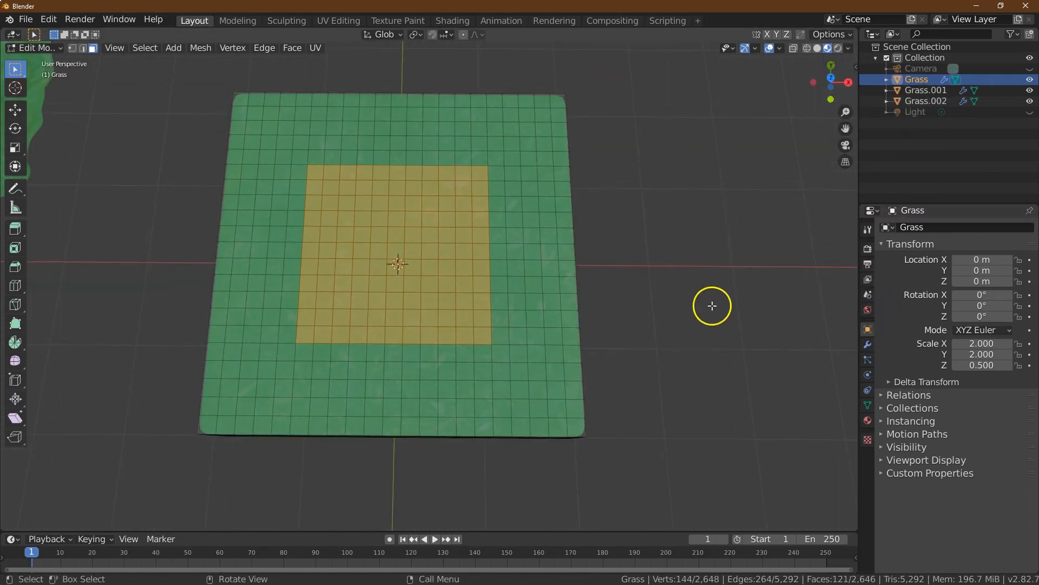
pyautogui.click(868, 421)
pyautogui.moveTo(927, 241); pyautogui.dragTo(927, 256)
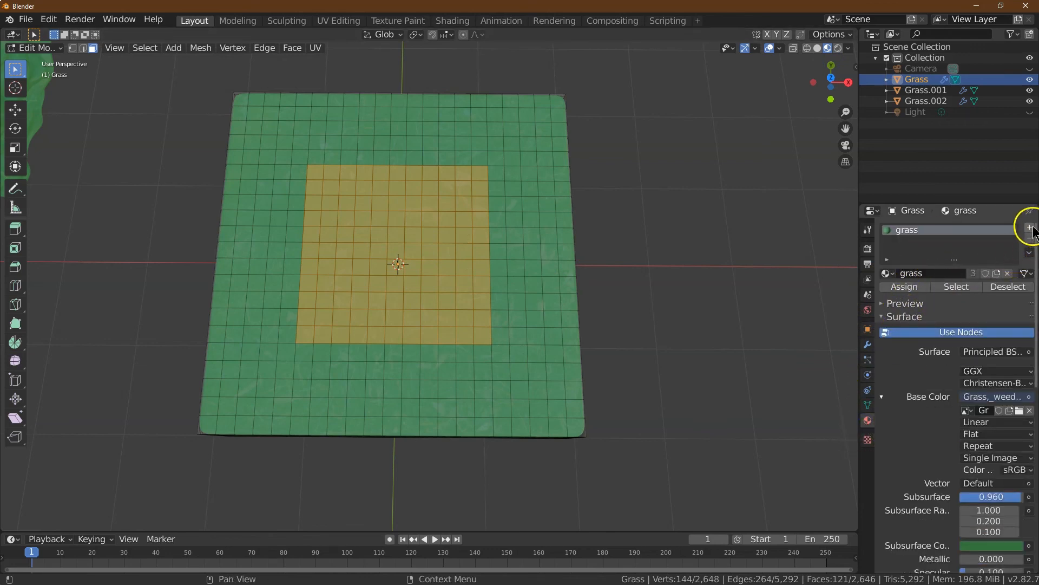
pyautogui.click(1030, 227)
pyautogui.click(920, 294)
pyautogui.click(933, 294)
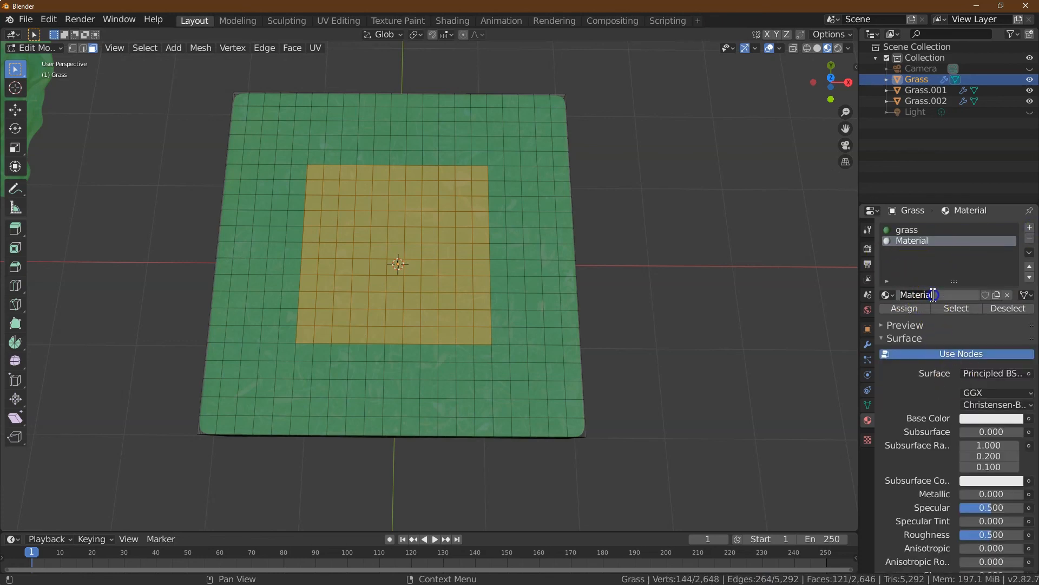
pyautogui.press('Return')
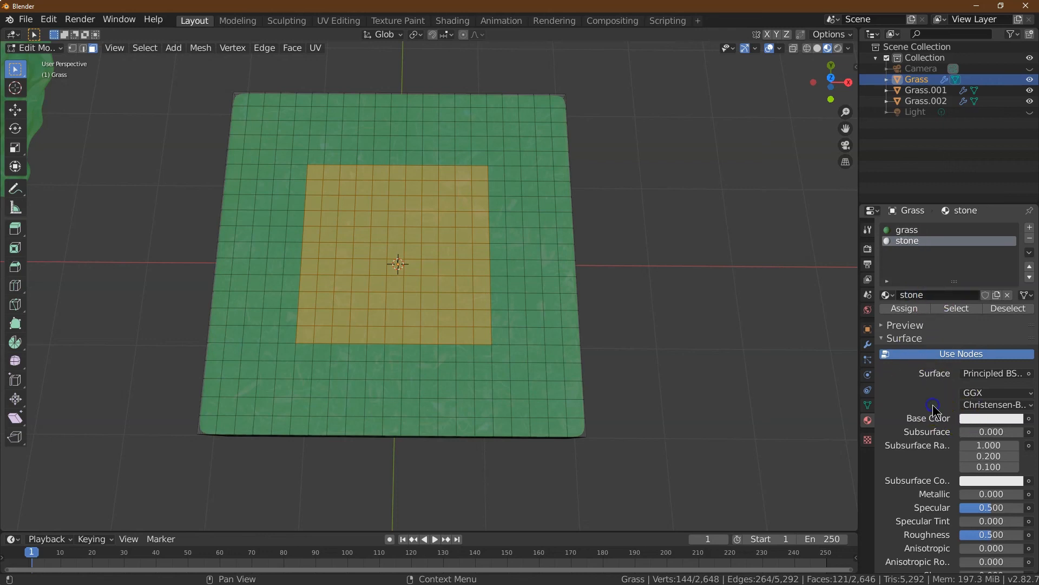
# Give the stone material a Wave Texture base color, assign it to the selected central faces and deselect them.
pyautogui.click(1027, 418)
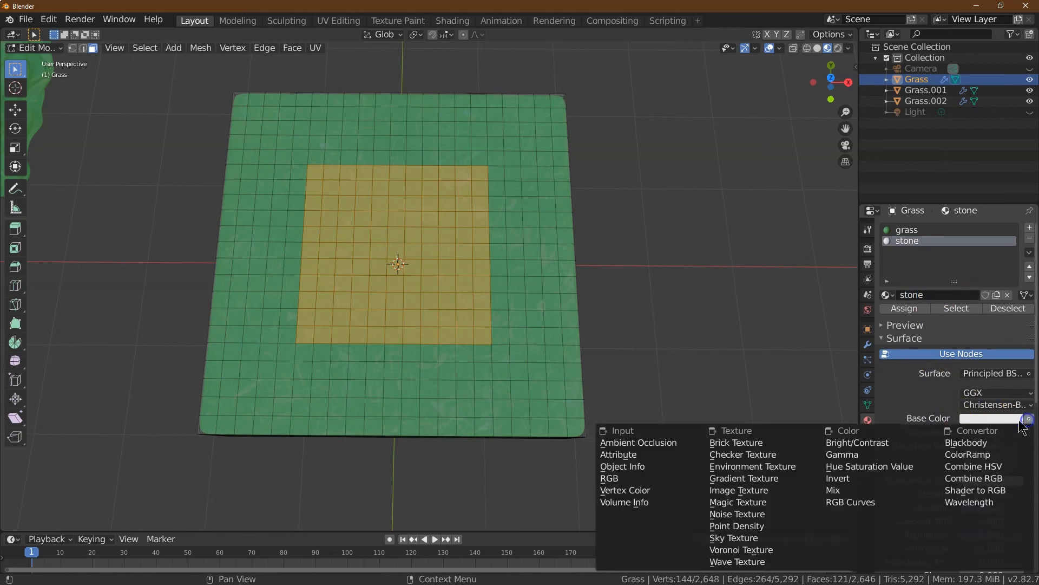
pyautogui.click(737, 561)
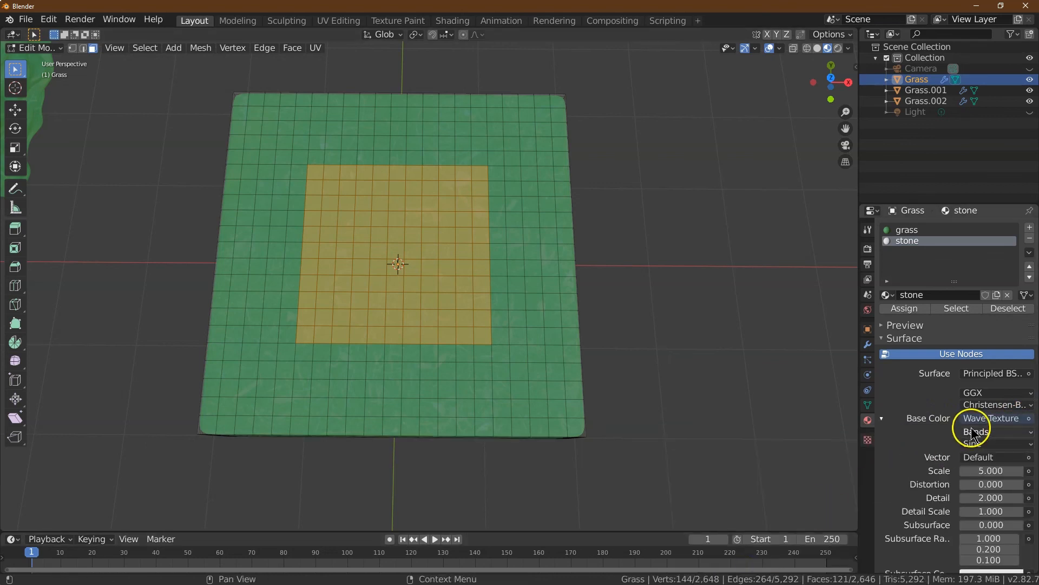
pyautogui.click(906, 306)
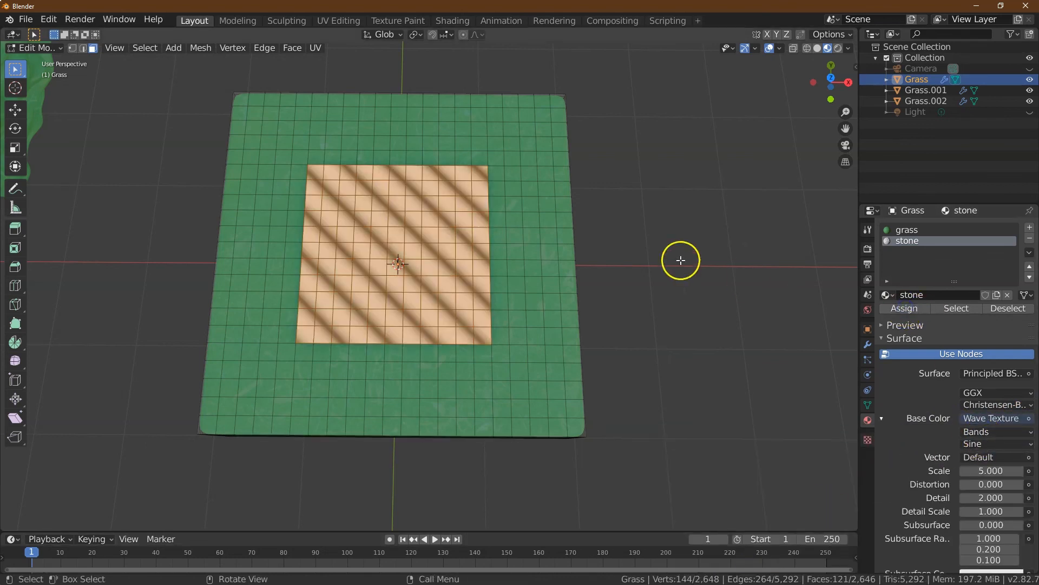
pyautogui.click(650, 179)
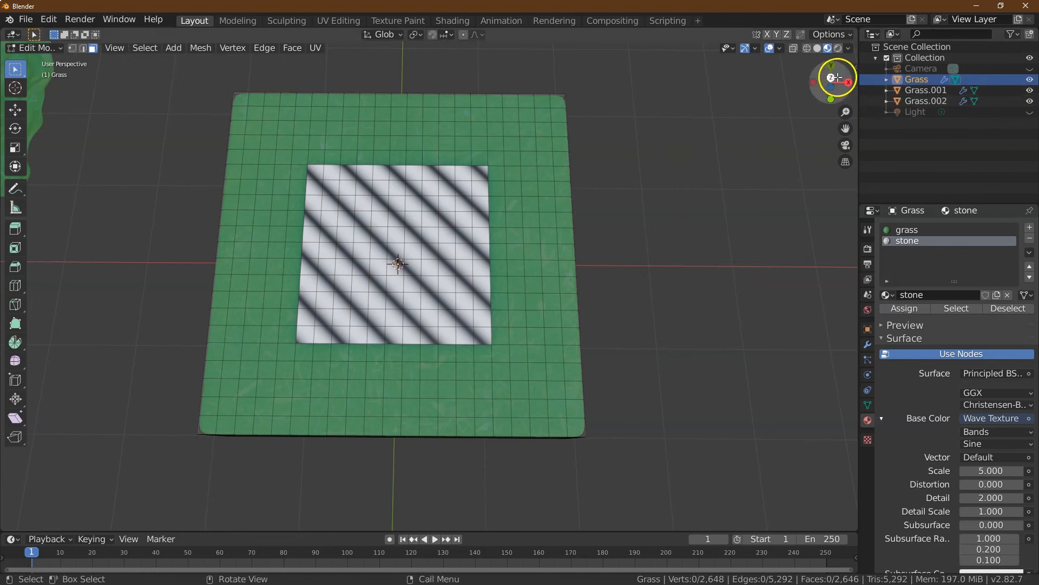
# Set the stone material's wave texture scale to 70 and its distortion to 10.
pyautogui.moveTo(832, 72); pyautogui.dragTo(452, 242)
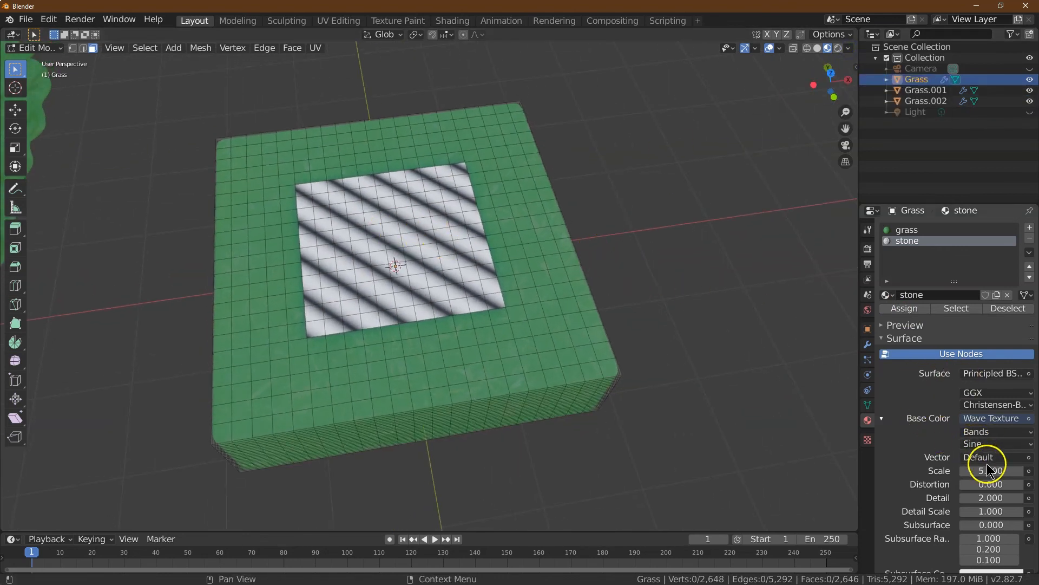
pyautogui.scroll(-1, 991, 465)
pyautogui.click(982, 449)
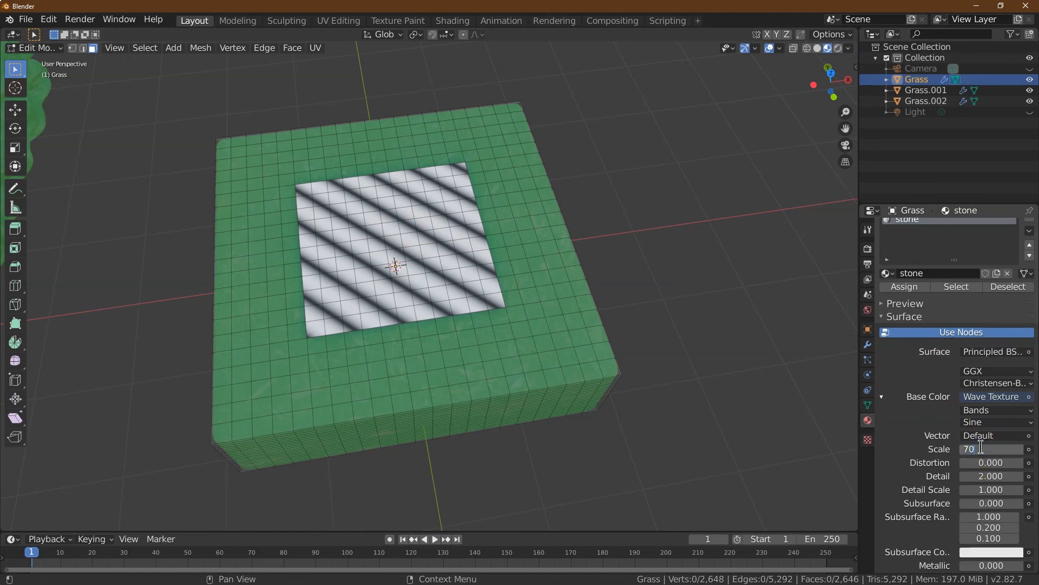
pyautogui.press('Return')
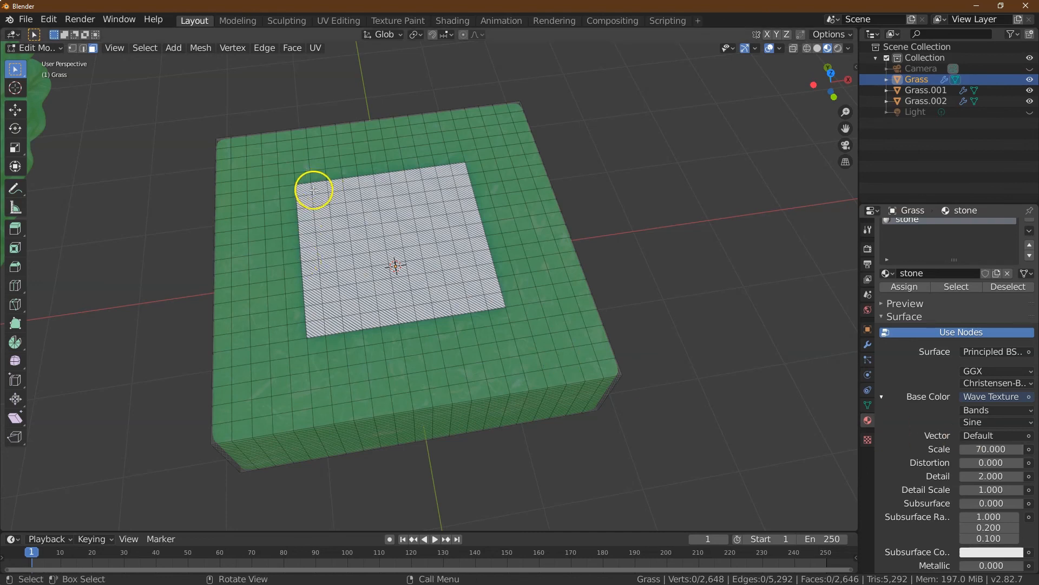
pyautogui.click(989, 463)
pyautogui.write('0.0')
pyautogui.press('Return')
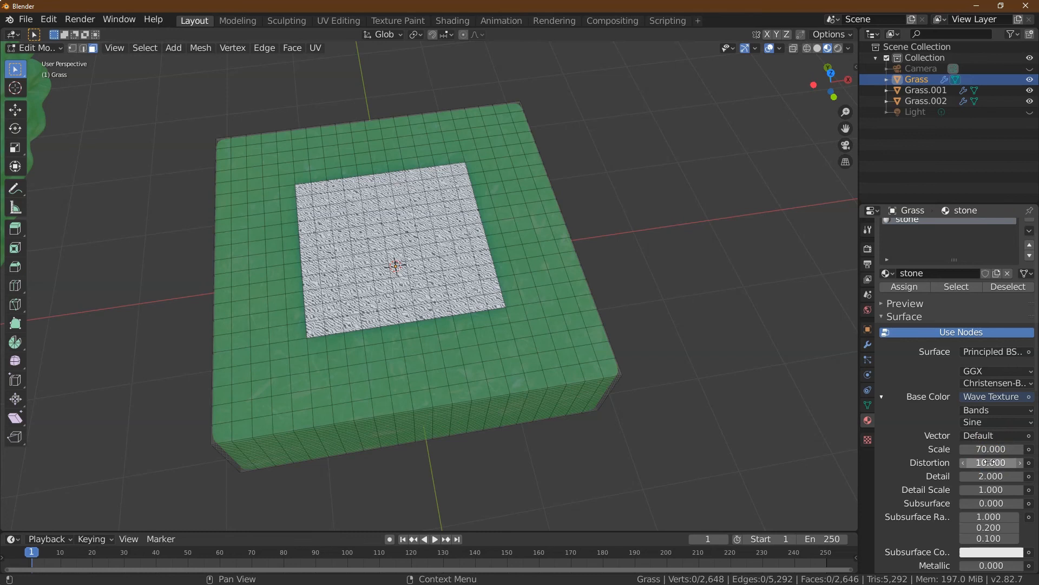
# Set the stone material's wave texture detail to 5 and its detail scale to 10.
pyautogui.click(998, 477)
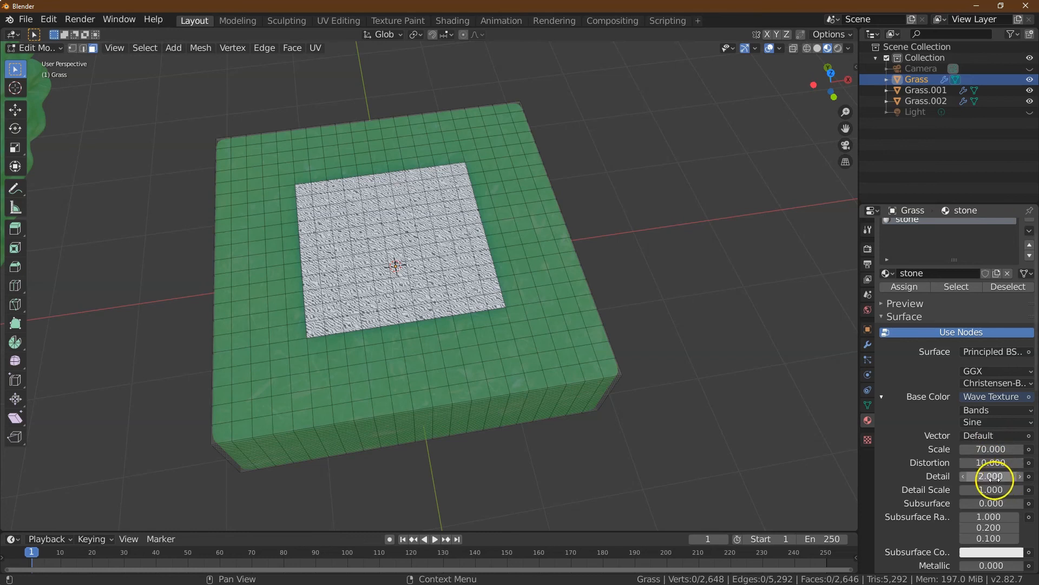
pyautogui.write('5')
pyautogui.press('Return')
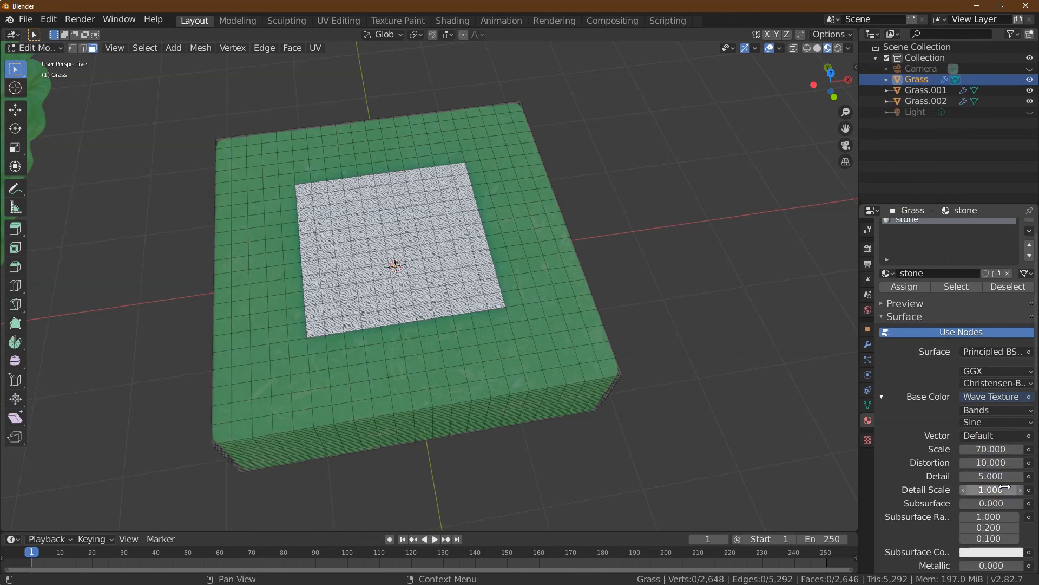
pyautogui.click(999, 489)
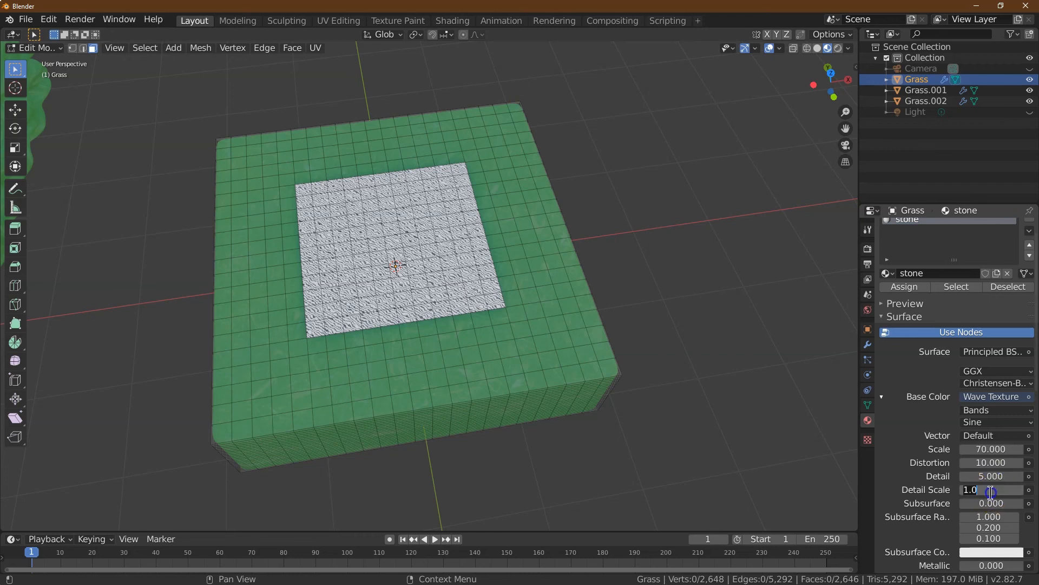
pyautogui.write('10')
pyautogui.press('Return')
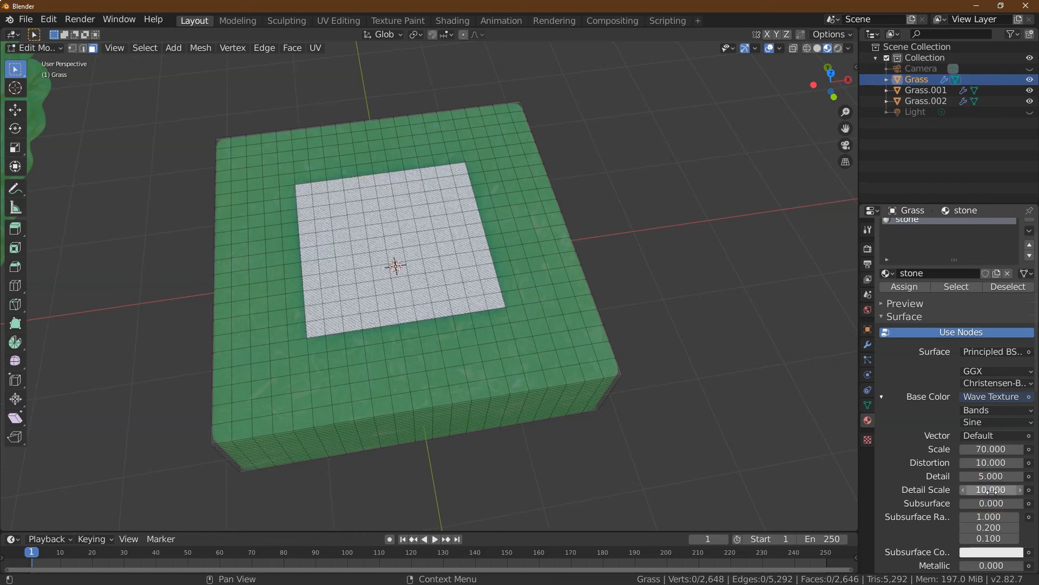
# Set the stone material's wave texture distortion to 20.
pyautogui.moveTo(848, 113); pyautogui.dragTo(526, 244)
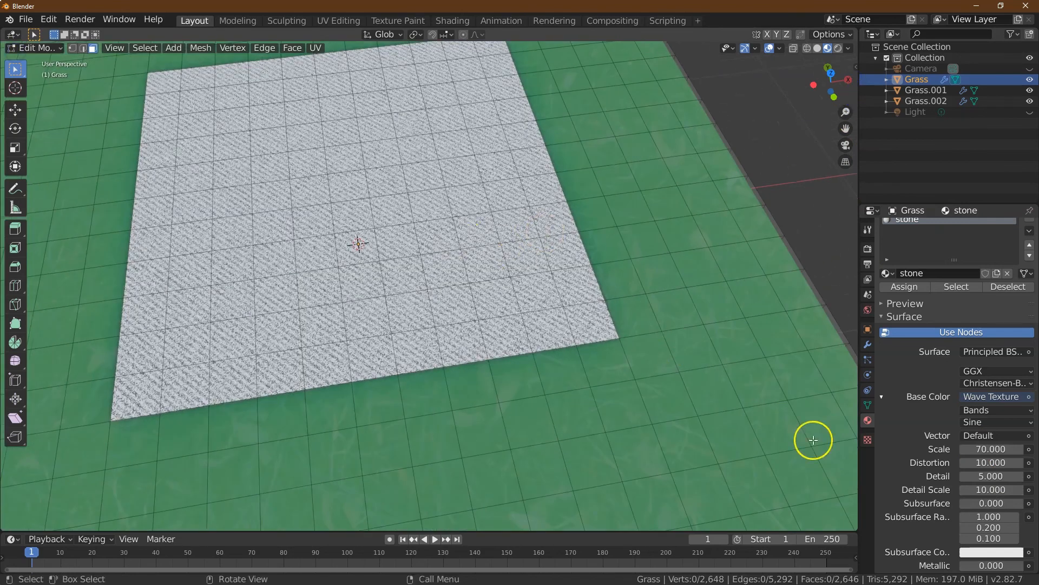
pyautogui.click(979, 461)
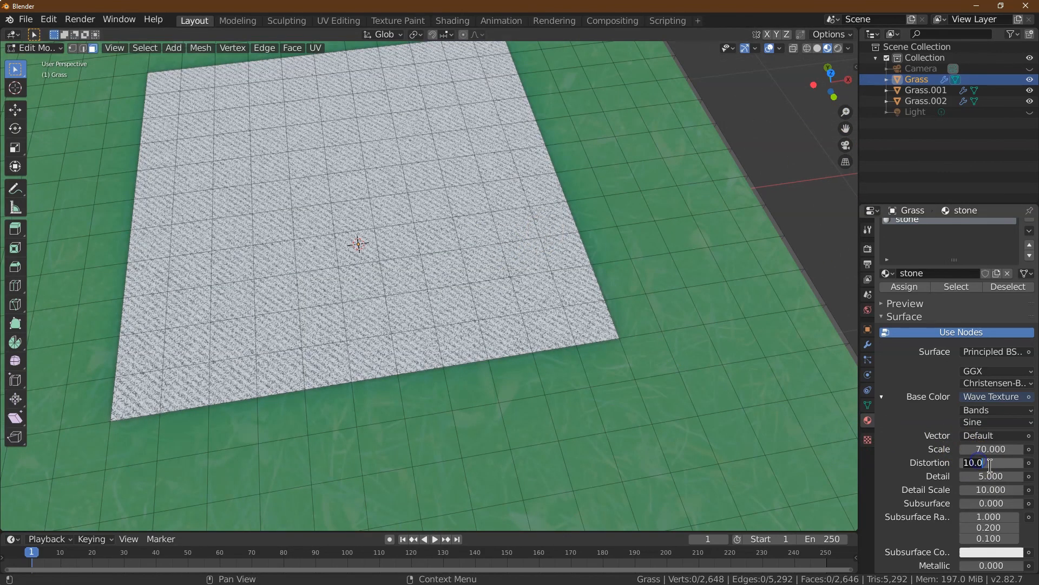
pyautogui.press('Return')
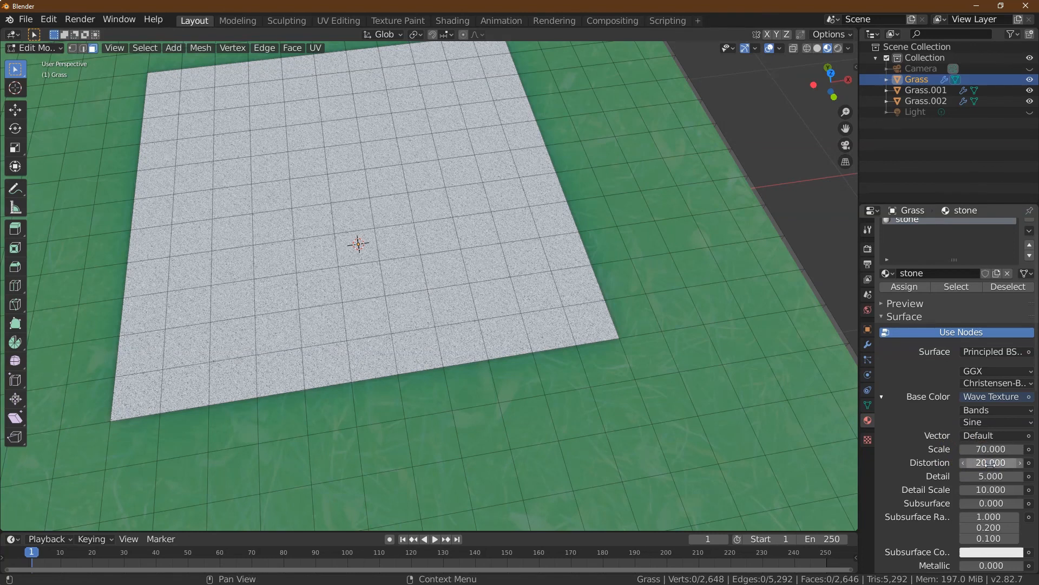
pyautogui.moveTo(842, 110)
pyautogui.mouseDown()
pyautogui.moveTo(855, 524)
pyautogui.moveTo(845, 114)
pyautogui.mouseUp()
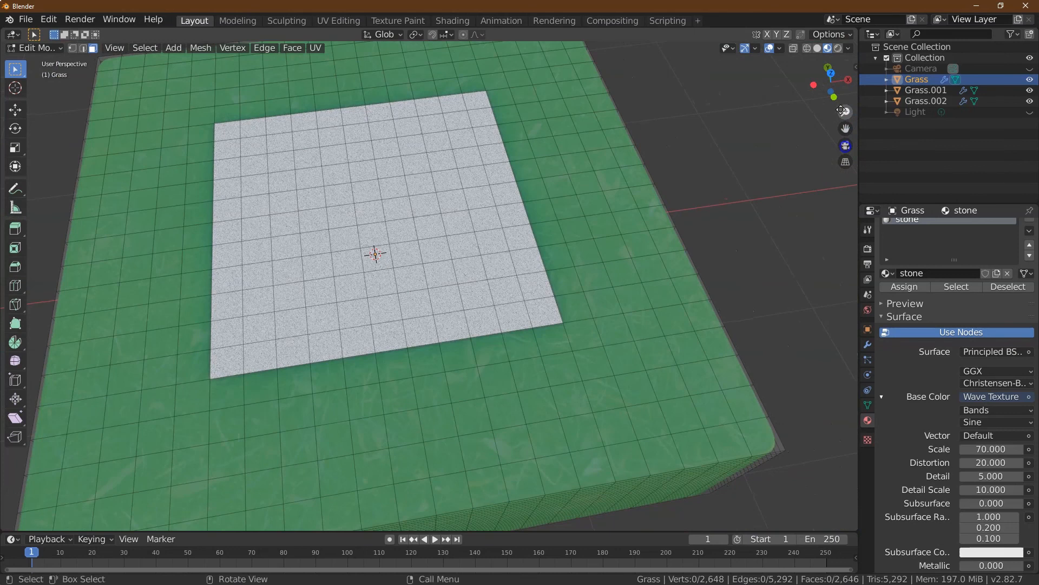
# Give the stone material a grey subsurface color (hex 616161) and set its subsurface to 0.9.
pyautogui.scroll(-4, 954, 444)
pyautogui.click(993, 465)
pyautogui.moveTo(1015, 325); pyautogui.dragTo(1015, 359)
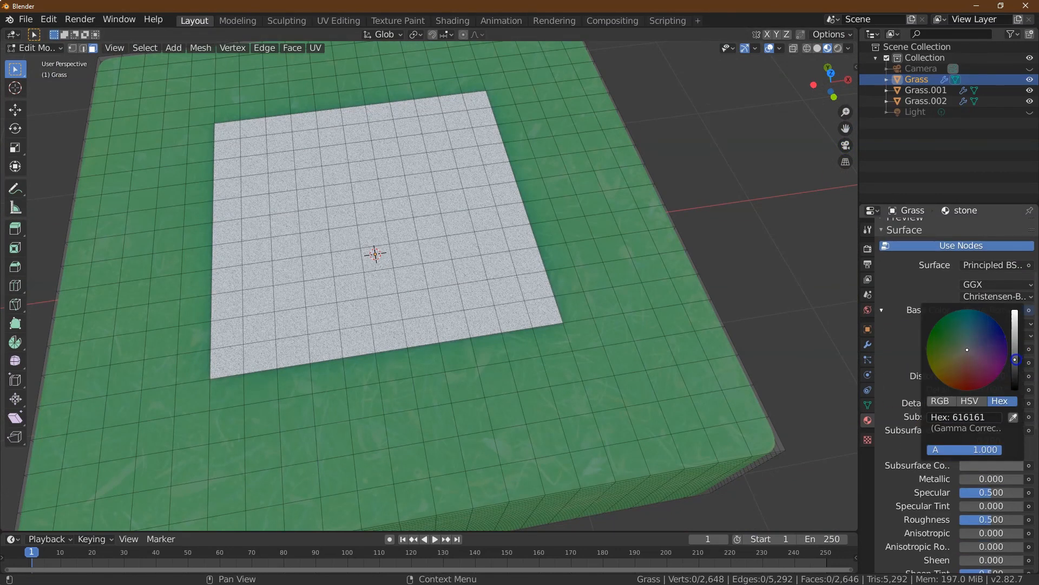
pyautogui.click(887, 440)
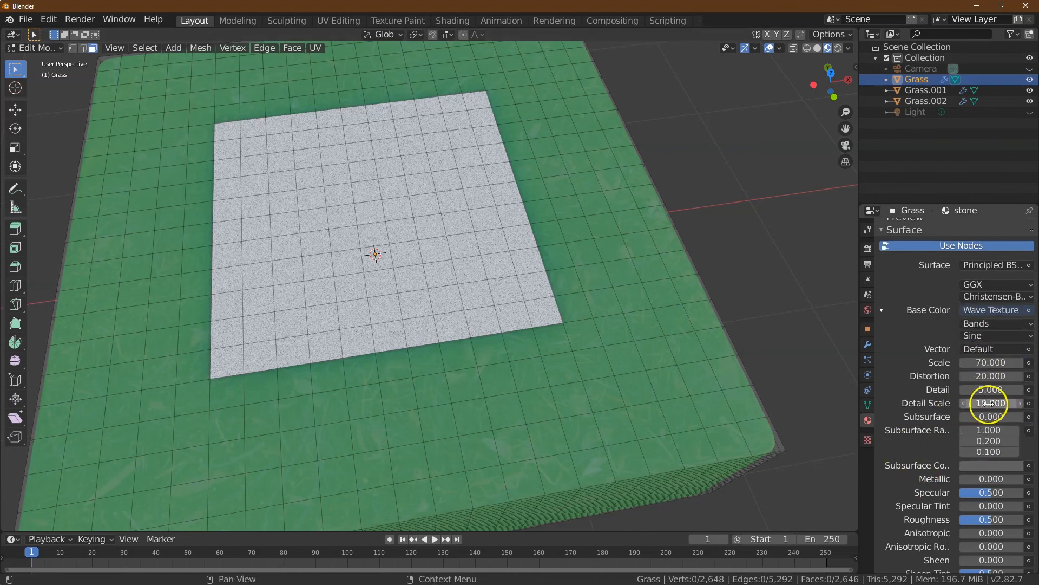
pyautogui.click(990, 419)
pyautogui.write('.9')
pyautogui.press('Tab')
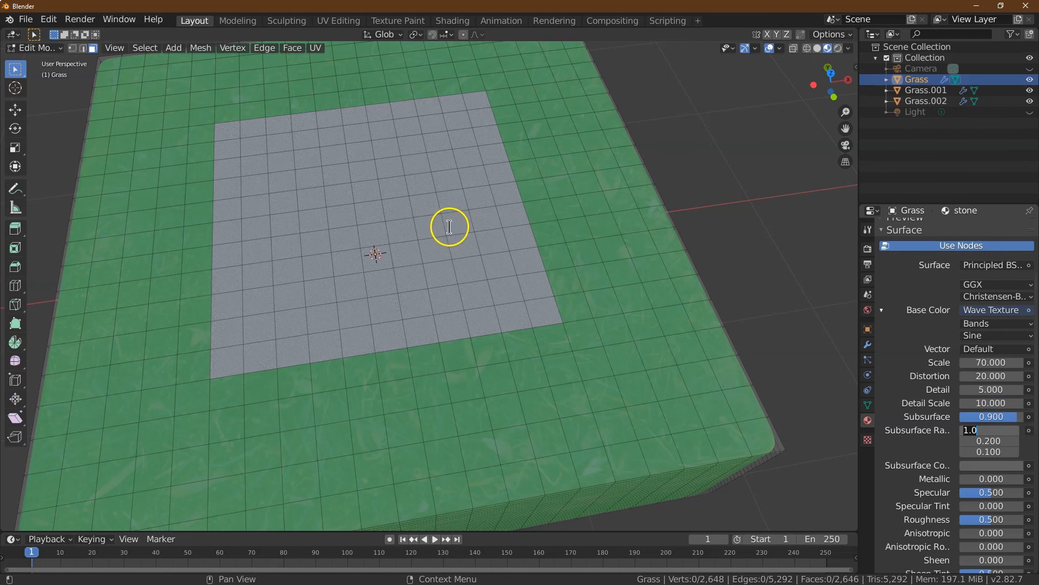
pyautogui.click(908, 403)
# Try wave texture scales of 20 and 50 on the stone material, with its distortion at 20.
pyautogui.click(996, 376)
pyautogui.write('20')
pyautogui.doubleClick(988, 362)
pyautogui.write('20')
pyautogui.press('Tab')
pyautogui.doubleClick(989, 363)
pyautogui.write('50')
pyautogui.press('Tab')
# Set the stone material's wave texture scale to 60.
pyautogui.click(989, 362)
pyautogui.click(989, 363)
pyautogui.write('60')
pyautogui.press('Tab')
# Try a detail scale of 6 on the stone wave texture and set it back to 10.
pyautogui.doubleClick(993, 401)
pyautogui.write('6')
pyautogui.press('Tab')
pyautogui.moveTo(845, 112); pyautogui.dragTo(817, 108)
pyautogui.doubleClick(994, 403)
pyautogui.write('10')
pyautogui.press('Return')
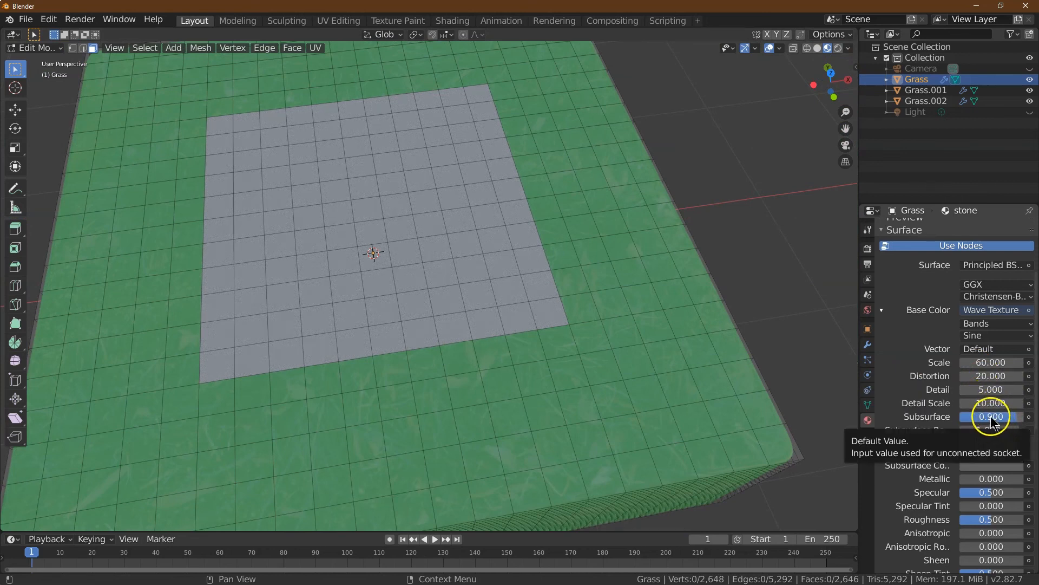
# Set the stone material's specular to 0.2 and its roughness to 0.6.
pyautogui.scroll(1, 944, 324)
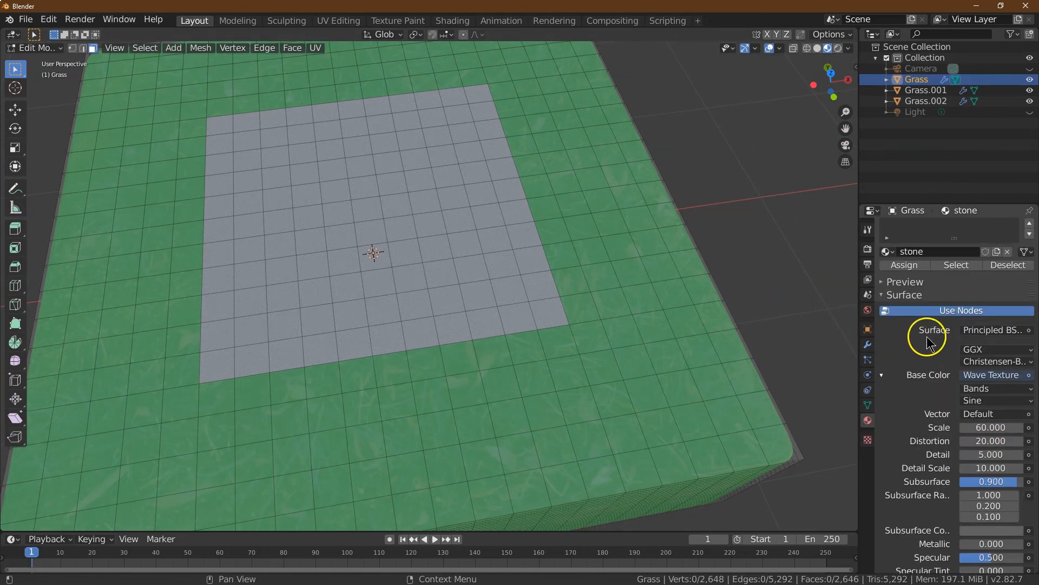
pyautogui.scroll(-1, 937, 441)
pyautogui.click(1007, 492)
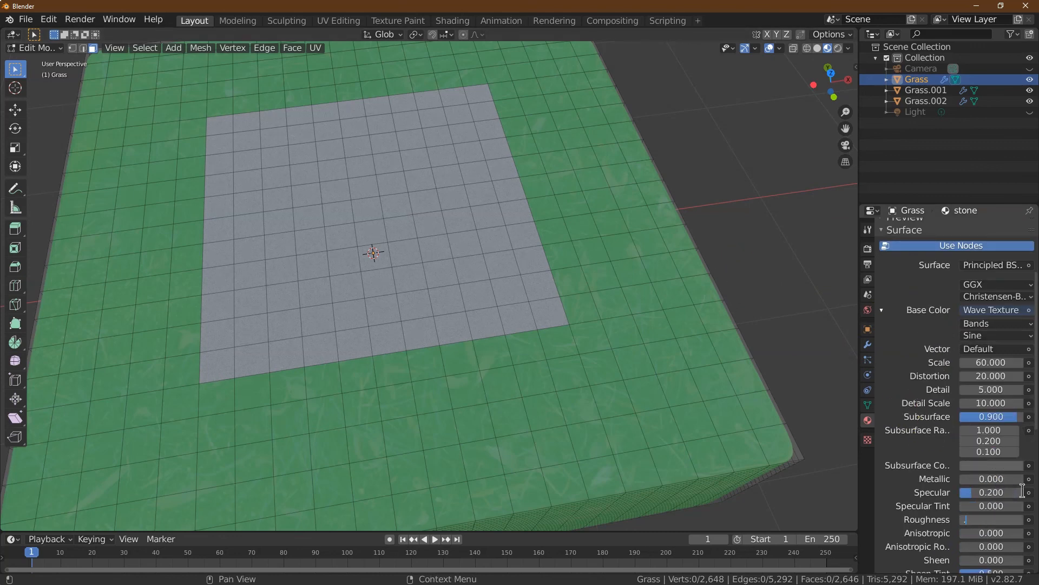
pyautogui.press('Tab')
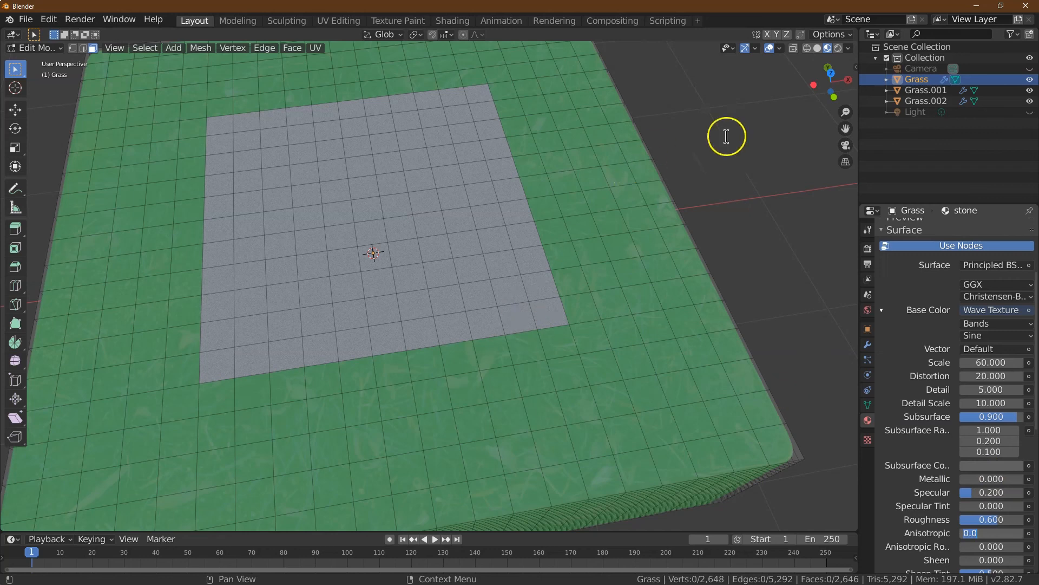
# Select the central stone faces on the block's top and inset them with a thickness of 0.035 m.
pyautogui.click(832, 75)
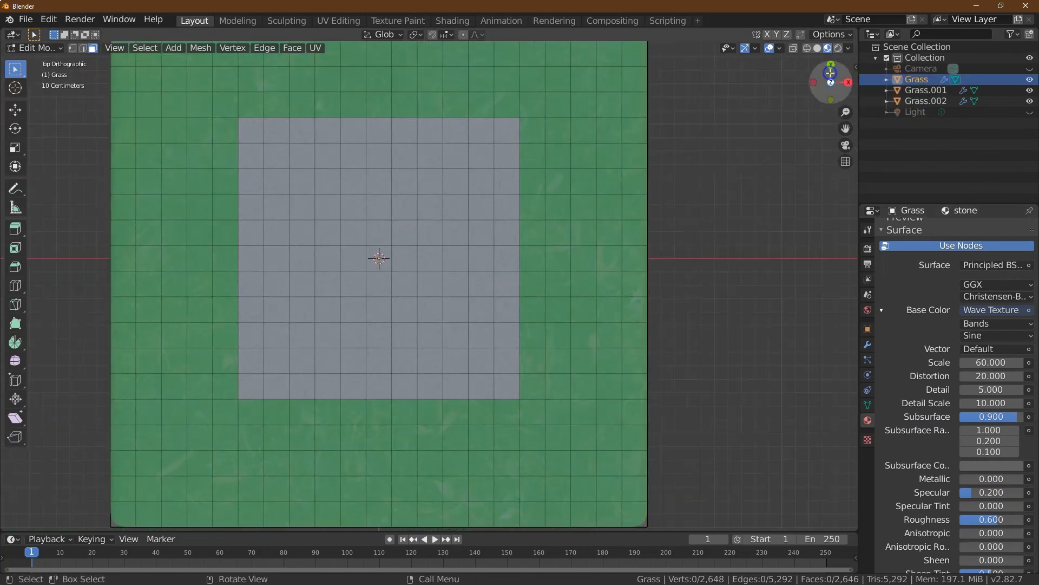
pyautogui.moveTo(240, 135); pyautogui.dragTo(331, 208)
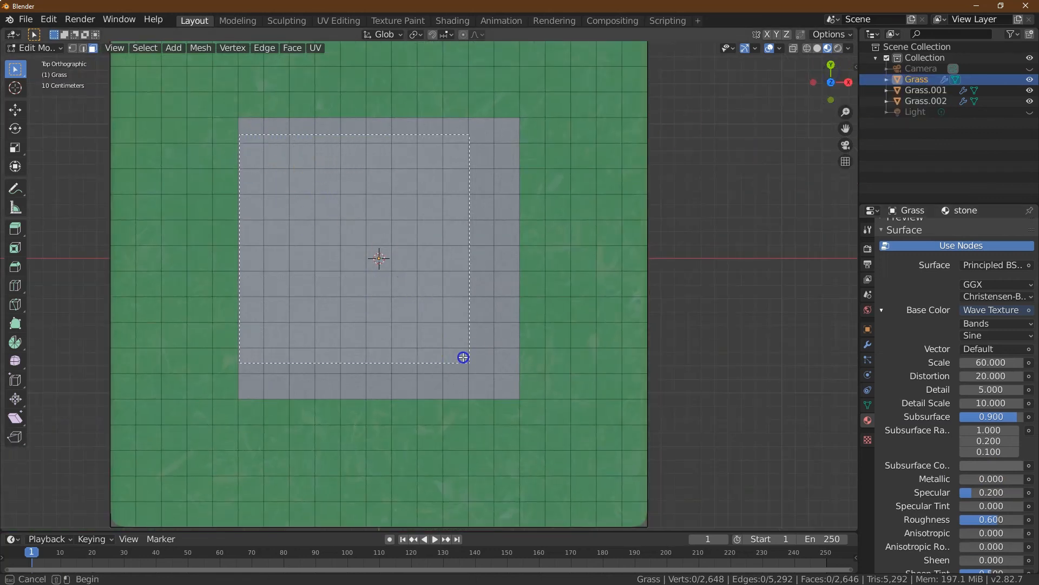
pyautogui.moveTo(502, 379); pyautogui.dragTo(505, 384)
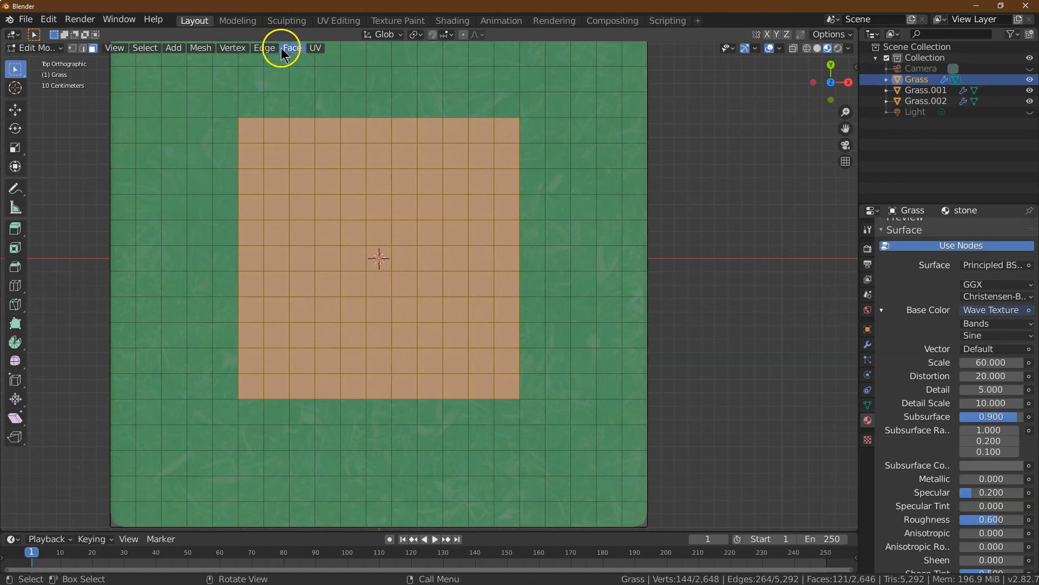
pyautogui.moveTo(830, 81); pyautogui.dragTo(829, 97)
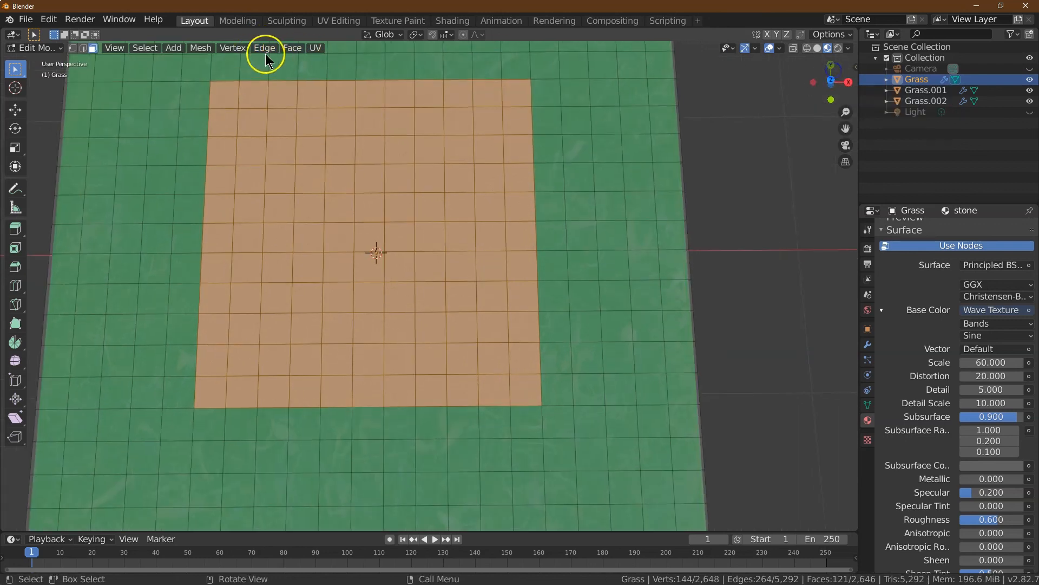
pyautogui.click(290, 48)
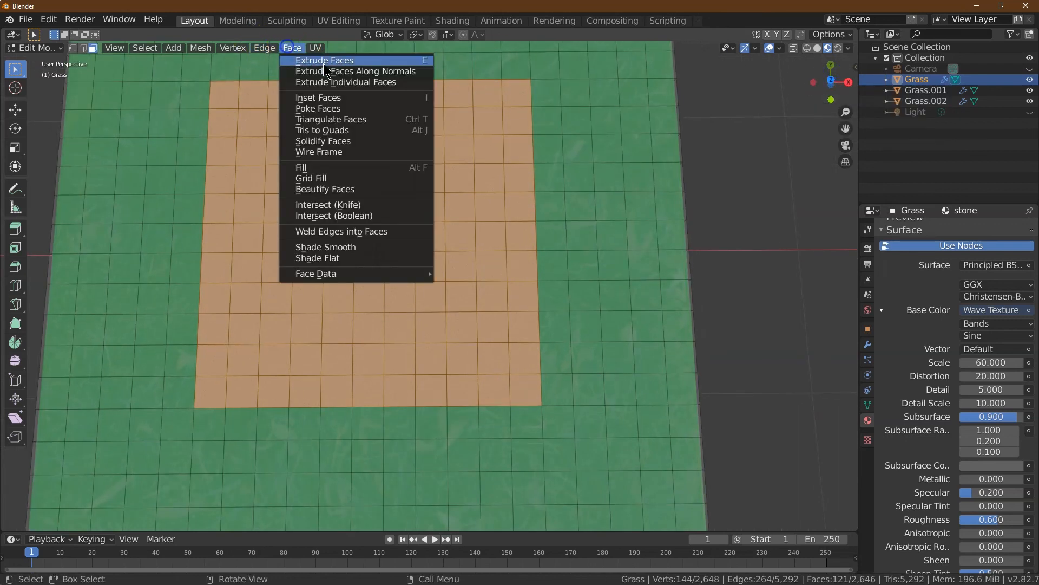
pyautogui.click(333, 96)
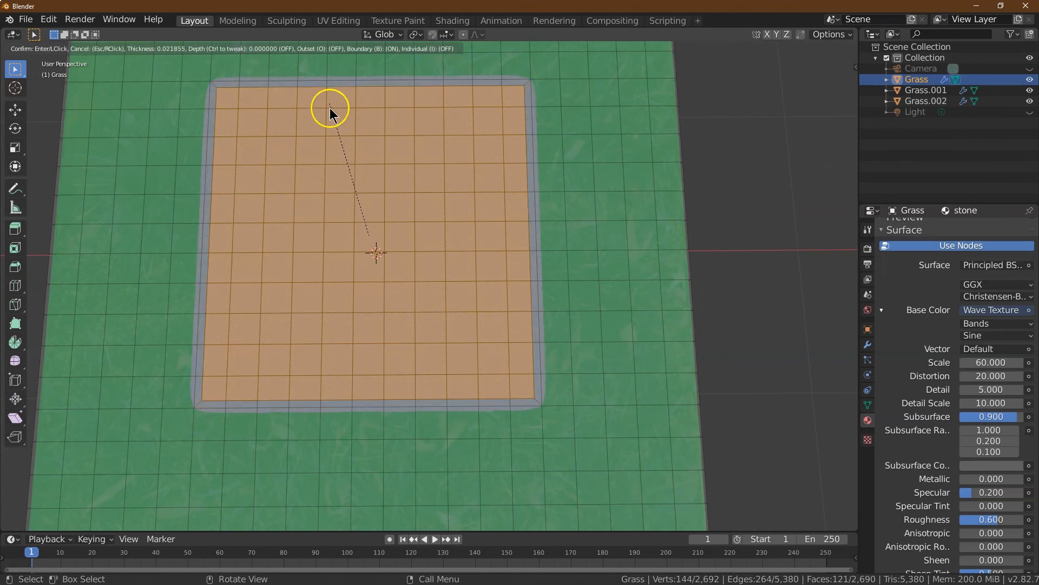
pyautogui.click(330, 108)
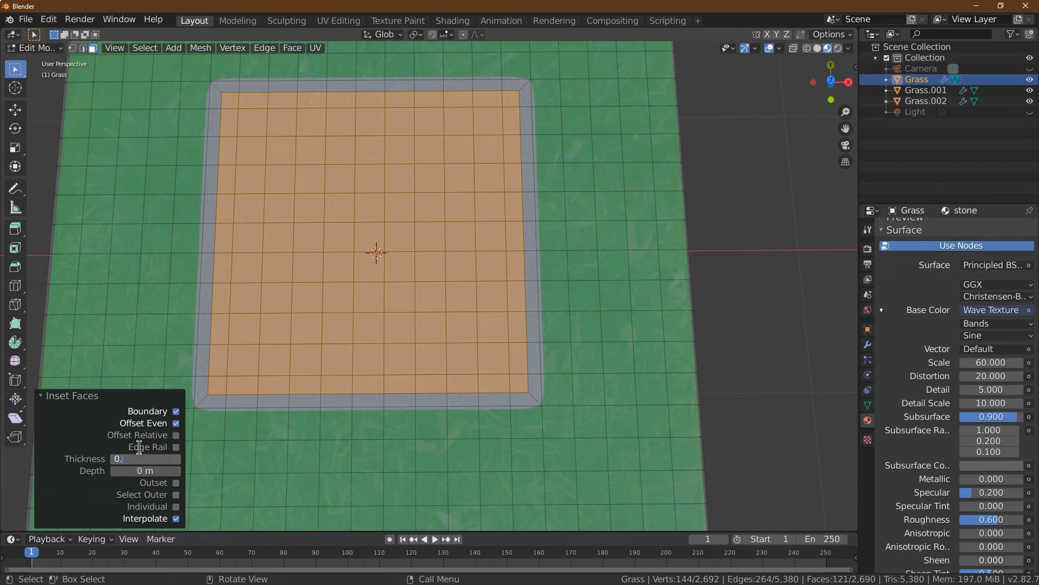
pyautogui.press('Tab')
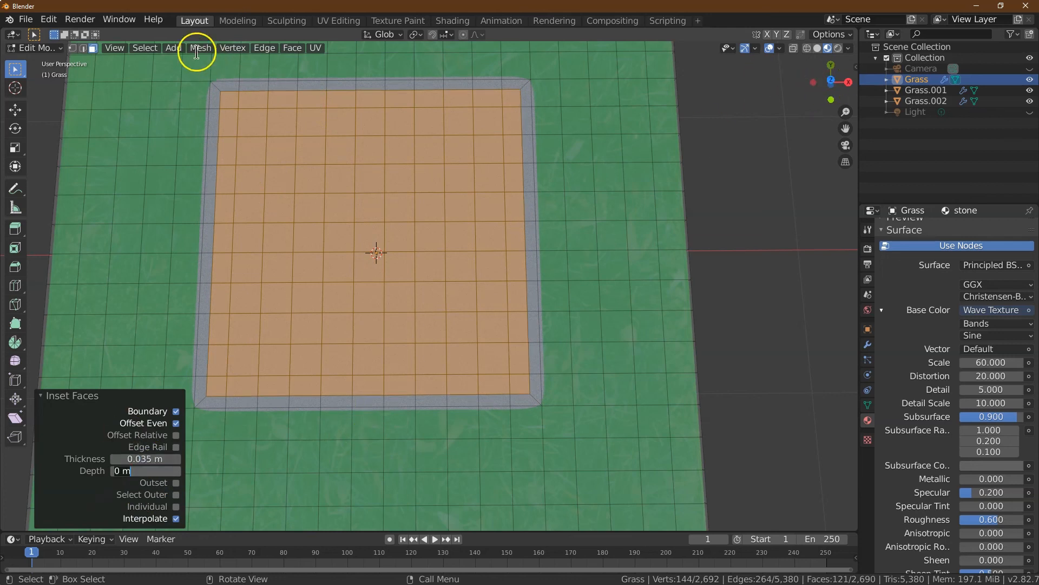
# Extrude the inset stone faces down through the block by -1 m in Z.
pyautogui.click(15, 229)
pyautogui.moveTo(362, 225); pyautogui.dragTo(365, 262)
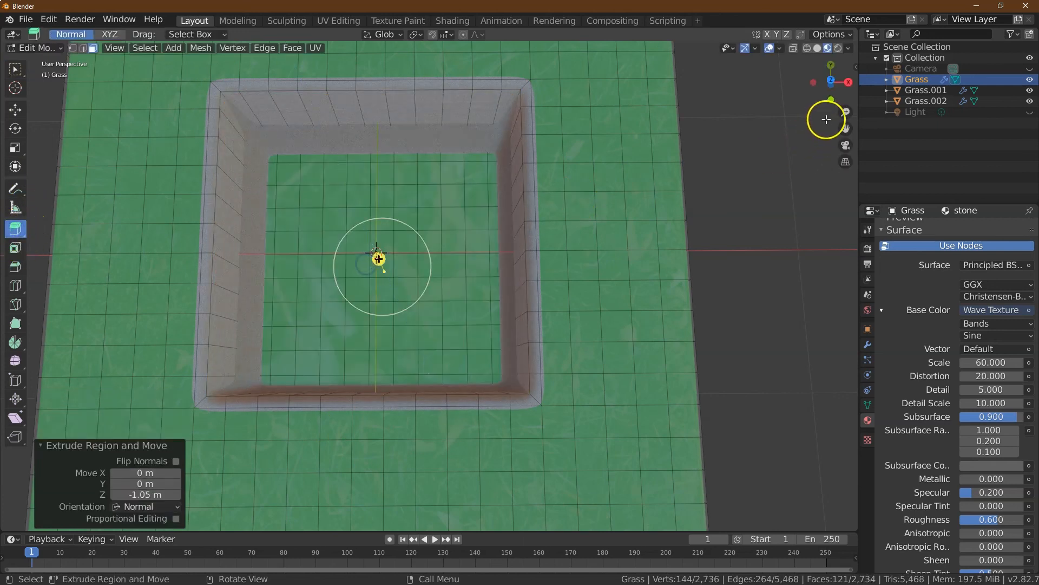
pyautogui.click(833, 101)
pyautogui.click(151, 494)
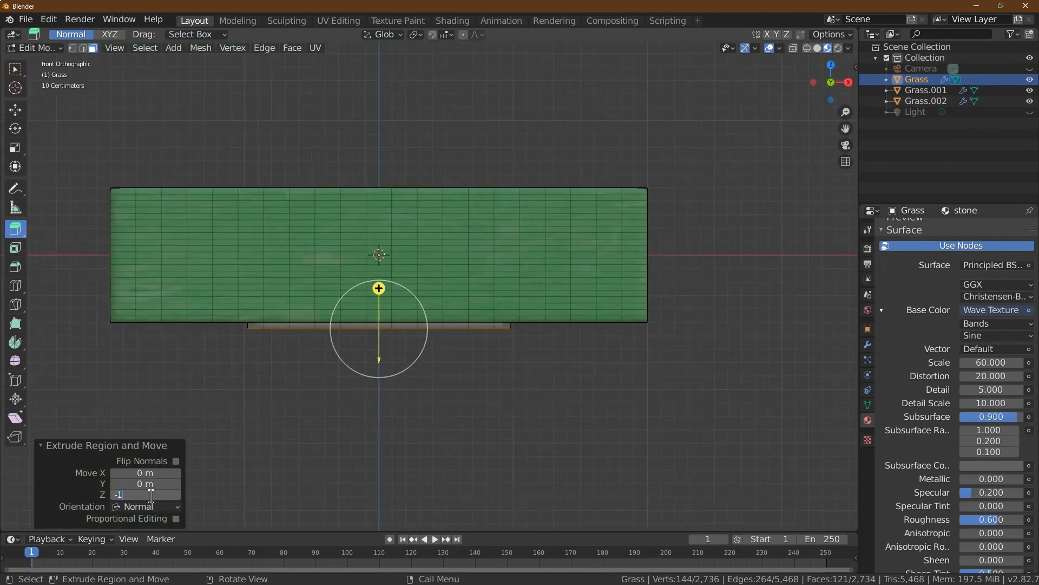
pyautogui.write('-1')
pyautogui.press('Tab')
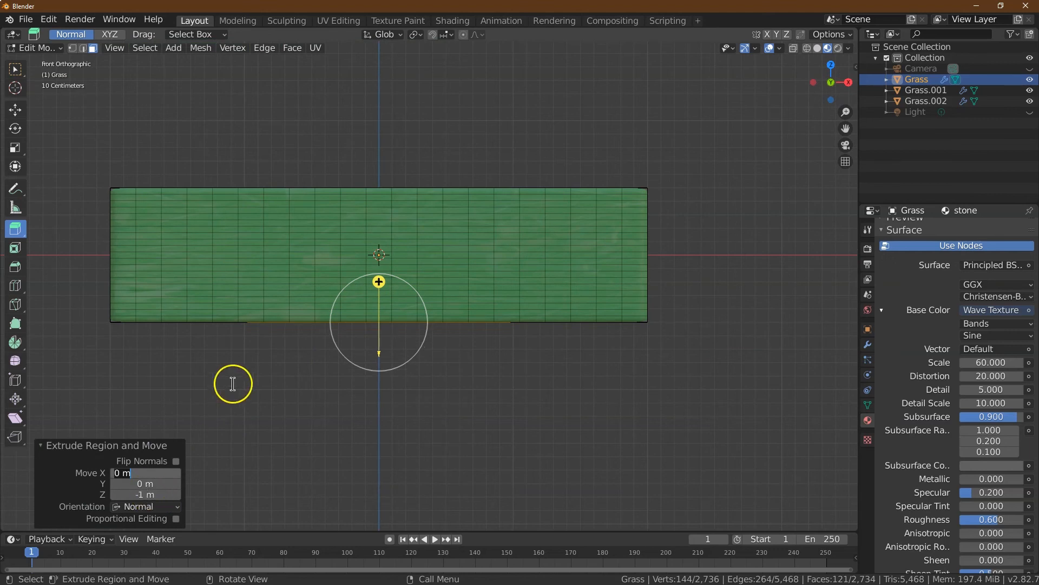
pyautogui.click(14, 70)
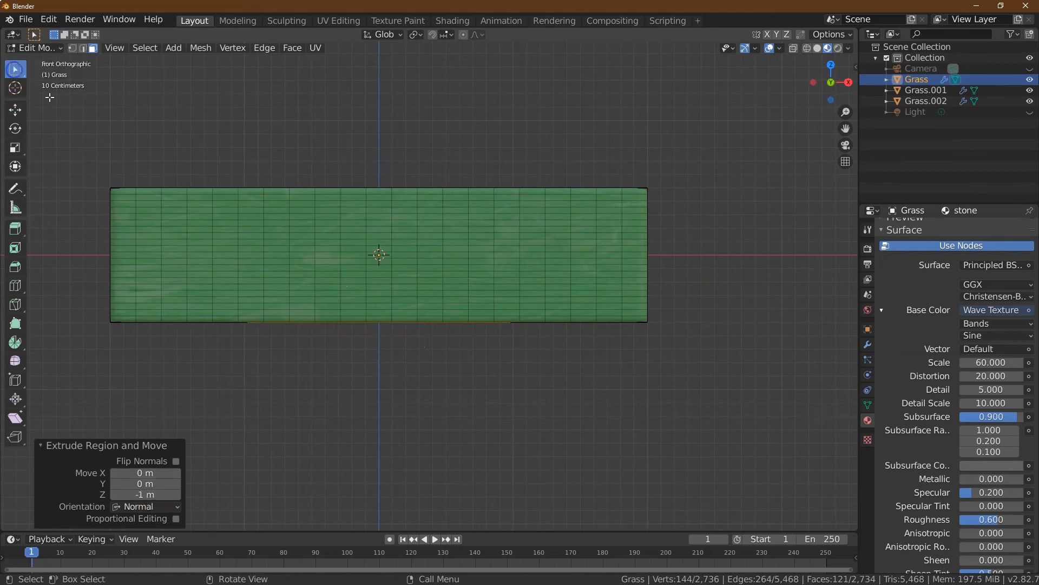
# Select all faces visible from below on the block's underside and delete them.
pyautogui.click(832, 100)
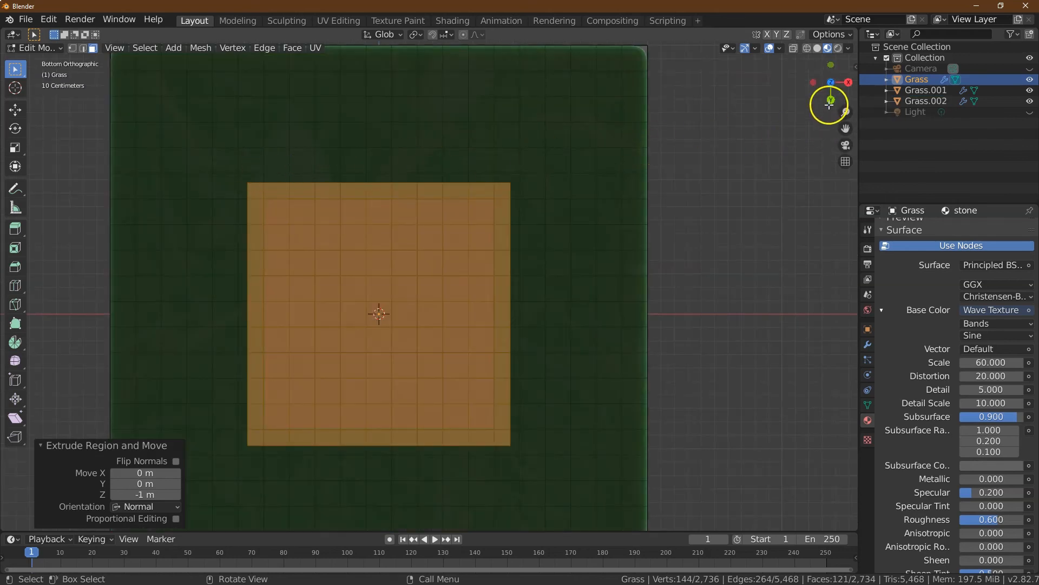
pyautogui.moveTo(847, 112); pyautogui.dragTo(836, 158)
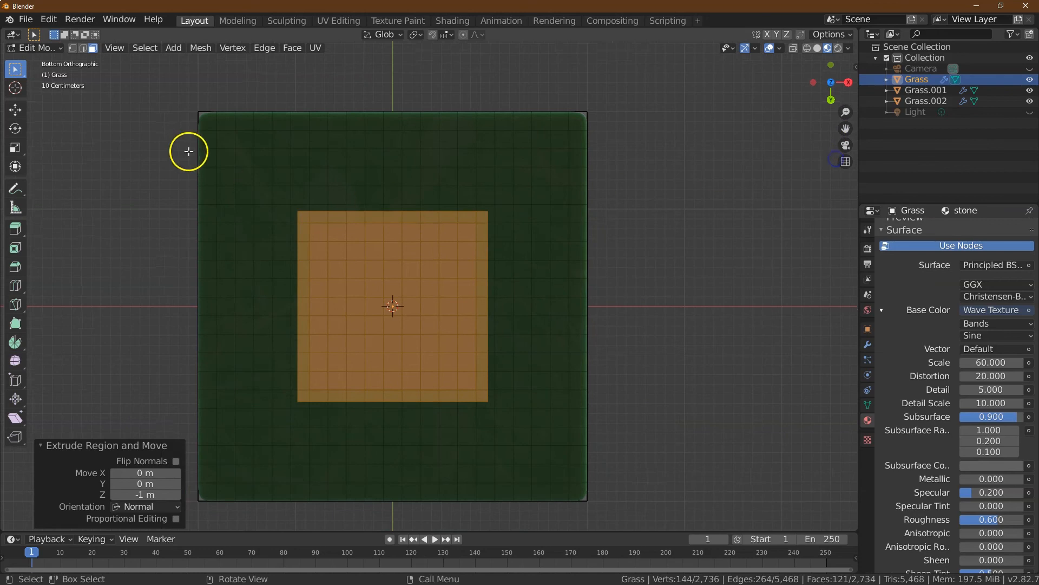
pyautogui.moveTo(207, 118); pyautogui.dragTo(577, 494)
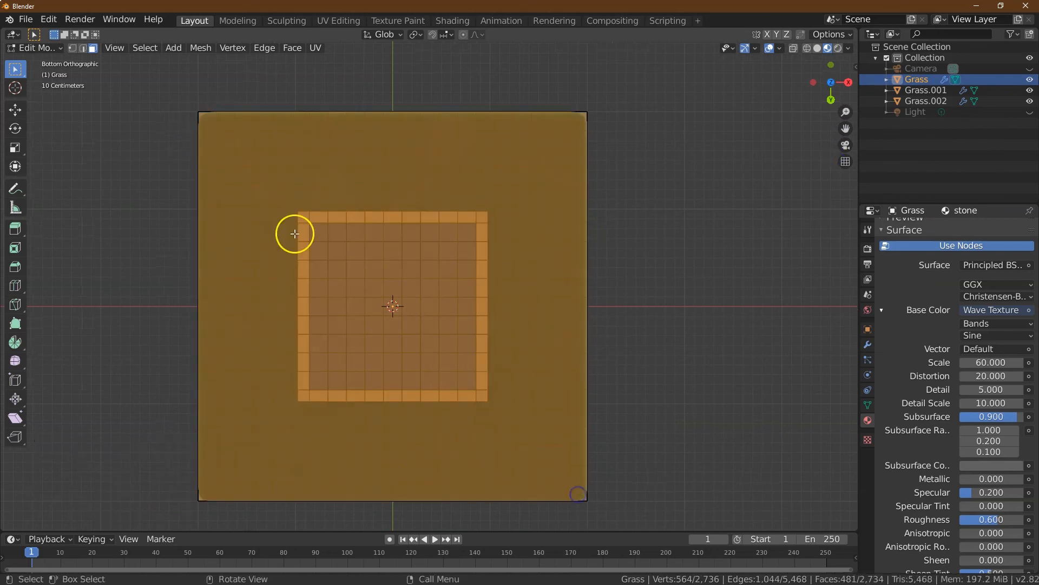
pyautogui.click(292, 47)
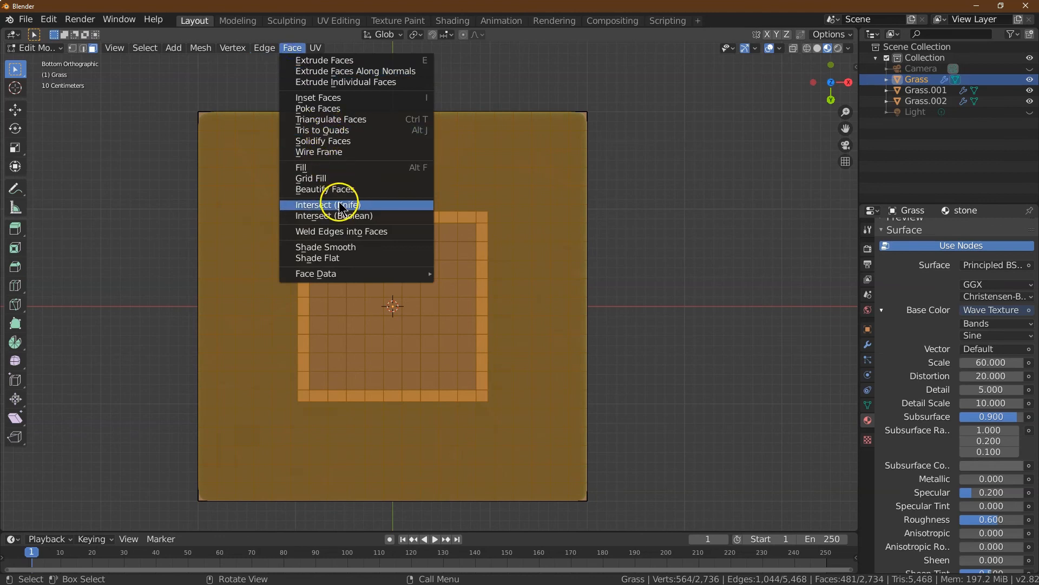
pyautogui.click(200, 47)
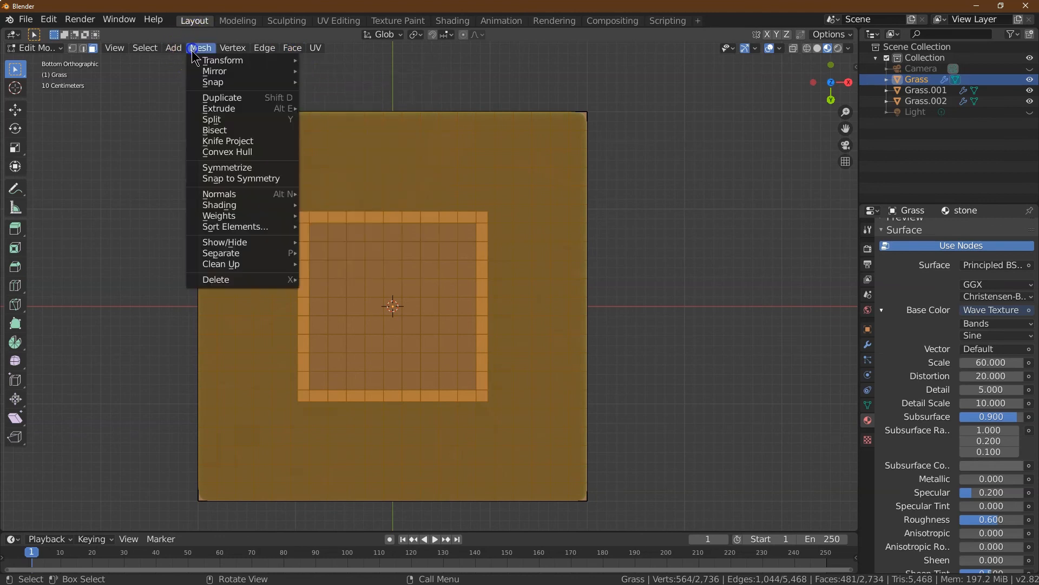
pyautogui.moveTo(249, 280)
pyautogui.click(341, 305)
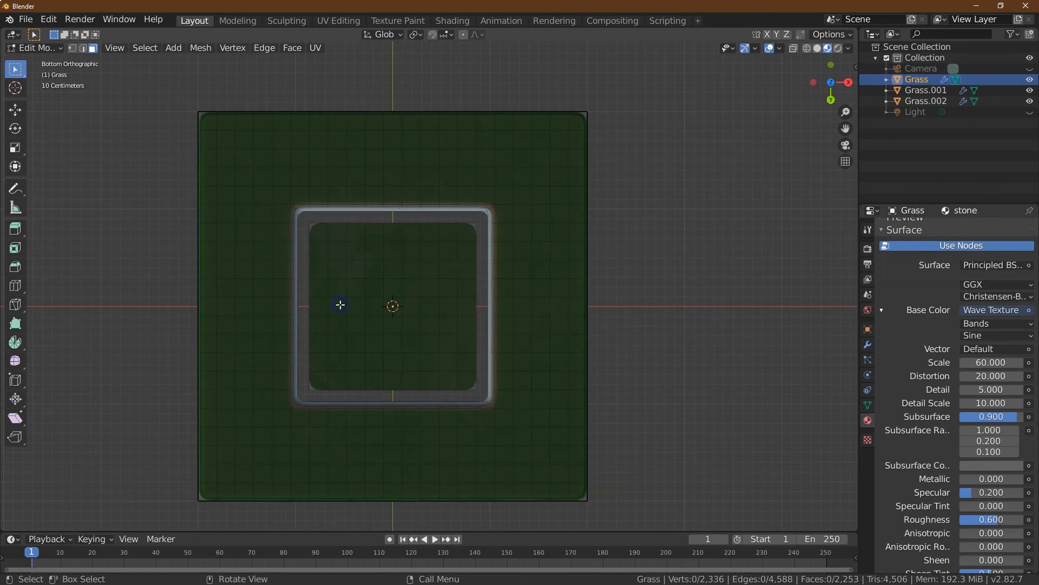
# Delete the remaining grass faces that close off the central hole.
pyautogui.click(833, 82)
pyautogui.moveTo(305, 183); pyautogui.dragTo(480, 354)
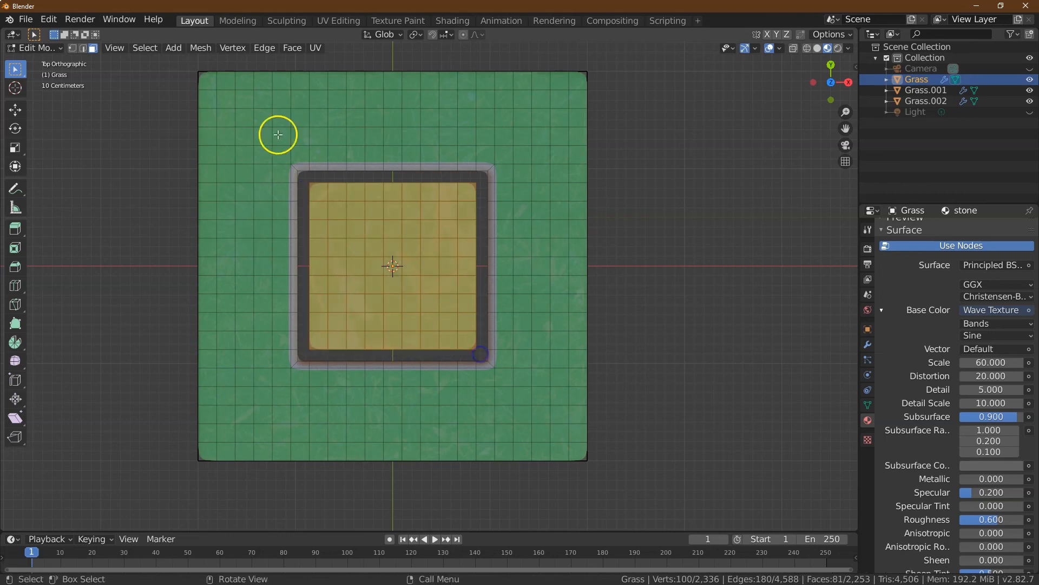
pyautogui.click(198, 48)
pyautogui.moveTo(233, 279)
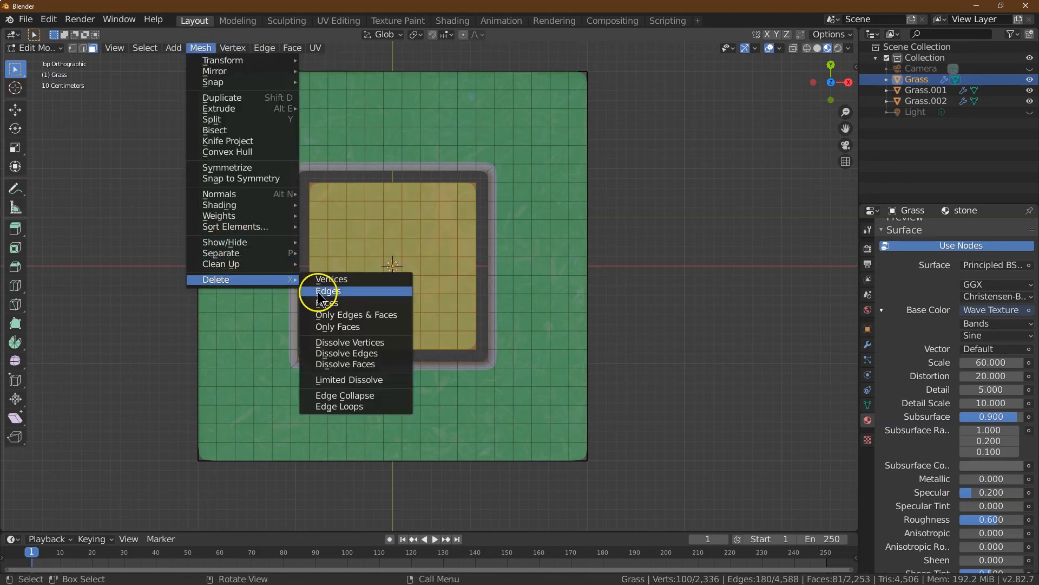
pyautogui.click(344, 305)
# Examine the hollowed block with its bumpy surface in Object Mode and return to Edit Mode.
pyautogui.moveTo(835, 88); pyautogui.dragTo(853, 510)
pyautogui.click(30, 49)
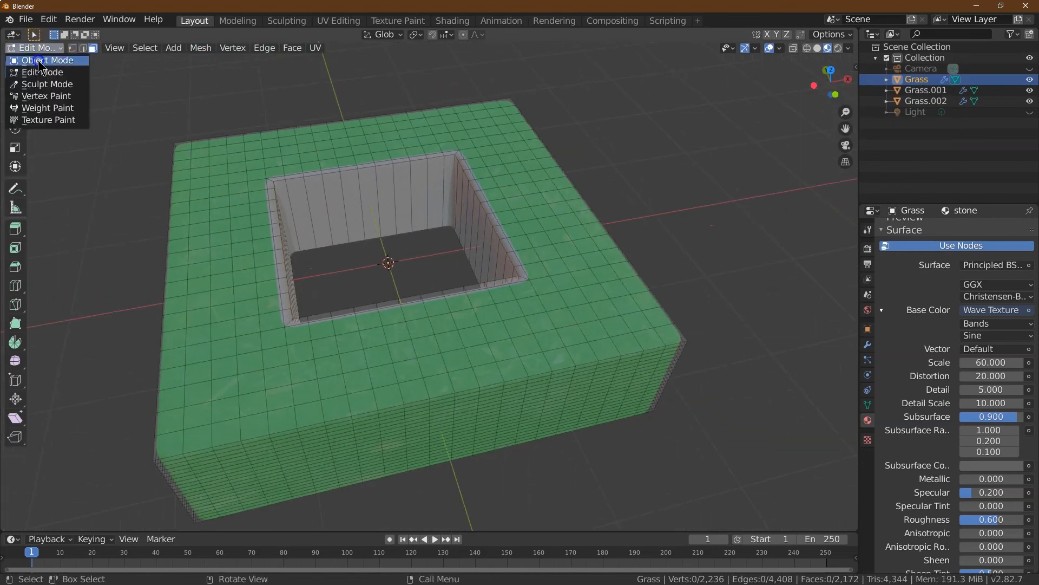
pyautogui.click(27, 28)
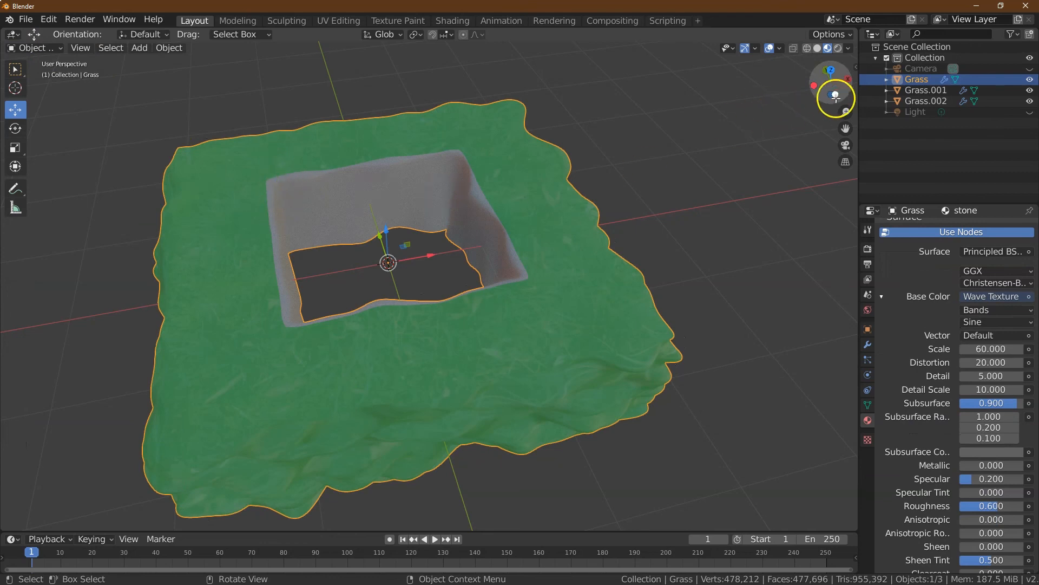
pyautogui.moveTo(824, 76); pyautogui.dragTo(362, 106)
pyautogui.click(33, 48)
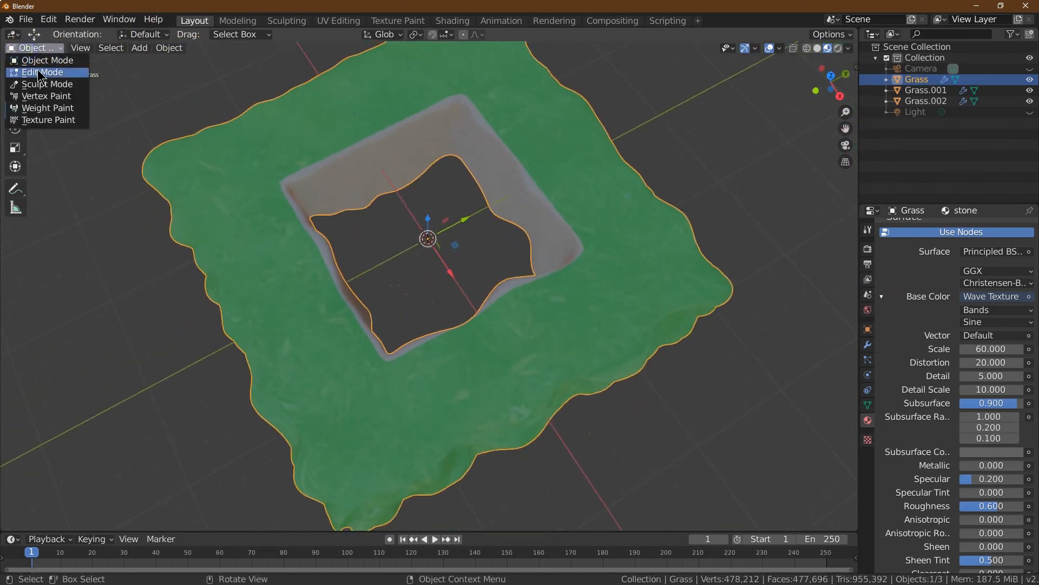
pyautogui.click(38, 71)
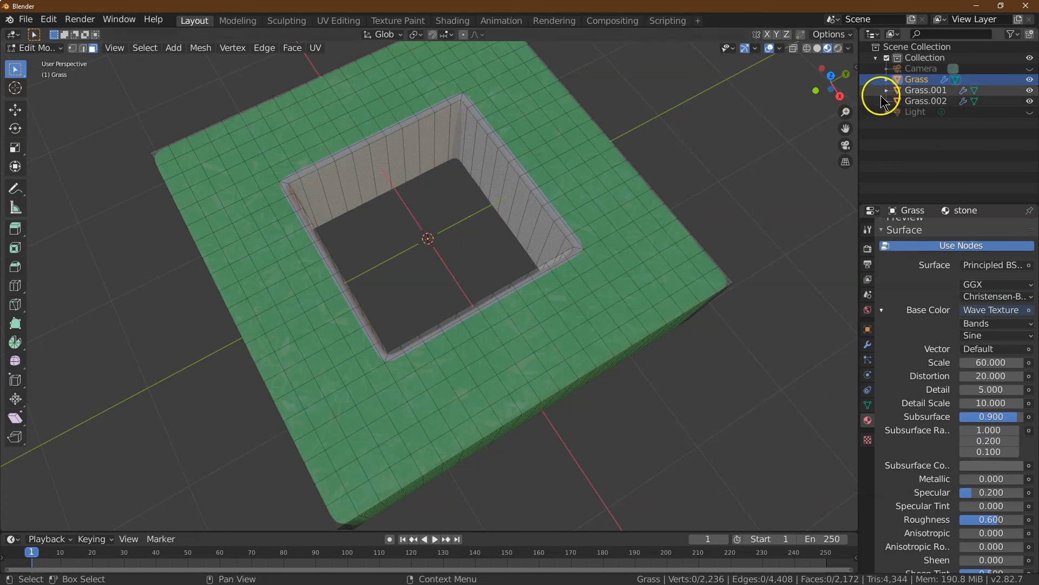
# Select the stone rim faces around the hole together with the stone faces on its inner walls.
pyautogui.click(831, 75)
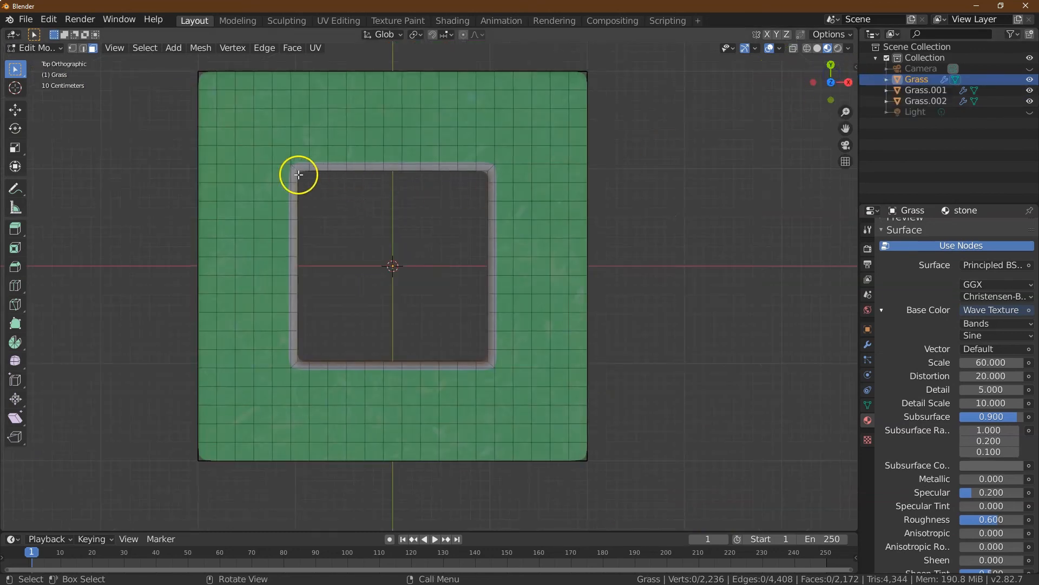
pyautogui.moveTo(293, 167); pyautogui.dragTo(492, 366)
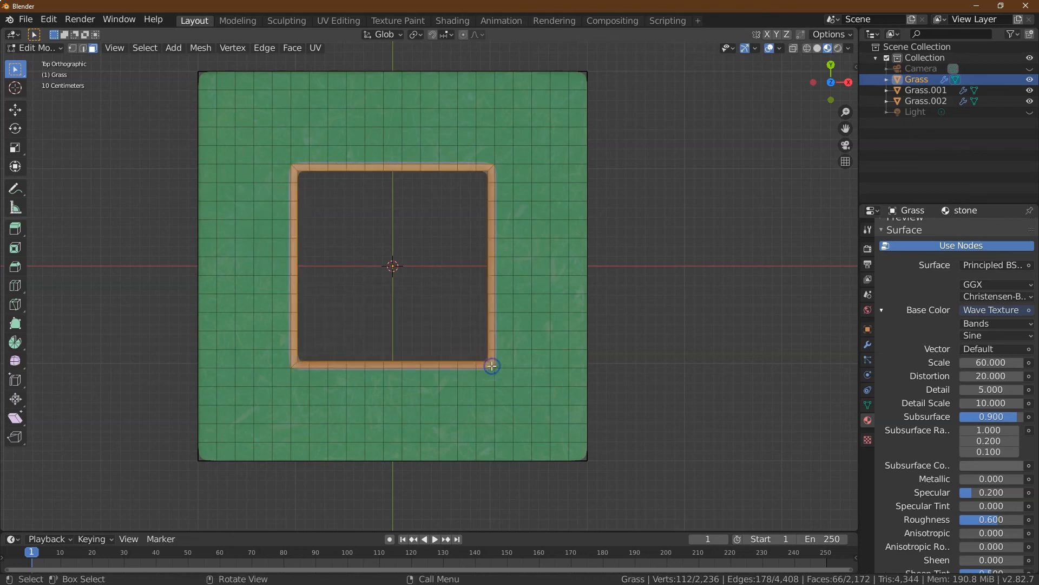
pyautogui.moveTo(828, 84); pyautogui.dragTo(95, 508)
pyautogui.keyDown('shift'); pyautogui.moveTo(322, 219); pyautogui.dragTo(500, 253); pyautogui.keyUp('shift')
pyautogui.moveTo(828, 83); pyautogui.dragTo(584, 76)
pyautogui.keyDown('shift'); pyautogui.moveTo(366, 173); pyautogui.dragTo(529, 220); pyautogui.keyUp('shift')
pyautogui.moveTo(825, 83); pyautogui.dragTo(94, 134)
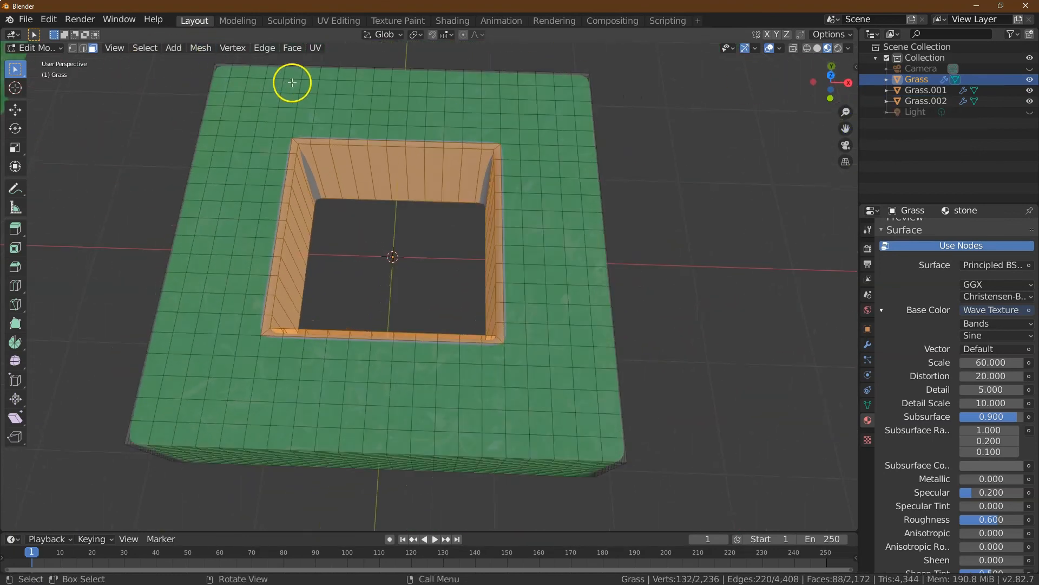
# Subdivide the selected stone faces with 4 cuts.
pyautogui.click(265, 47)
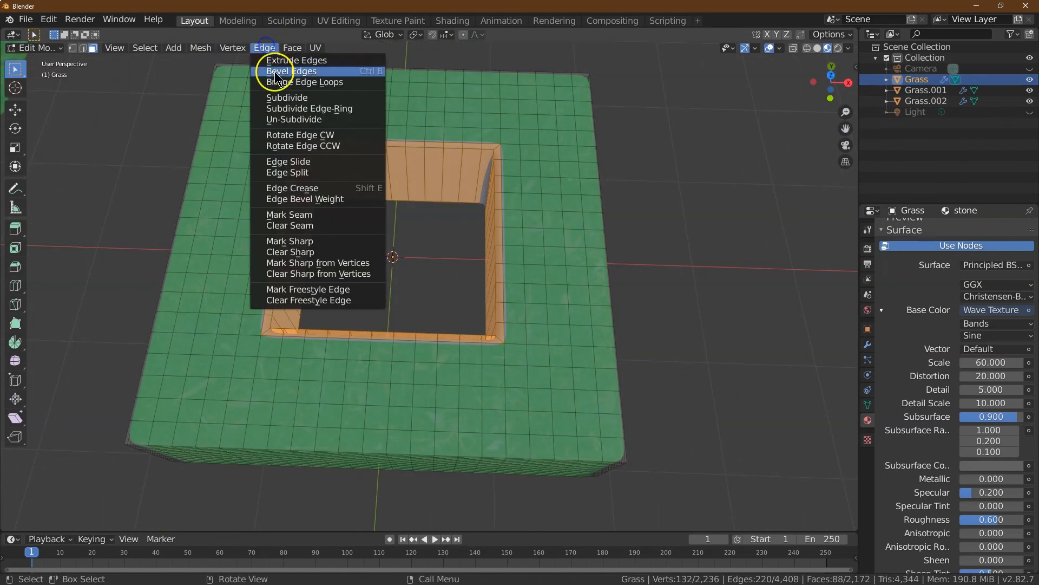
pyautogui.click(270, 100)
pyautogui.click(147, 447)
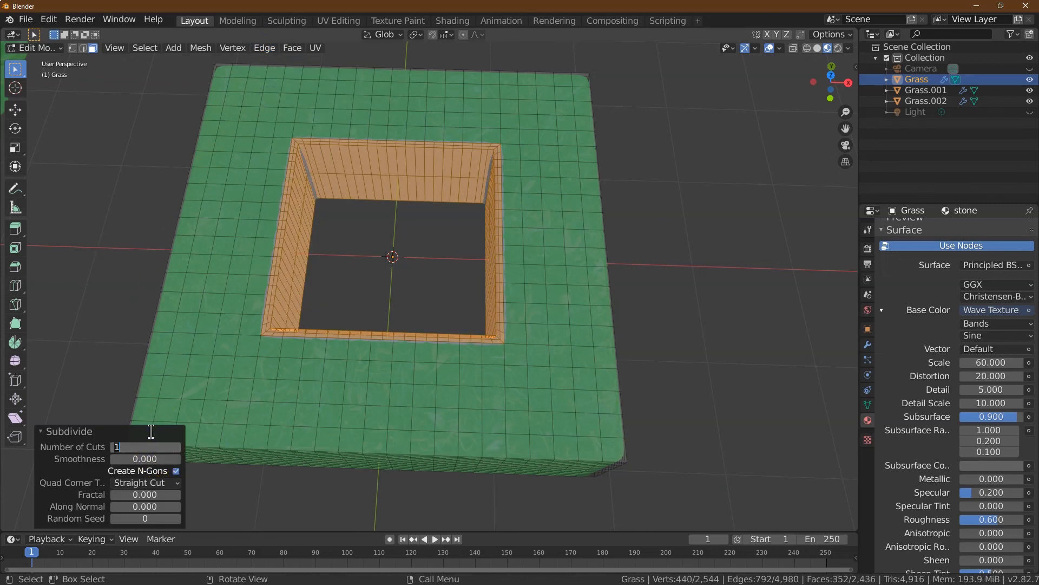
pyautogui.write('4')
pyautogui.press('Tab')
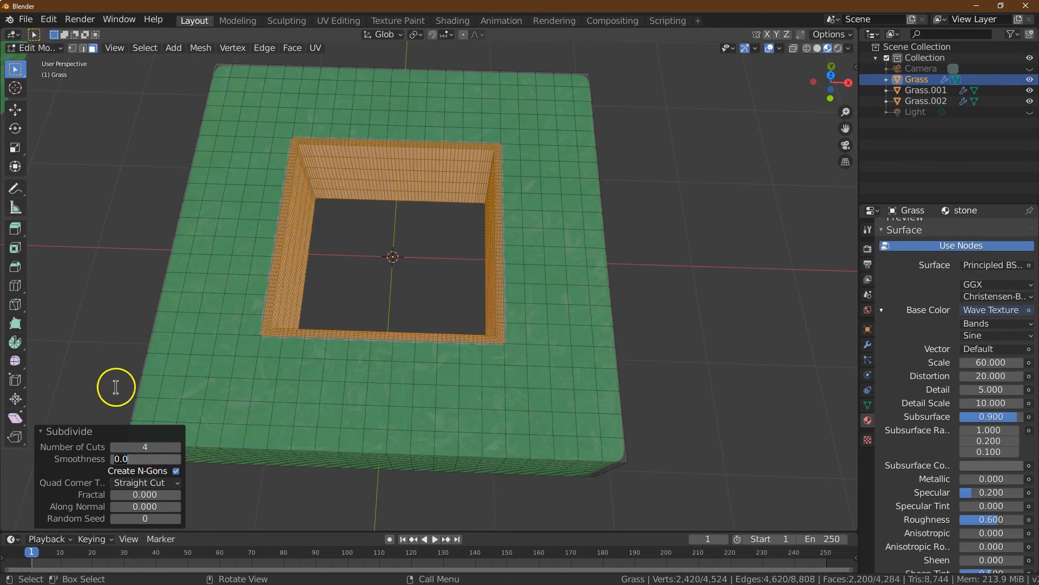
# Check the subdivided stone walls in Object Mode and return to Edit Mode.
pyautogui.click(43, 49)
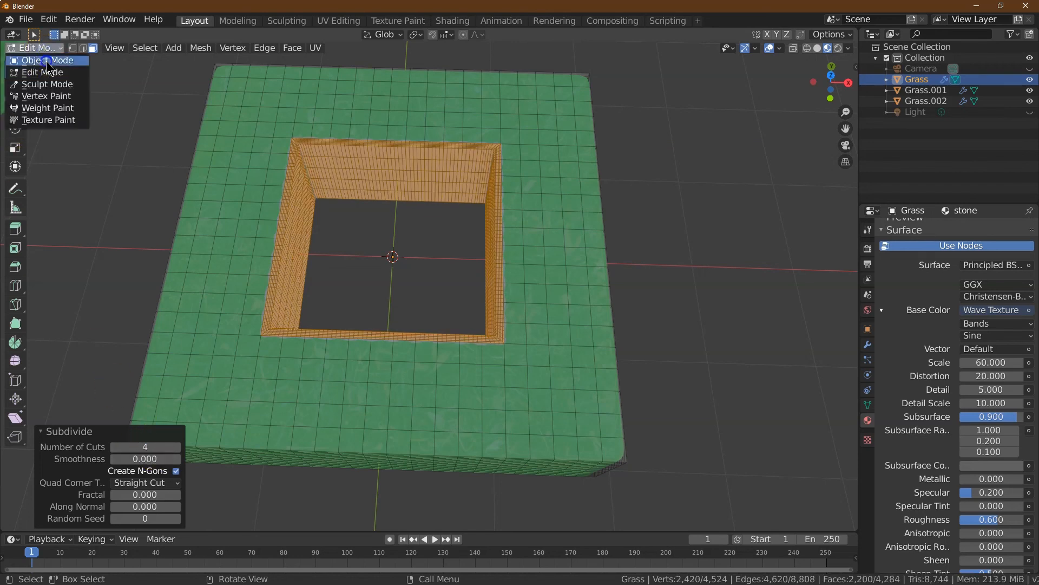
pyautogui.click(47, 60)
pyautogui.moveTo(843, 75)
pyautogui.mouseDown()
pyautogui.moveTo(760, 44)
pyautogui.moveTo(651, 58)
pyautogui.moveTo(826, 82)
pyautogui.moveTo(855, 60)
pyautogui.moveTo(823, 82)
pyautogui.mouseUp()
pyautogui.press('Tab')
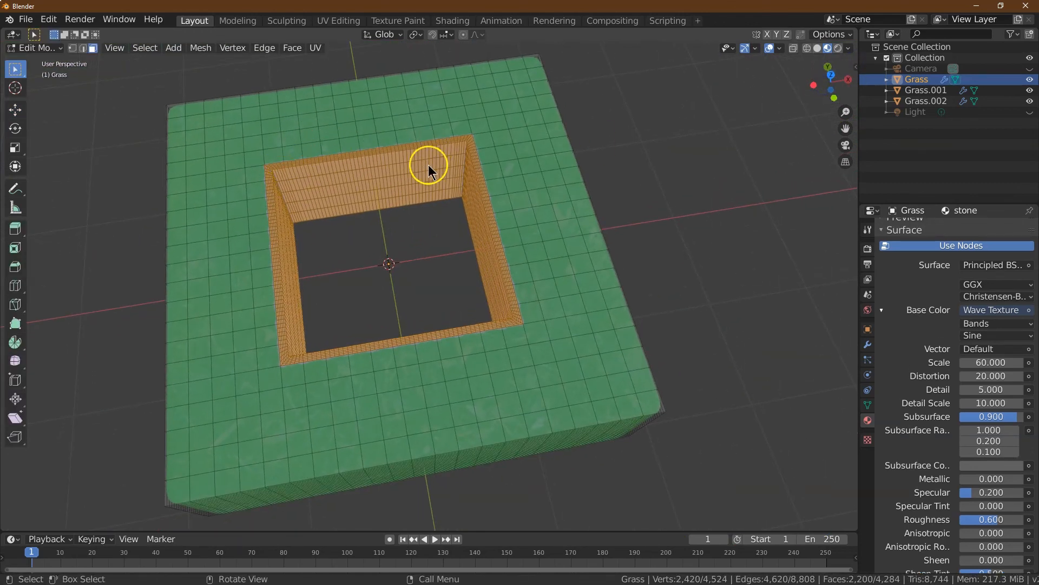
# Move the selected stone faces up by 0.02 m in Z.
pyautogui.moveTo(832, 95); pyautogui.dragTo(823, 516)
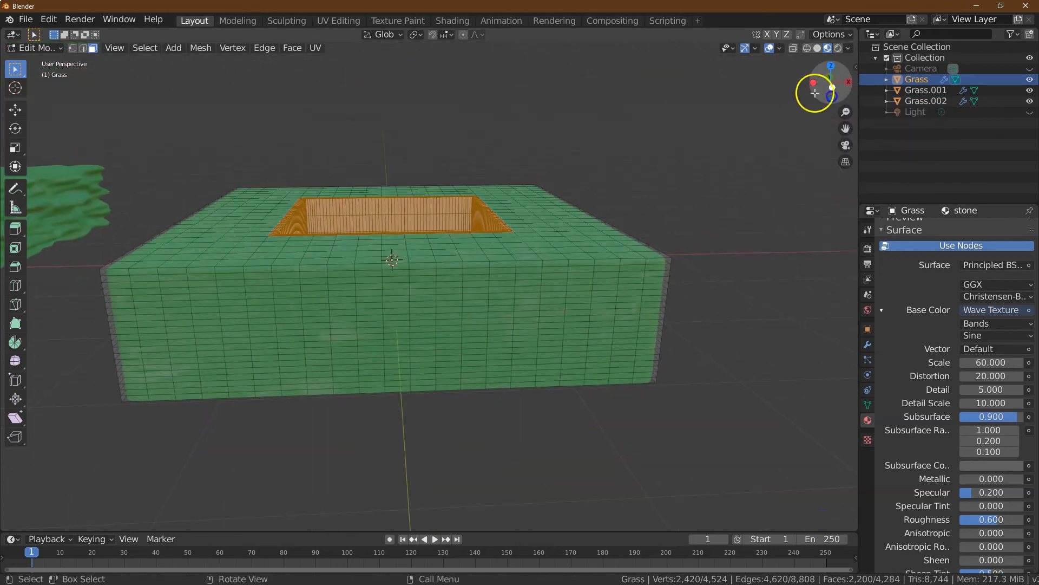
pyautogui.click(19, 114)
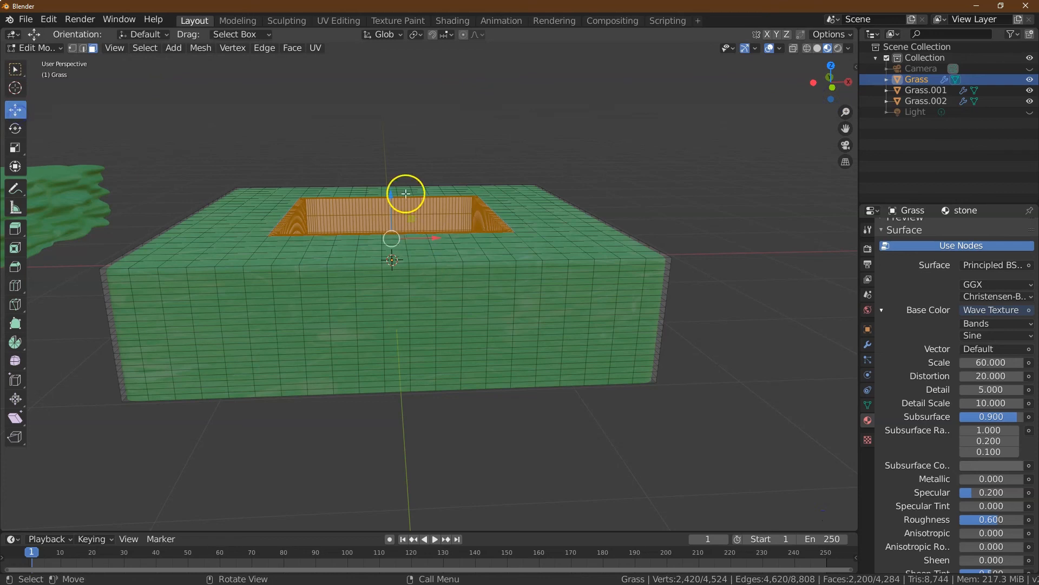
pyautogui.moveTo(391, 193); pyautogui.dragTo(393, 189)
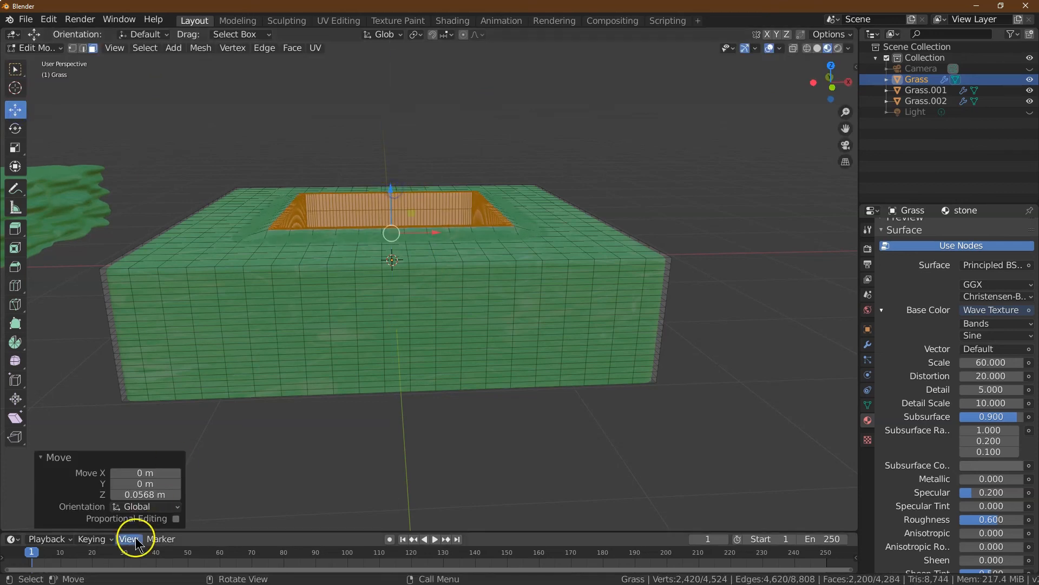
pyautogui.click(149, 493)
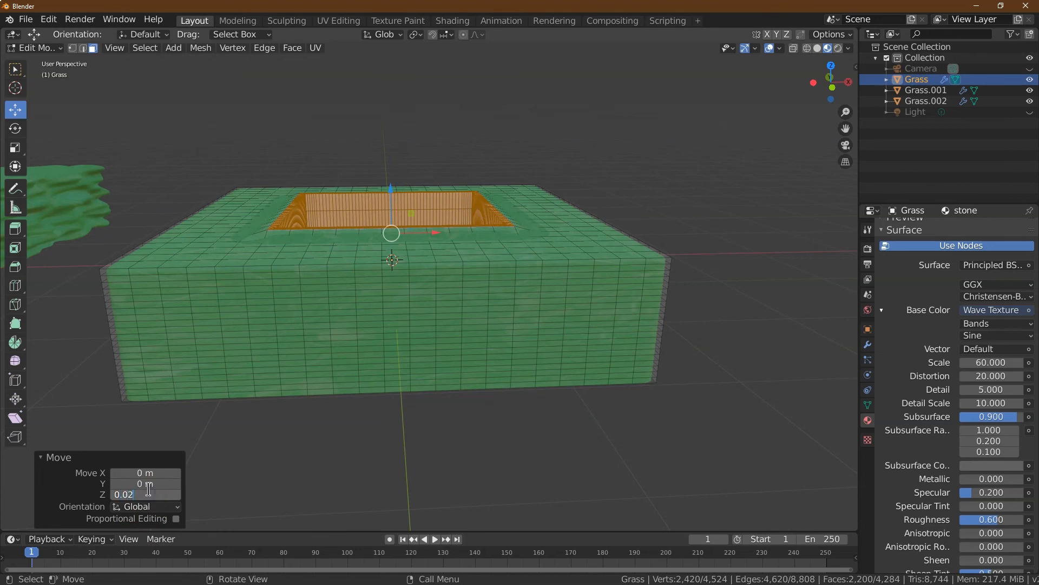
pyautogui.press('Tab')
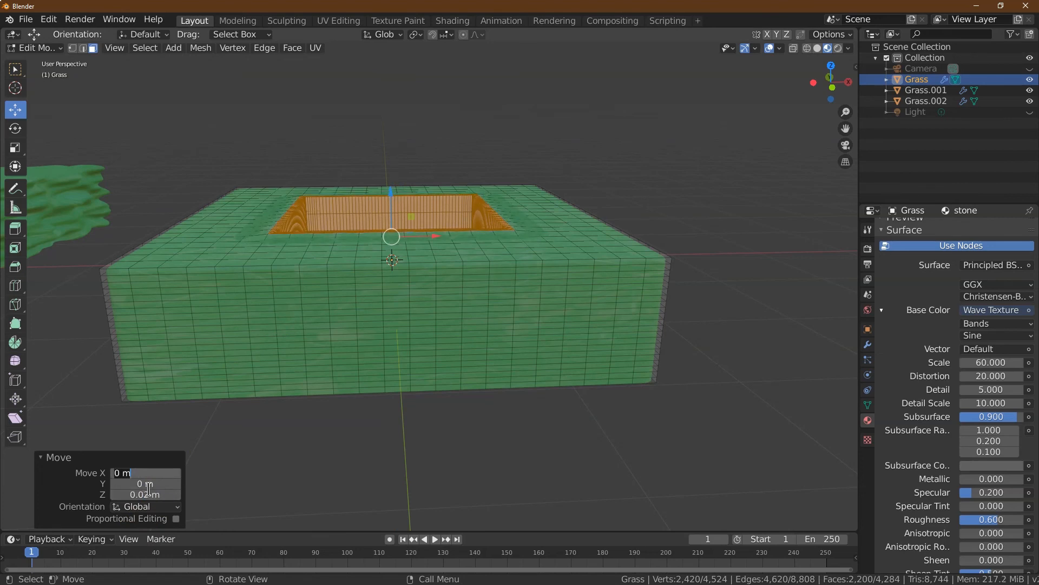
# Return to Object Mode, inspect the raised stone rim, and switch the viewport to rendered shading.
pyautogui.click(48, 48)
pyautogui.click(48, 59)
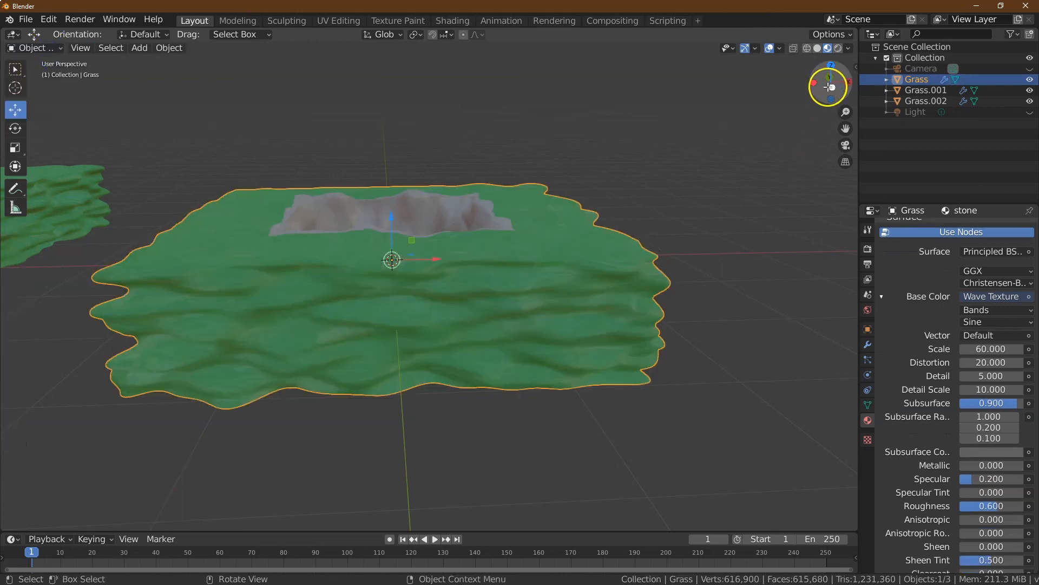
pyautogui.moveTo(831, 82); pyautogui.dragTo(468, 127)
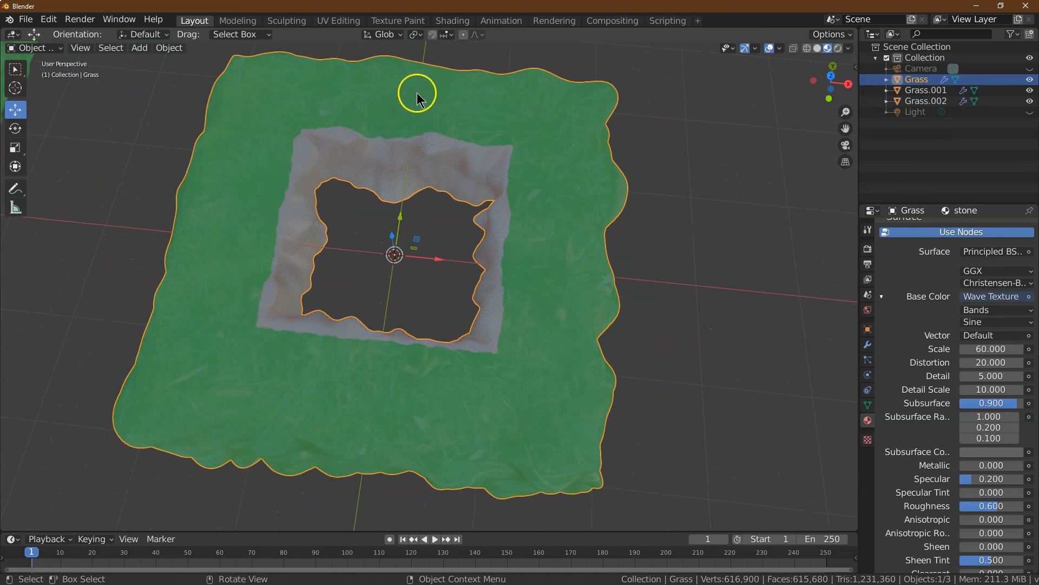
pyautogui.moveTo(829, 87)
pyautogui.mouseDown()
pyautogui.moveTo(815, 93)
pyautogui.moveTo(834, 76)
pyautogui.mouseUp()
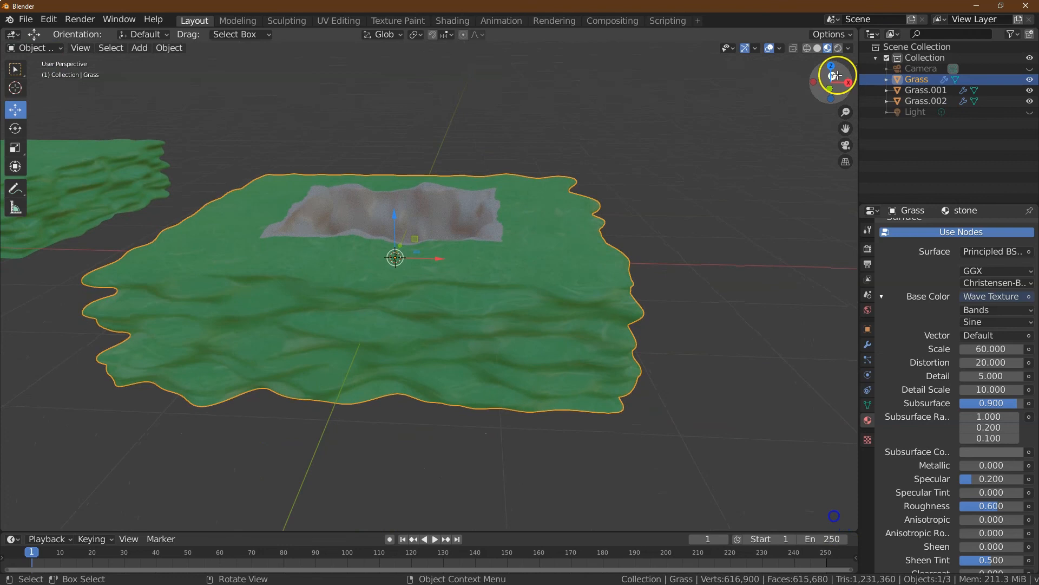
pyautogui.click(838, 48)
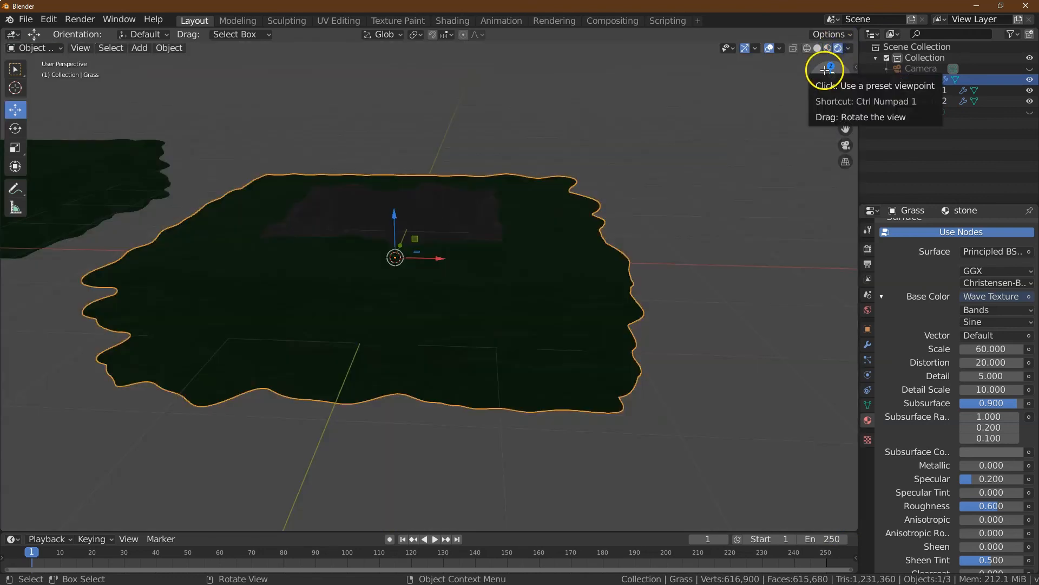
pyautogui.moveTo(828, 84); pyautogui.dragTo(819, 99)
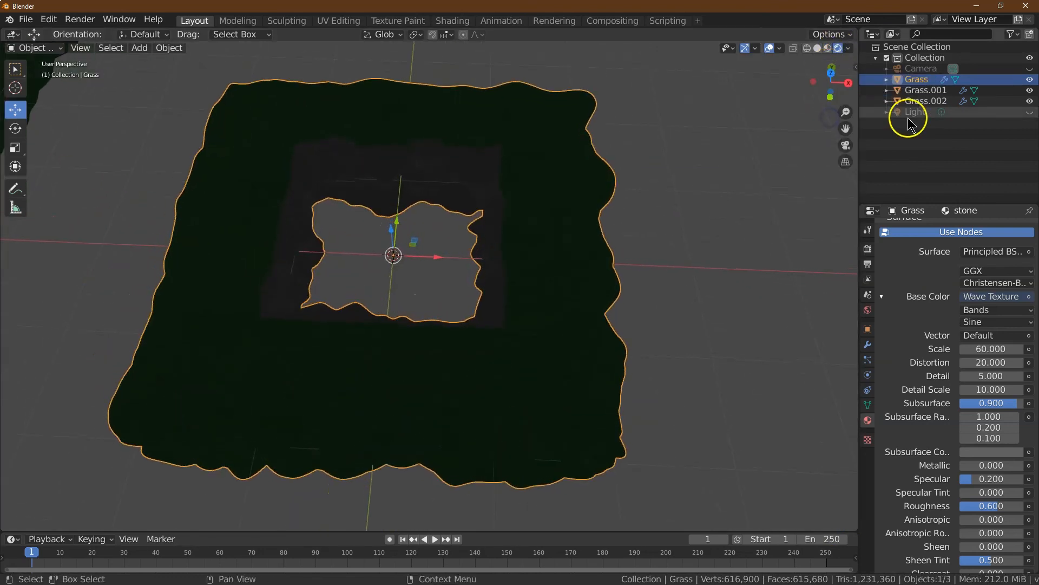
# Unhide the light and change it to a Sun with a strength of 6.
pyautogui.click(1002, 114)
pyautogui.click(1031, 112)
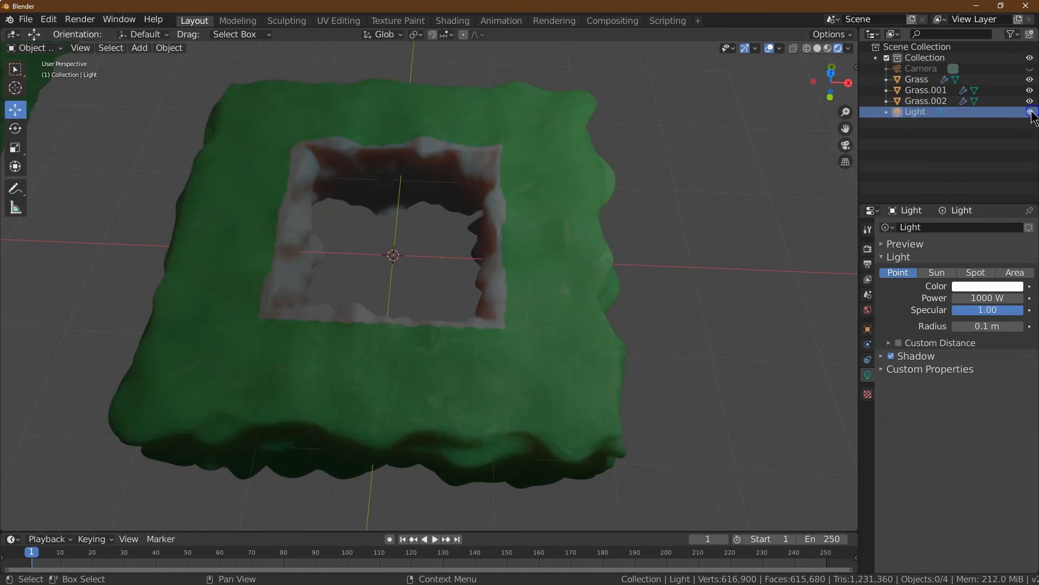
pyautogui.click(945, 273)
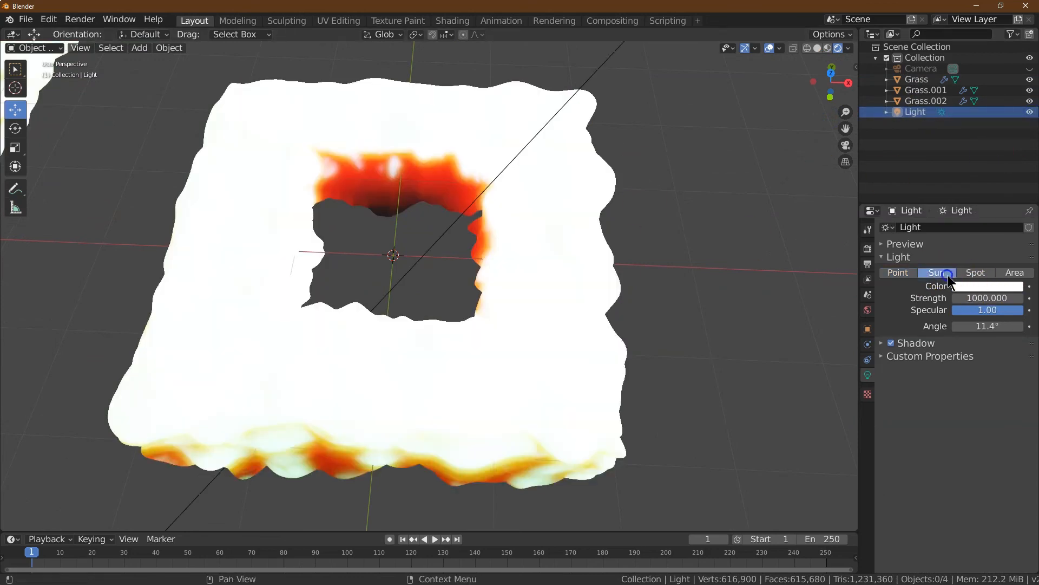
pyautogui.click(994, 298)
pyautogui.write('6')
pyautogui.press('Return')
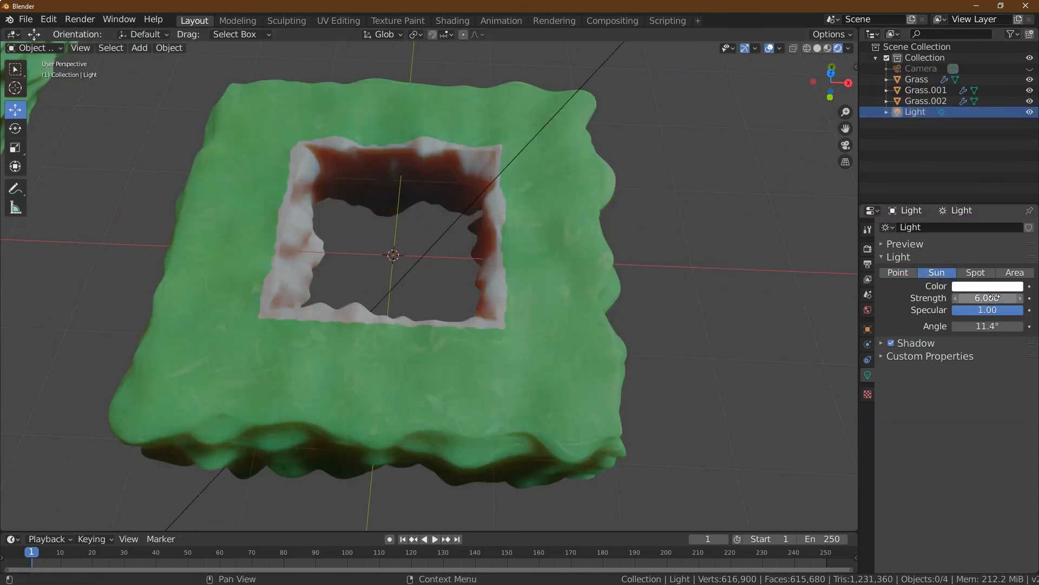
# Select the hollowed block and darken the subsurface color of its grass material to a deep green.
pyautogui.click(574, 423)
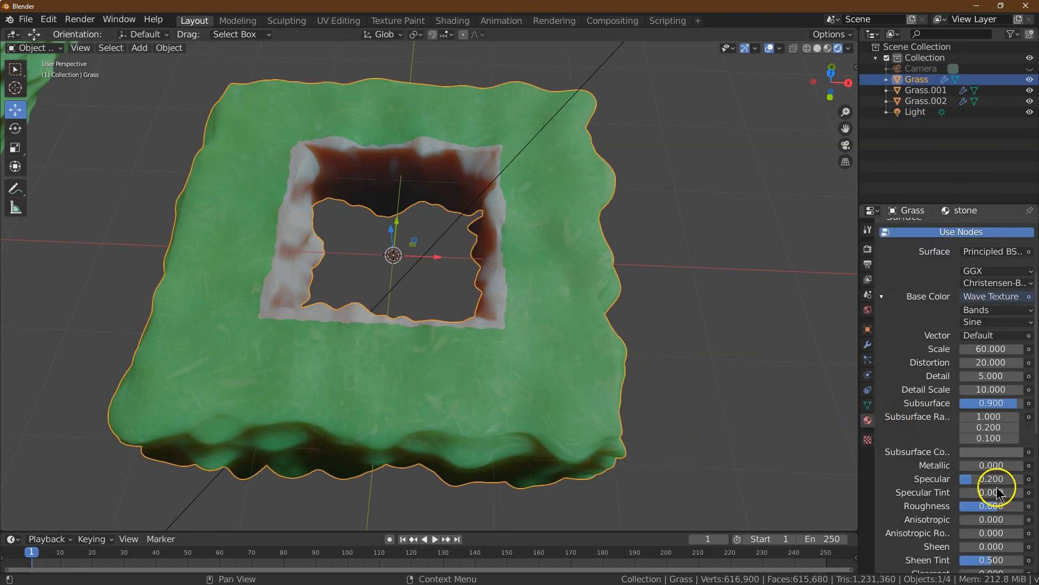
pyautogui.scroll(-5, 965, 485)
pyautogui.scroll(10, 969, 482)
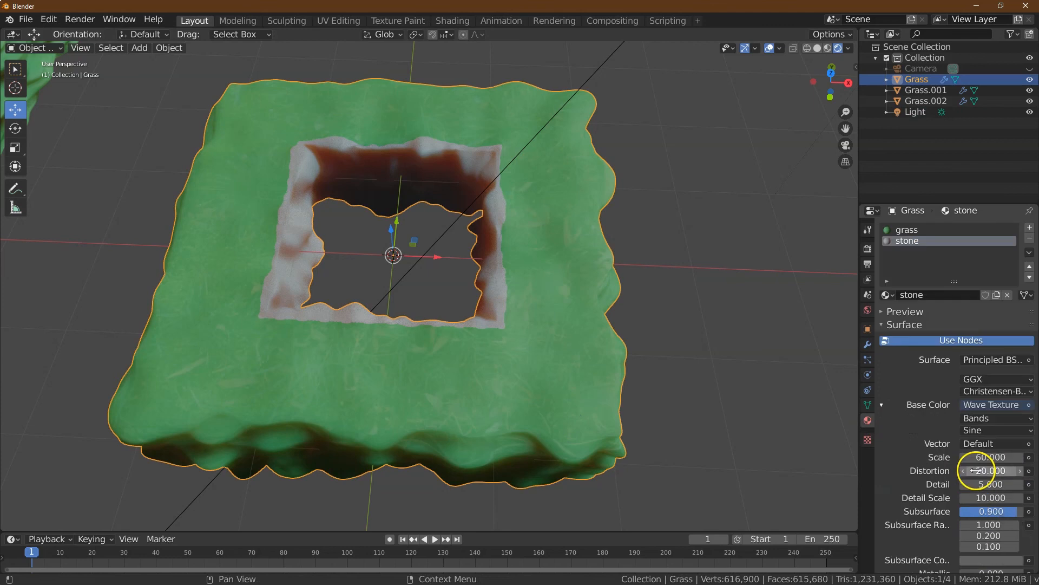
pyautogui.click(911, 230)
pyautogui.scroll(-4, 928, 399)
pyautogui.click(1023, 383)
pyautogui.moveTo(1023, 383); pyautogui.dragTo(1015, 368)
# Set the grass material's Subsurface value to 0.985.
pyautogui.click(1011, 431)
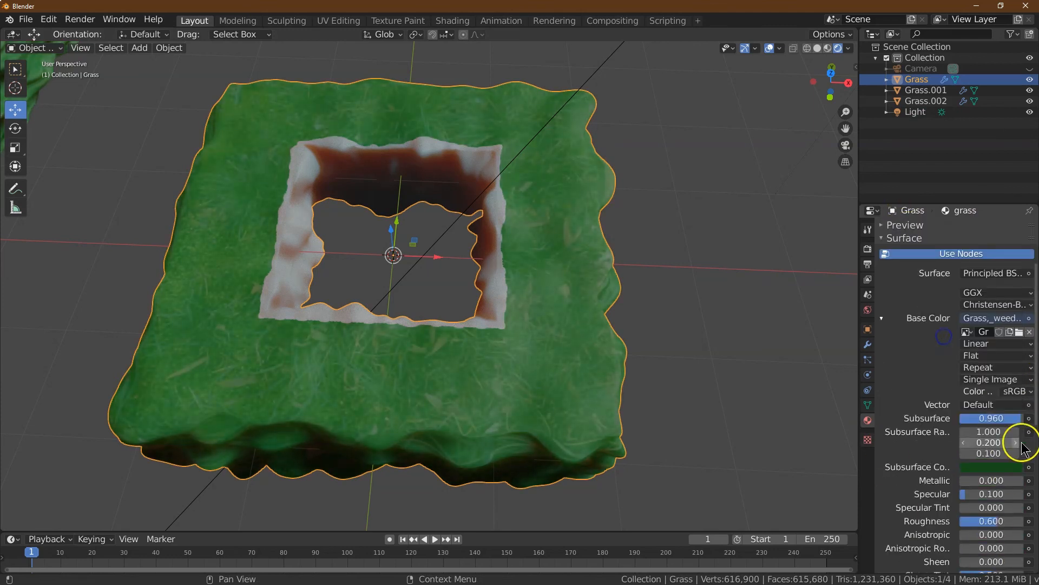
pyautogui.press('Return')
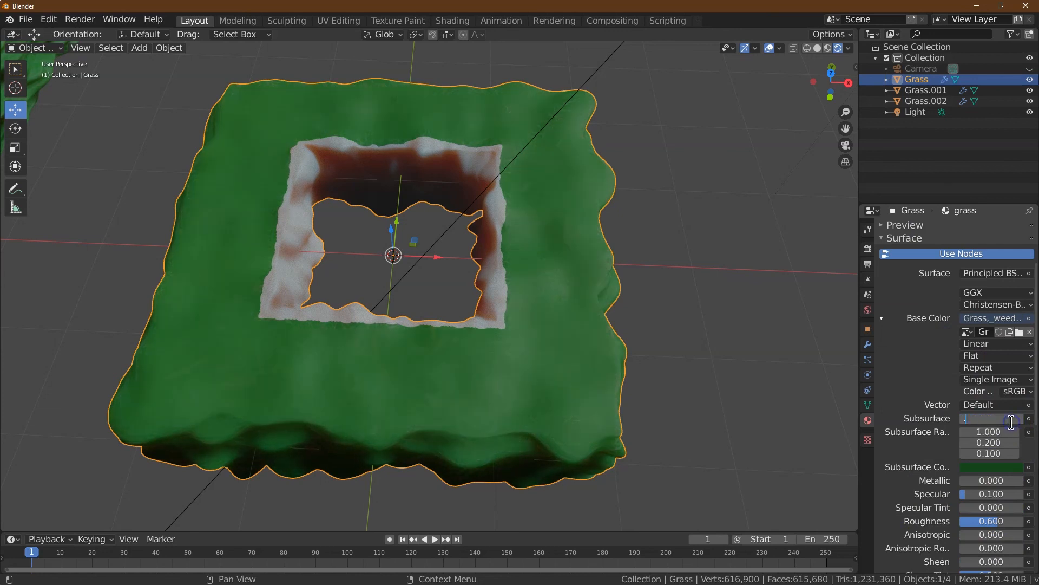
pyautogui.click(1000, 419)
pyautogui.press('Tab')
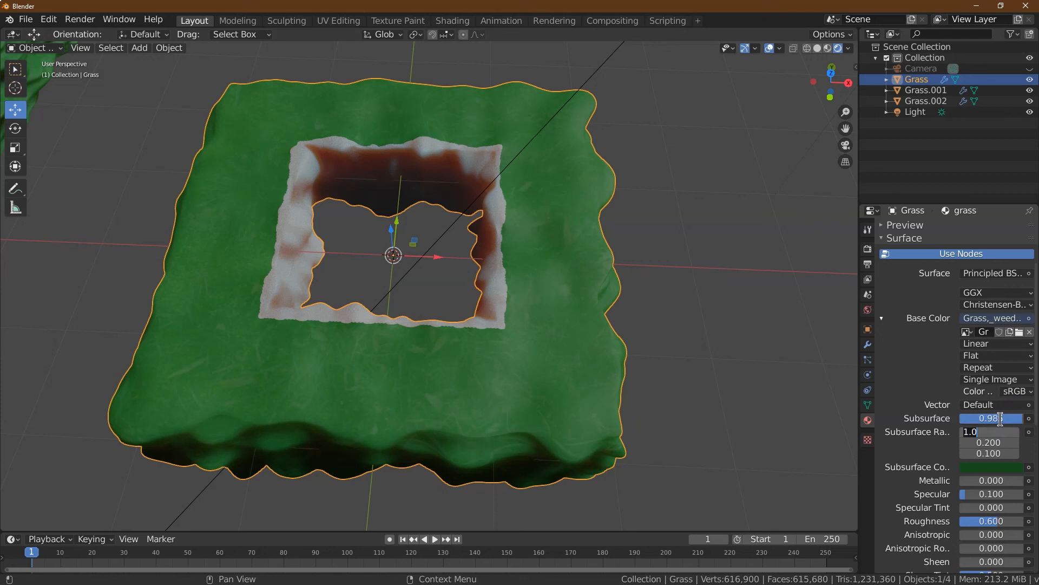
# Unhide the camera and view the scene through it.
pyautogui.click(708, 115)
pyautogui.moveTo(830, 74); pyautogui.dragTo(845, 113)
pyautogui.click(830, 79)
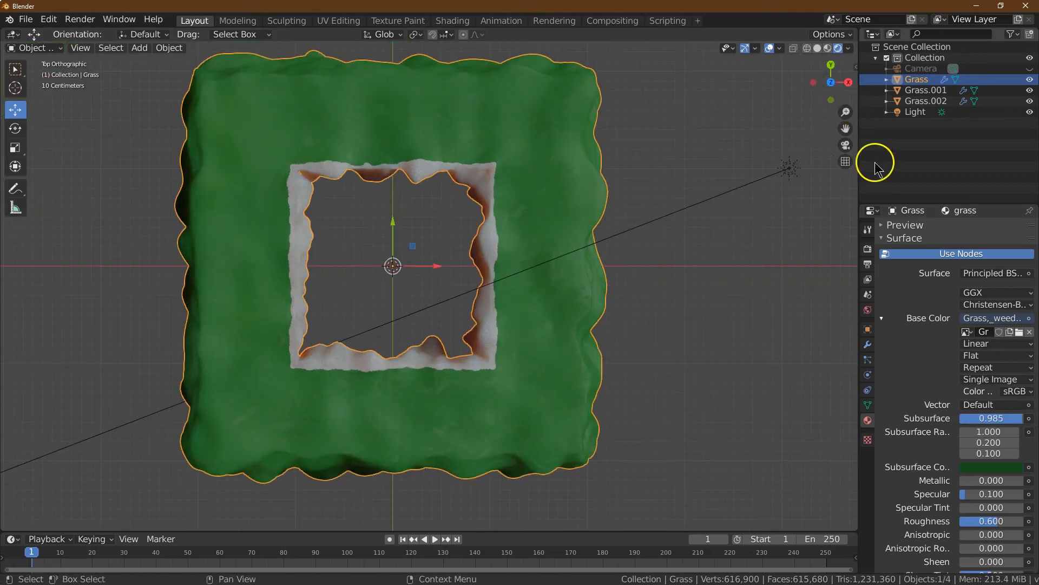
pyautogui.moveTo(845, 112); pyautogui.dragTo(833, 240)
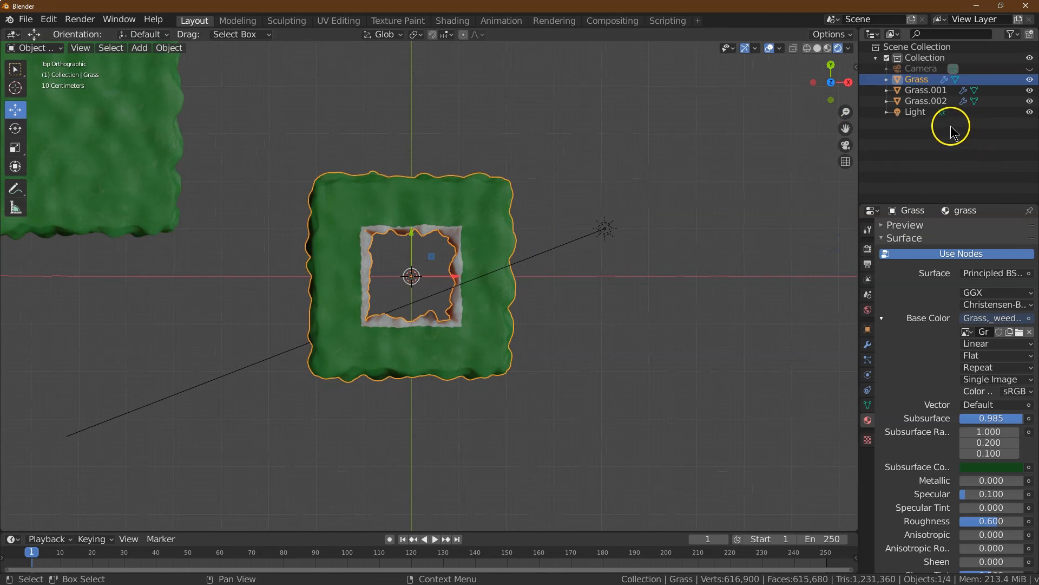
pyautogui.click(920, 70)
pyautogui.click(1029, 68)
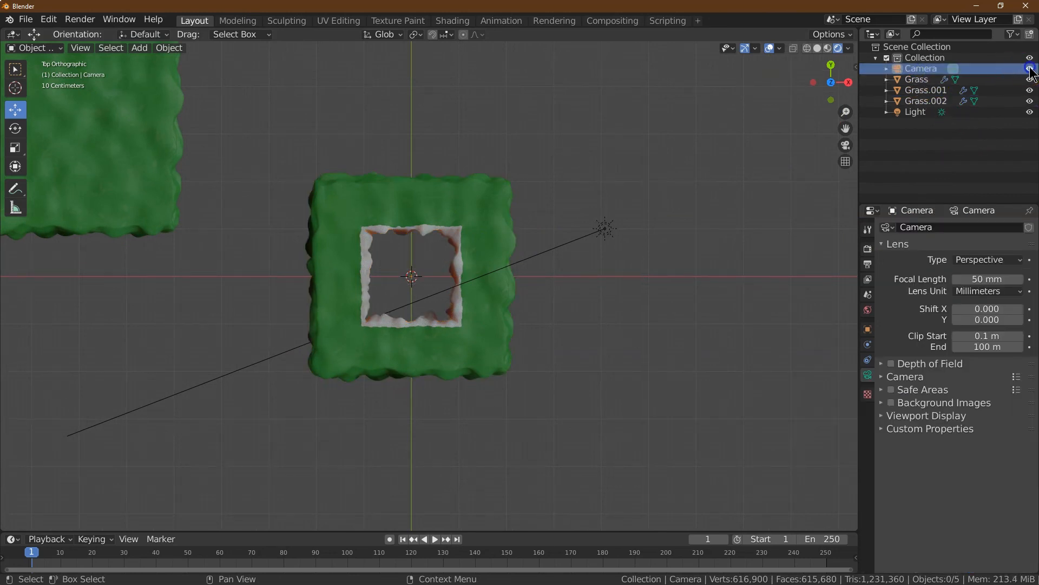
pyautogui.click(846, 145)
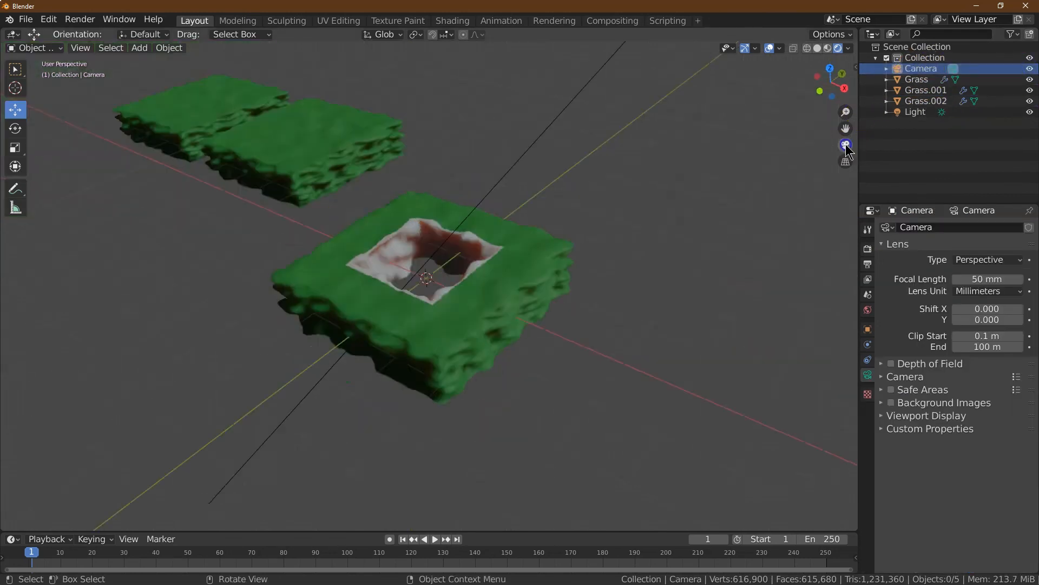
# Set the camera's location to X 0 m, Y 0 m and Z 26 m.
pyautogui.click(868, 331)
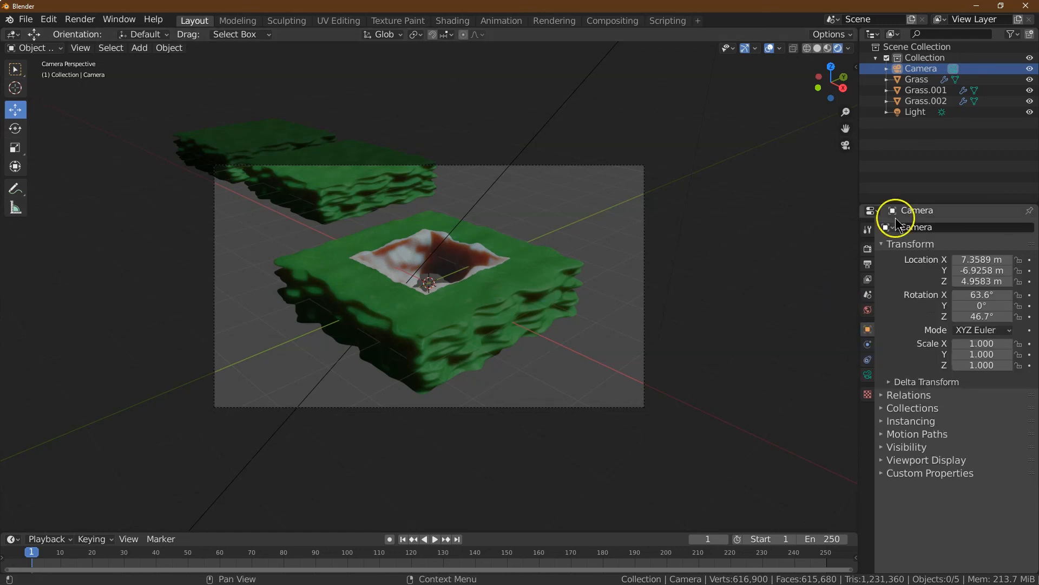
pyautogui.click(989, 261)
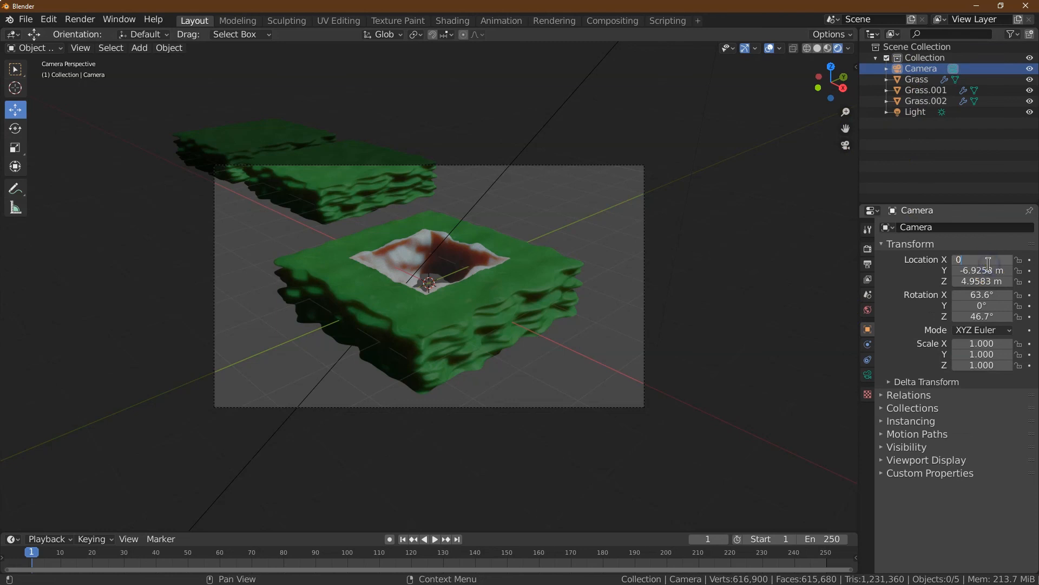
pyautogui.write('0')
pyautogui.press('Tab')
pyautogui.write('0')
pyautogui.press('Tab')
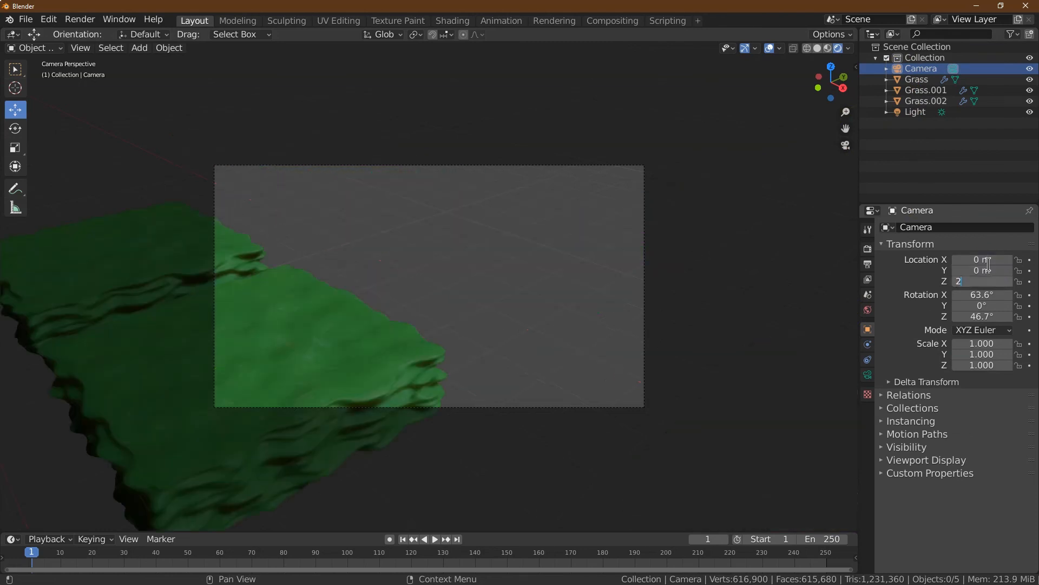
pyautogui.write('26')
pyautogui.press('Tab')
# Set the camera's X and Z rotation to 0° so it looks straight down.
pyautogui.write('0')
pyautogui.press('Tab')
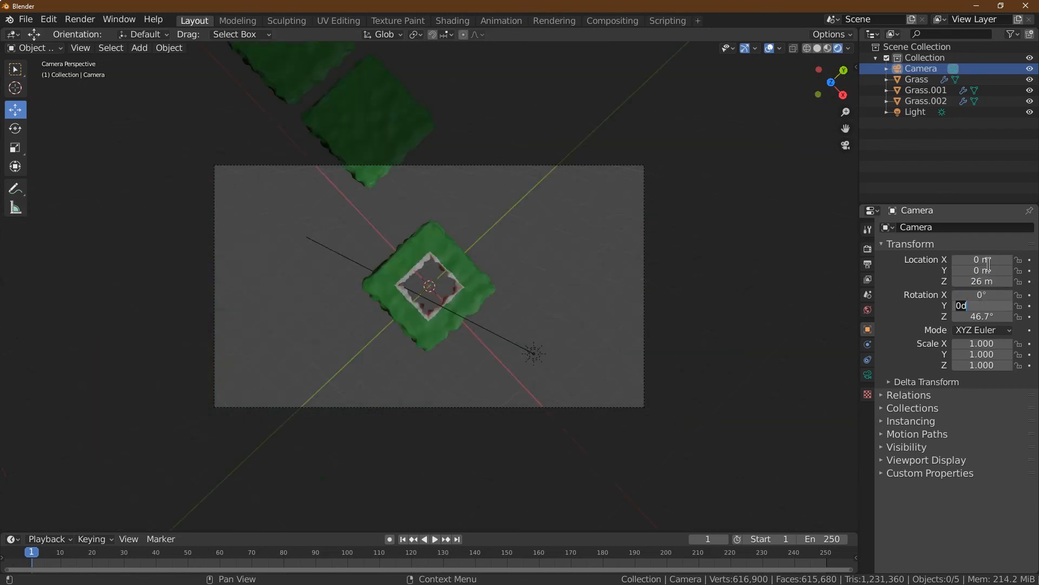
pyautogui.press('Tab')
pyautogui.write('0')
pyautogui.press('Tab')
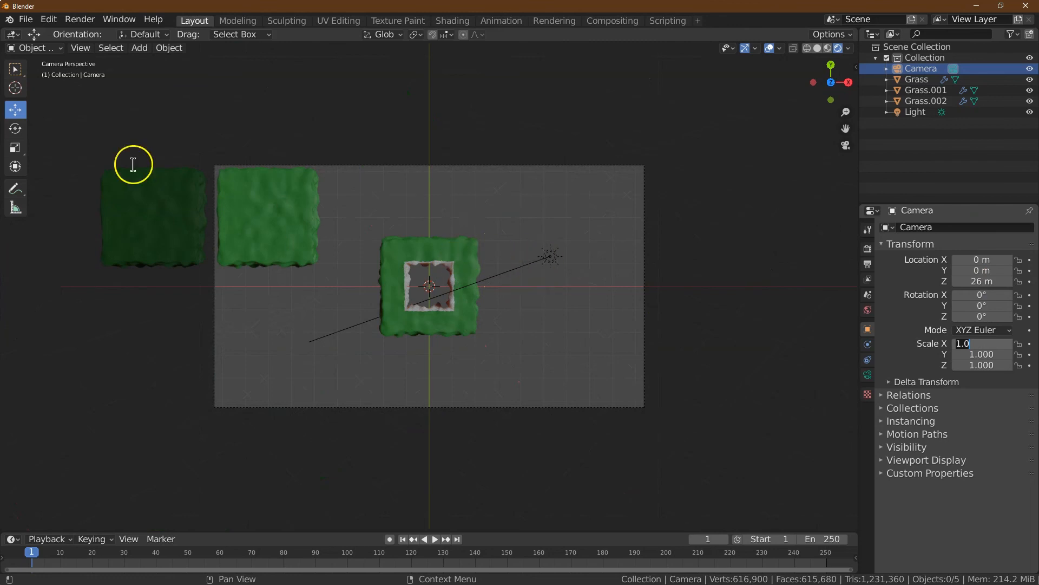
# Move the holed grass block toward the upper-right corner of the camera frame, with its location at X 6.6 m and Y 2.5 m.
pyautogui.click(11, 110)
pyautogui.click(477, 268)
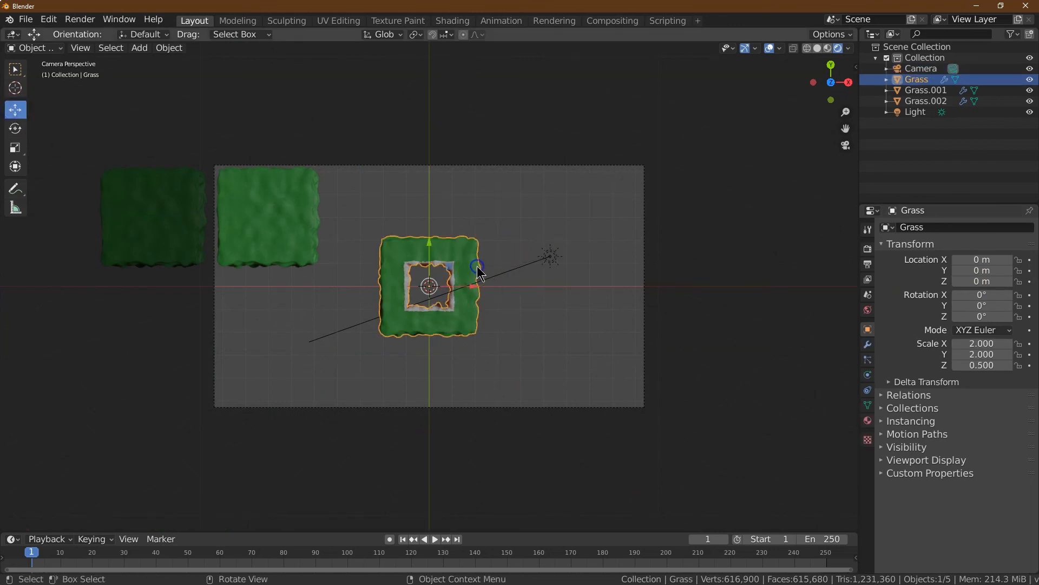
pyautogui.moveTo(433, 246); pyautogui.dragTo(434, 183)
pyautogui.moveTo(473, 229); pyautogui.dragTo(622, 244)
pyautogui.moveTo(577, 181); pyautogui.dragTo(553, 211)
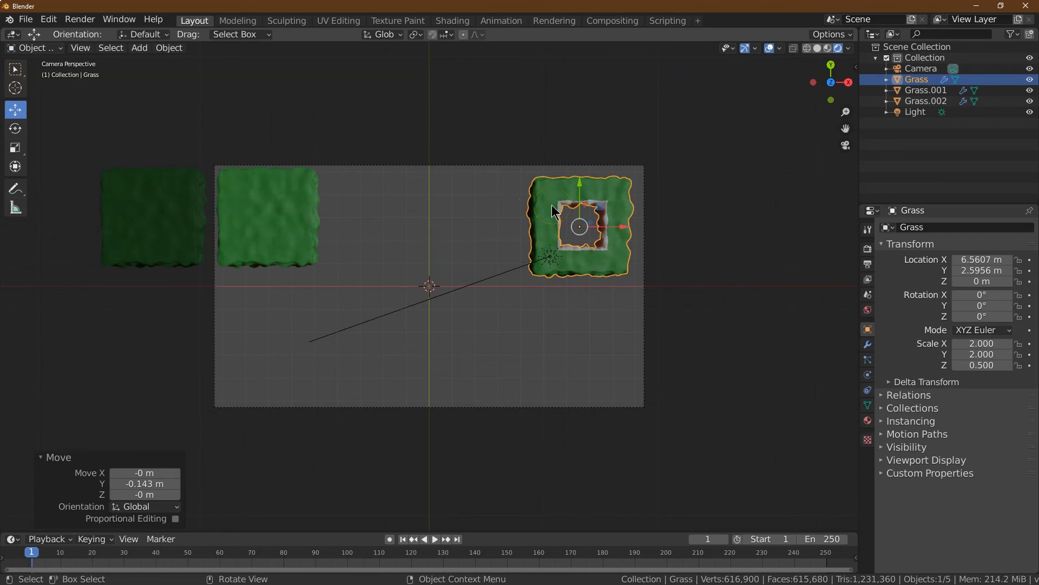
pyautogui.moveTo(622, 224); pyautogui.dragTo(625, 224)
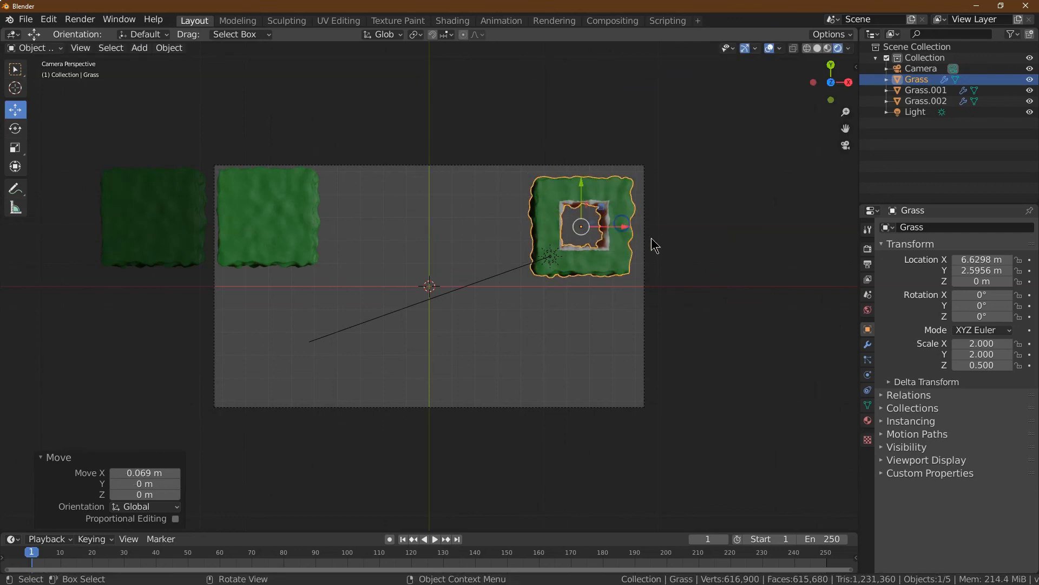
pyautogui.doubleClick(995, 260)
pyautogui.press('Tab')
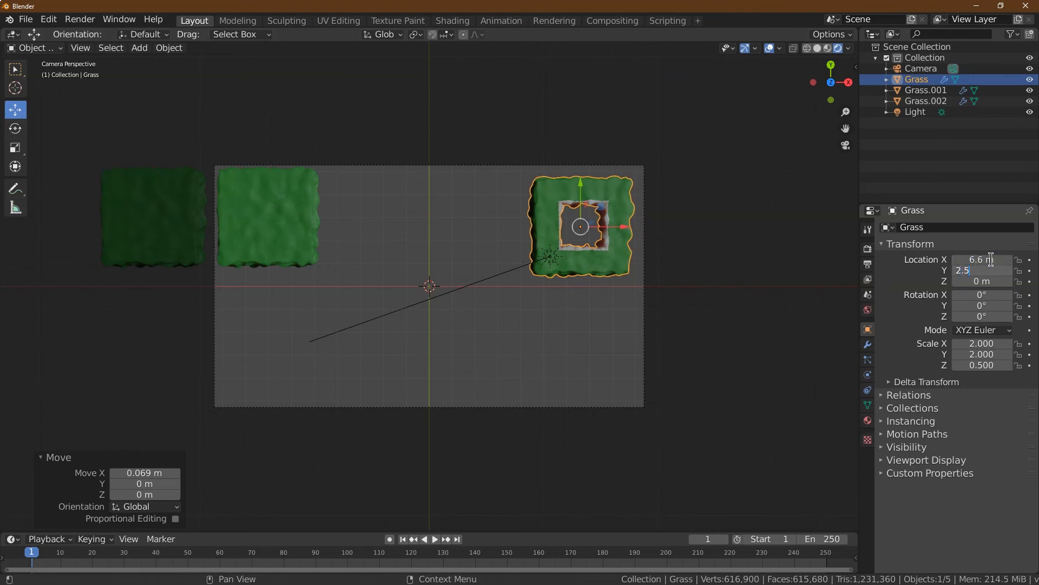
pyautogui.press('Tab')
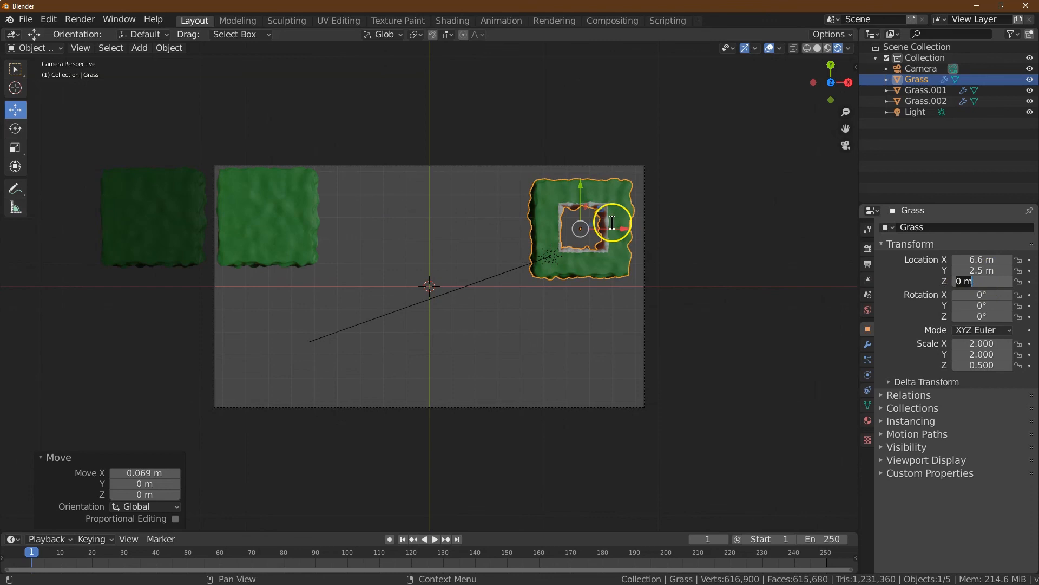
pyautogui.click(615, 194)
# Duplicate the holed grass block and place the copy along the X axis at about X 2 m.
pyautogui.click(135, 47)
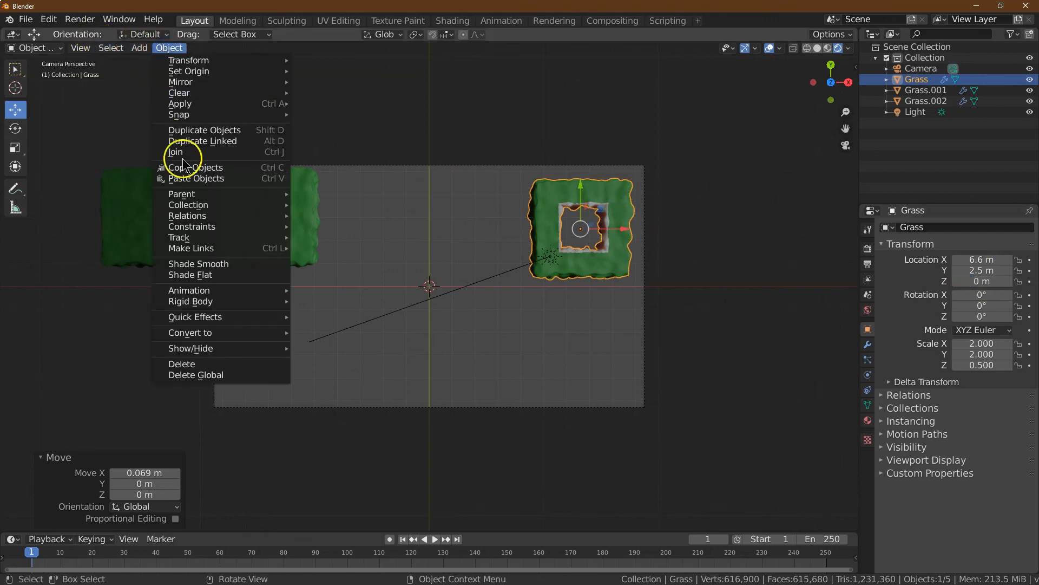
pyautogui.click(204, 130)
pyautogui.press('x')
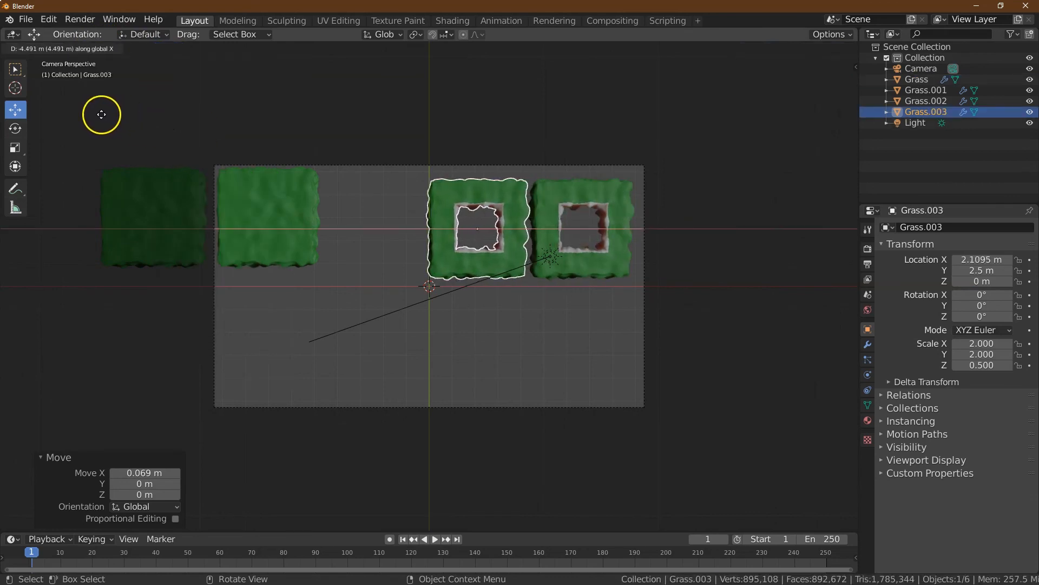
pyautogui.click(100, 116)
# Shift the original holed block further out along X to about 6.85 m.
pyautogui.click(559, 208)
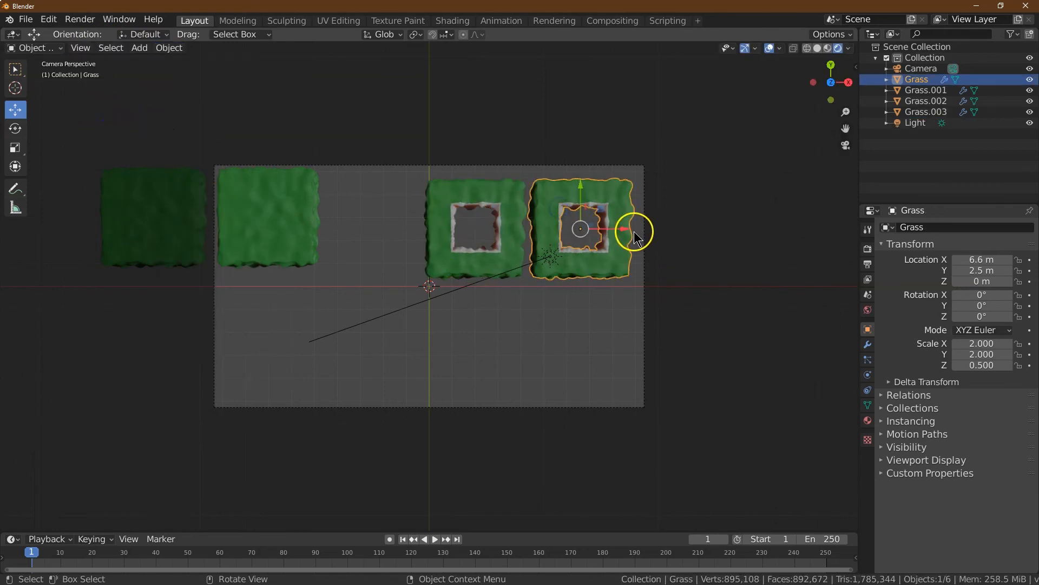
pyautogui.moveTo(626, 229); pyautogui.dragTo(632, 227)
pyautogui.click(997, 261)
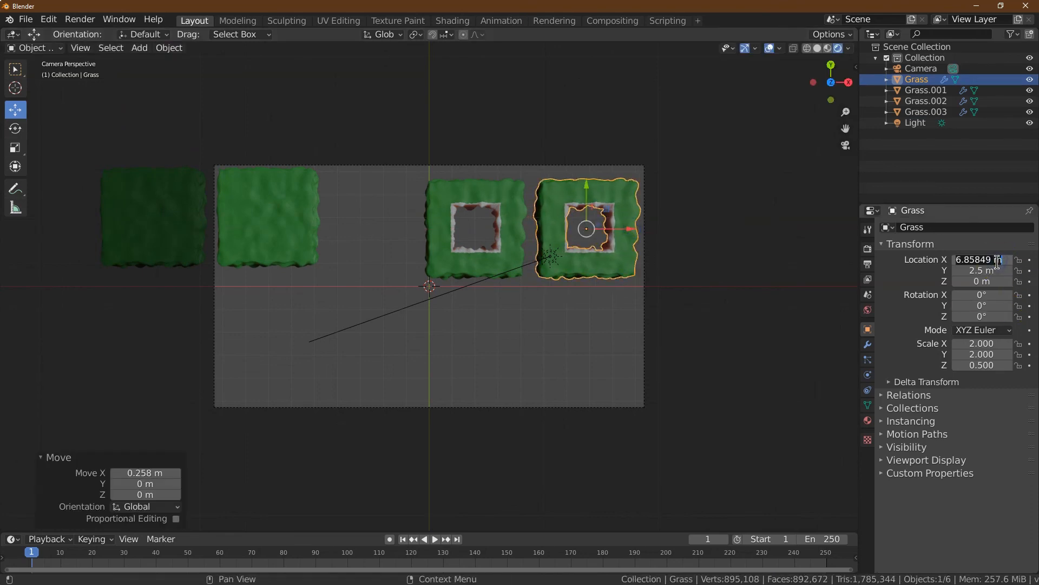
pyautogui.press('Return')
pyautogui.click(437, 205)
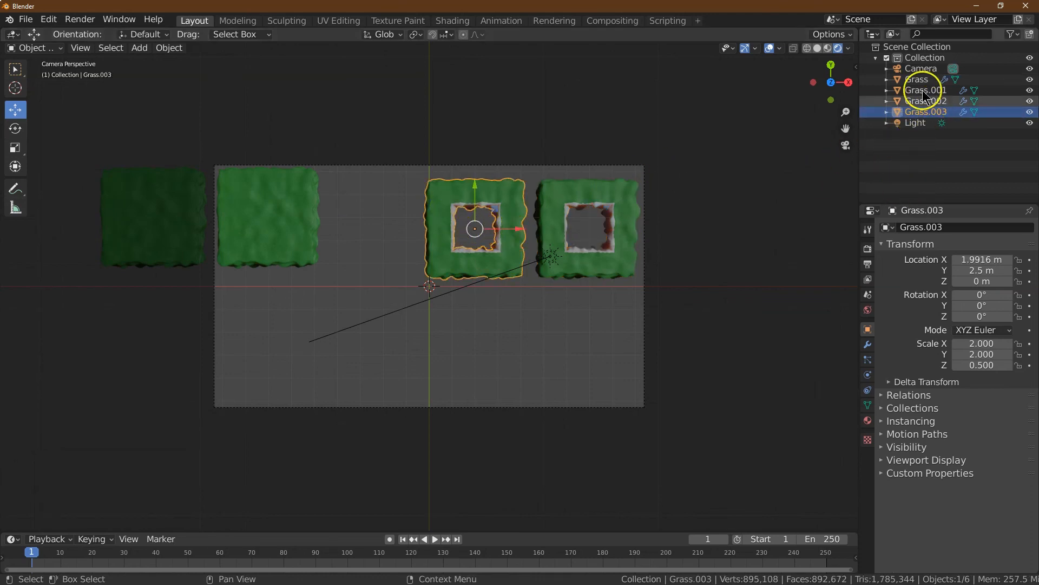
# Raise the camera to a Z location of 28 m.
pyautogui.click(919, 70)
pyautogui.click(973, 279)
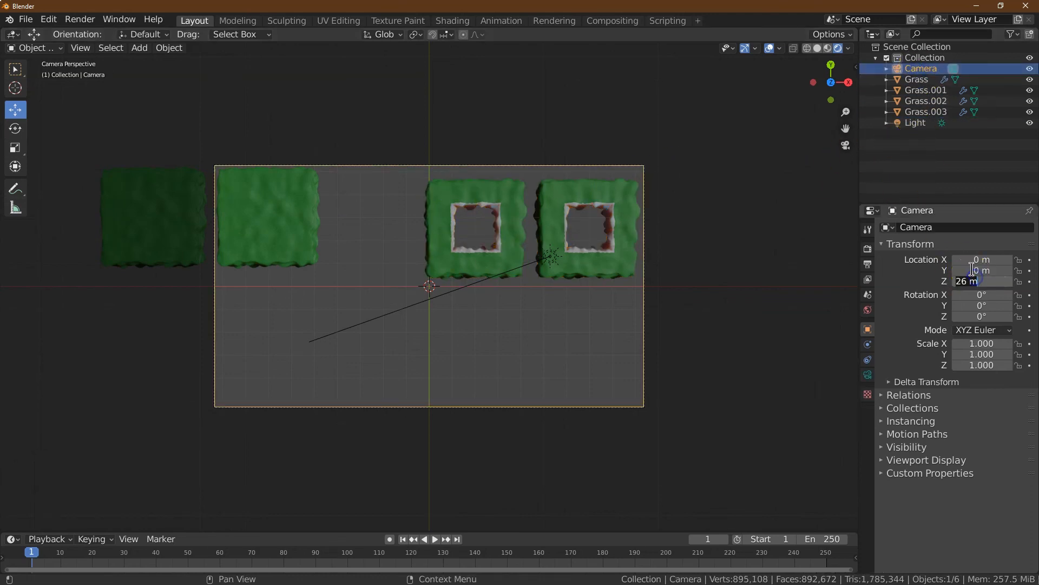
pyautogui.write('2')
pyautogui.press('Return')
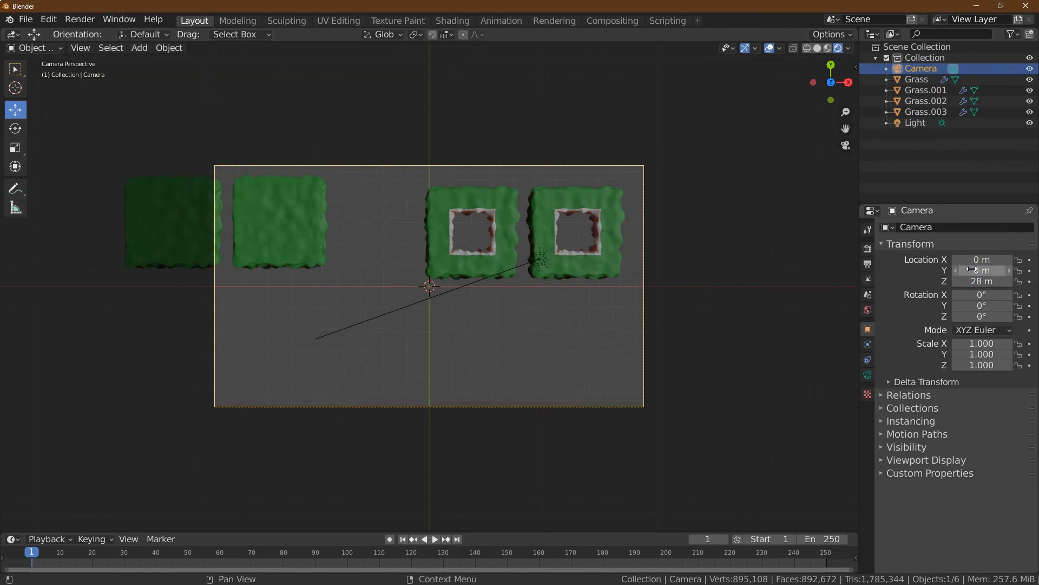
# Reposition the original holed block at location X 7.15 m and Y 3 m.
pyautogui.click(600, 242)
pyautogui.moveTo(575, 191); pyautogui.dragTo(576, 185)
pyautogui.moveTo(617, 226); pyautogui.dragTo(625, 226)
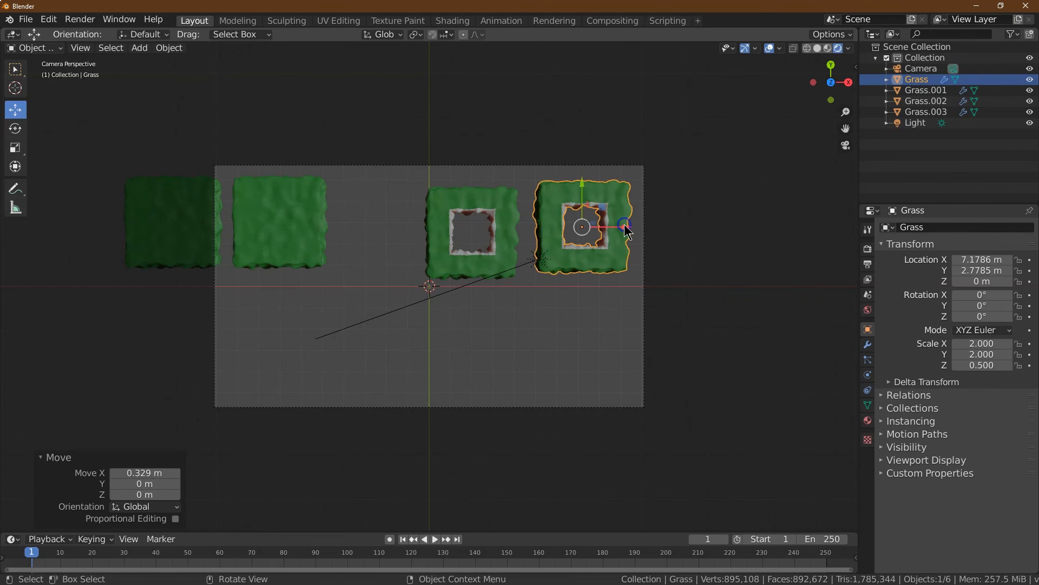
pyautogui.click(449, 221)
pyautogui.click(565, 204)
pyautogui.click(989, 258)
pyautogui.write('7')
pyautogui.press('Tab')
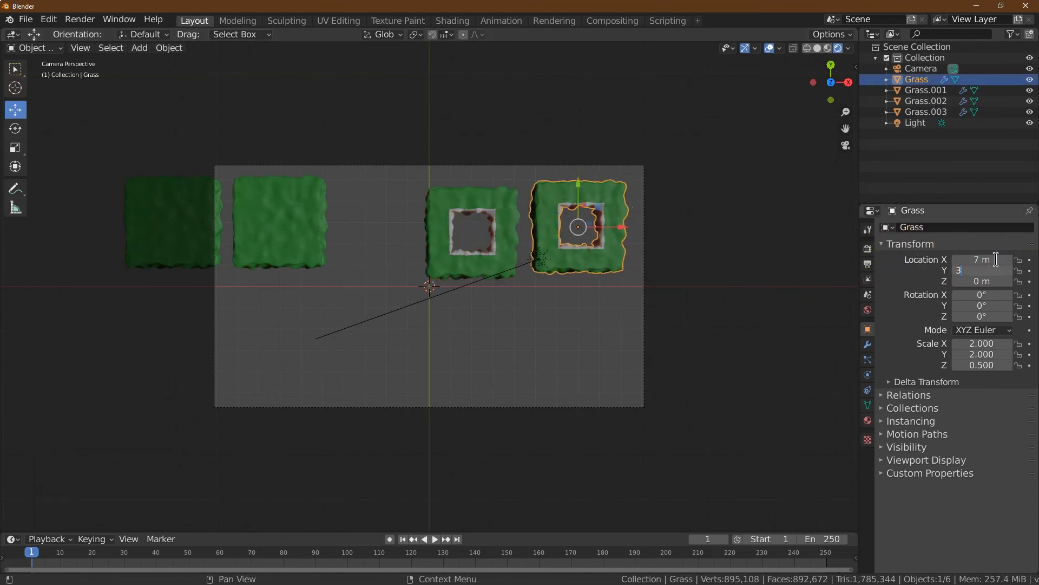
pyautogui.write('3')
pyautogui.press('Tab')
pyautogui.click(986, 257)
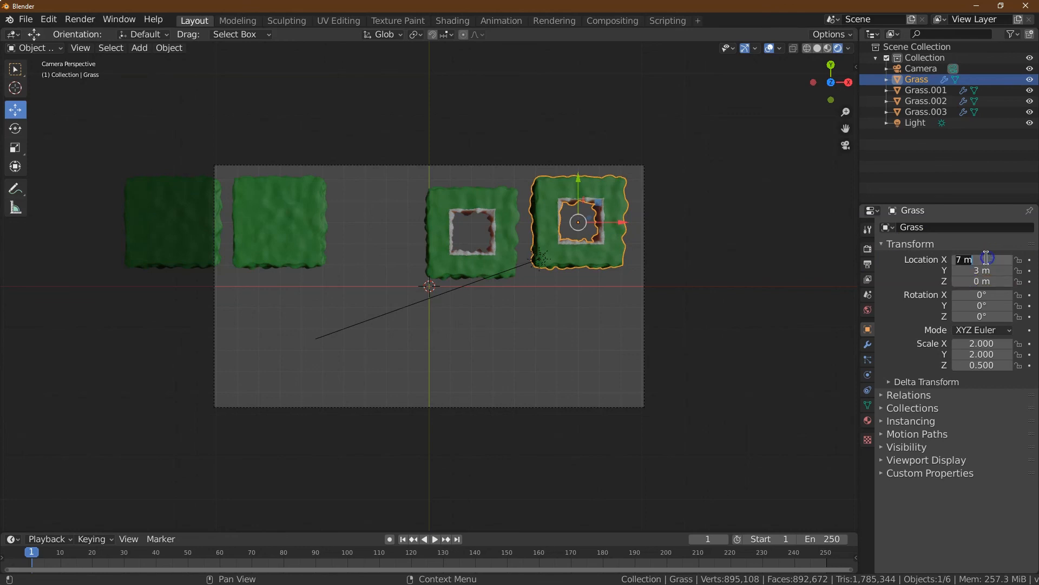
pyautogui.press('Return')
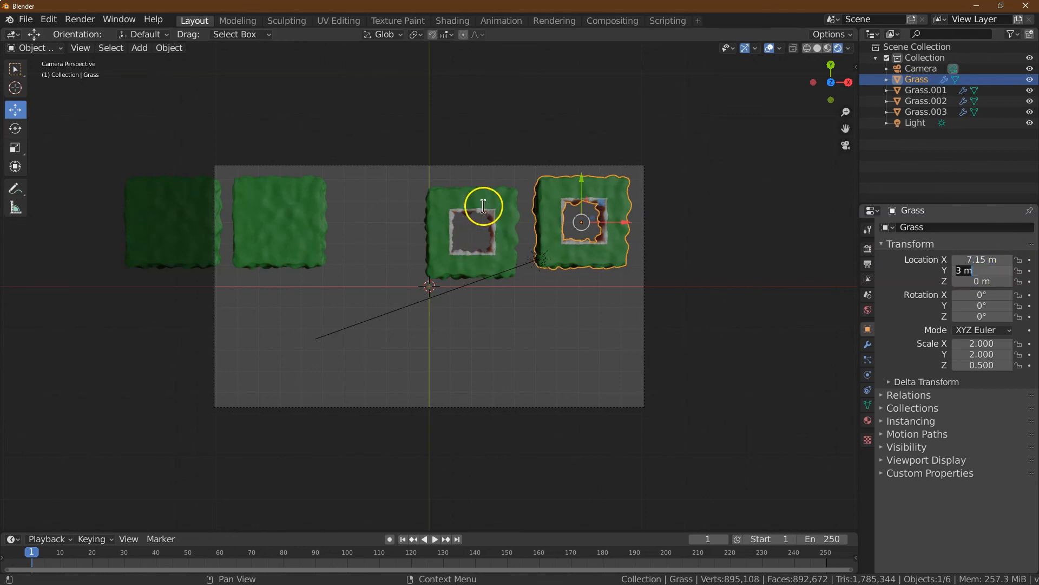
# Set the duplicated holed block's location to X 2.3 m and Y 3 m.
pyautogui.click(514, 217)
pyautogui.click(981, 271)
pyautogui.write('3')
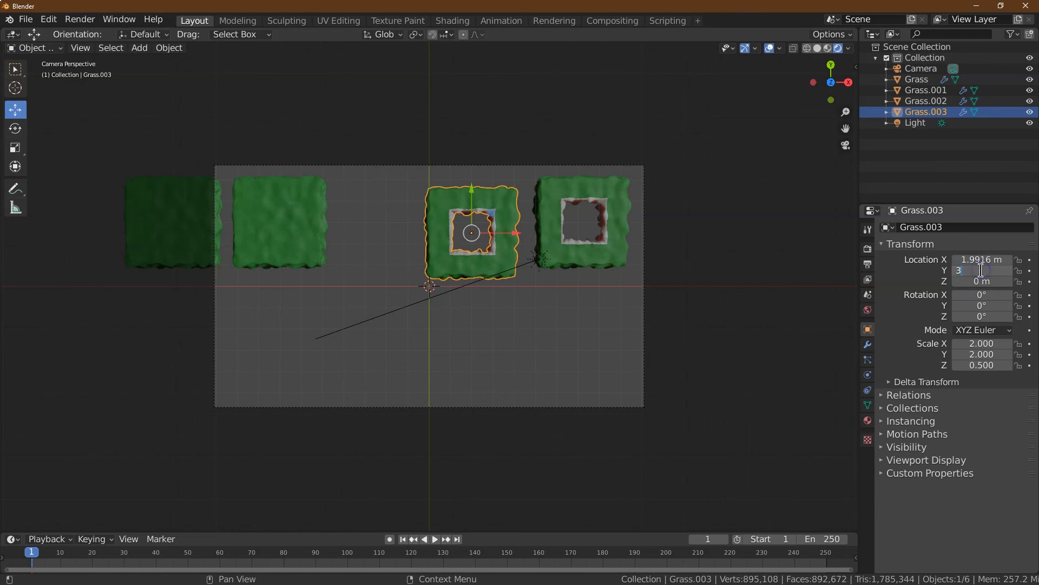
pyautogui.press('Tab')
pyautogui.click(989, 258)
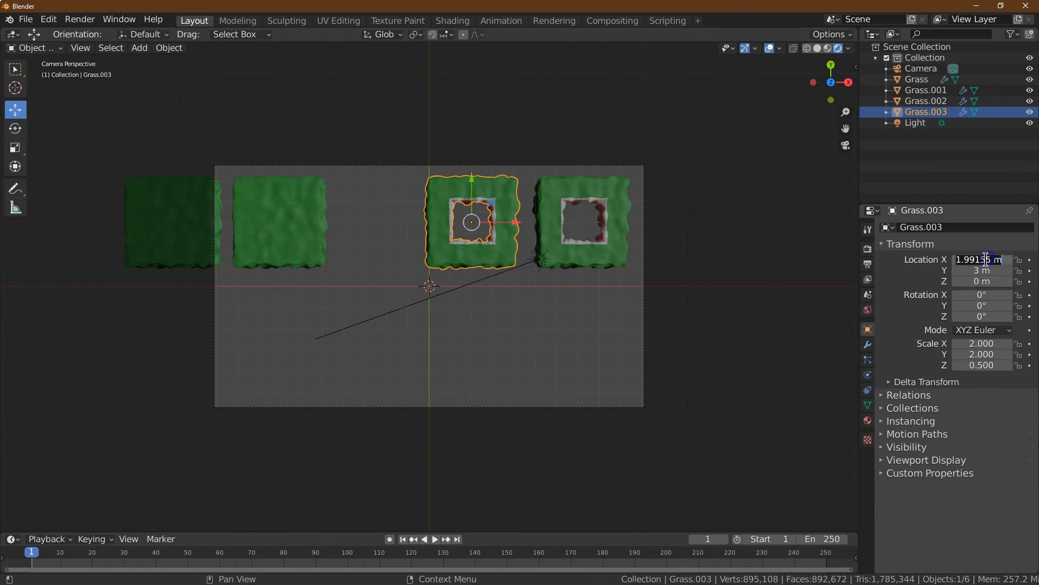
pyautogui.write('2.5')
pyautogui.press('Tab')
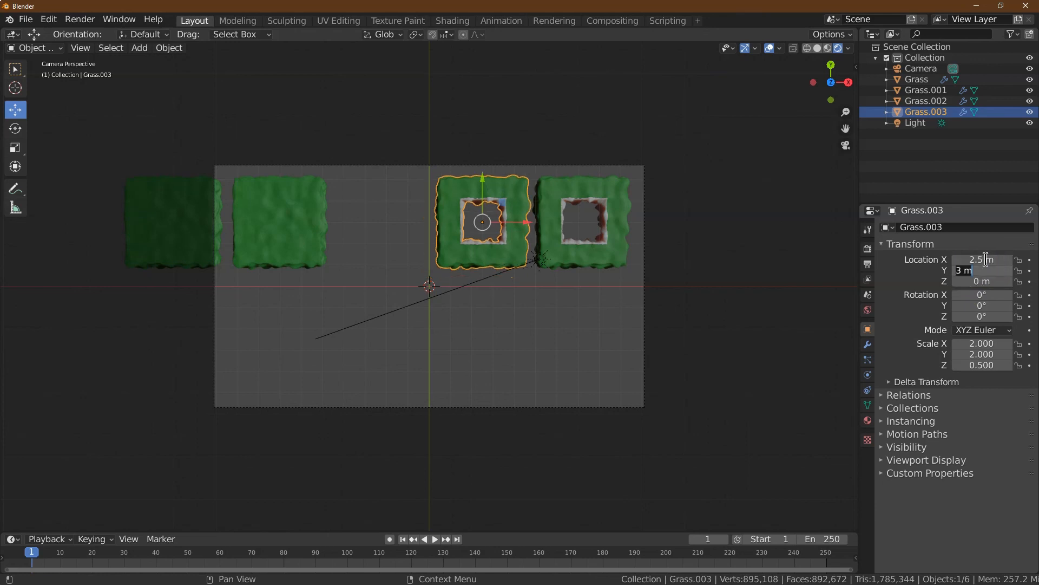
pyautogui.click(987, 259)
pyautogui.write('2.4')
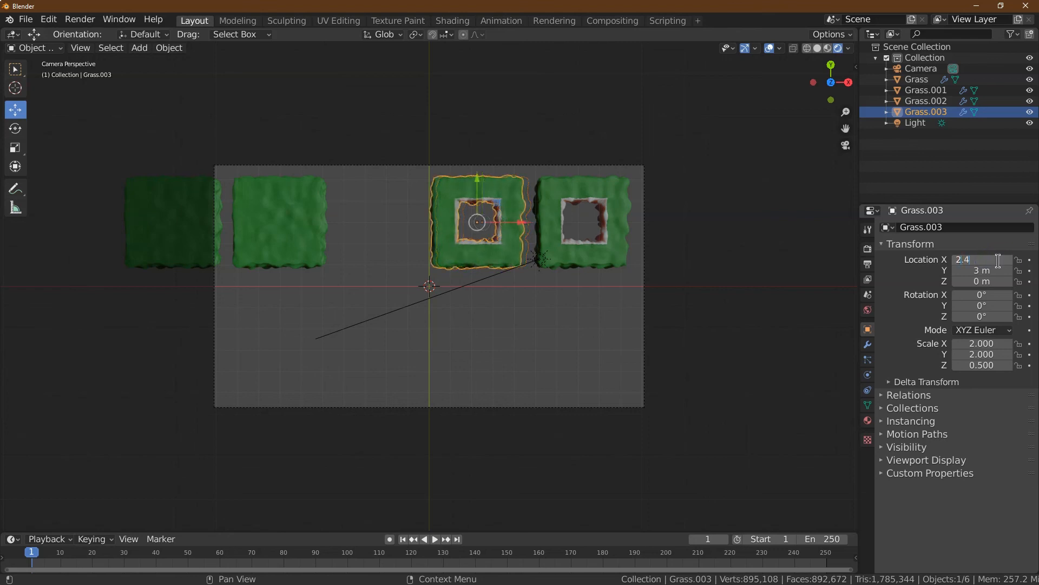
pyautogui.press('Return')
# Set the original holed block's X location to 7.4 m and compare its position with the duplicate's.
pyautogui.click(573, 199)
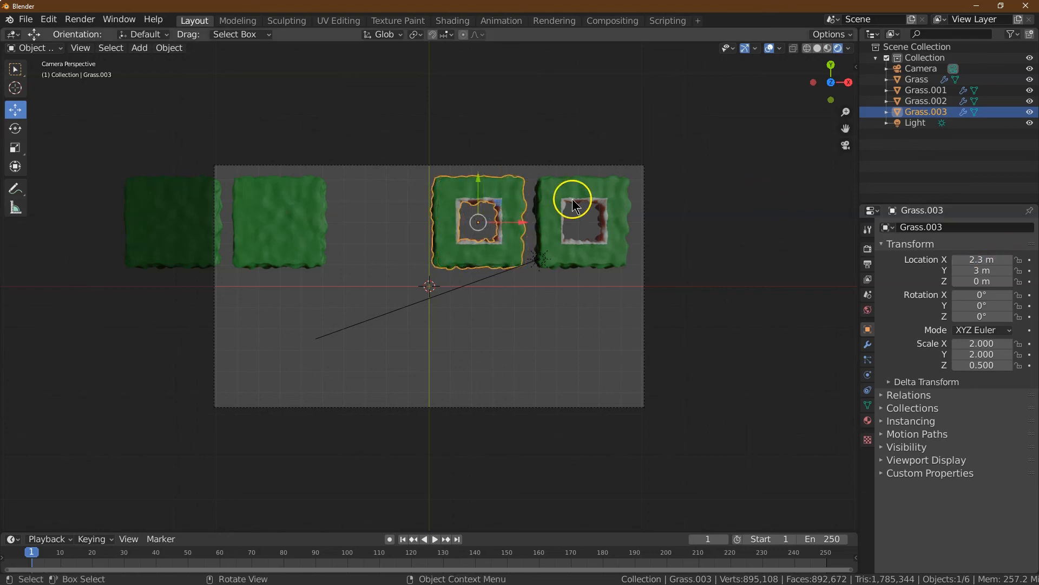
pyautogui.click(980, 260)
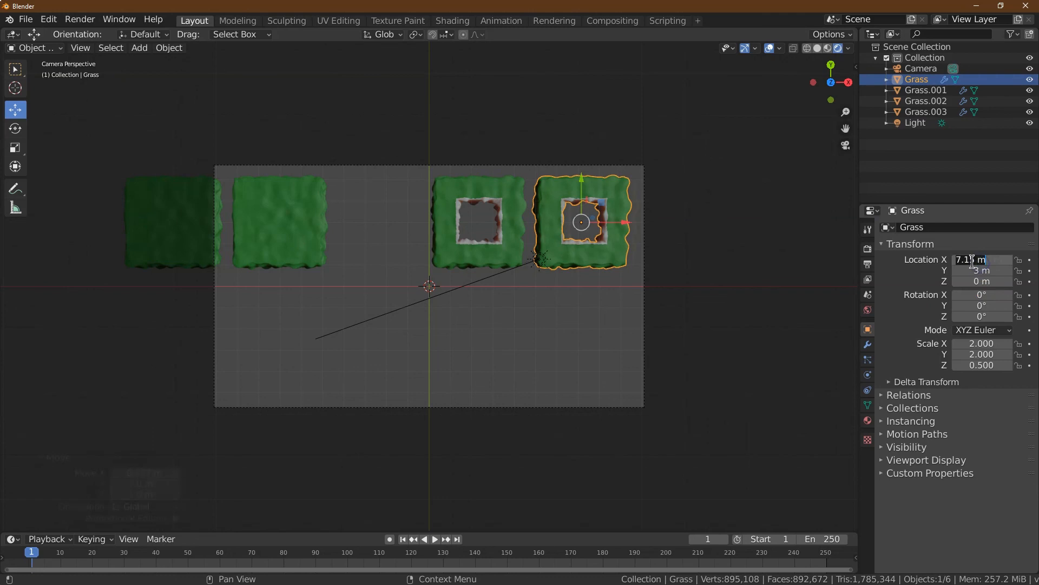
pyautogui.write('7')
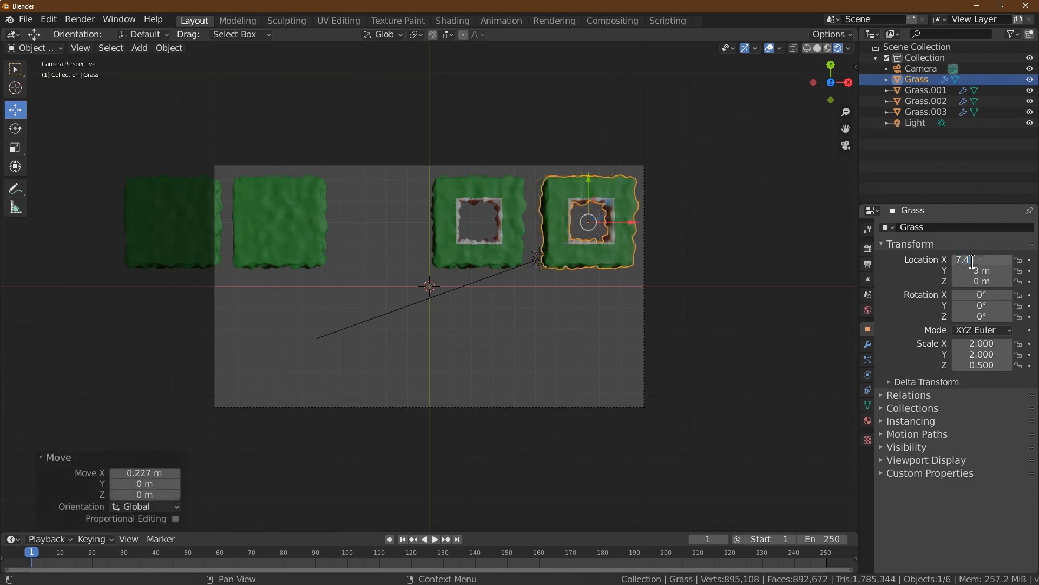
pyautogui.write('.4')
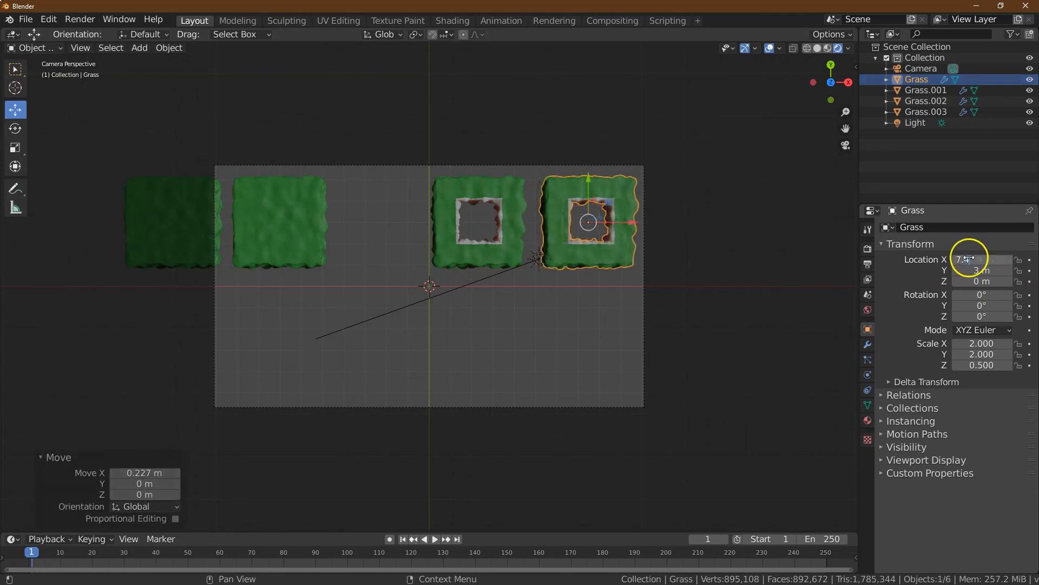
pyautogui.press('Return')
pyautogui.click(496, 259)
pyautogui.click(497, 259)
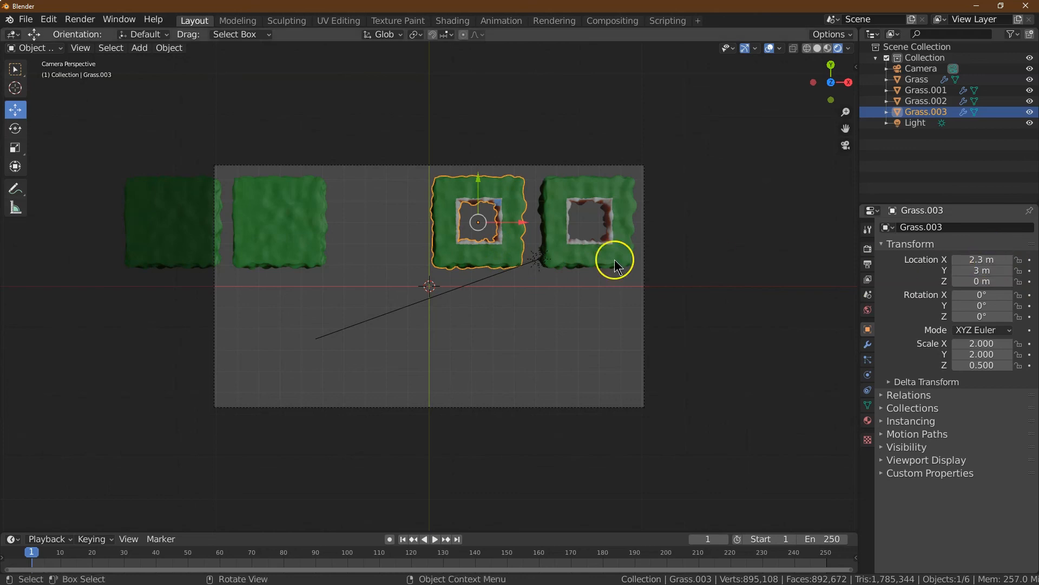
pyautogui.click(594, 253)
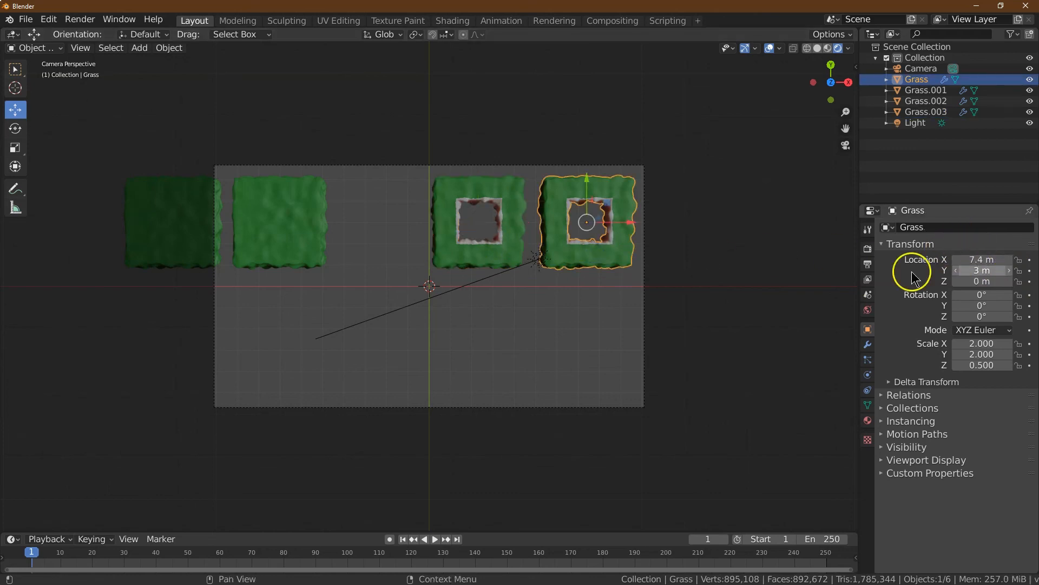
# Leave the camera view and examine the duplicated holed block up close from directly above.
pyautogui.click(509, 232)
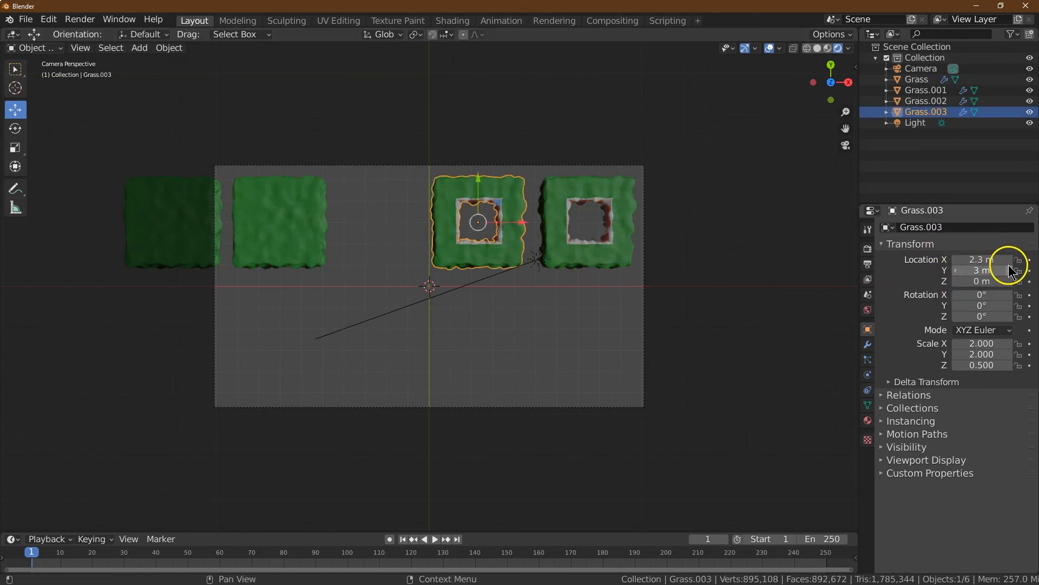
pyautogui.scroll(5, 495, 229)
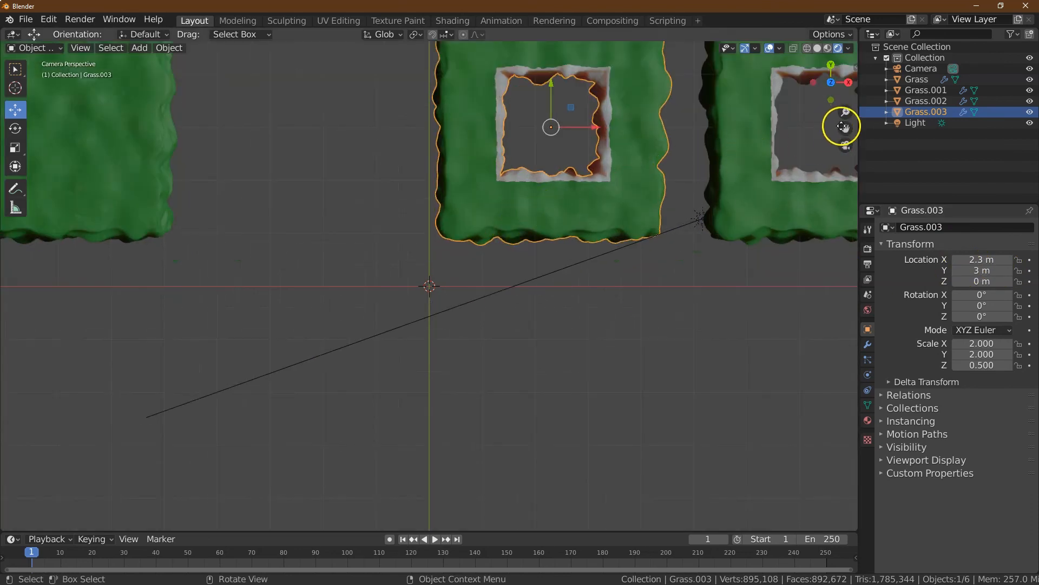
pyautogui.hotkey('alt', 'a')
pyautogui.click(847, 147)
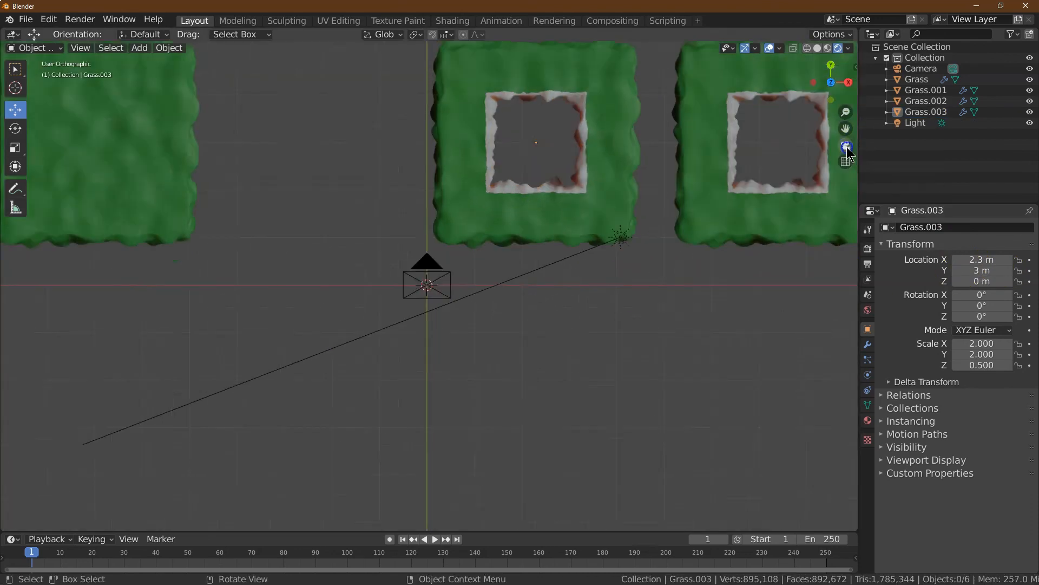
pyautogui.scroll(-5, 817, 160)
pyautogui.moveTo(847, 130); pyautogui.dragTo(855, 517)
pyautogui.click(672, 153)
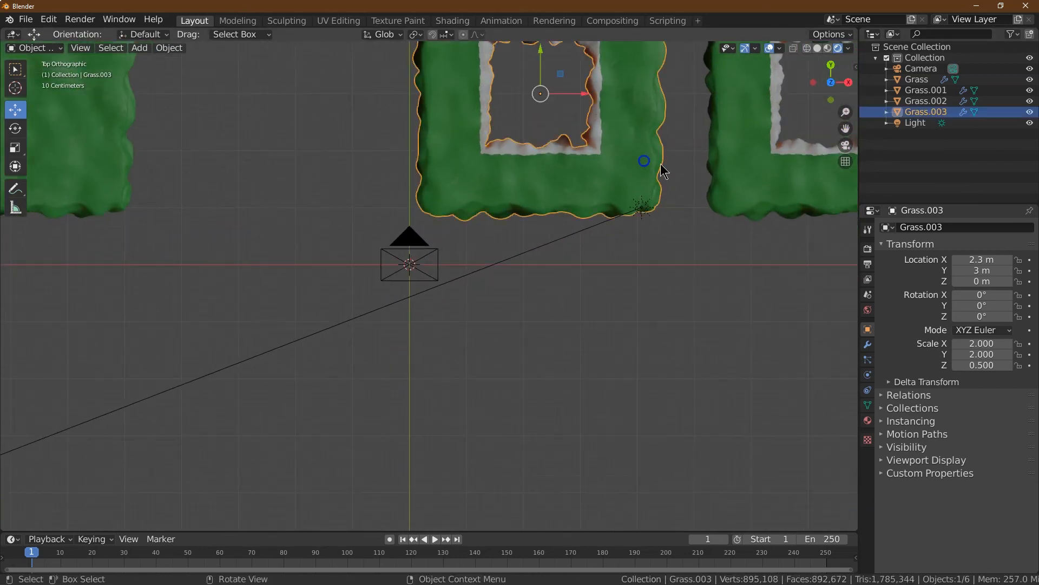
pyautogui.click(838, 130)
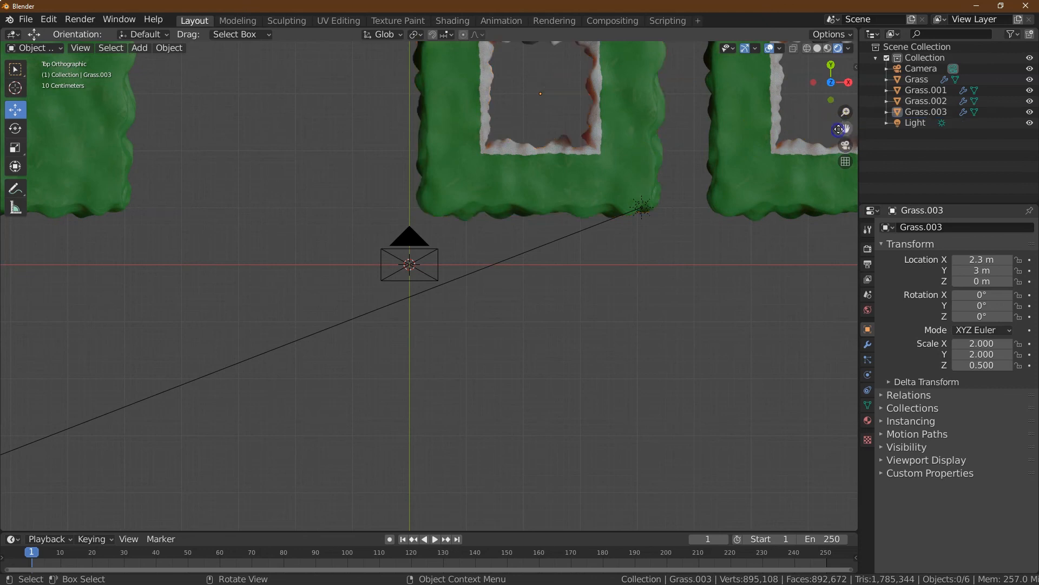
pyautogui.click(630, 145)
pyautogui.moveTo(847, 129); pyautogui.dragTo(765, 268)
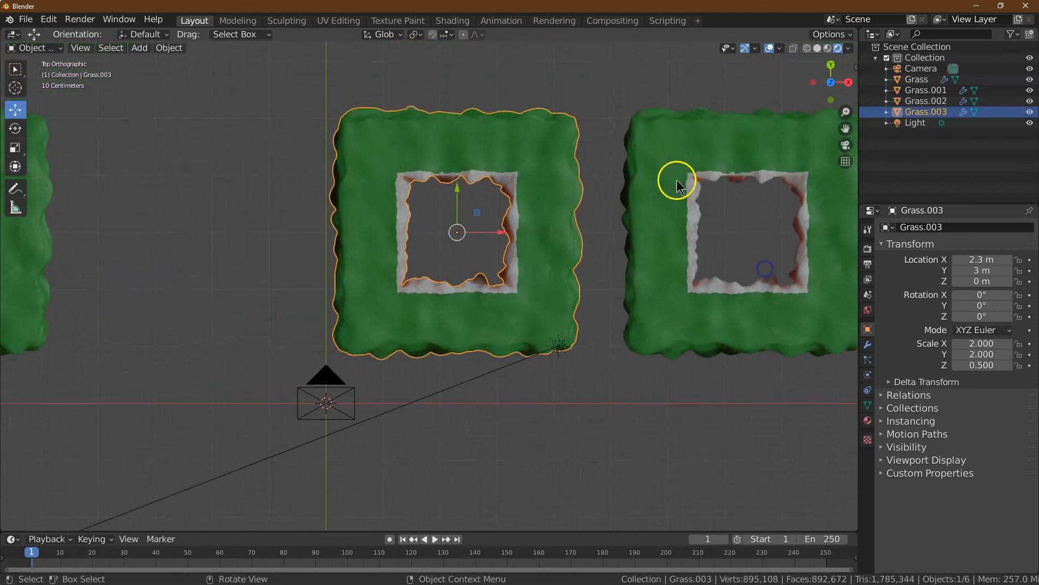
# Add a new material slot to the duplicated holed block and create a material named "dirt" in it.
pyautogui.click(868, 420)
pyautogui.scroll(4, 938, 273)
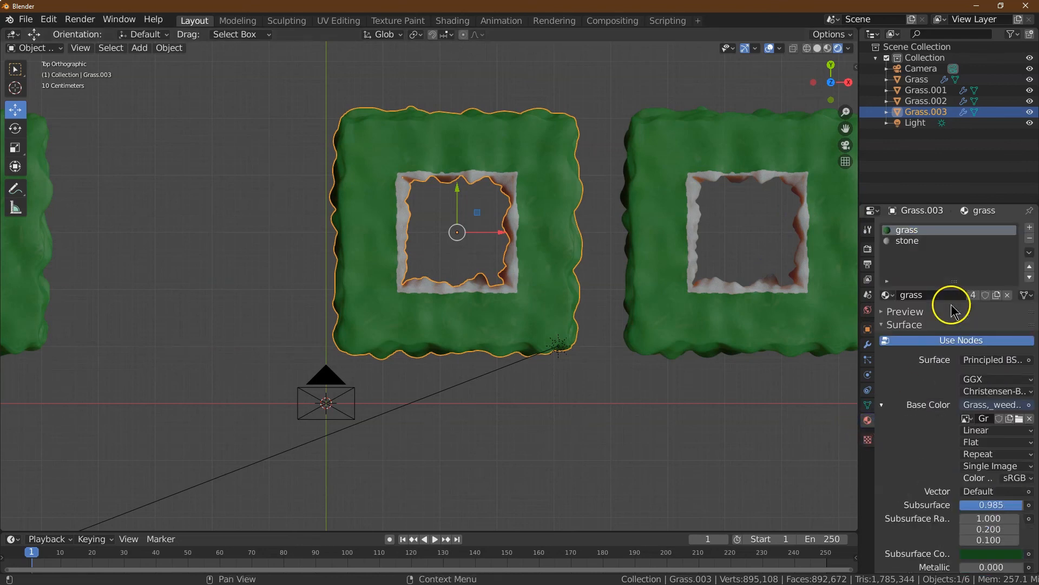
pyautogui.click(1030, 228)
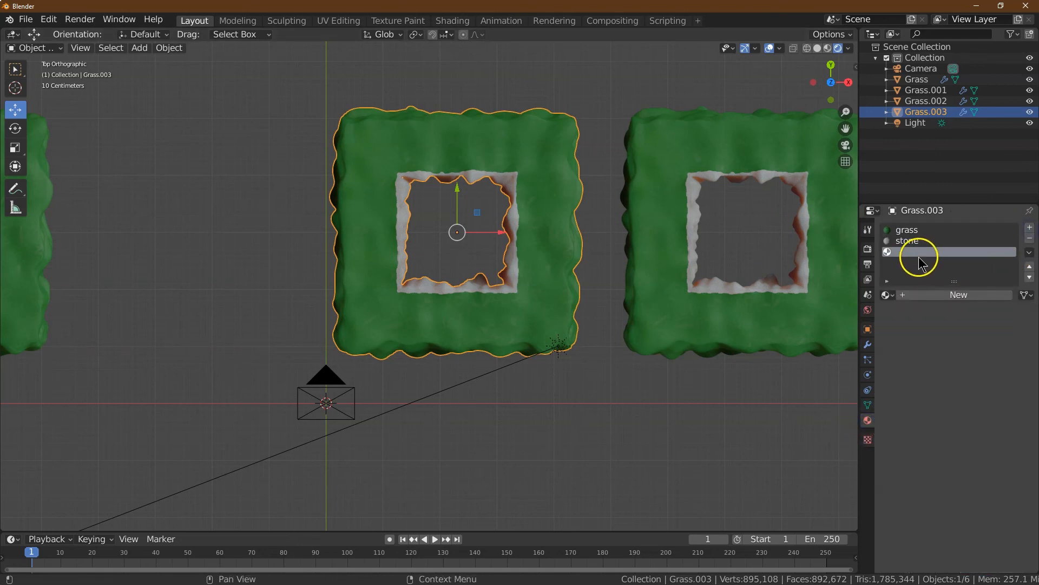
pyautogui.click(929, 299)
pyautogui.click(929, 296)
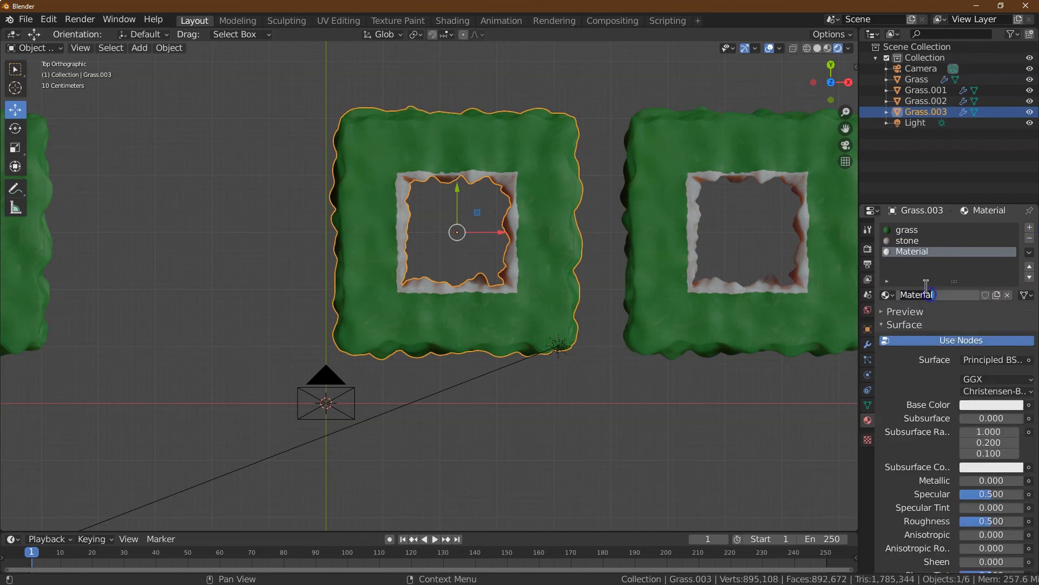
pyautogui.press('Return')
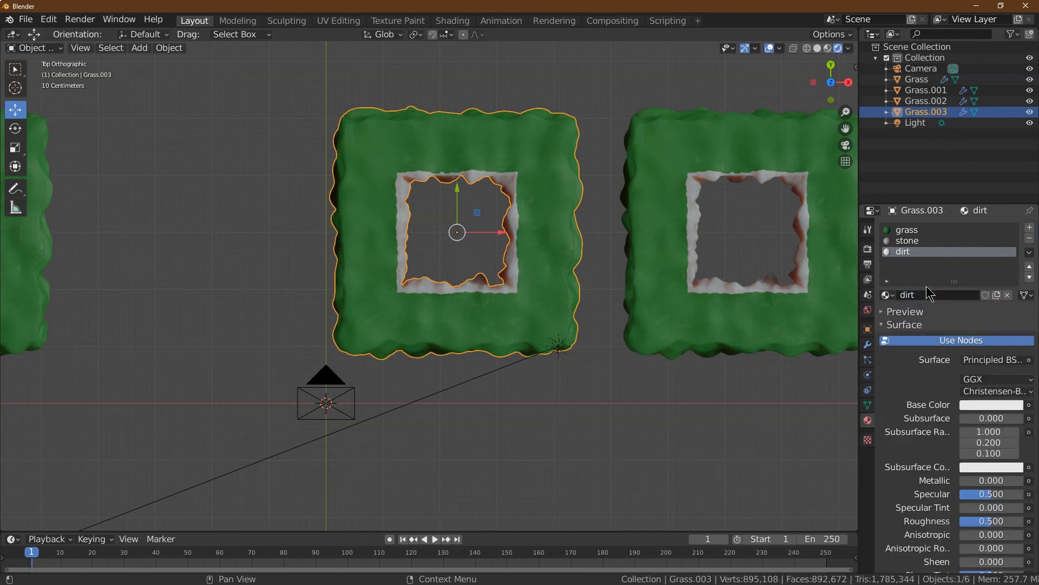
# Use the image texture Dirt.jpg from the Texture Images folder as the dirt material's base color.
pyautogui.click(1029, 405)
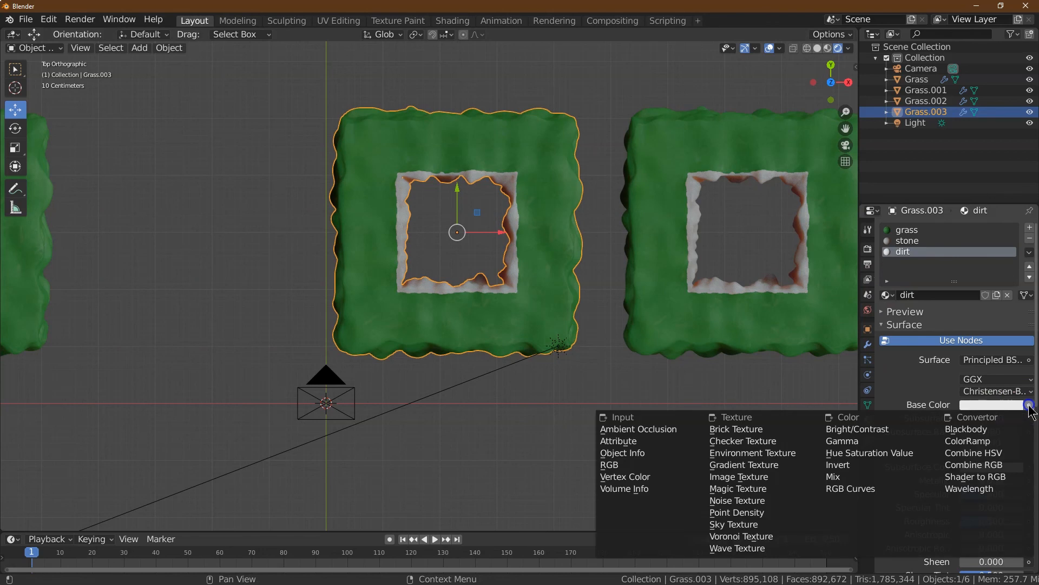
pyautogui.click(738, 474)
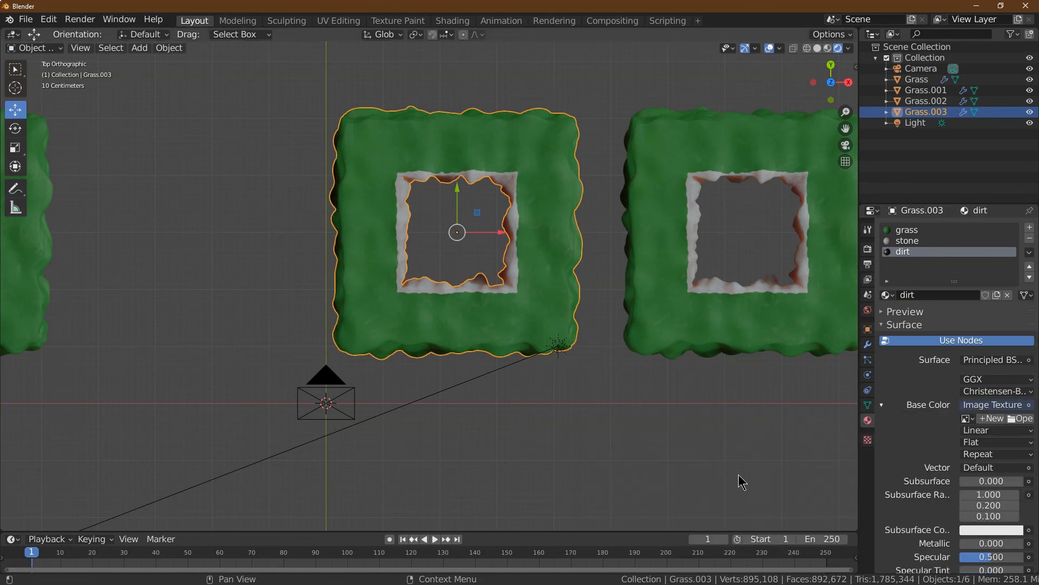
pyautogui.click(1023, 419)
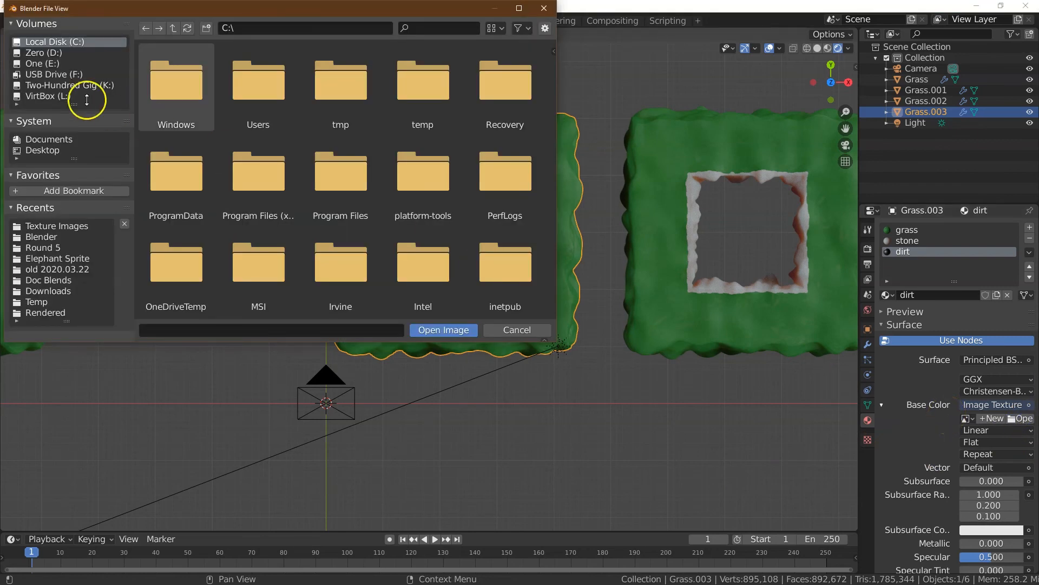
pyautogui.click(57, 226)
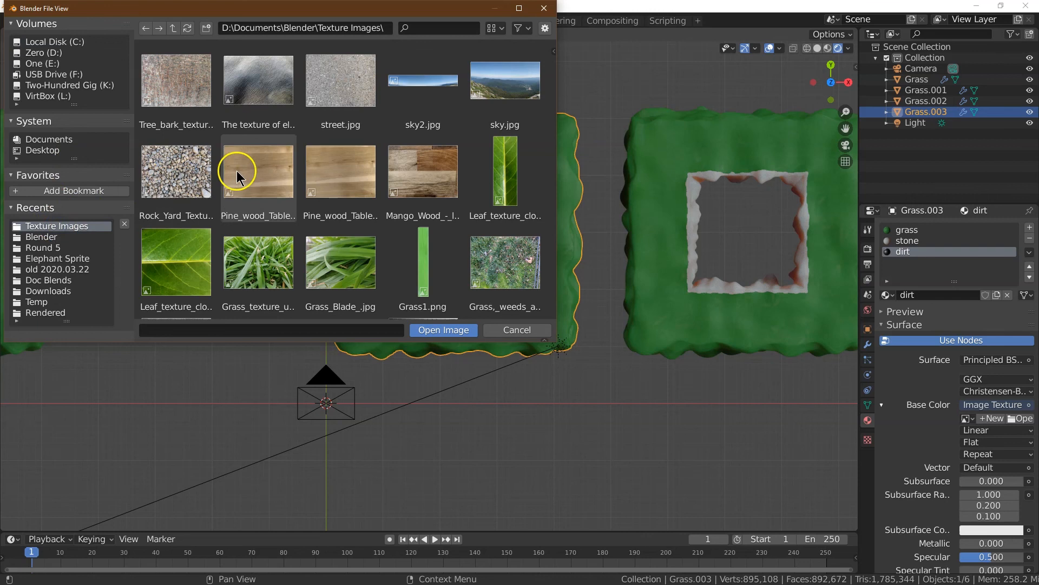
pyautogui.scroll(-3, 238, 170)
pyautogui.click(343, 186)
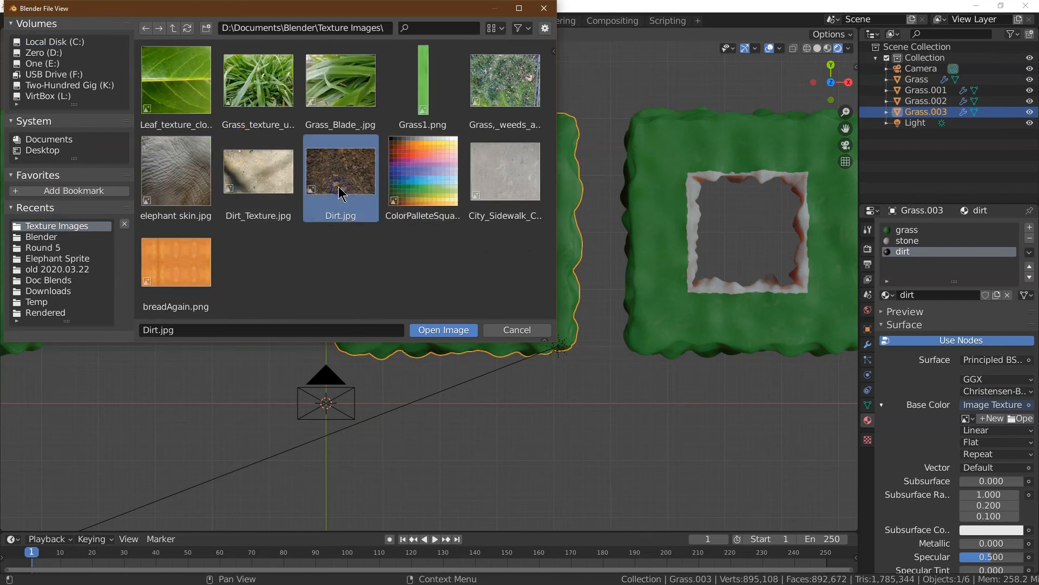
pyautogui.scroll(1, 414, 259)
pyautogui.press('Return')
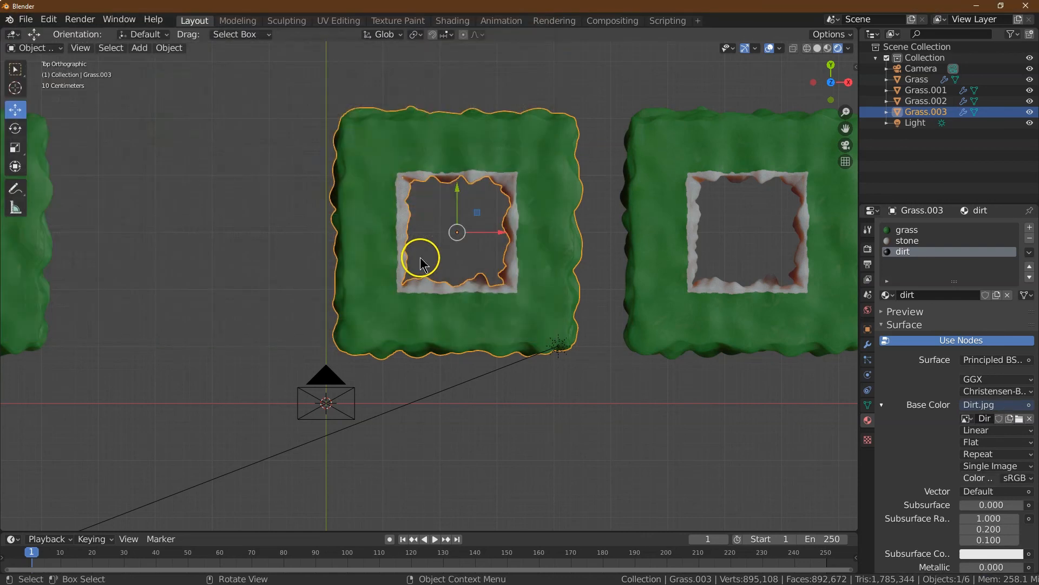
# Remove the grass and stone materials from the duplicated holed block, keeping only dirt.
pyautogui.scroll(-4, 963, 444)
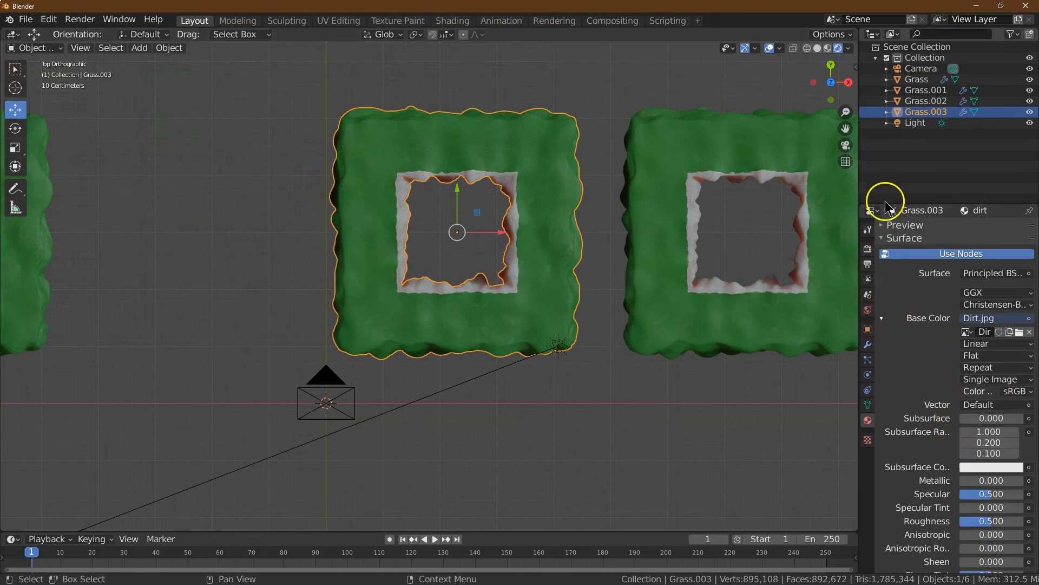
pyautogui.scroll(4, 951, 282)
pyautogui.click(916, 230)
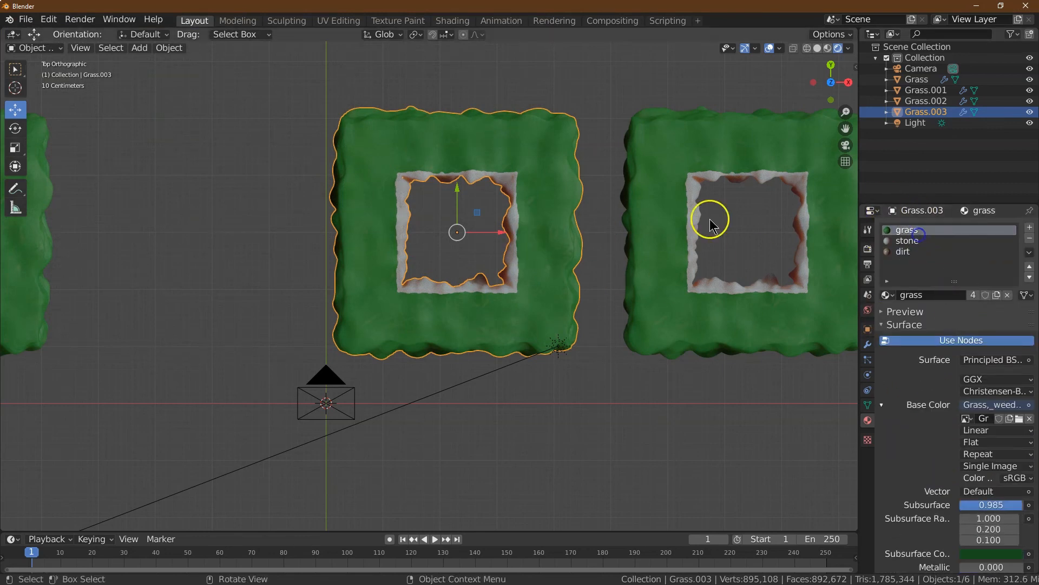
pyautogui.click(1029, 238)
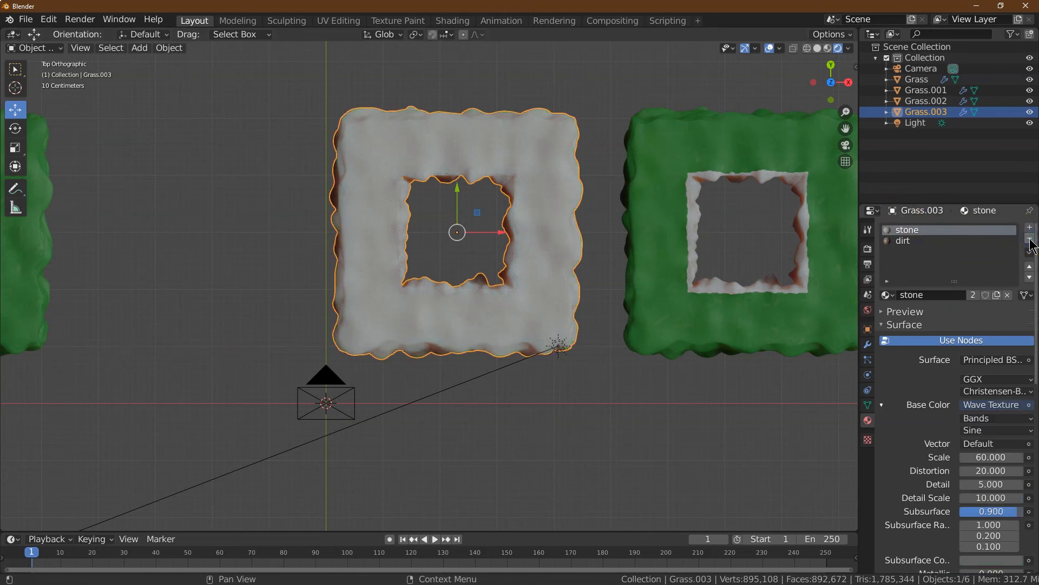
pyautogui.click(1030, 238)
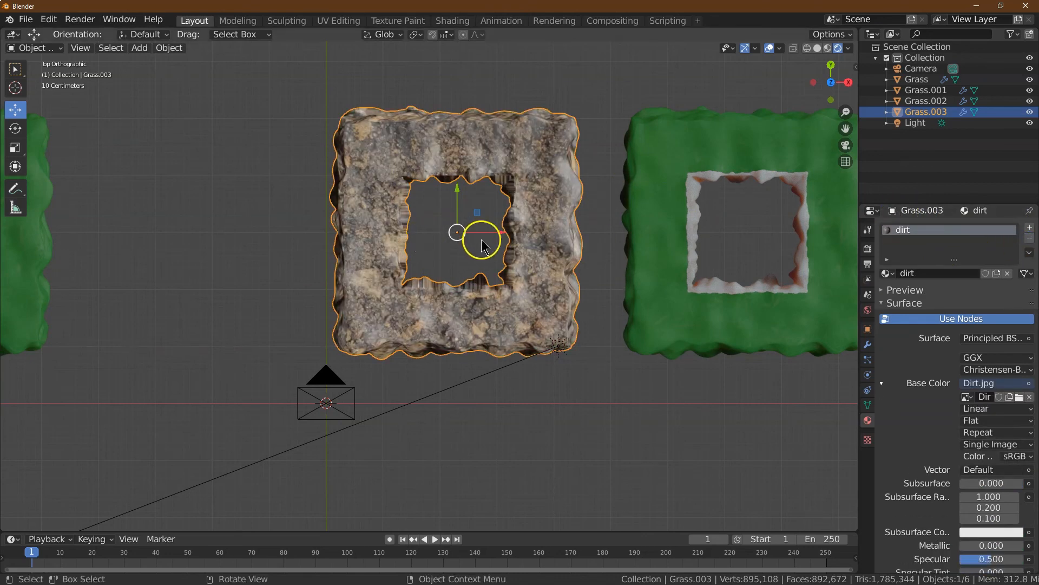
# Sample the dirt material's subsurface color from the block's textured surface and set Subsurface to 0.9.
pyautogui.scroll(-5, 996, 416)
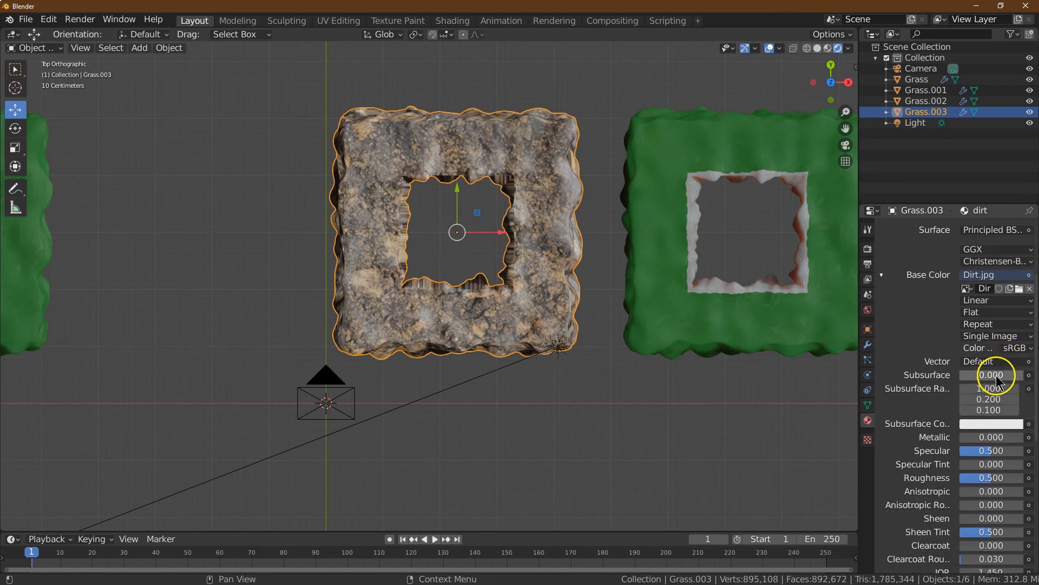
pyautogui.click(1028, 424)
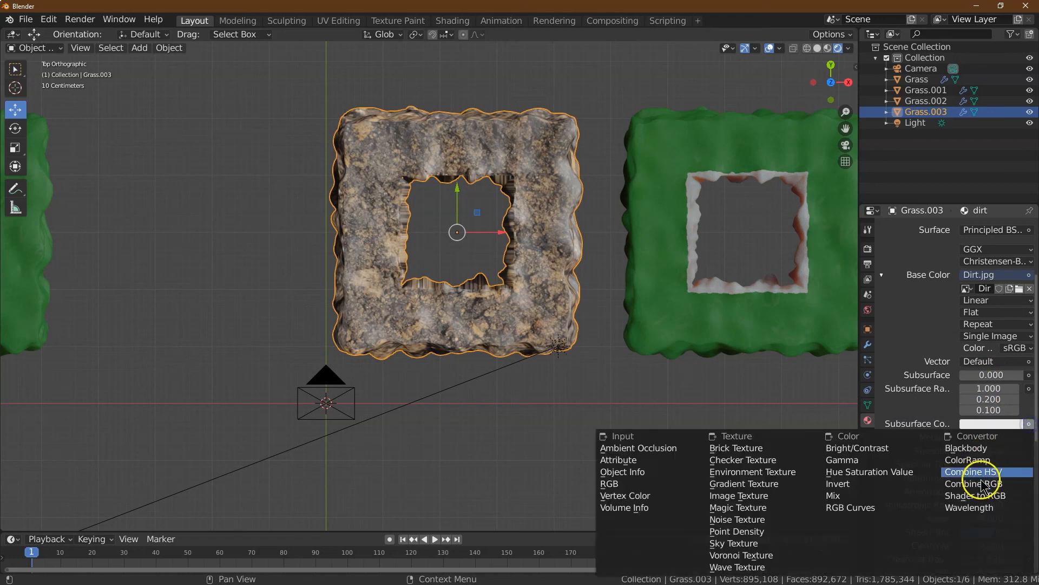
pyautogui.click(979, 425)
pyautogui.click(1013, 375)
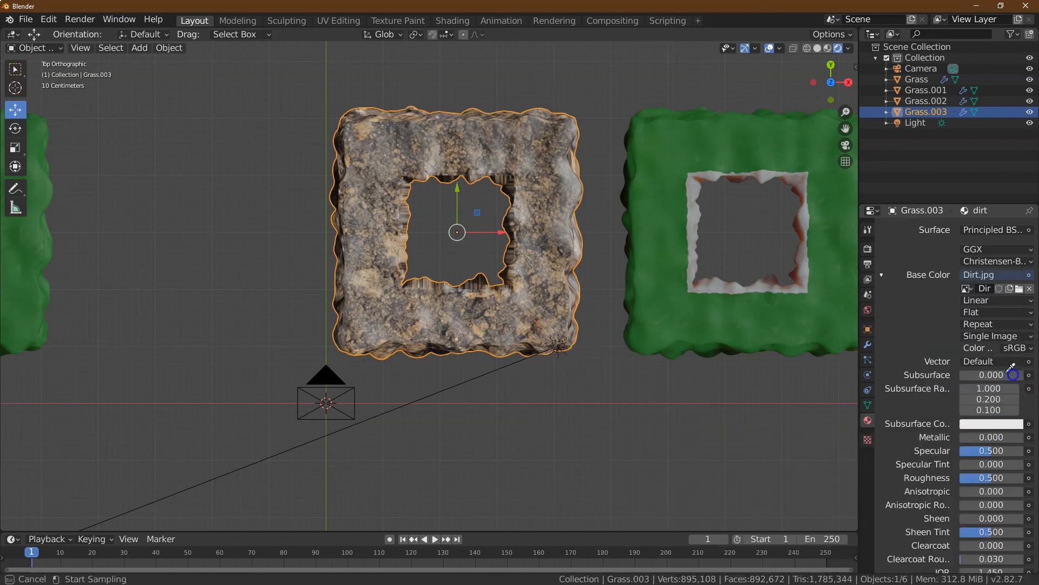
pyautogui.click(483, 304)
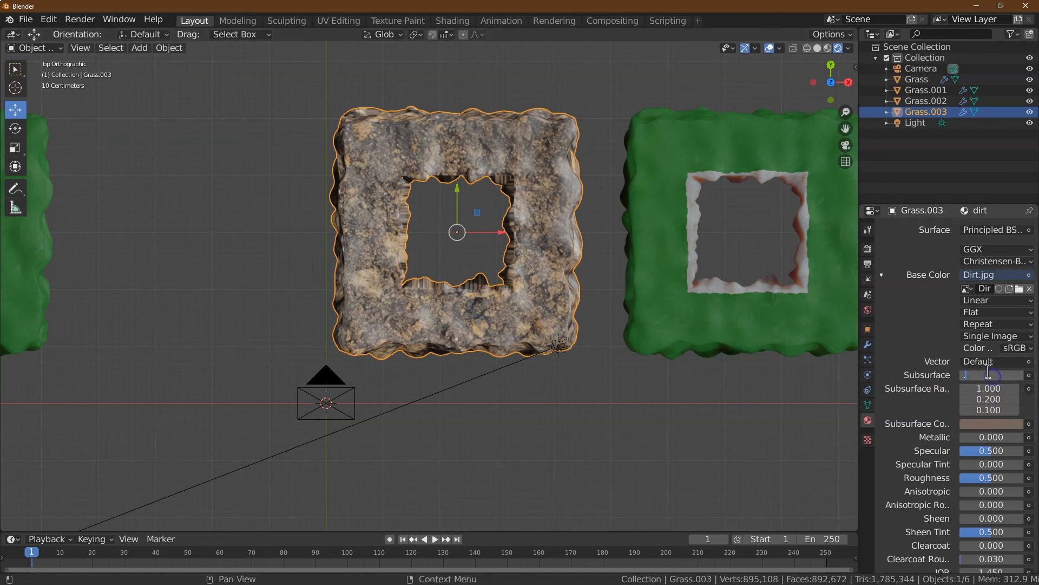
pyautogui.write('1')
pyautogui.press('Return')
# Darken the dirt material's subsurface color to hex 332211.
pyautogui.click(1001, 424)
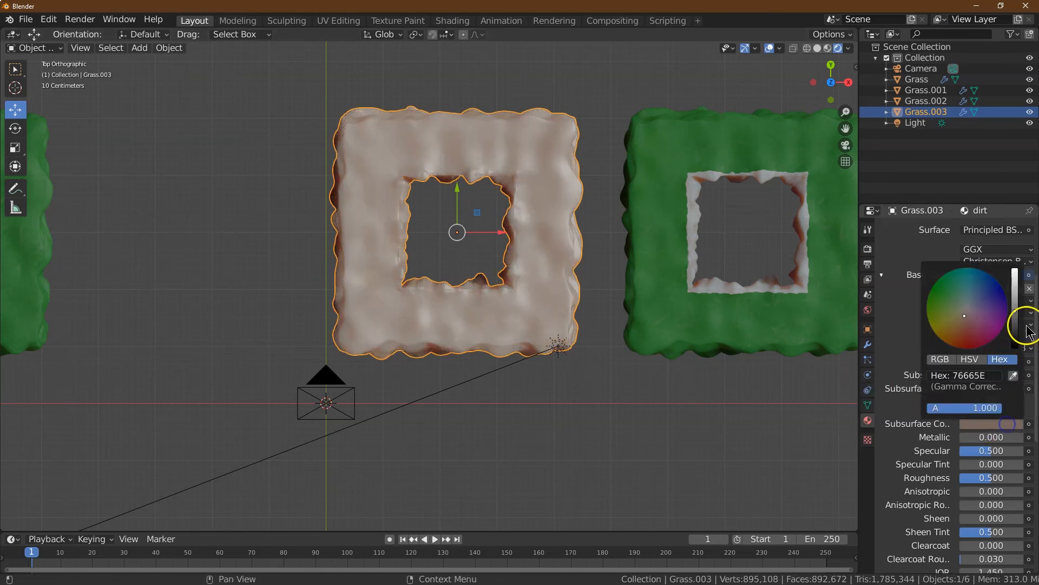
pyautogui.click(1015, 331)
pyautogui.click(990, 375)
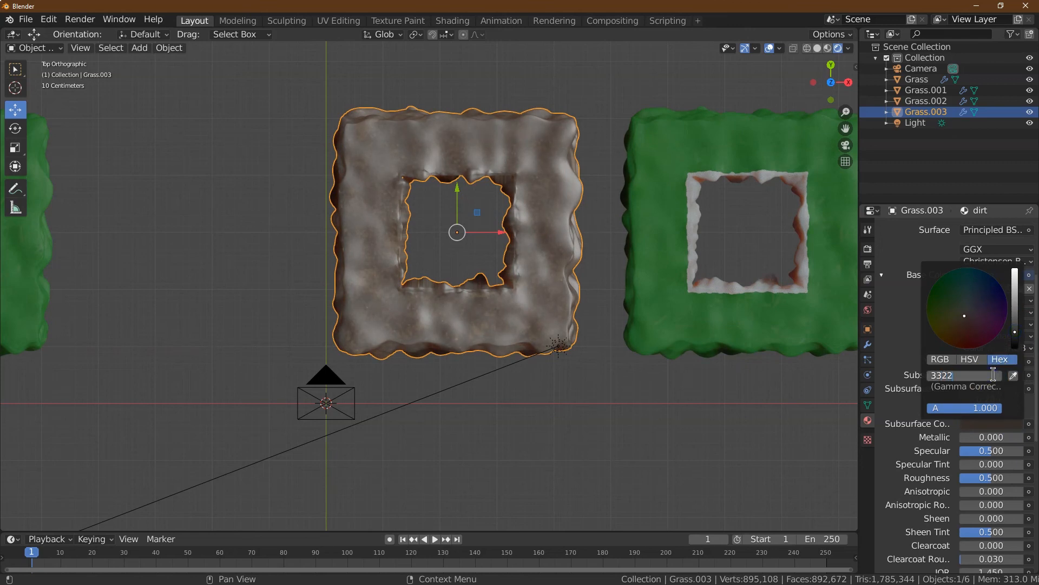
pyautogui.write('332211')
pyautogui.press('Return')
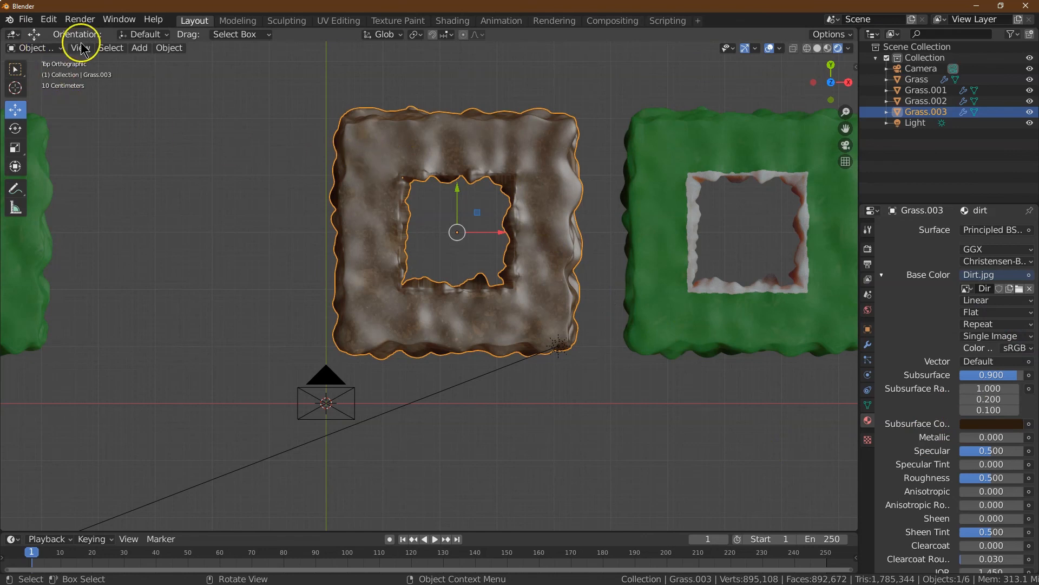
# Unwrap all faces of the dirt block in Edit Mode with Smart UV Project, using an island margin of 0.03.
pyautogui.click(175, 52)
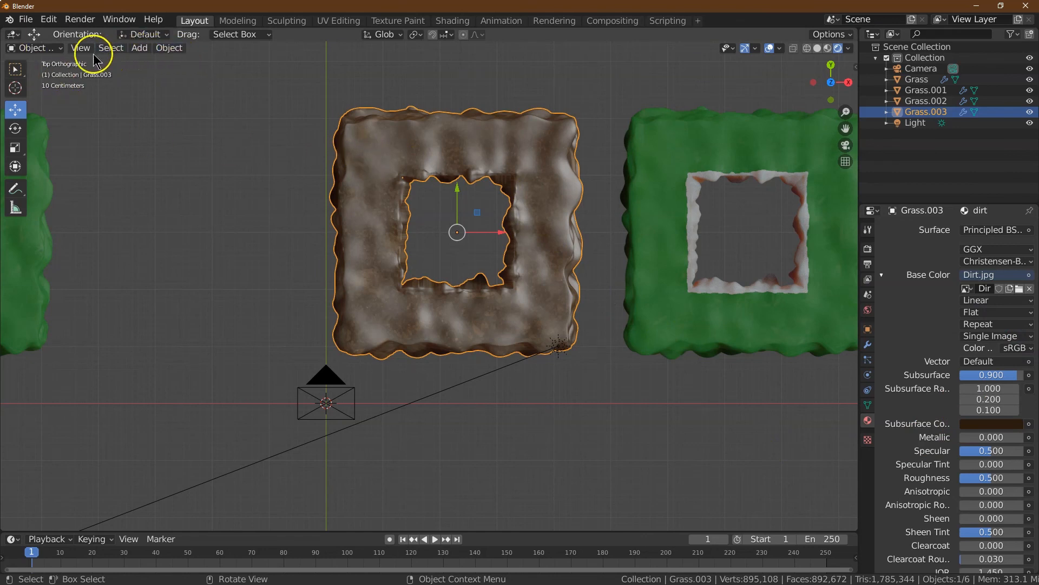
pyautogui.click(51, 49)
pyautogui.click(46, 68)
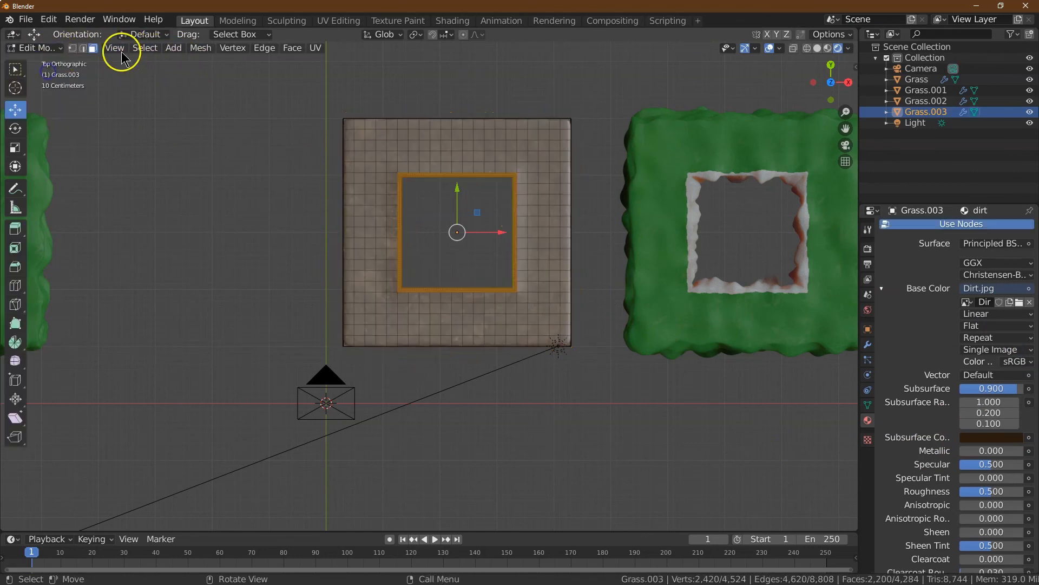
pyautogui.click(151, 47)
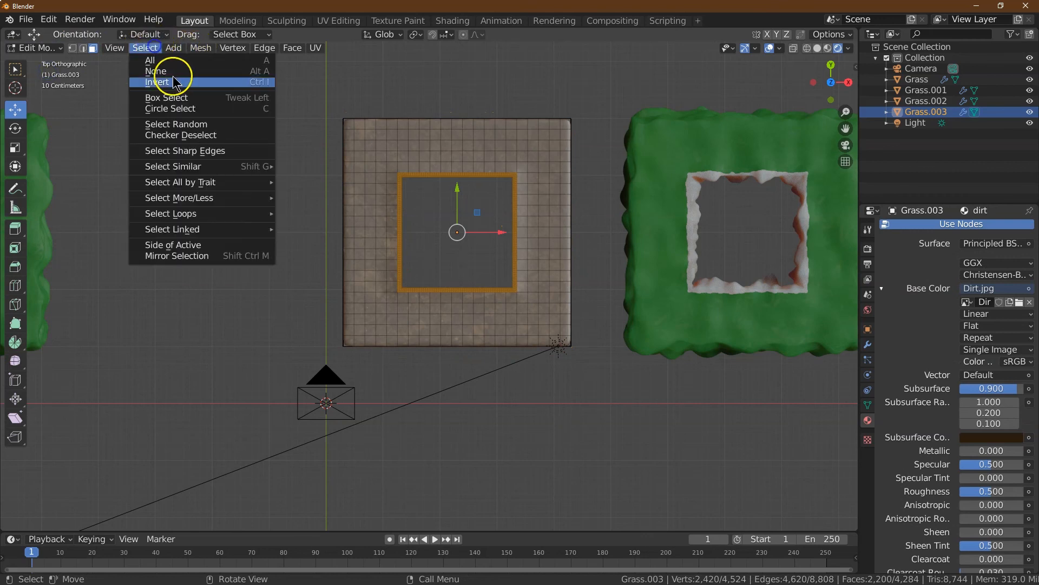
pyautogui.click(181, 61)
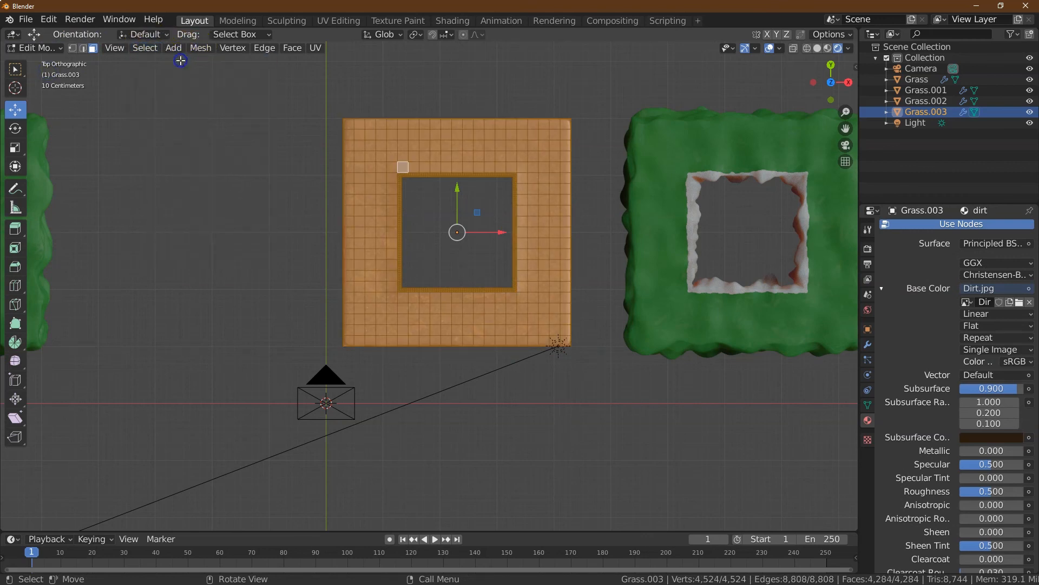
pyautogui.click(314, 48)
pyautogui.click(325, 85)
pyautogui.click(360, 113)
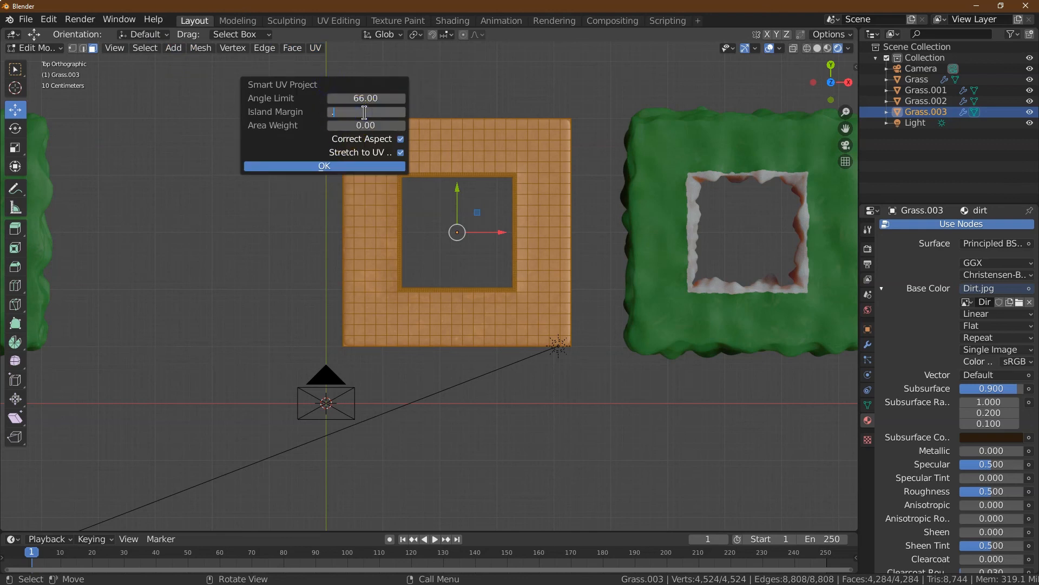
pyautogui.write('.03')
pyautogui.press('Return')
pyautogui.click(336, 167)
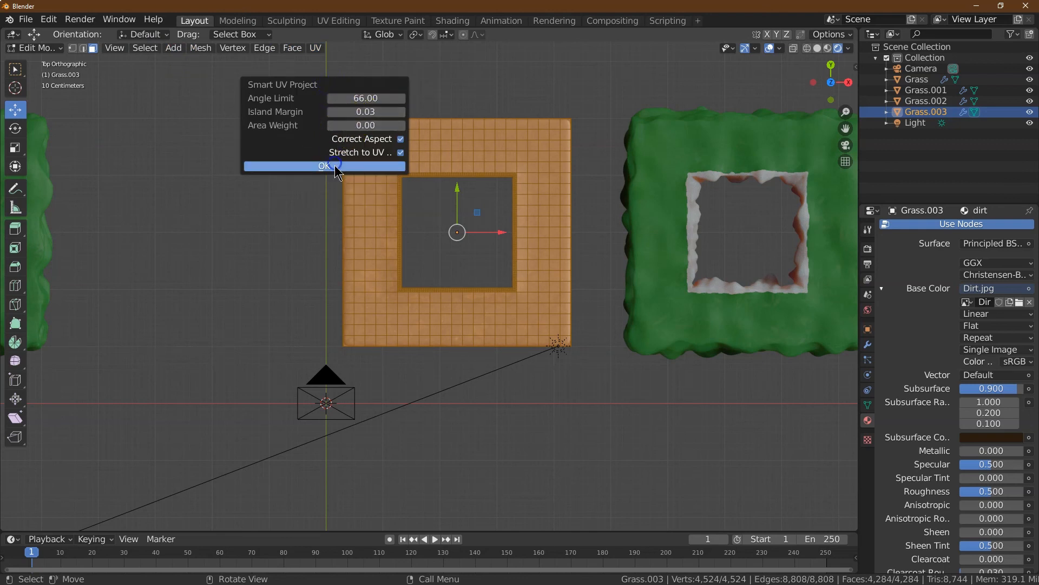
# Deselect the dirt block's faces and return the block to Object Mode.
pyautogui.hotkey('alt', 'a')
pyautogui.click(35, 48)
pyautogui.click(36, 61)
pyautogui.click(367, 145)
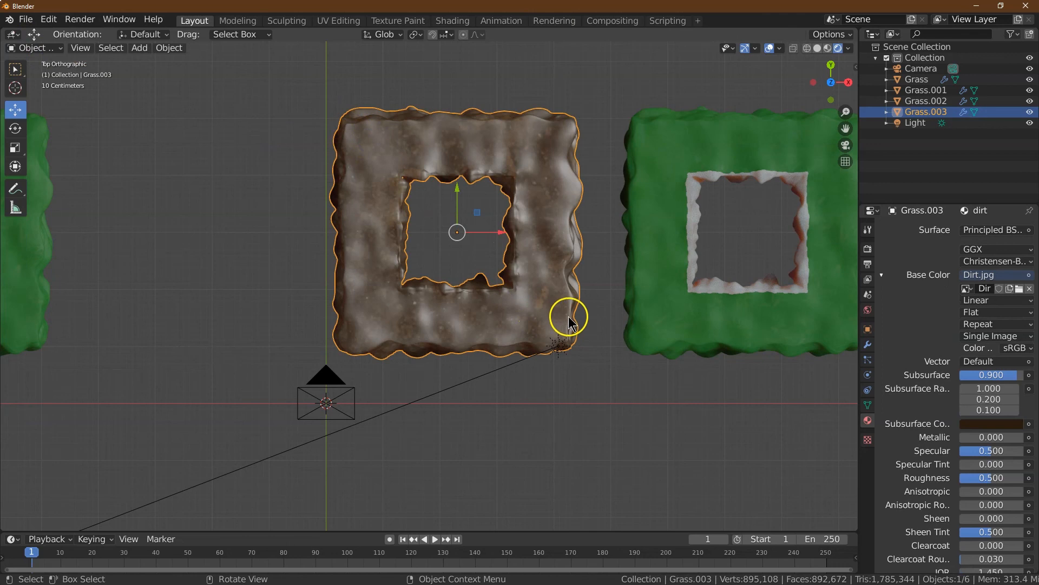
# Set the dirt material's Subsurface to 0.95 and darken its subsurface color to hex 22170B.
pyautogui.click(998, 381)
pyautogui.write('.95')
pyautogui.press('Return')
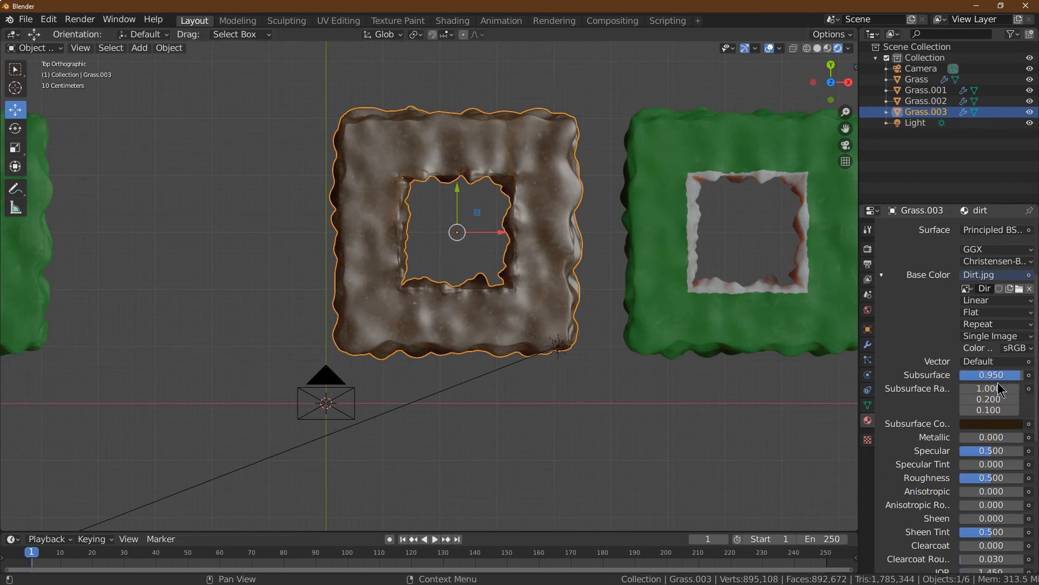
pyautogui.click(996, 410)
pyautogui.click(992, 424)
pyautogui.moveTo(1019, 352); pyautogui.dragTo(1015, 339)
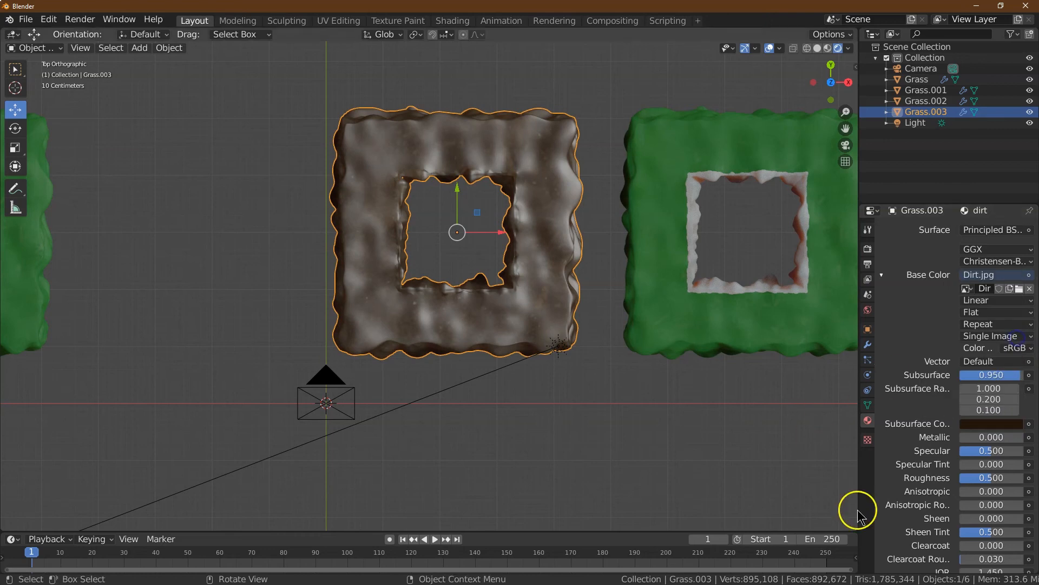
# Set the dirt material's Specular to 0.1 and its Subsurface to 0.98.
pyautogui.click(1002, 451)
pyautogui.write('.1')
pyautogui.press('Tab')
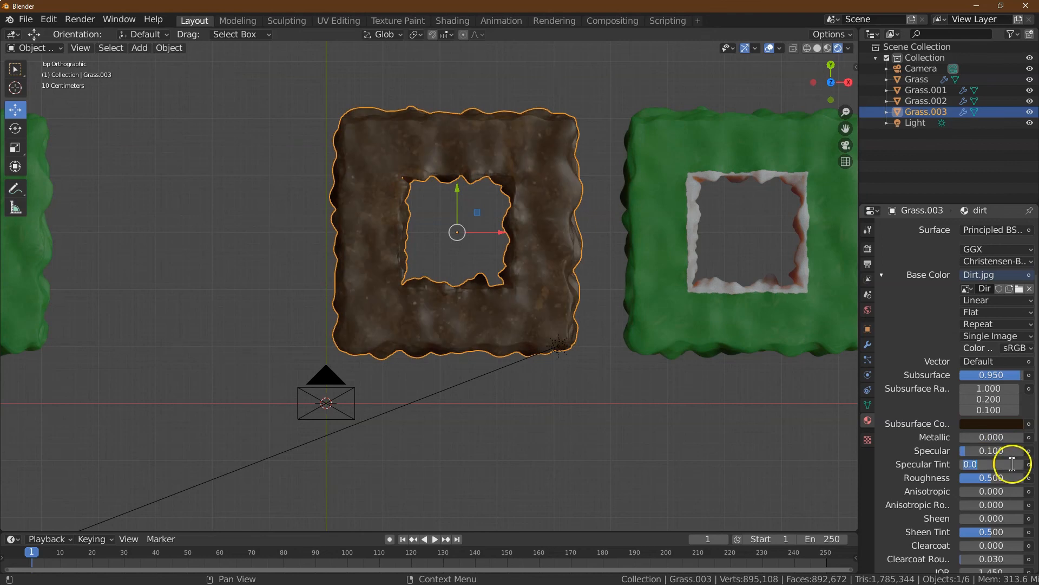
pyautogui.press('Return')
pyautogui.press('Return')
pyautogui.press('Tab')
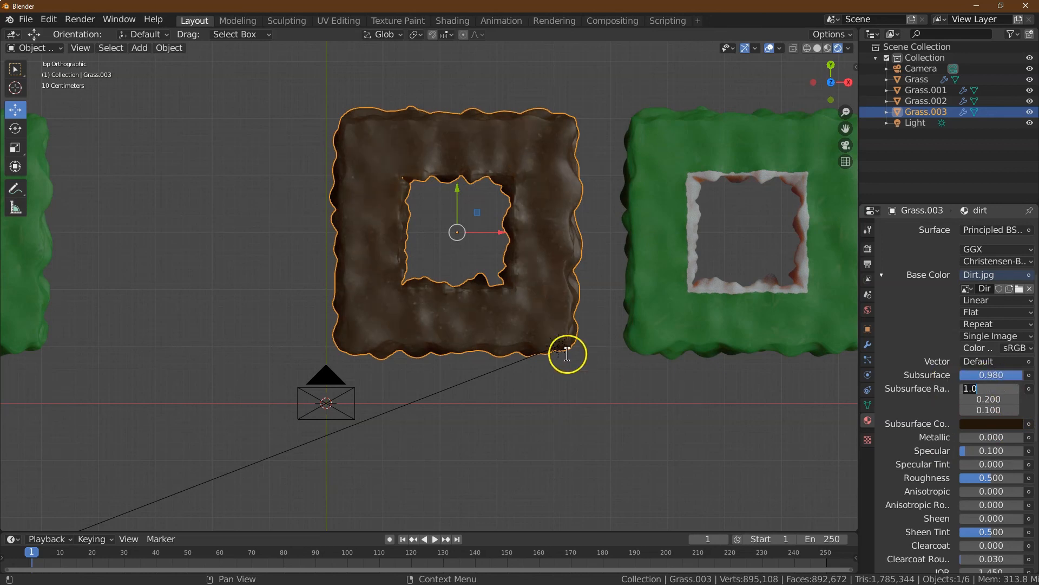
# Darken the dirt material's subsurface color slightly more and set Roughness to 0.6.
pyautogui.click(1000, 423)
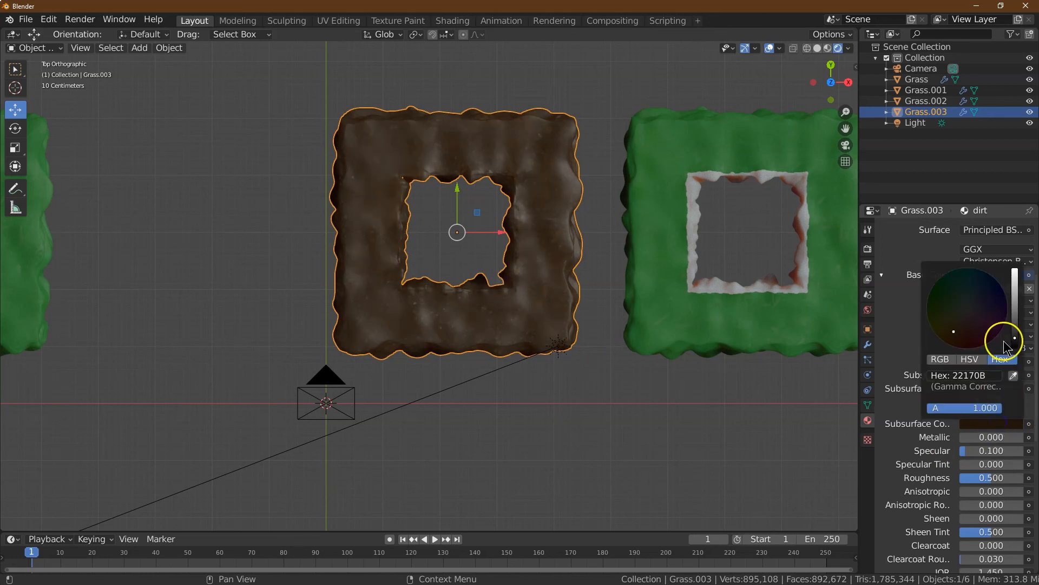
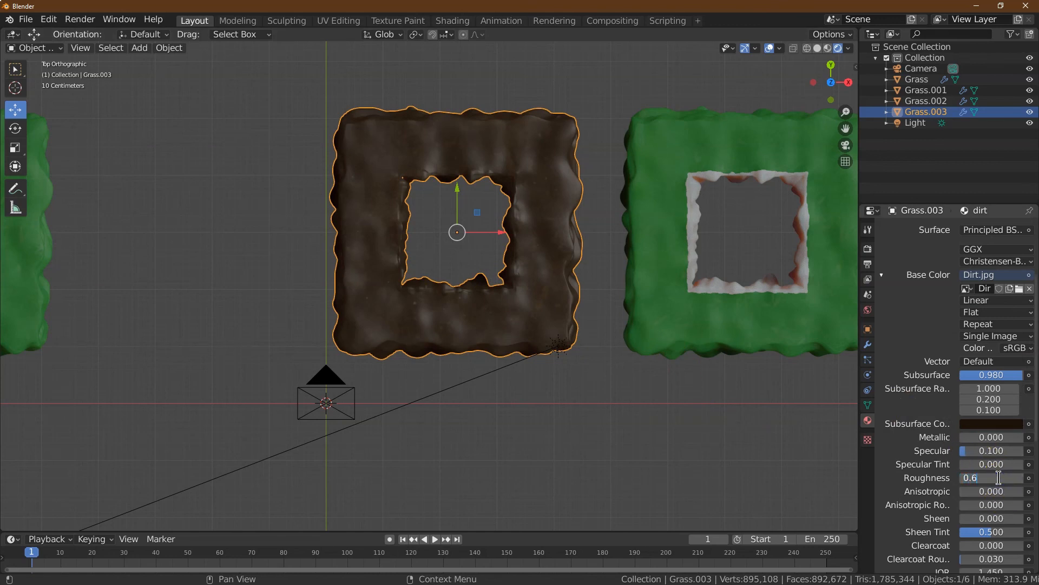
pyautogui.press('Tab')
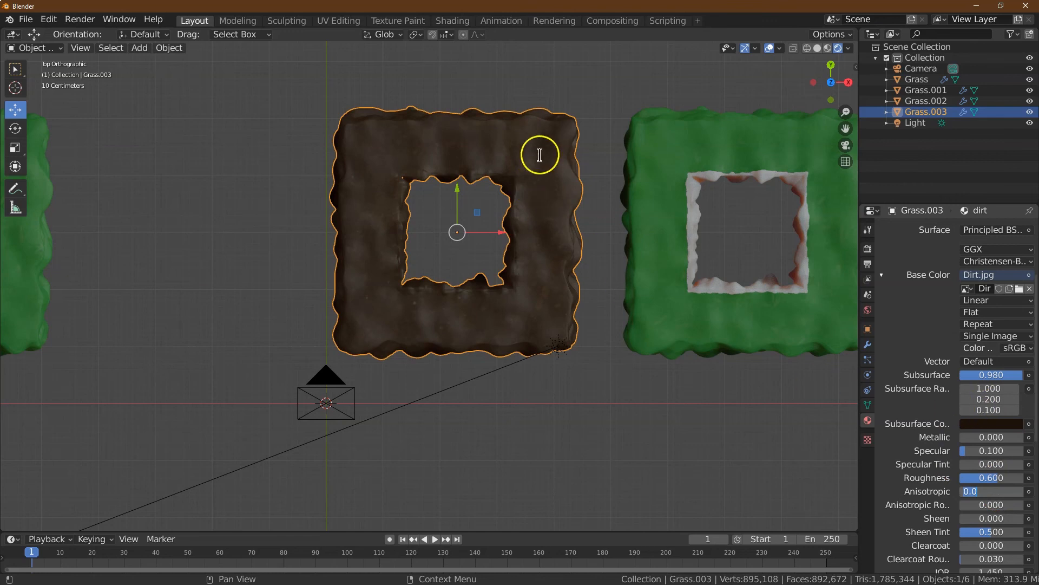
# Duplicate the dirt block about -5.02 m along X and move the copy about -5.85 m along Y.
pyautogui.click(599, 122)
pyautogui.moveTo(852, 102); pyautogui.dragTo(848, 107)
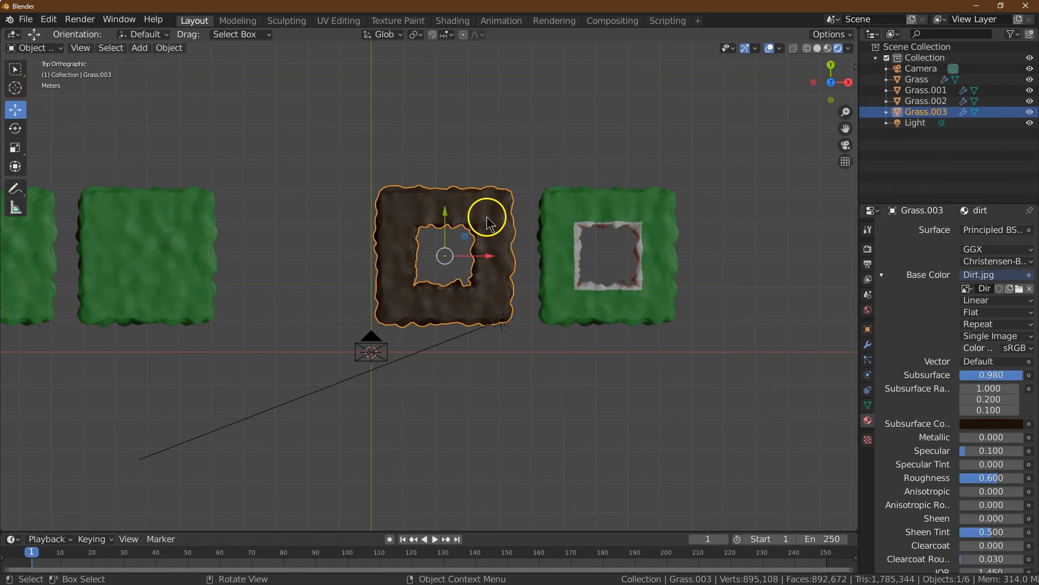
pyautogui.click(164, 53)
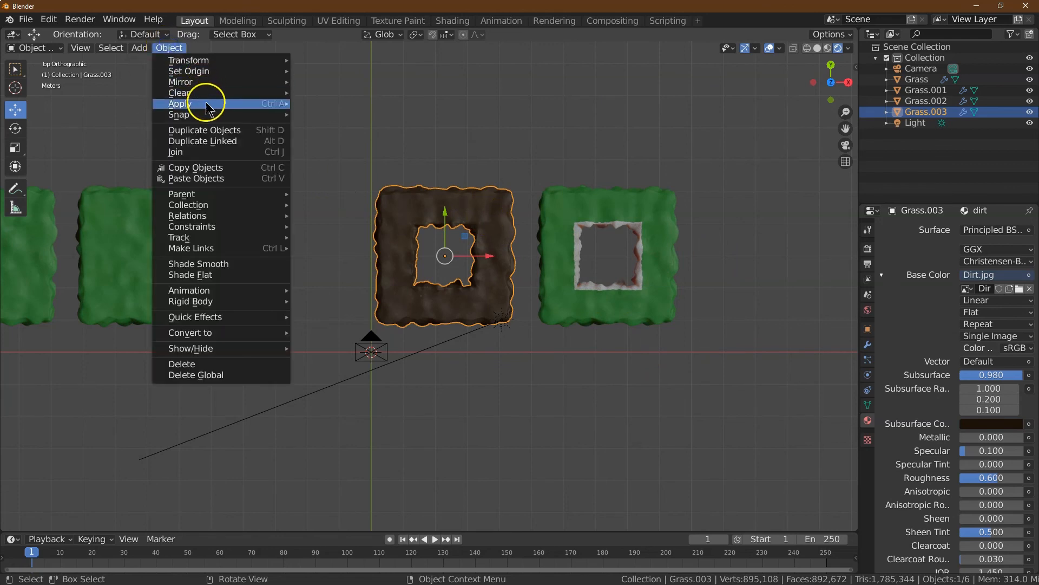
pyautogui.moveTo(202, 196)
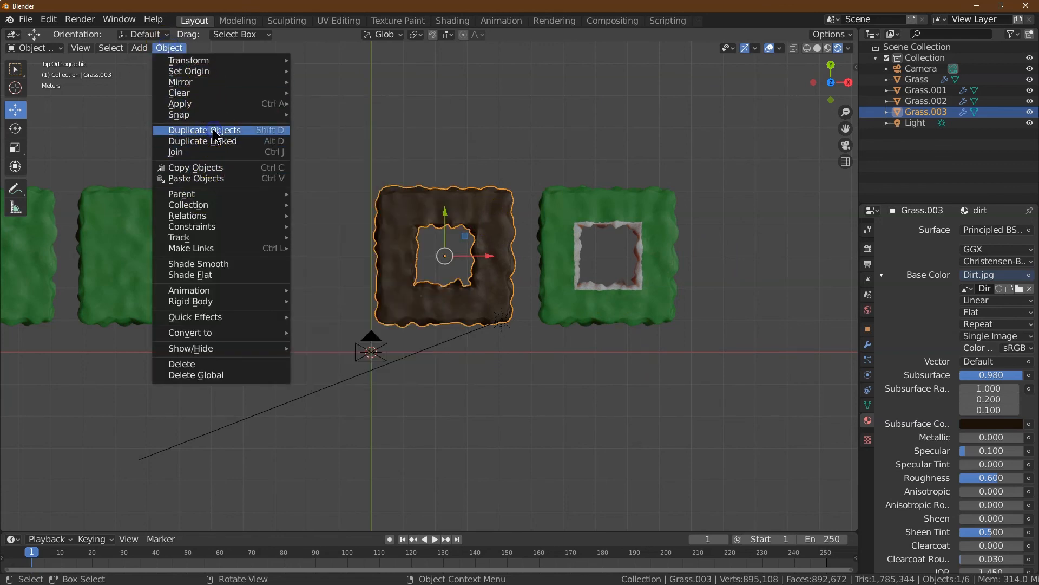
pyautogui.click(215, 135)
pyautogui.press('x')
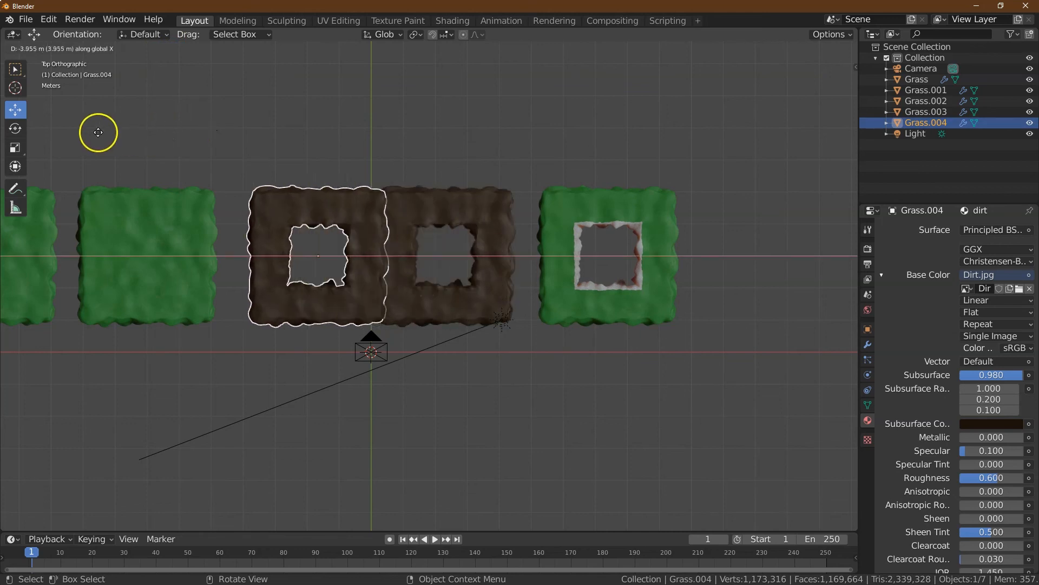
pyautogui.click(50, 128)
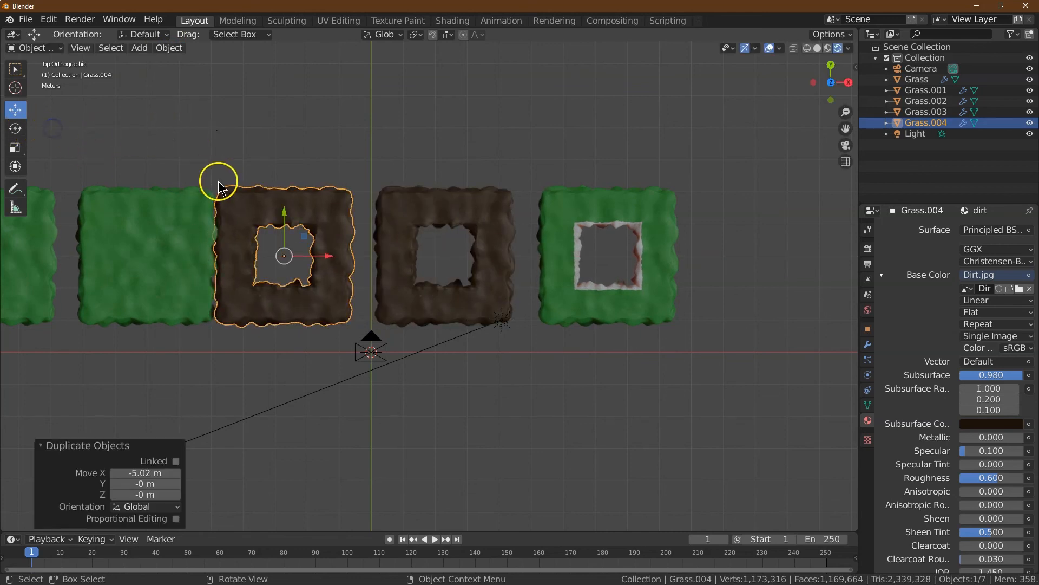
pyautogui.moveTo(288, 216); pyautogui.dragTo(289, 403)
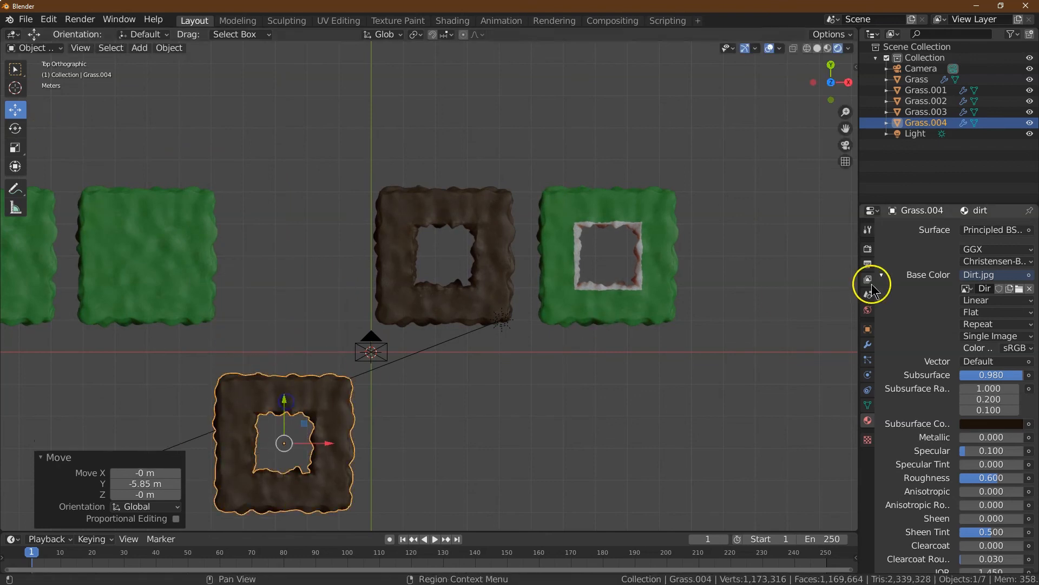
# Assign the existing stone material to the duplicated block in a second slot and remove its dirt material slot.
pyautogui.moveTo(843, 127); pyautogui.dragTo(1038, 5)
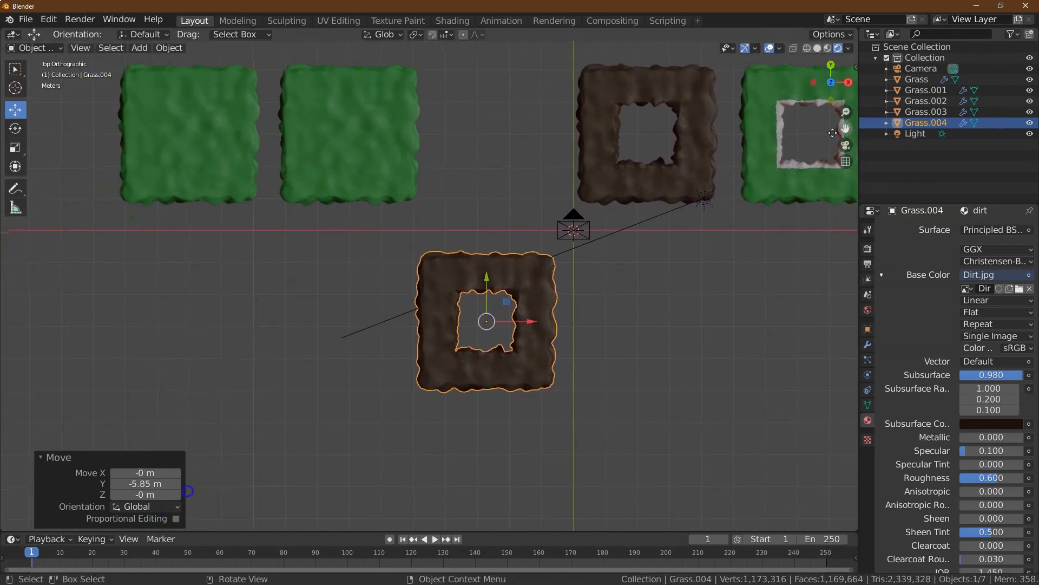
pyautogui.moveTo(848, 112); pyautogui.dragTo(758, 285)
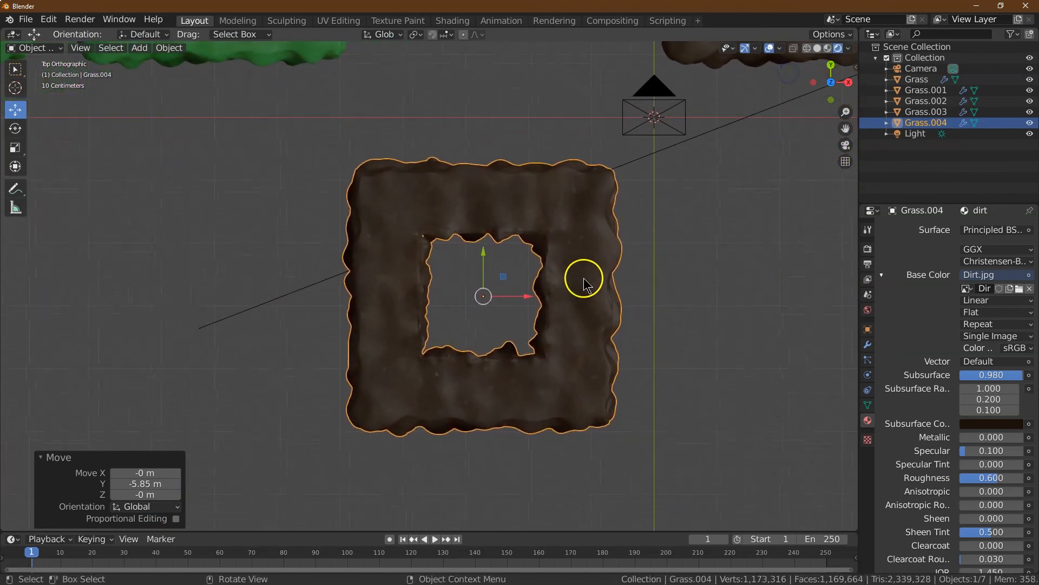
pyautogui.scroll(3, 930, 300)
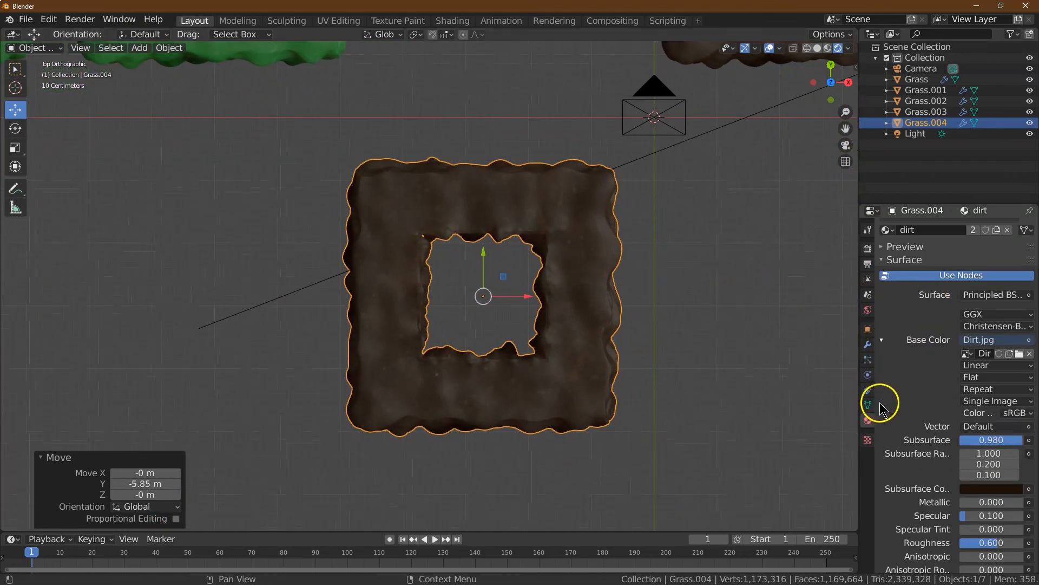
pyautogui.scroll(2, 888, 314)
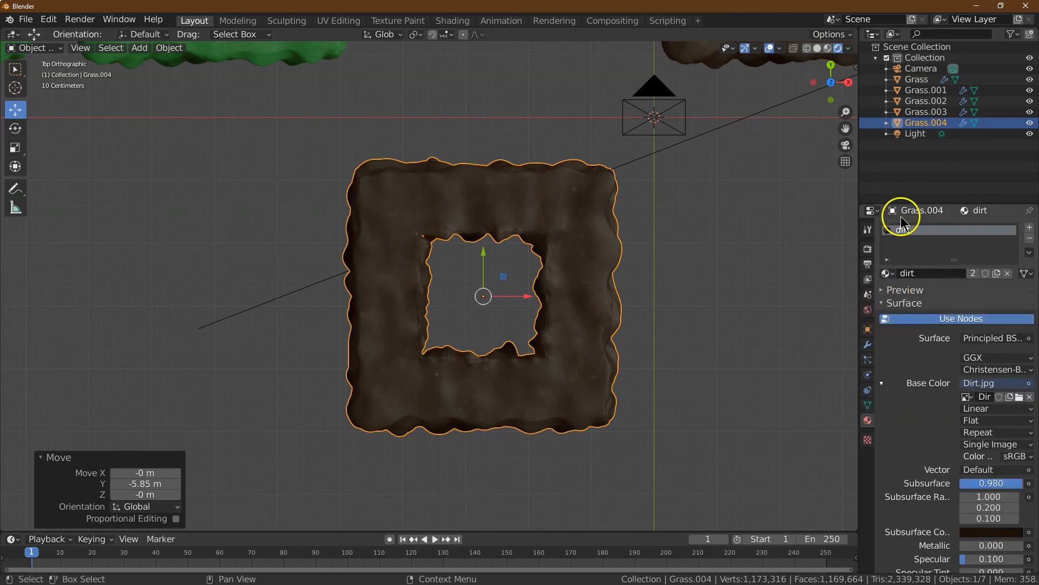
pyautogui.click(1029, 227)
pyautogui.click(887, 296)
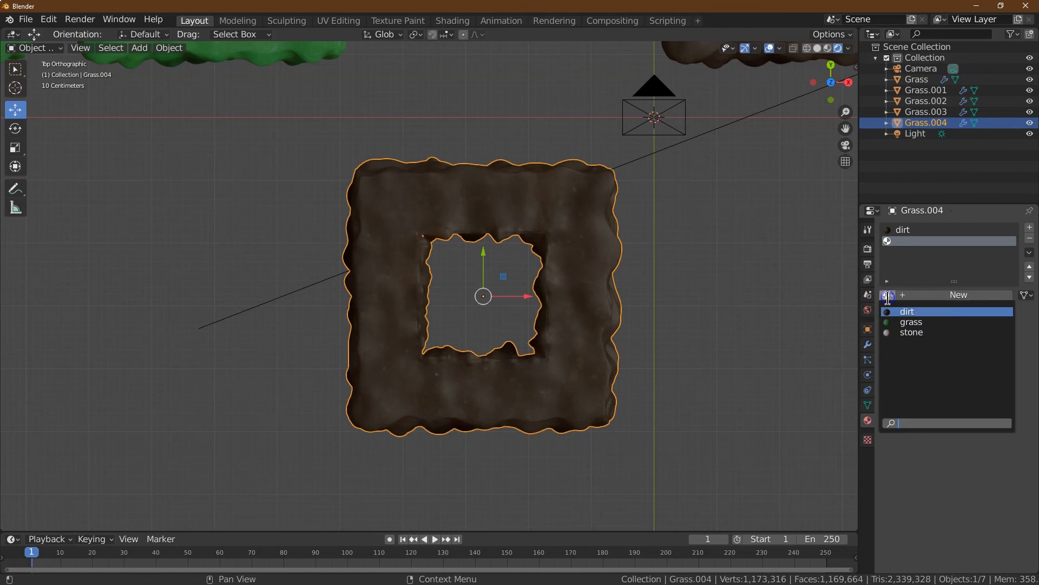
pyautogui.click(892, 335)
pyautogui.click(911, 231)
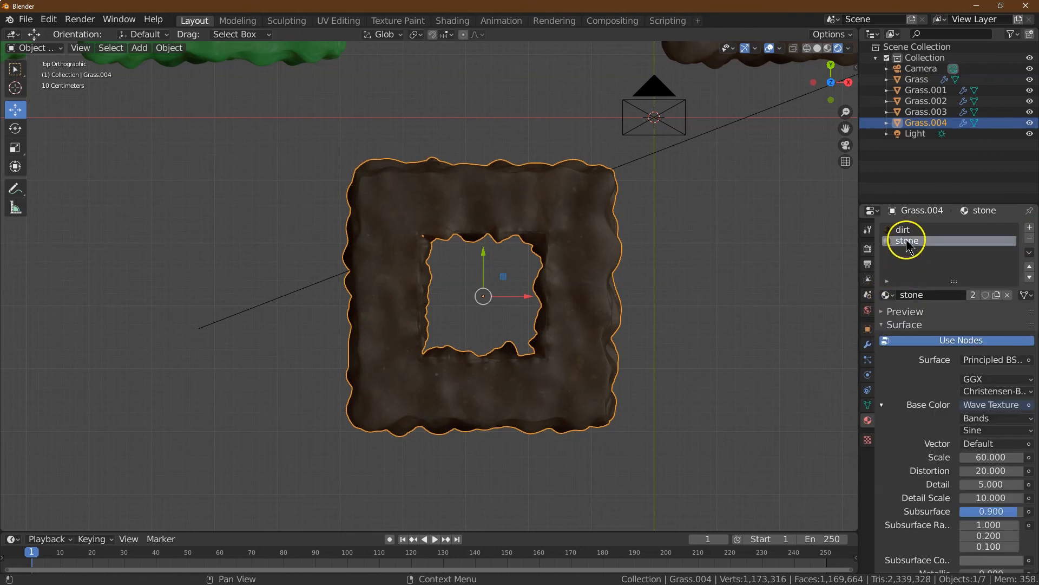
pyautogui.click(1030, 239)
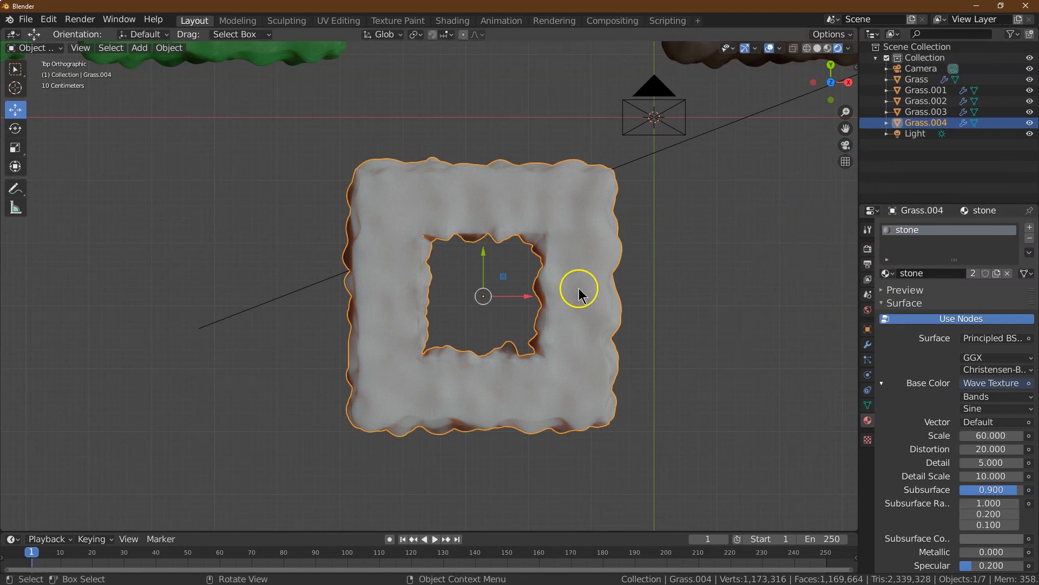
# Darken the stone material's subsurface color slightly.
pyautogui.scroll(-4, 953, 444)
pyautogui.scroll(-8, 953, 450)
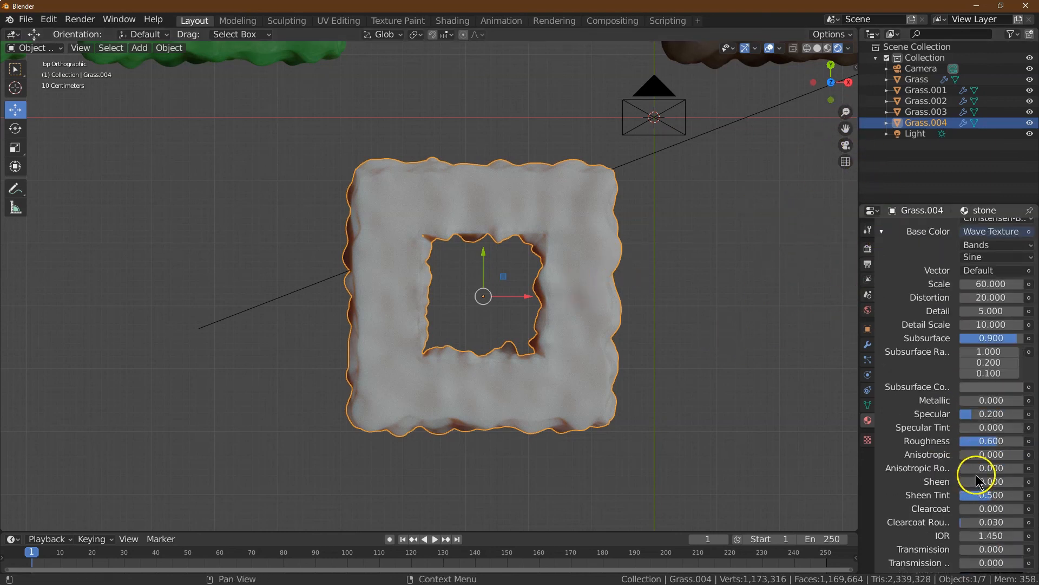
pyautogui.click(994, 282)
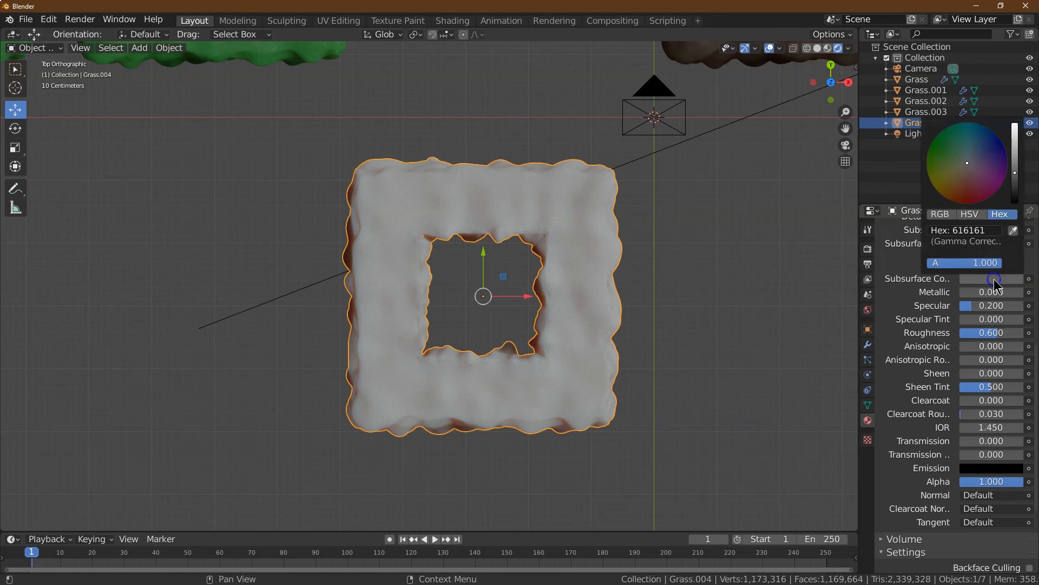
pyautogui.click(1016, 179)
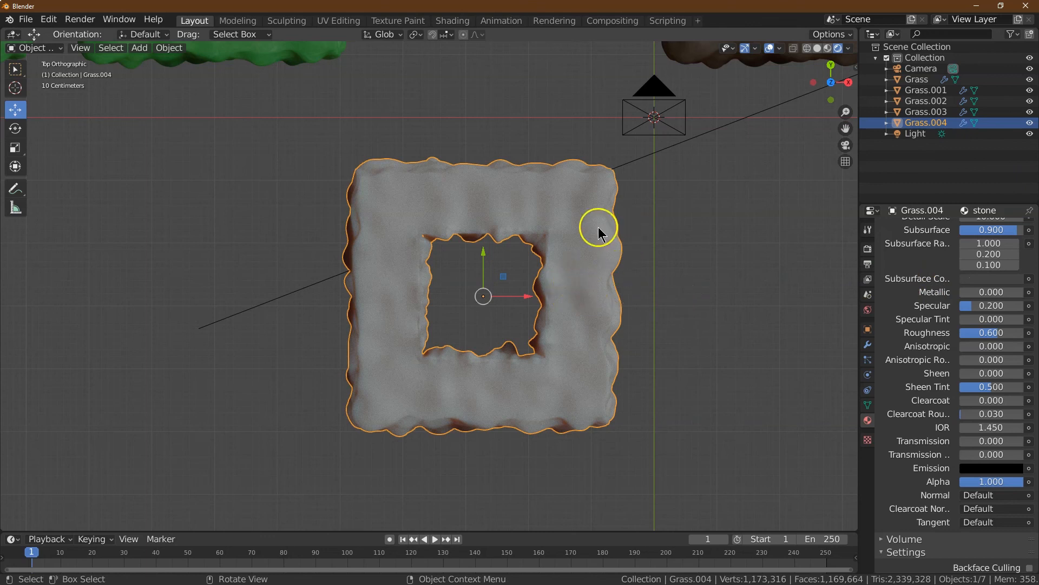
# Put the stone block into Edit Mode and display the scene in Material Preview shading.
pyautogui.moveTo(830, 76); pyautogui.dragTo(833, 77)
pyautogui.click(34, 48)
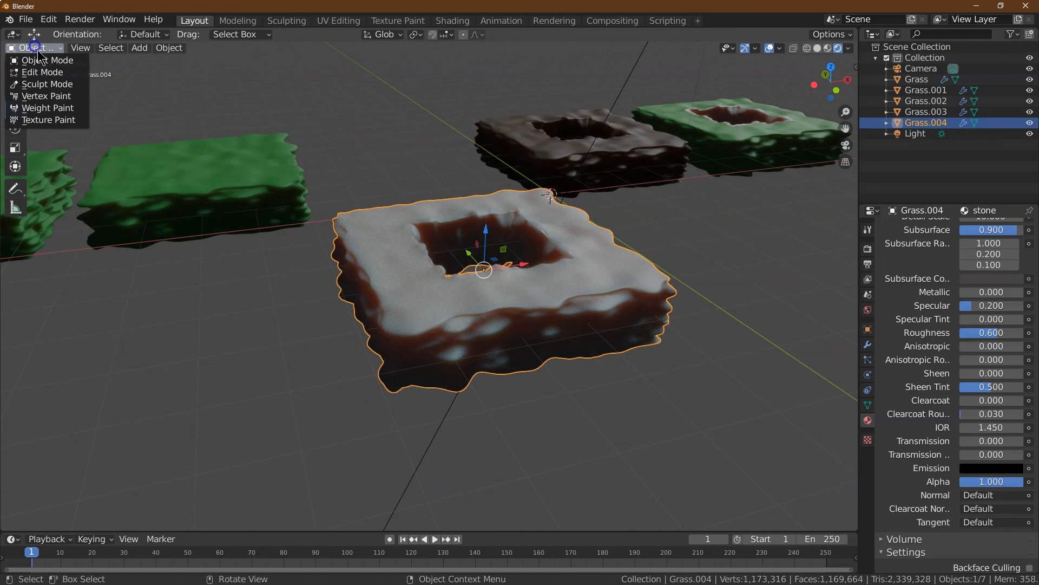
pyautogui.click(45, 69)
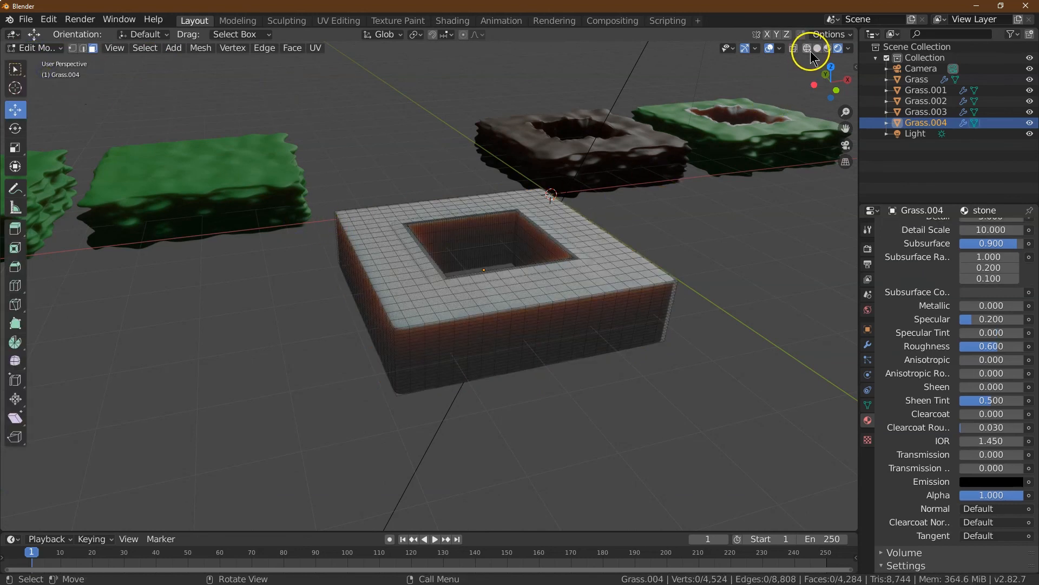
pyautogui.click(827, 48)
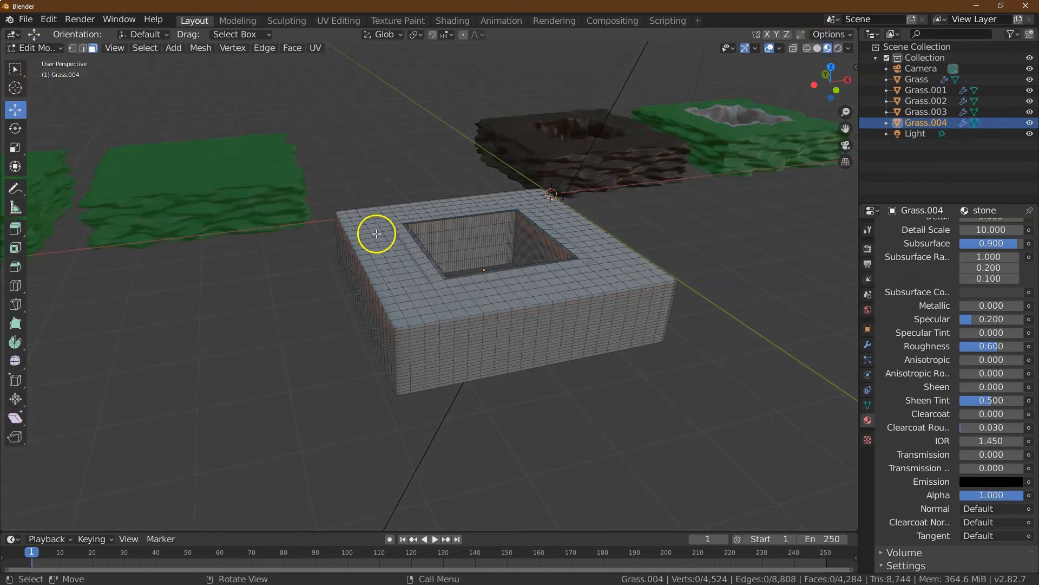
pyautogui.click(145, 50)
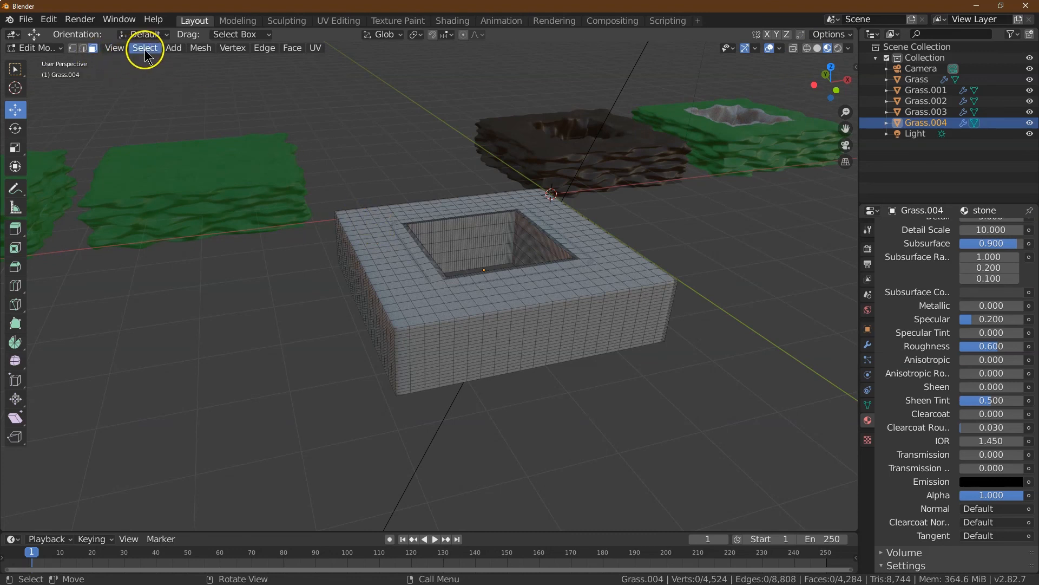
pyautogui.click(155, 62)
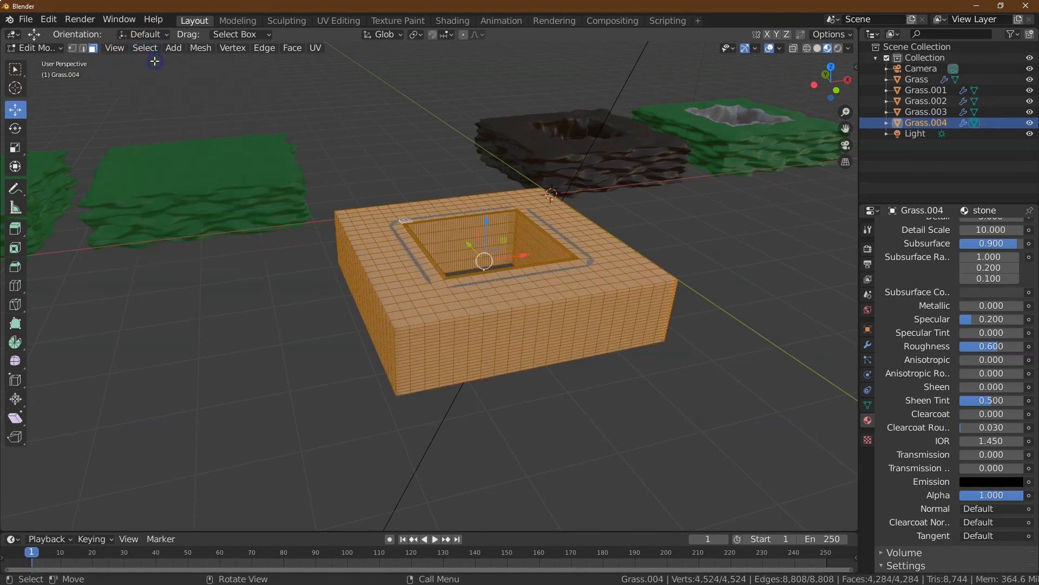
pyautogui.click(291, 49)
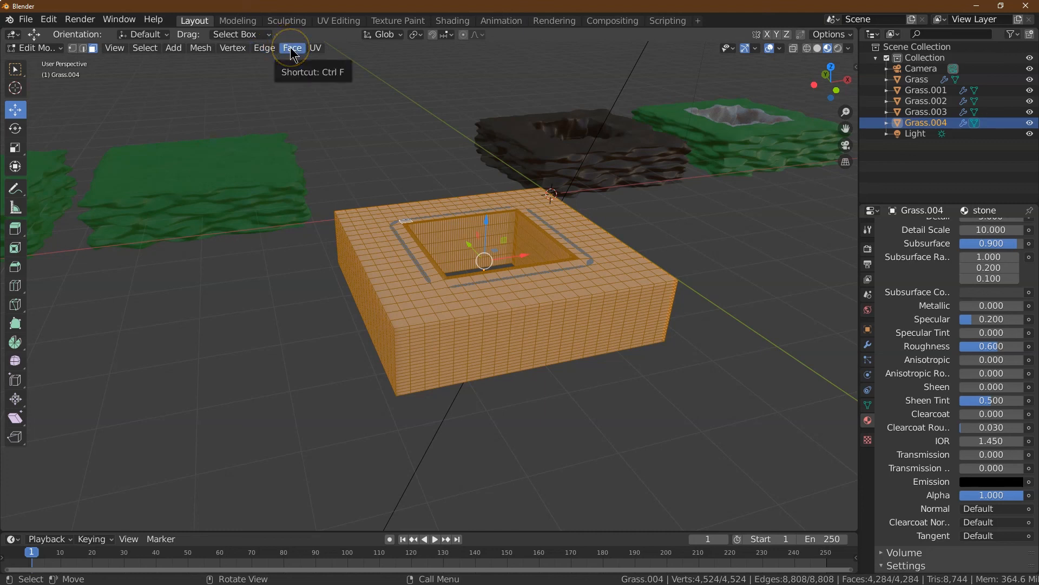
# Box-select only the stone block's upward-facing faces from the top view and poke them.
pyautogui.click(831, 67)
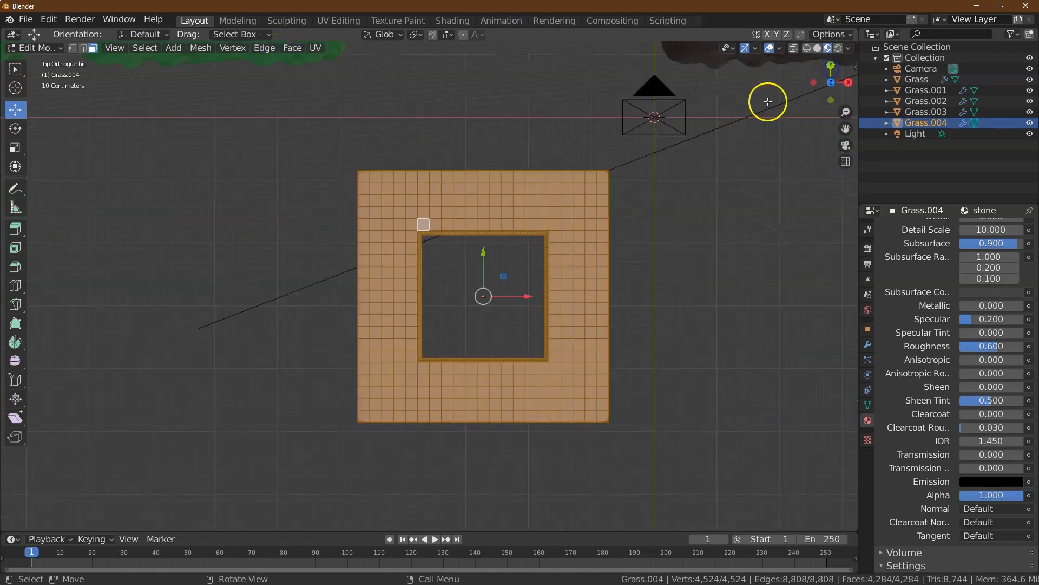
pyautogui.click(514, 257)
pyautogui.moveTo(362, 175); pyautogui.dragTo(602, 418)
pyautogui.click(293, 48)
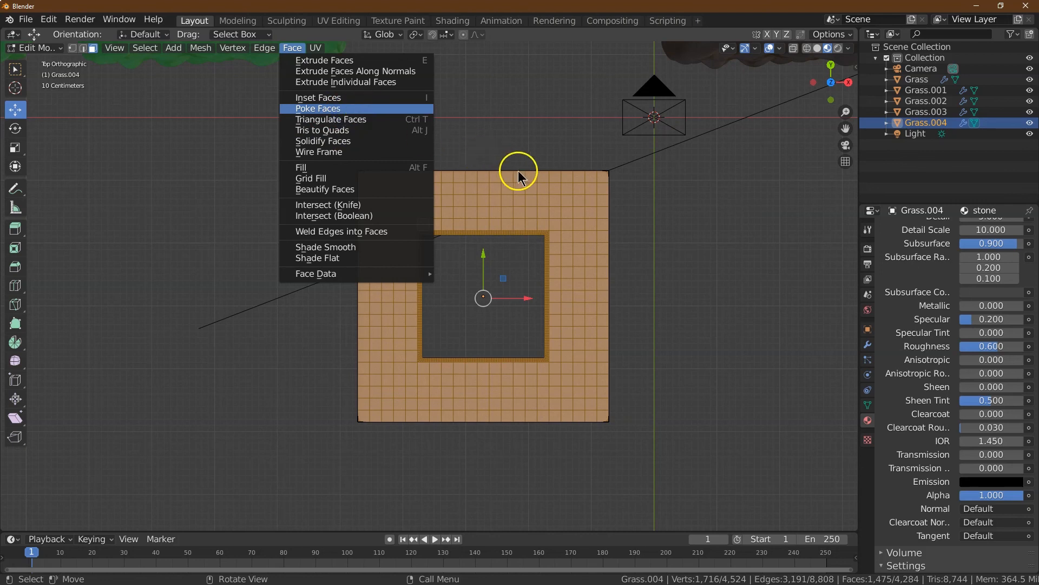
pyautogui.press('Return')
# Examine the poked stone block in Object Mode from a perspective view and return to Edit Mode.
pyautogui.moveTo(831, 81); pyautogui.dragTo(836, 492)
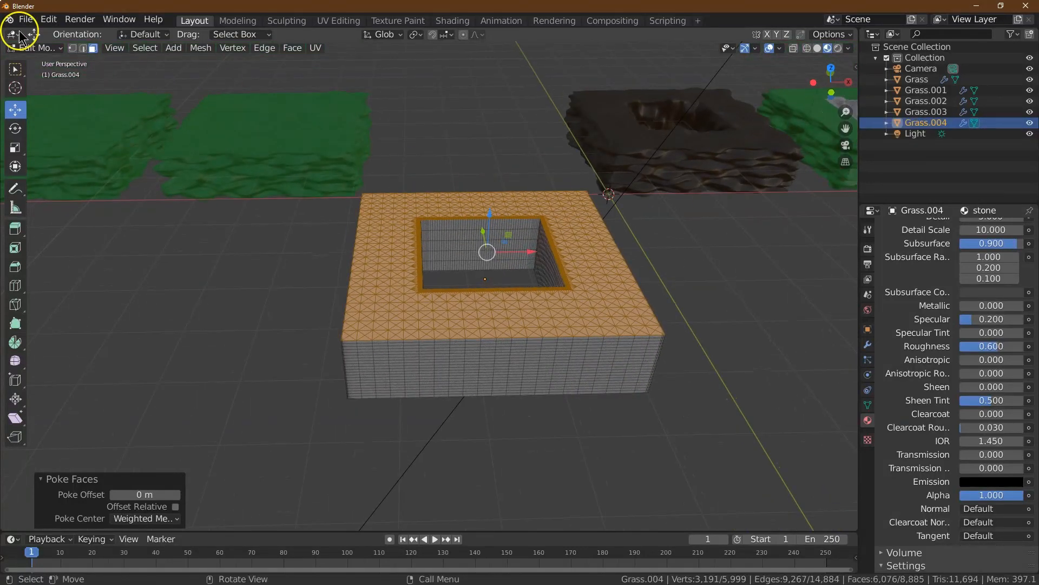
pyautogui.click(38, 48)
pyautogui.click(46, 61)
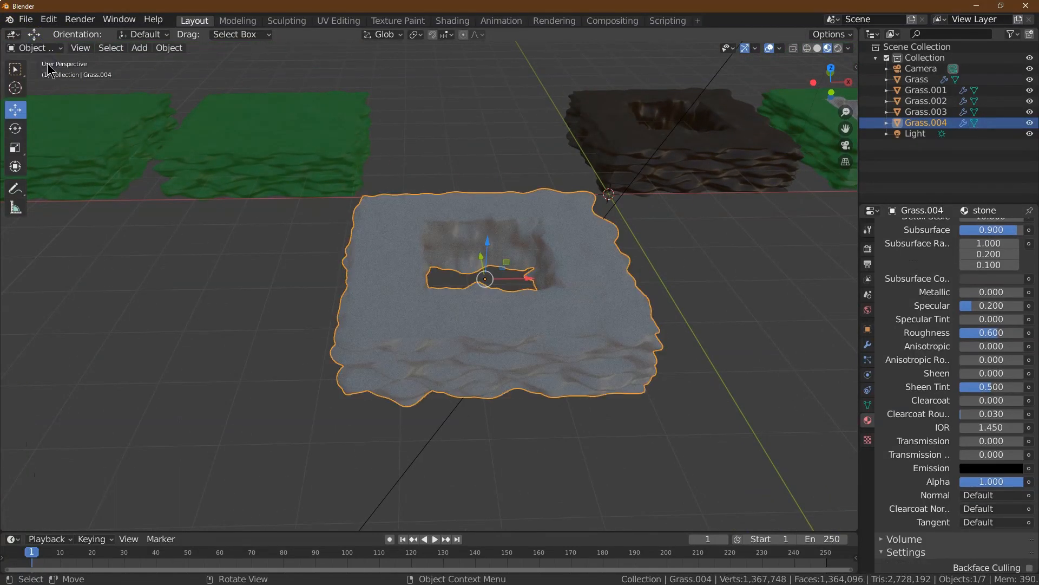
pyautogui.click(27, 48)
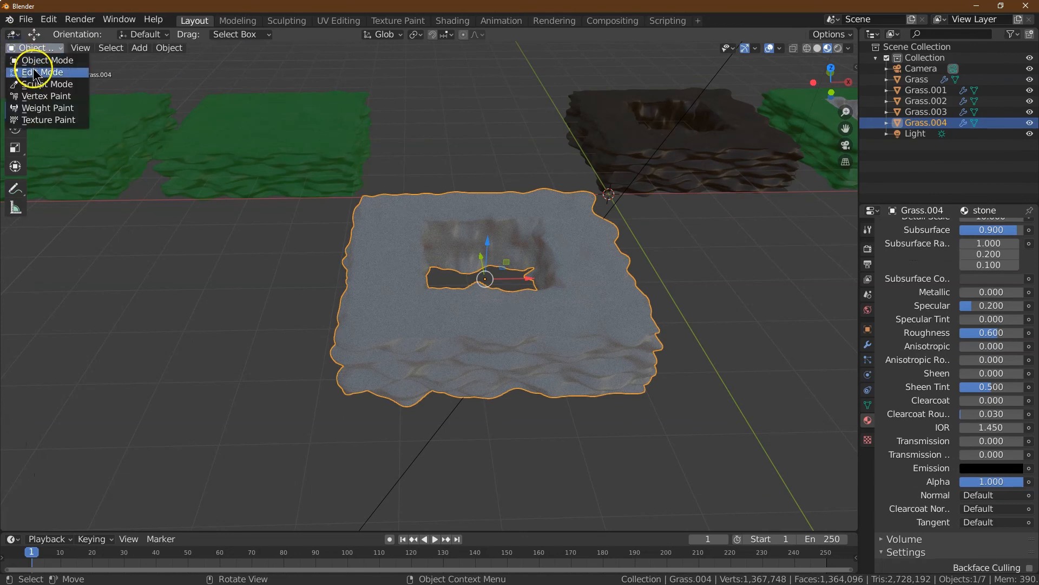
pyautogui.click(35, 73)
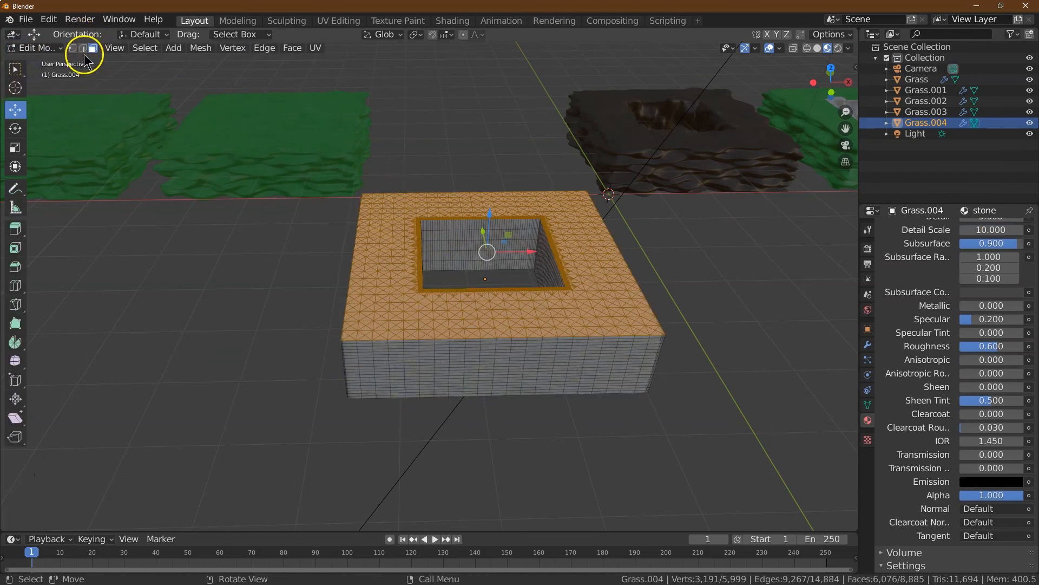
# Clear the face selection and randomly select 20% of the stone block's faces.
pyautogui.click(181, 230)
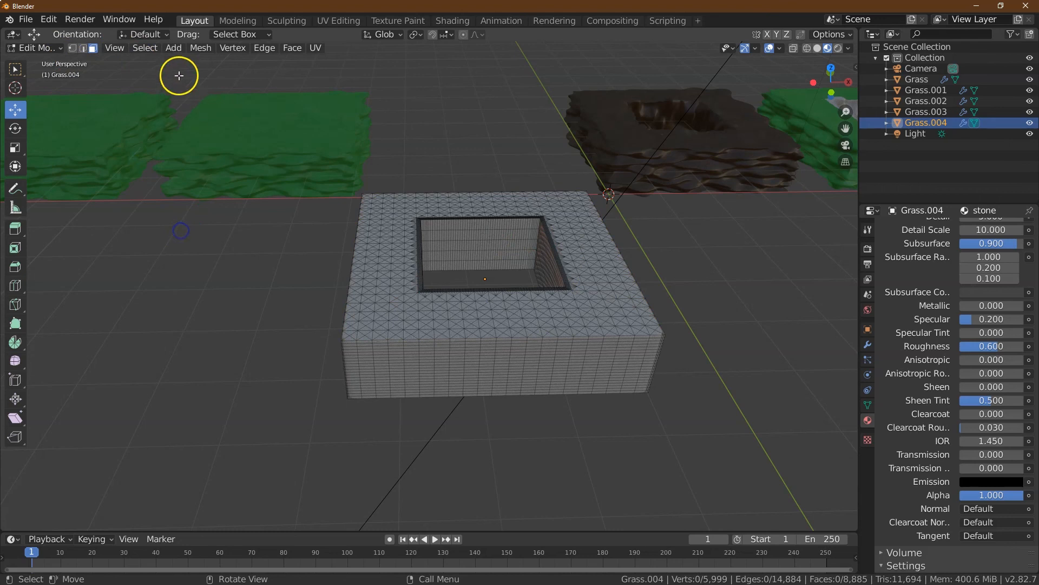
pyautogui.click(141, 49)
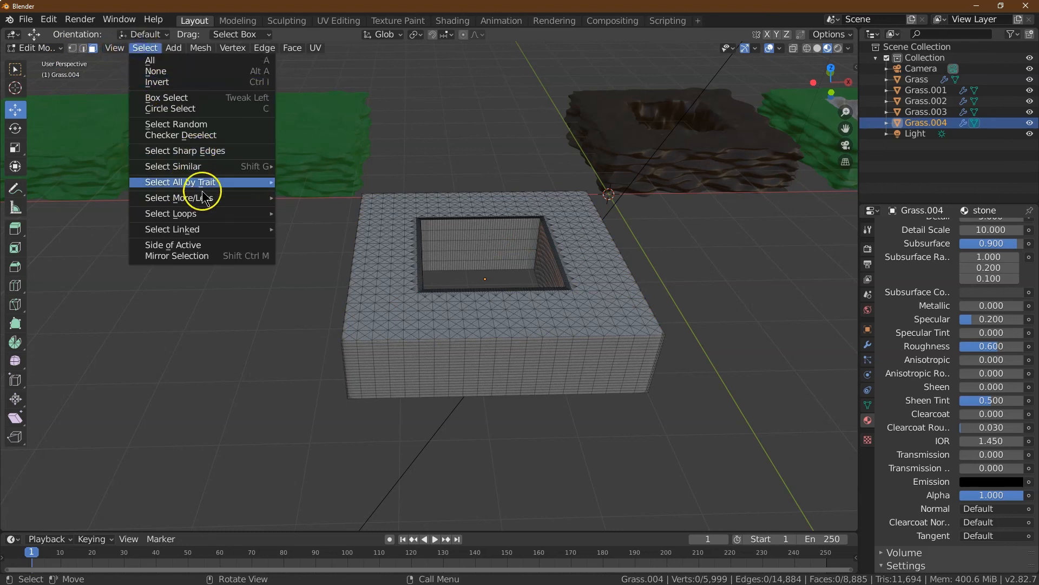
pyautogui.click(212, 125)
pyautogui.click(167, 494)
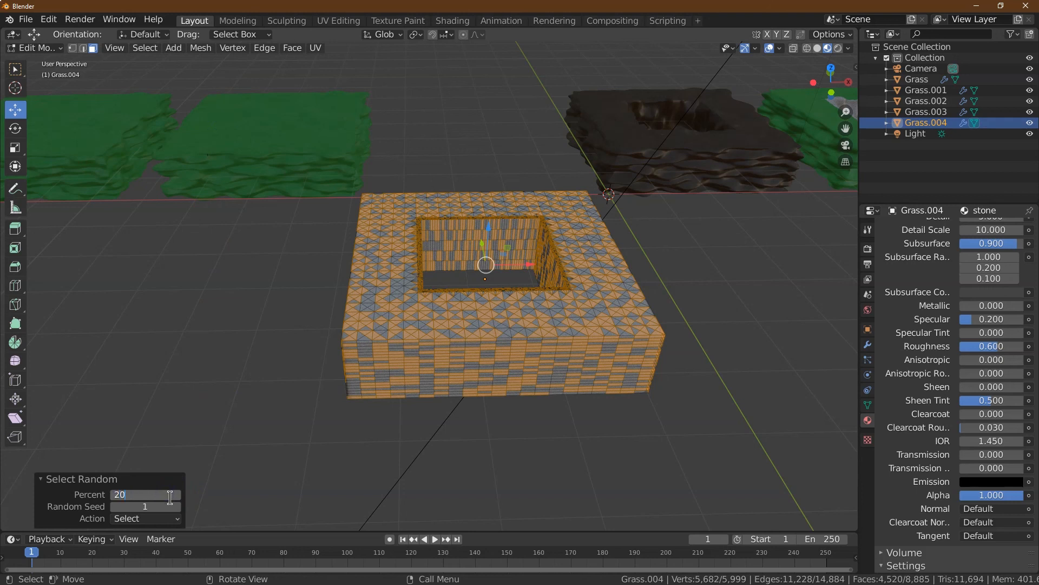
pyautogui.write('20')
pyautogui.press('Tab')
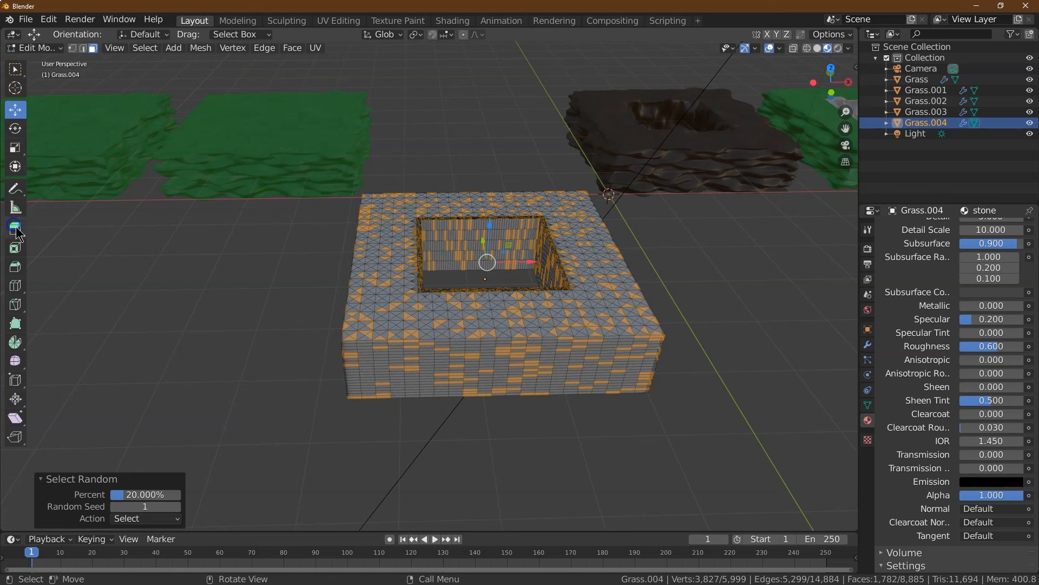
# Scale the randomly selected faces of the stone block to 0.98 in X, 1.1 in Y and 1.2 in Z.
pyautogui.click(16, 154)
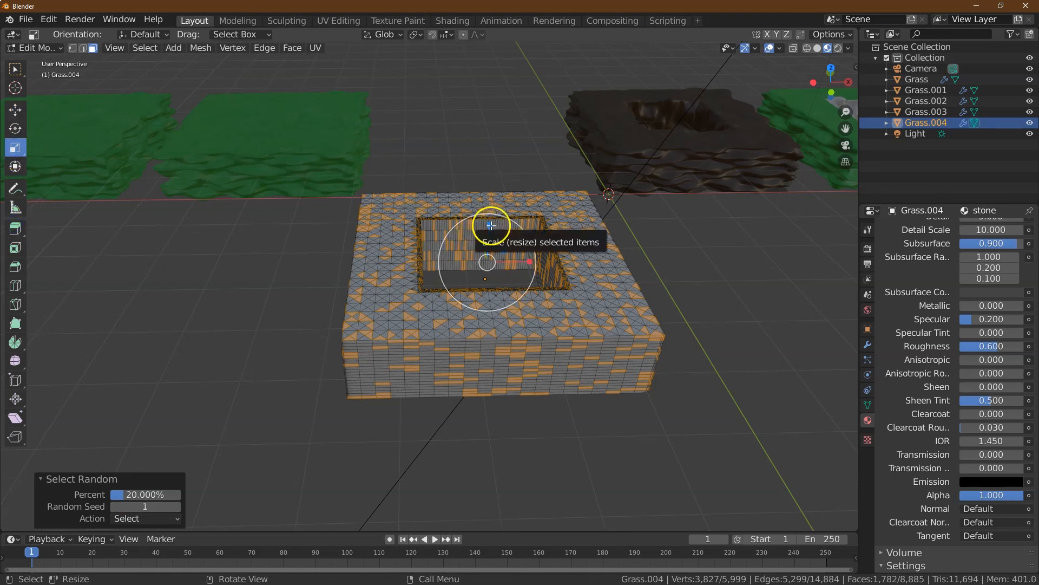
pyautogui.moveTo(491, 224); pyautogui.dragTo(490, 216)
pyautogui.click(135, 495)
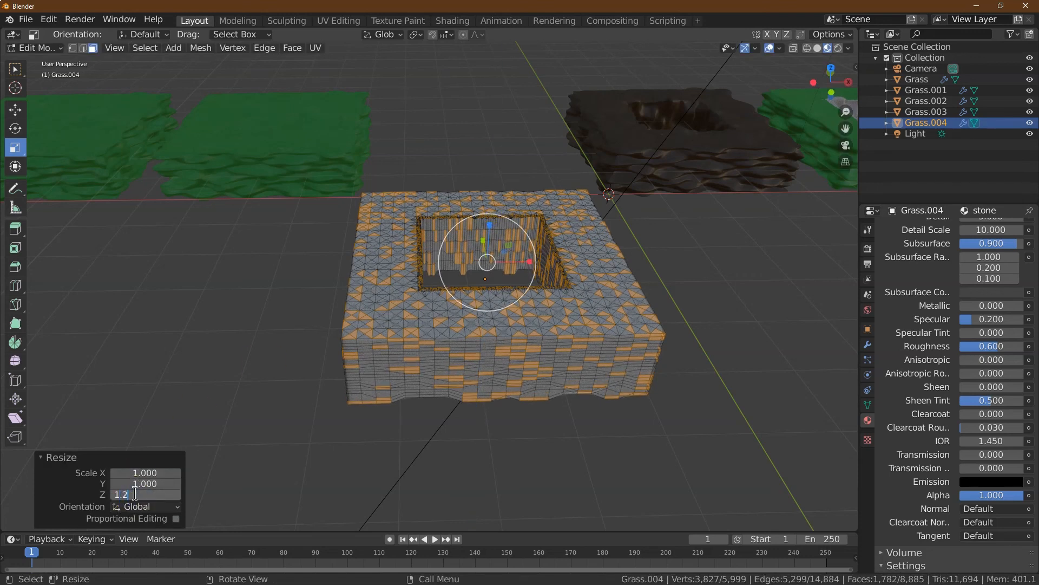
pyautogui.write('1.2')
pyautogui.press('Tab')
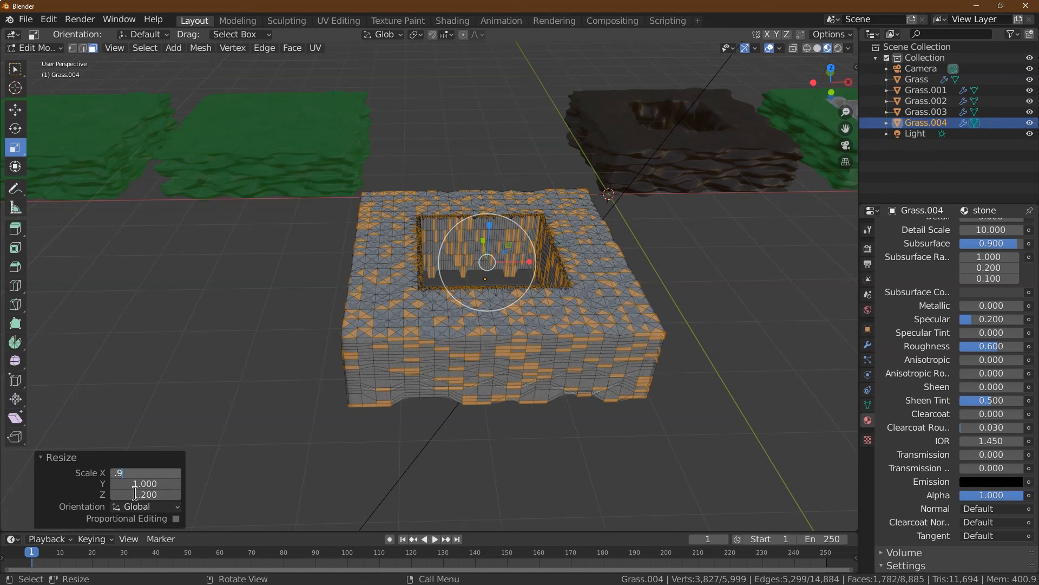
pyautogui.press('Tab')
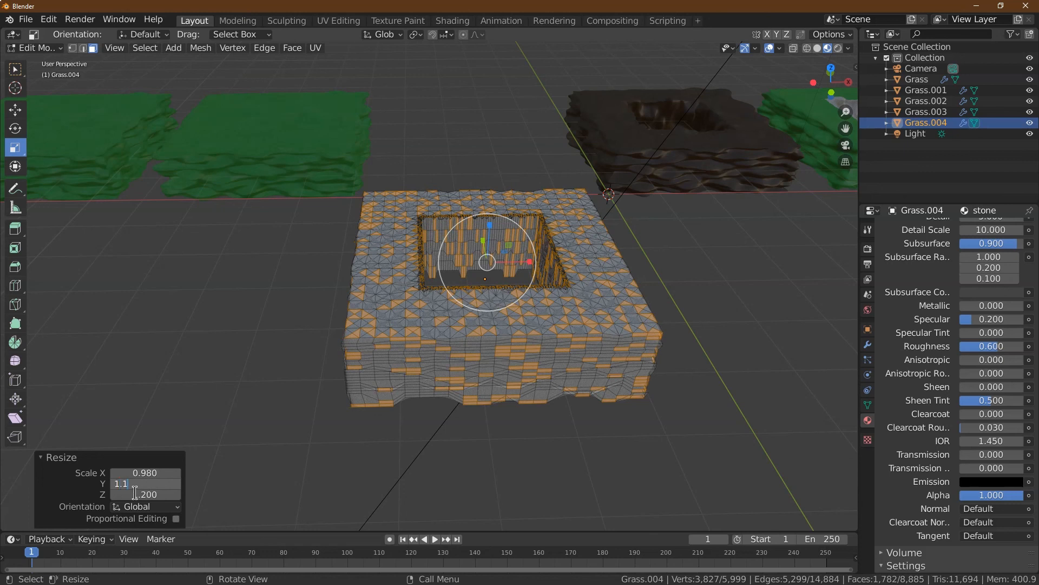
pyautogui.press('Tab')
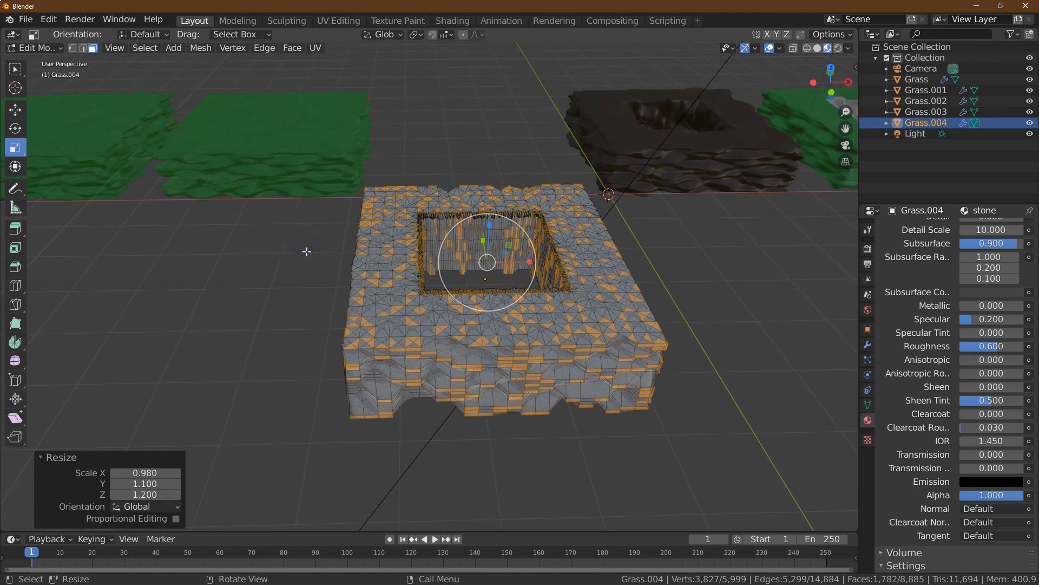
# Clear the face selection, switch to vertex selection and randomly select vertices of the stone block.
pyautogui.hotkey('alt', 'a')
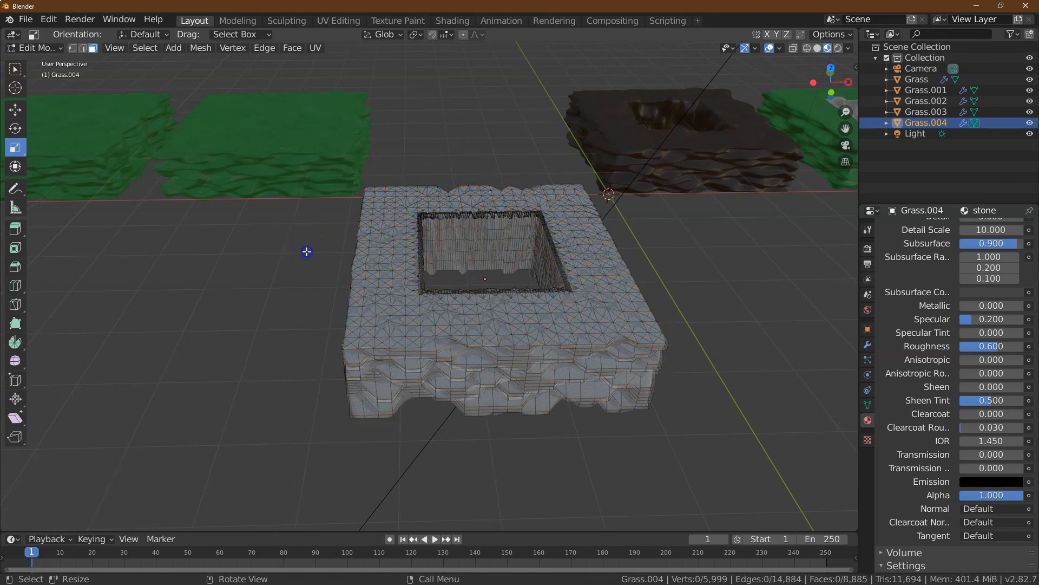
pyautogui.click(72, 48)
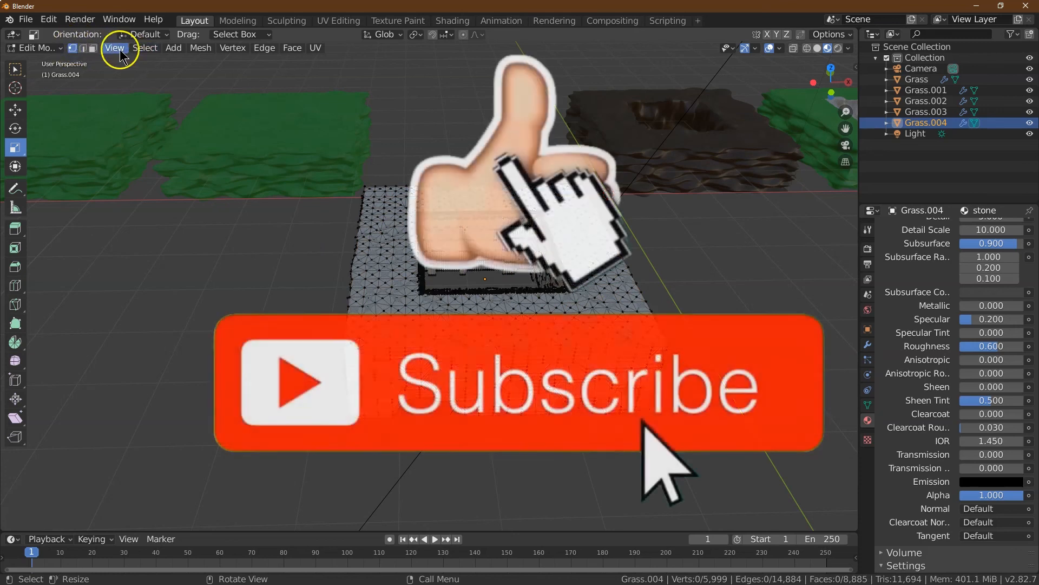
pyautogui.click(143, 48)
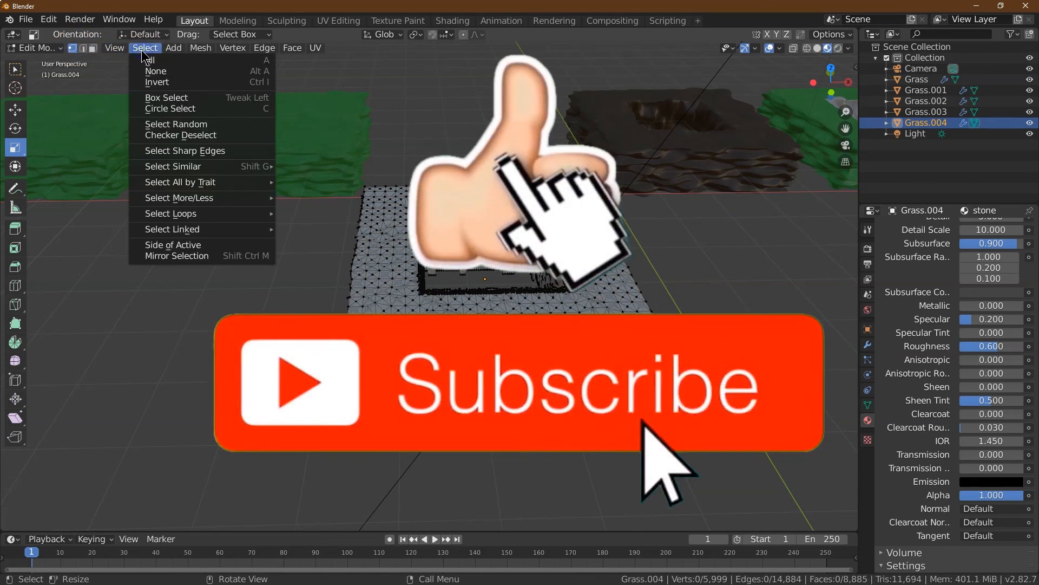
pyautogui.click(199, 125)
# Move the randomly selected vertices of the stone block 0.1 m upward along Z.
pyautogui.click(16, 109)
pyautogui.moveTo(488, 231); pyautogui.dragTo(488, 218)
pyautogui.click(157, 493)
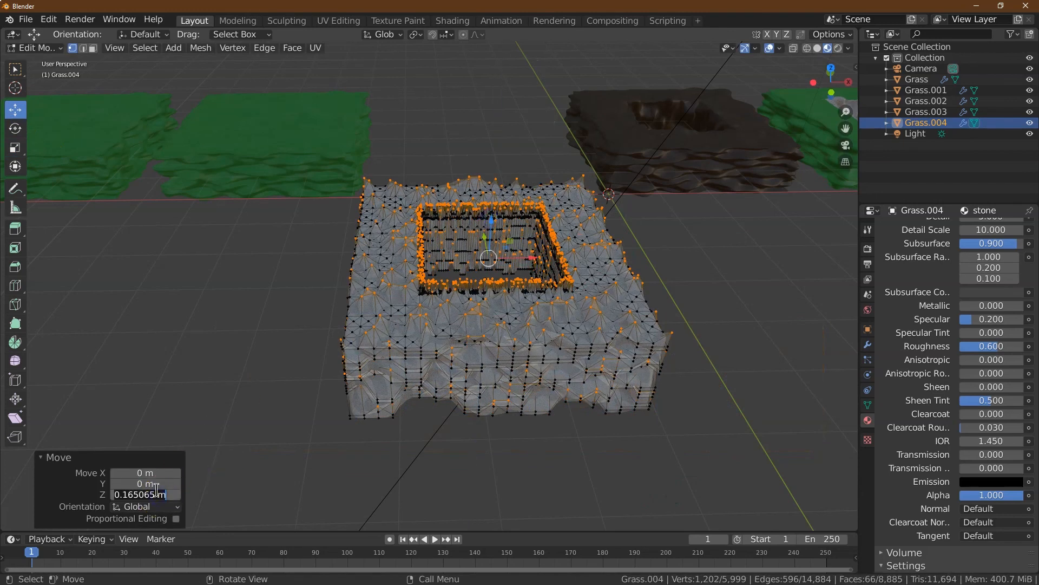
pyautogui.write('.1')
pyautogui.press('Tab')
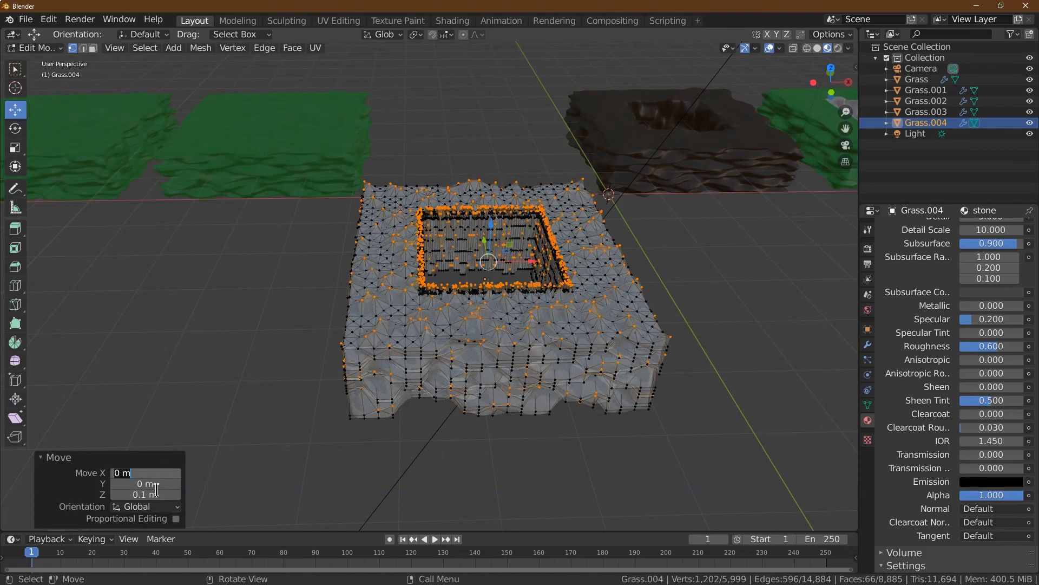
# Offset the selected stone block vertices by 0.02 m in X and 0.03 m in Y, and return to Object Mode.
pyautogui.press('Tab')
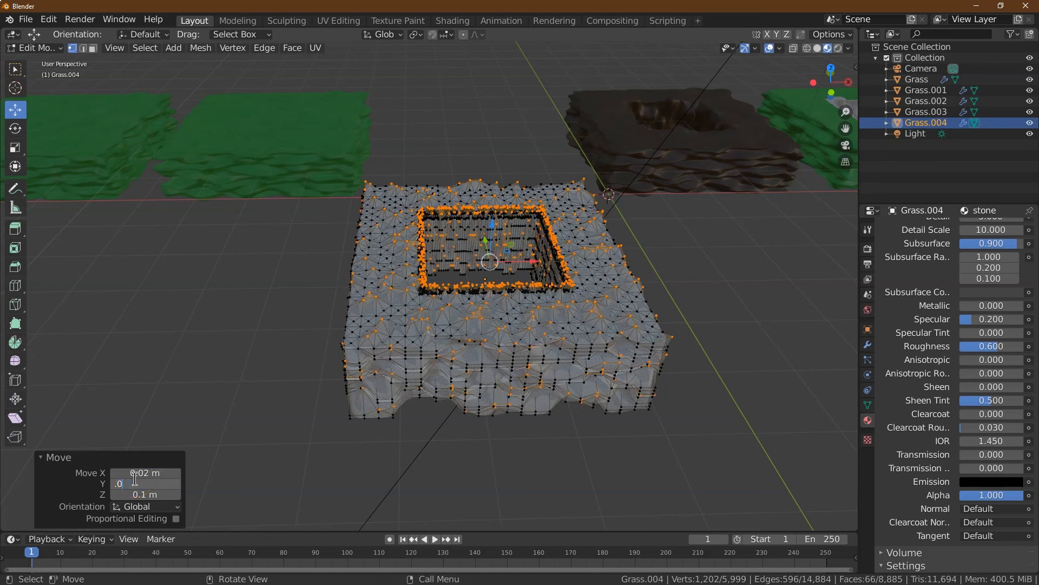
pyautogui.write('.03')
pyautogui.press('Tab')
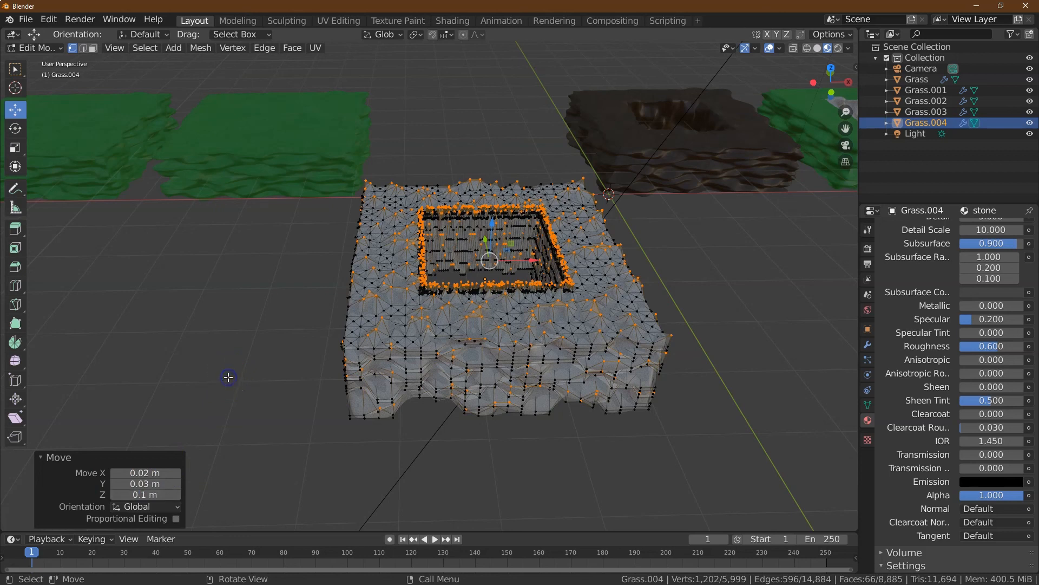
pyautogui.click(228, 377)
pyautogui.click(38, 47)
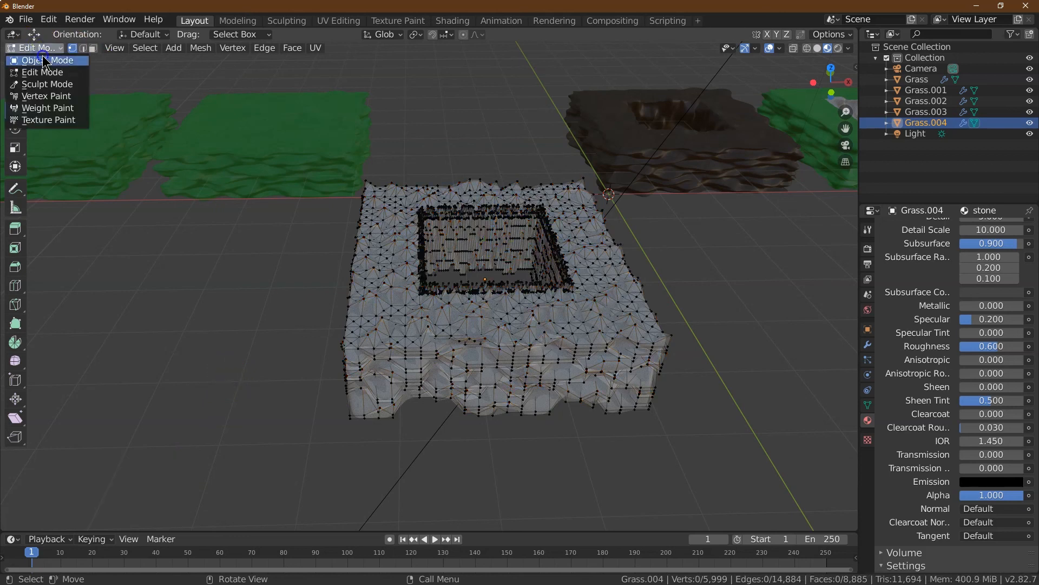
pyautogui.click(45, 61)
pyautogui.moveTo(818, 86)
pyautogui.mouseDown()
pyautogui.moveTo(801, 127)
pyautogui.moveTo(812, 84)
pyautogui.mouseUp()
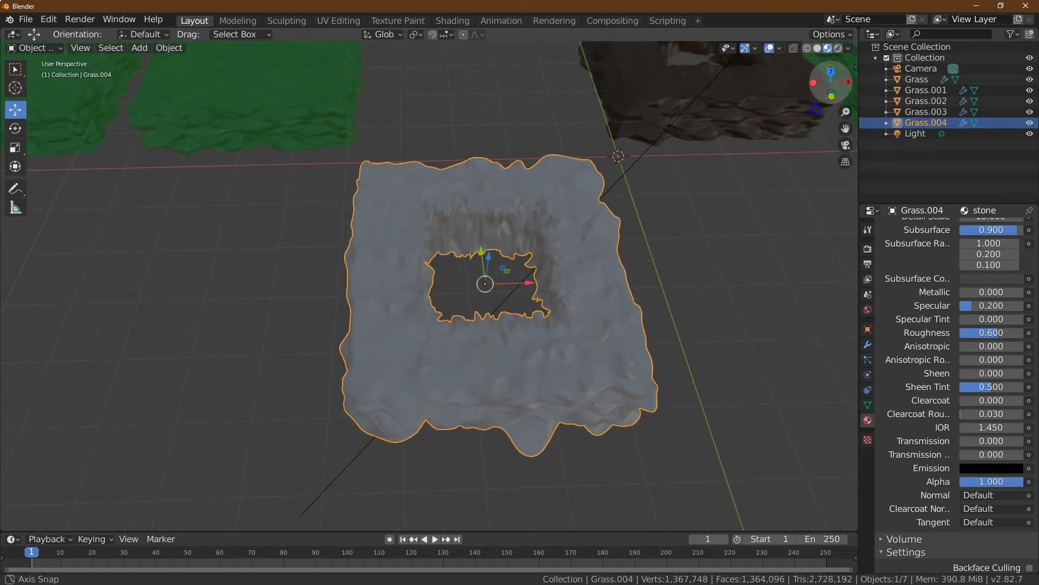
# Lower the stone block's render and viewport subdivision levels to 1.
pyautogui.click(868, 345)
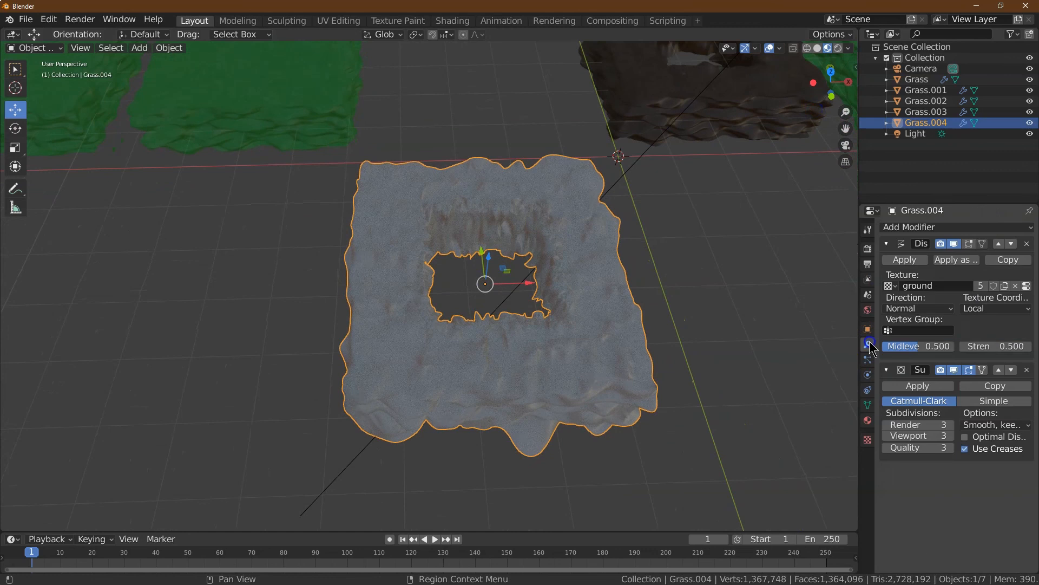
pyautogui.click(885, 436)
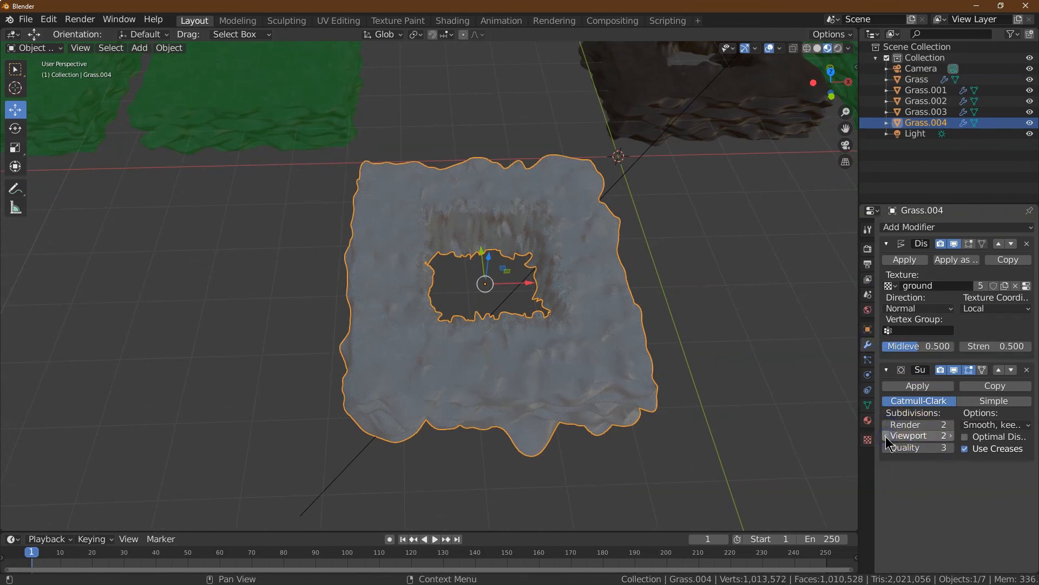
pyautogui.click(885, 437)
pyautogui.click(886, 425)
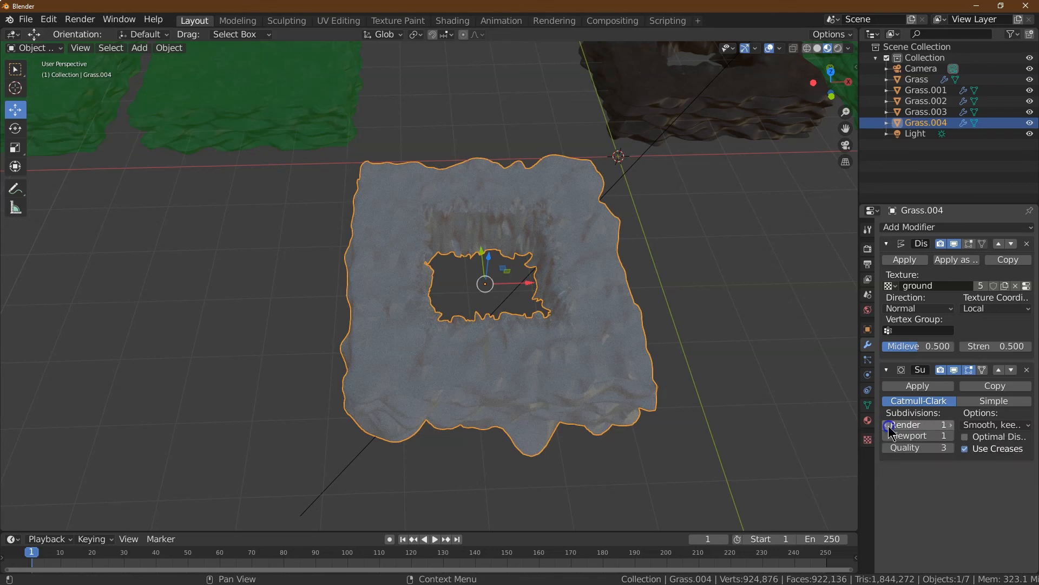
# Set the stone block's render and viewport subdivision levels to 2 and its Displace strength to 1.
pyautogui.click(832, 71)
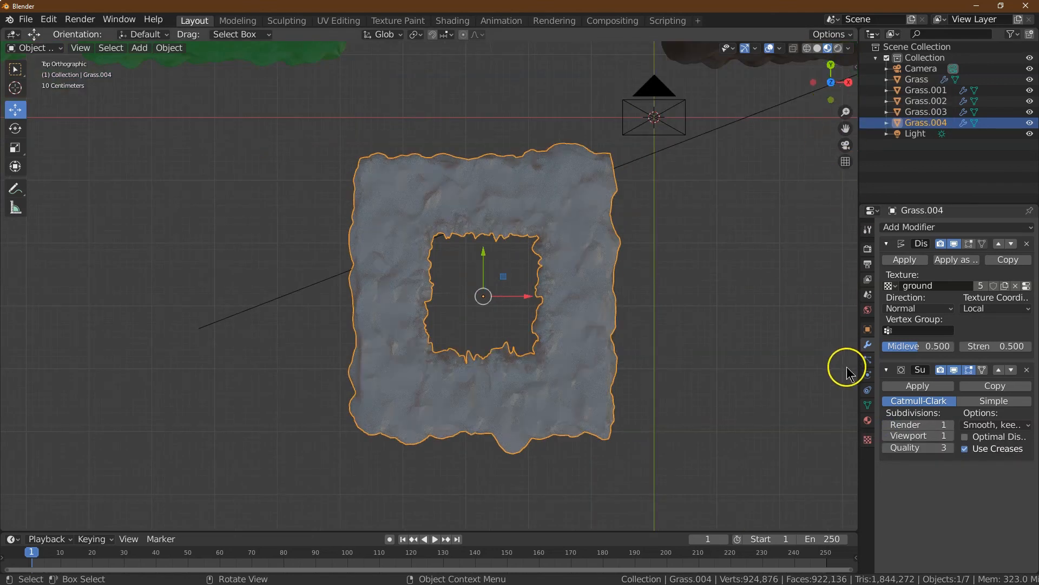
pyautogui.click(951, 436)
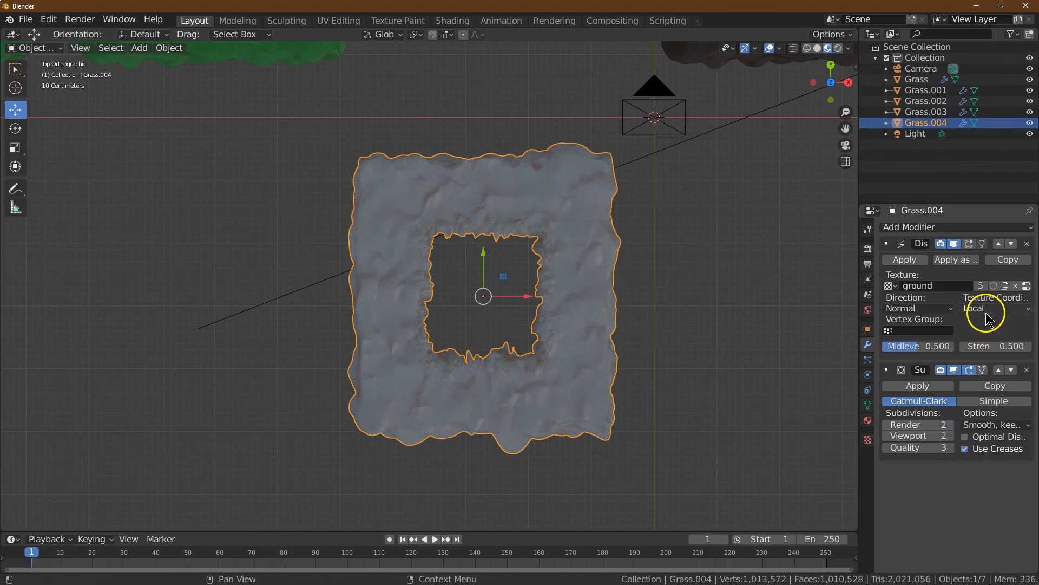
pyautogui.click(999, 345)
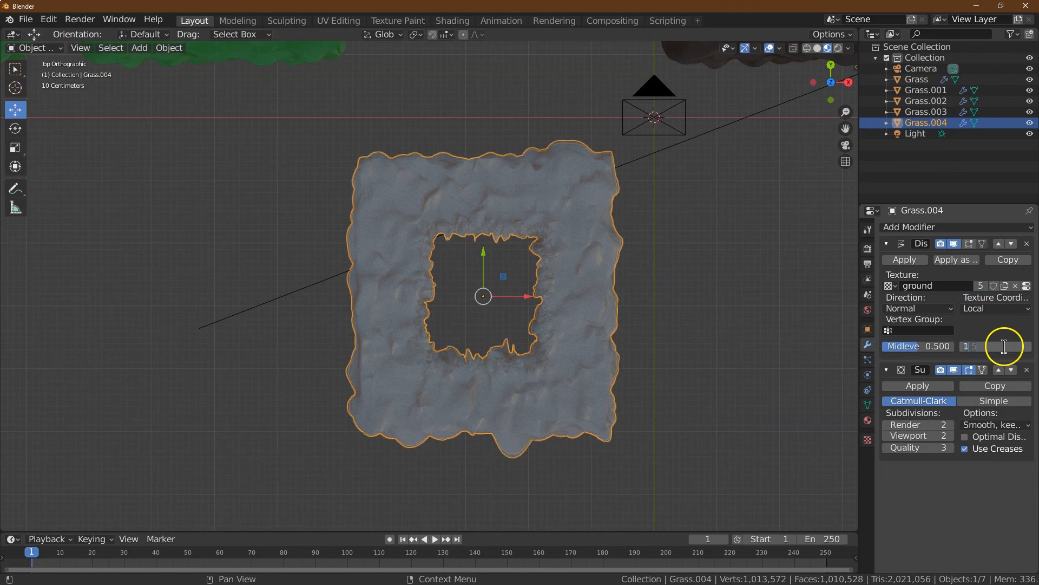
pyautogui.write('1')
pyautogui.press('Return')
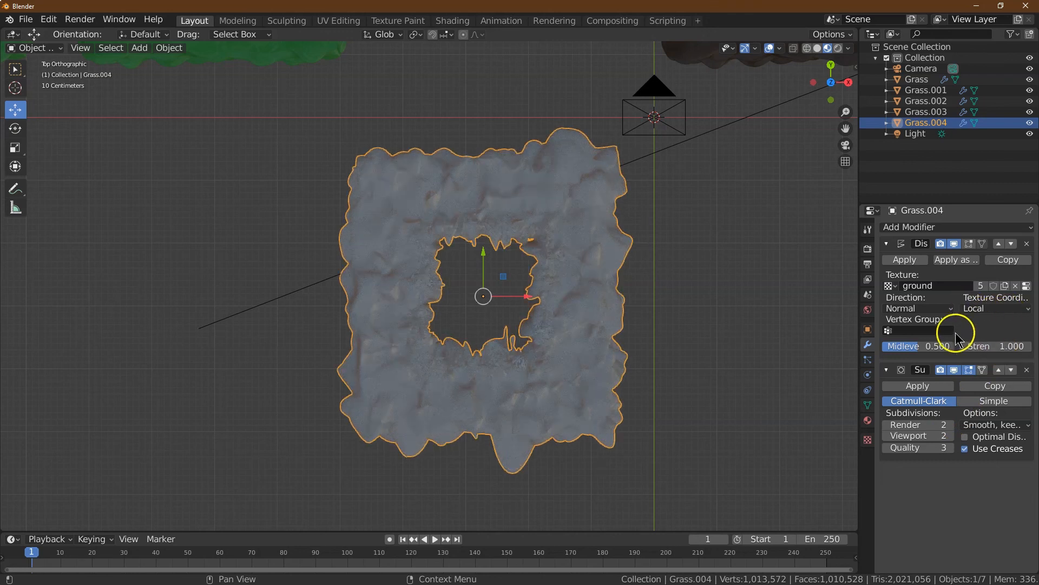
# Raise the stone block's render and viewport subdivision levels to 3 and deselect the block.
pyautogui.moveTo(823, 81); pyautogui.dragTo(833, 93)
pyautogui.click(830, 70)
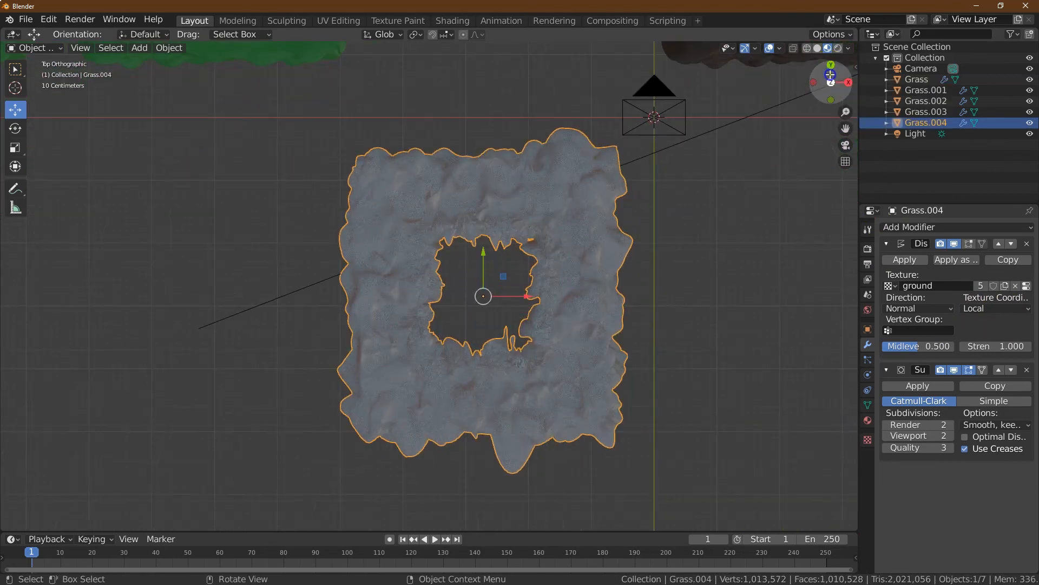
pyautogui.click(766, 255)
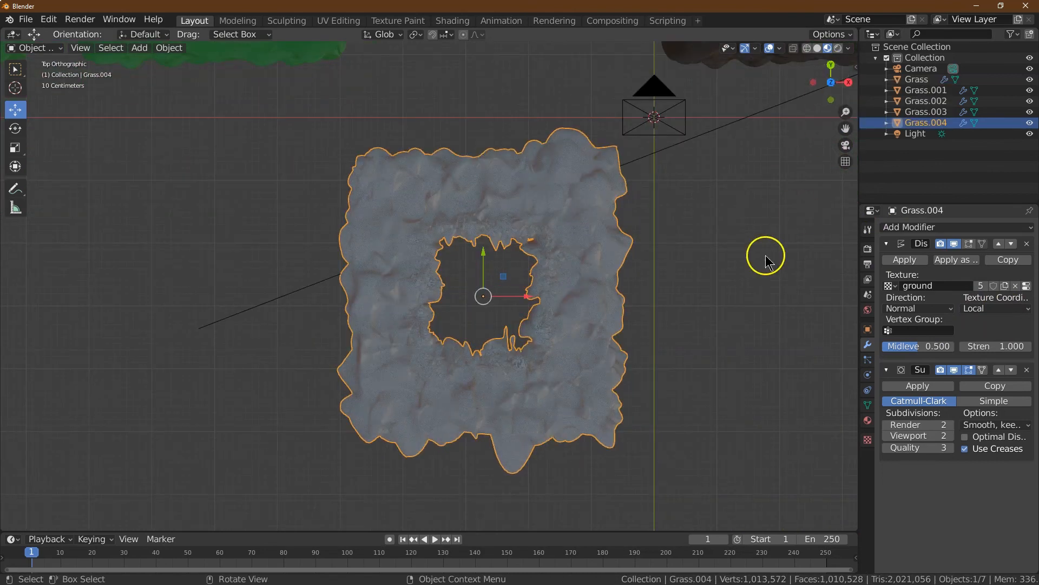
pyautogui.click(947, 424)
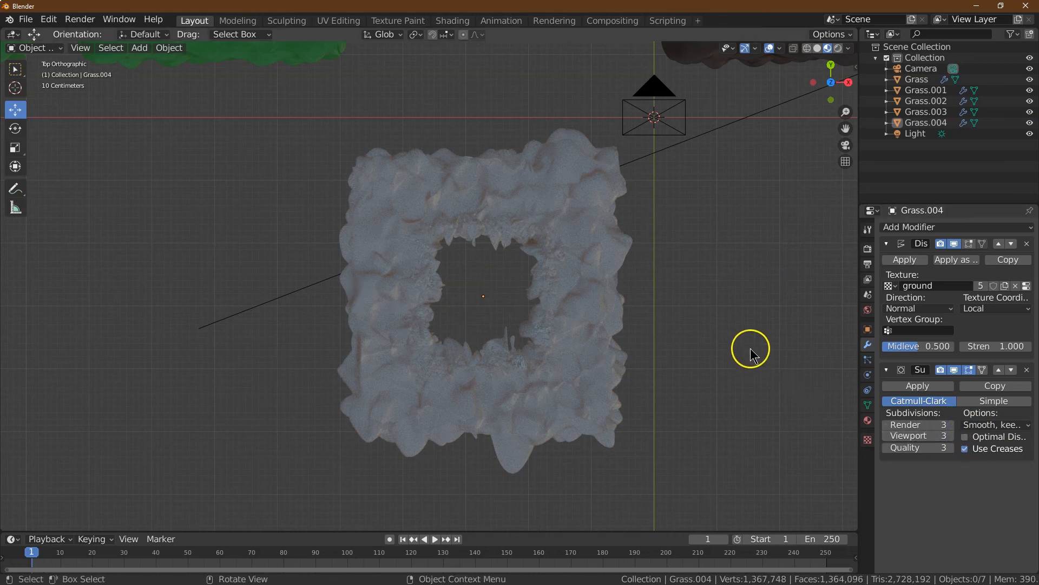
pyautogui.moveTo(845, 114); pyautogui.dragTo(834, 280)
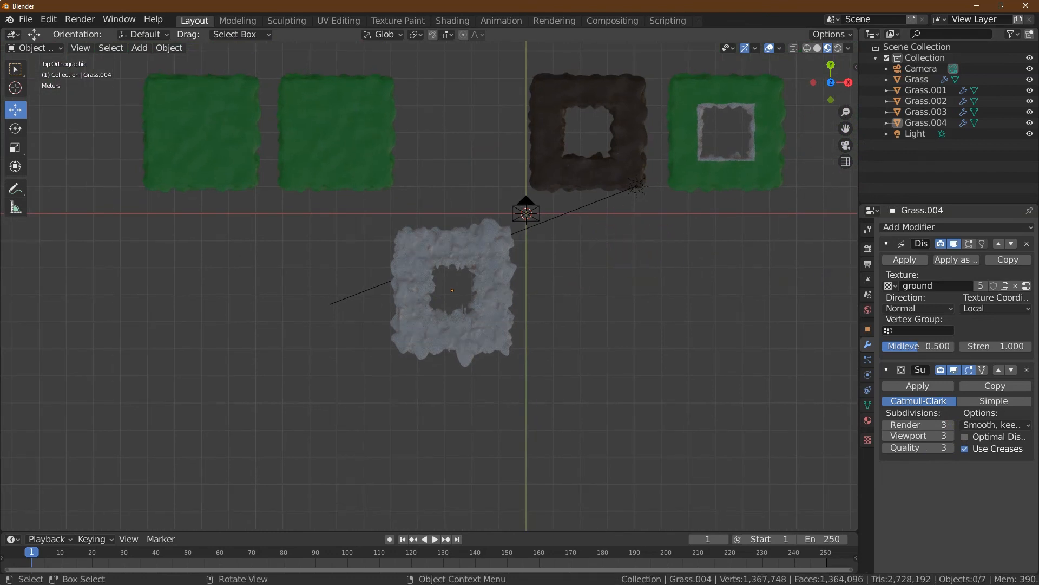
pyautogui.click(335, 129)
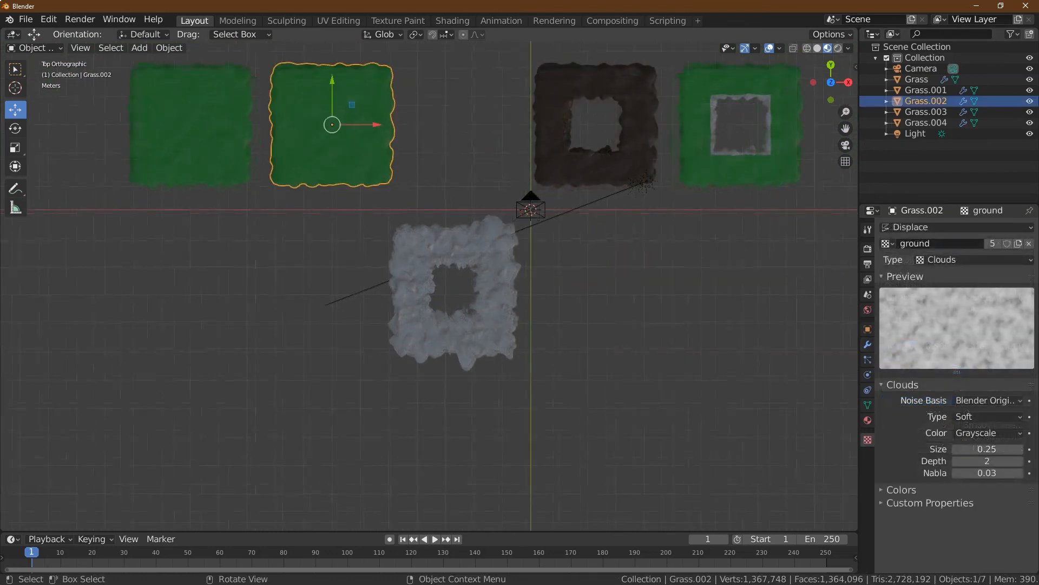
pyautogui.click(555, 281)
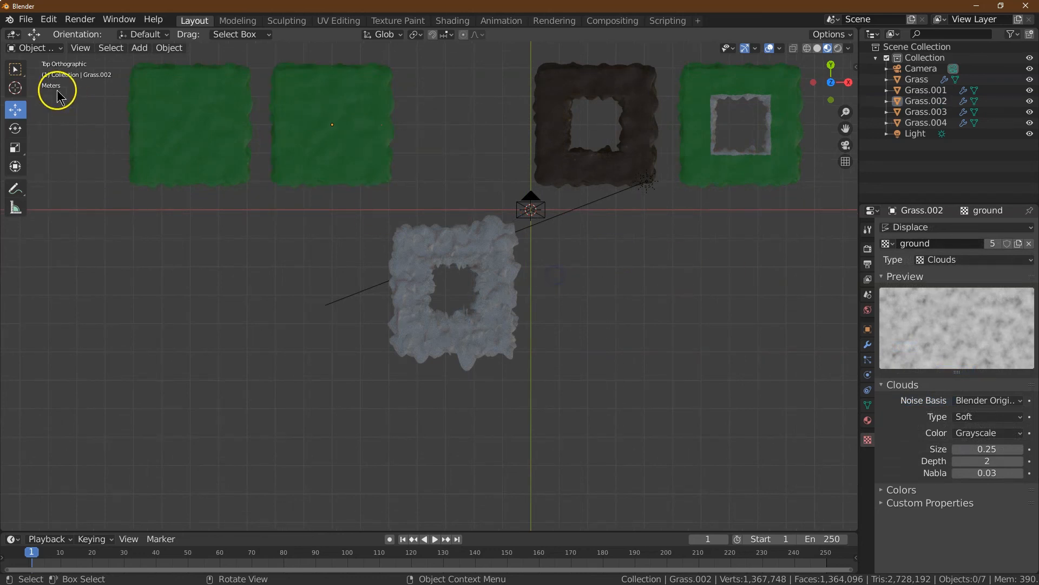
# Add a plane mesh in camera view and move it below the dirt and grass rings, to about X 5.19 m, Y -2.10 m.
pyautogui.click(846, 145)
pyautogui.moveTo(842, 115); pyautogui.dragTo(817, 183)
pyautogui.click(139, 47)
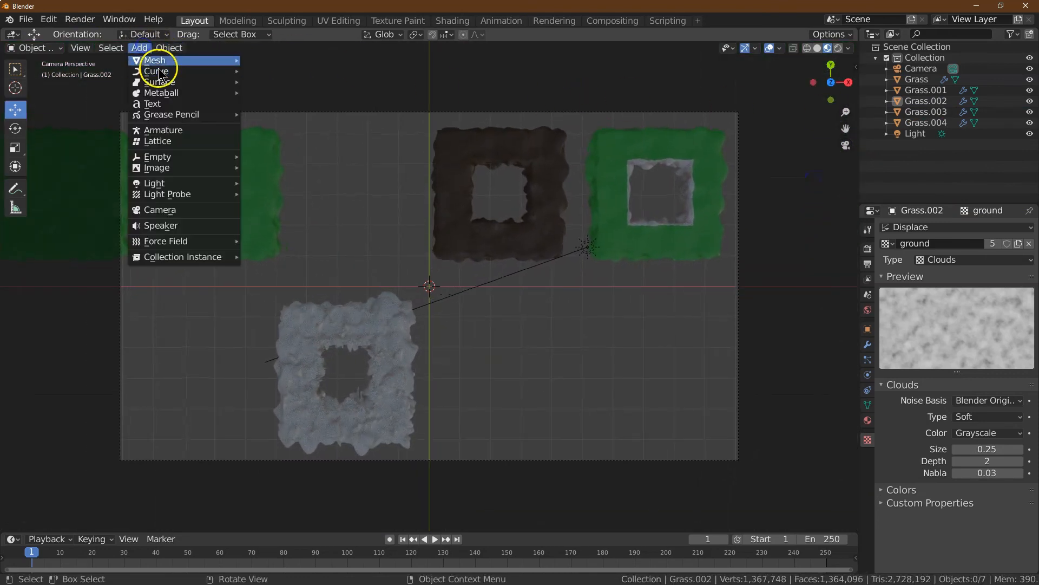
pyautogui.moveTo(165, 59)
pyautogui.click(271, 61)
pyautogui.moveTo(473, 285); pyautogui.dragTo(633, 286)
pyautogui.moveTo(588, 243); pyautogui.dragTo(589, 308)
# Set the plane's X and Y scale to 2.4 and move it down to about Y -2.50 m.
pyautogui.click(867, 329)
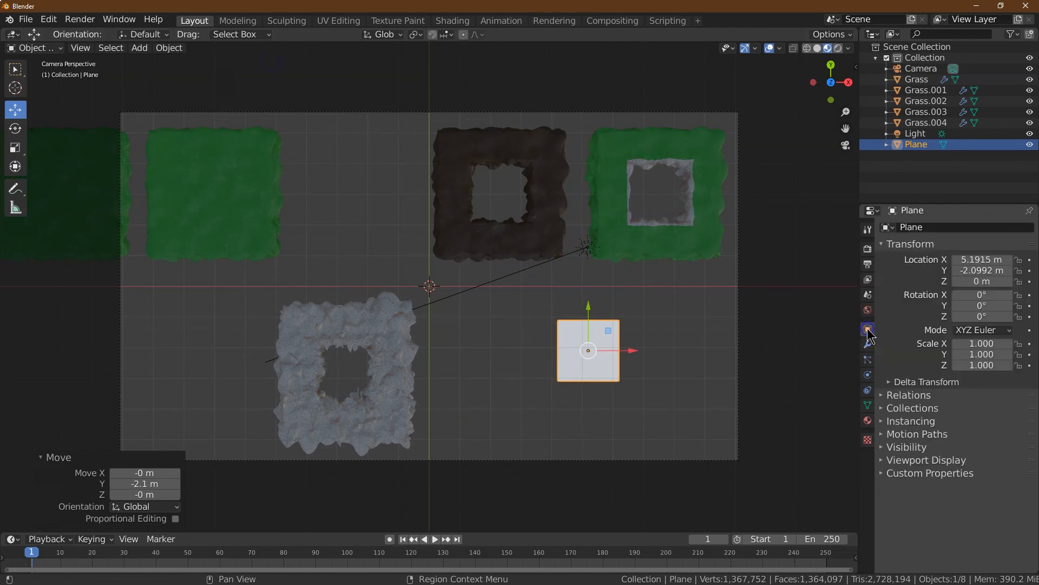
pyautogui.click(977, 345)
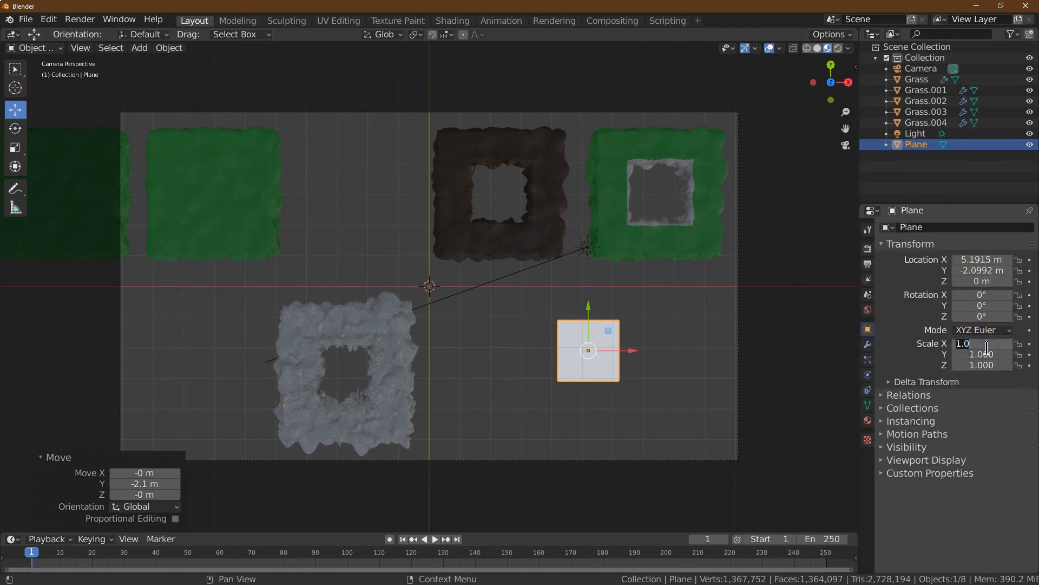
pyautogui.press('Tab')
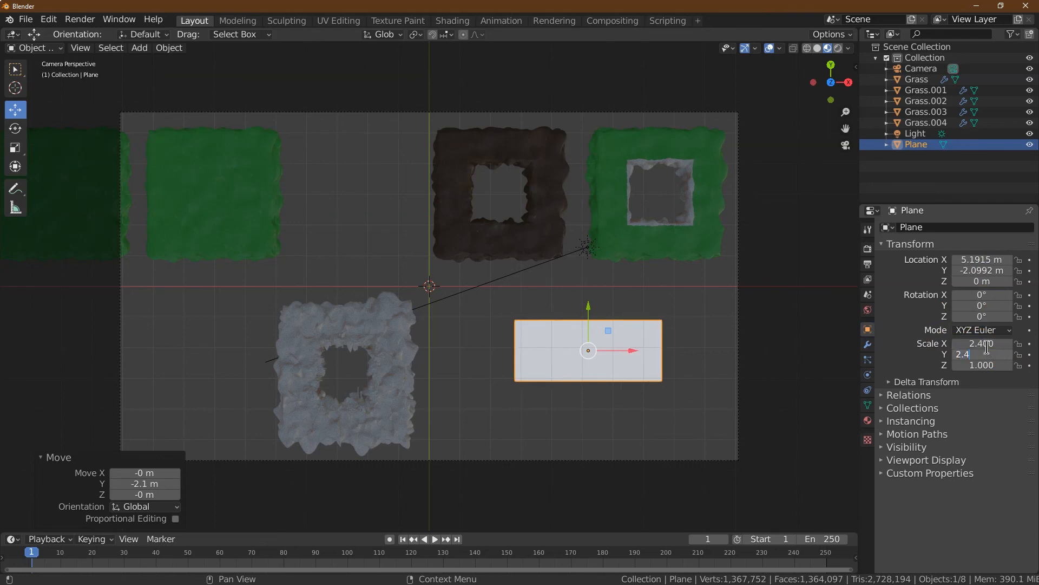
pyautogui.press('Tab')
pyautogui.click(584, 303)
pyautogui.moveTo(584, 303); pyautogui.dragTo(589, 323)
pyautogui.click(618, 404)
# Stretch the plane to about 4.80 in X and 2.62 in Y, and position it at about X 5.05 m, Y -2.84 m.
pyautogui.click(15, 147)
pyautogui.moveTo(631, 364); pyautogui.dragTo(680, 360)
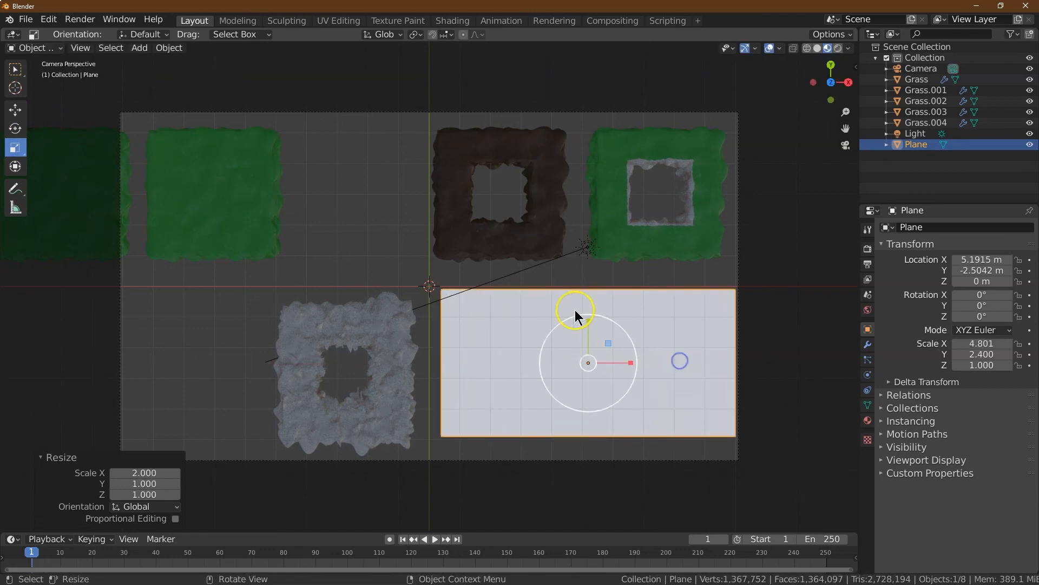
pyautogui.moveTo(589, 320); pyautogui.dragTo(584, 330)
pyautogui.click(15, 110)
pyautogui.moveTo(640, 371); pyautogui.dragTo(635, 372)
pyautogui.moveTo(584, 331)
pyautogui.mouseDown()
pyautogui.moveTo(577, 340)
pyautogui.moveTo(587, 327)
pyautogui.mouseUp()
pyautogui.click(15, 147)
pyautogui.click(16, 110)
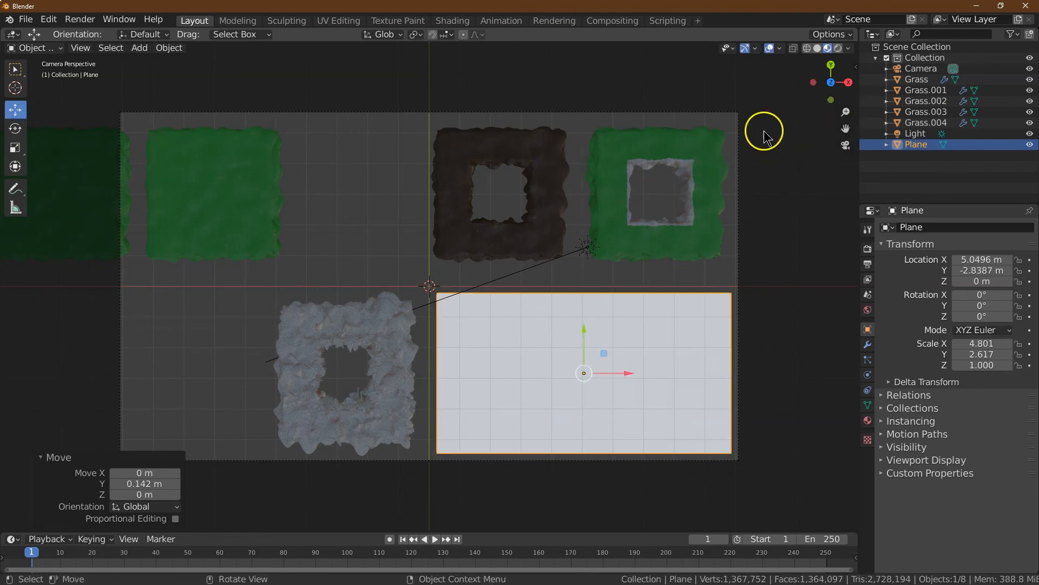
# Leave the camera view and open the plane in Edit Mode.
pyautogui.click(846, 145)
pyautogui.moveTo(845, 111); pyautogui.dragTo(826, 59)
pyautogui.moveTo(849, 129); pyautogui.dragTo(524, 91)
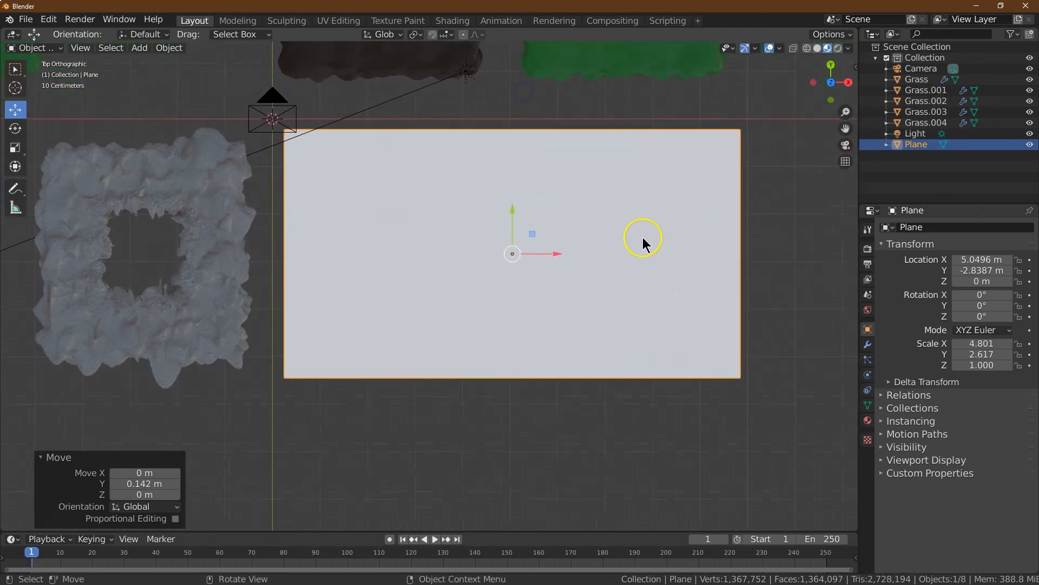
pyautogui.click(21, 48)
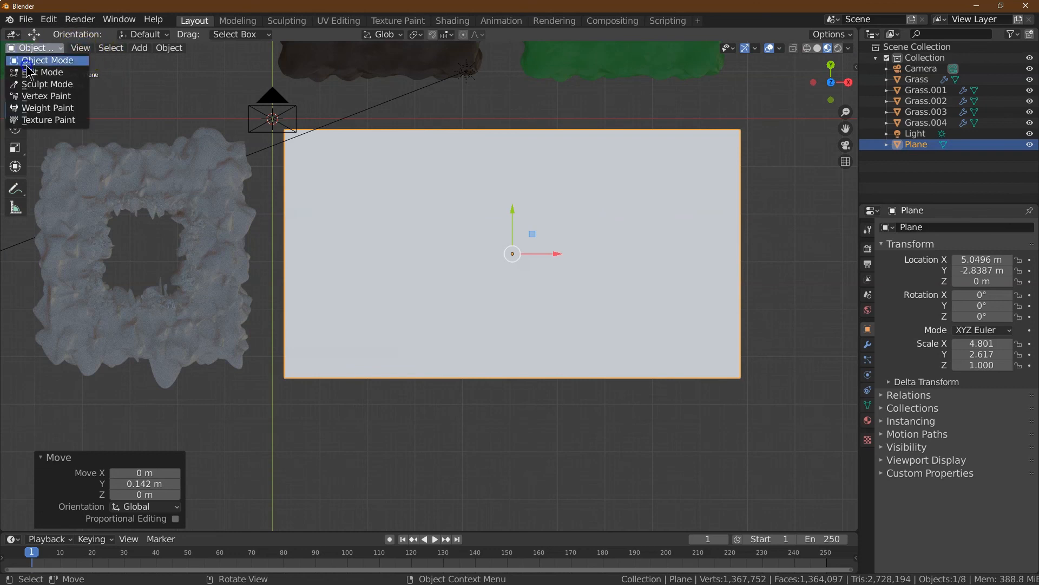
pyautogui.click(29, 72)
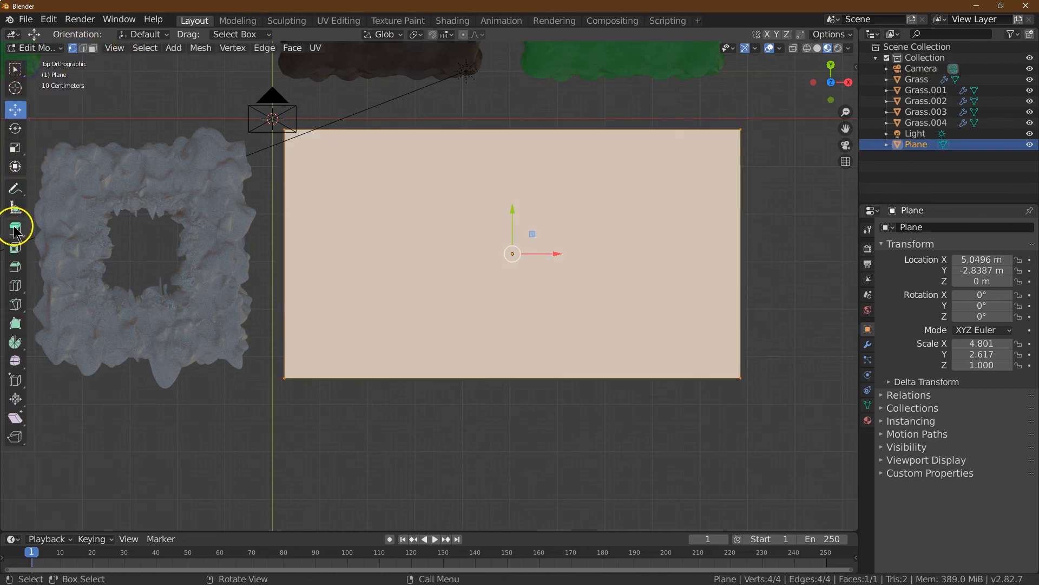
# Divide the plane along its width with 24 evenly spaced vertical loop cuts.
pyautogui.click(15, 285)
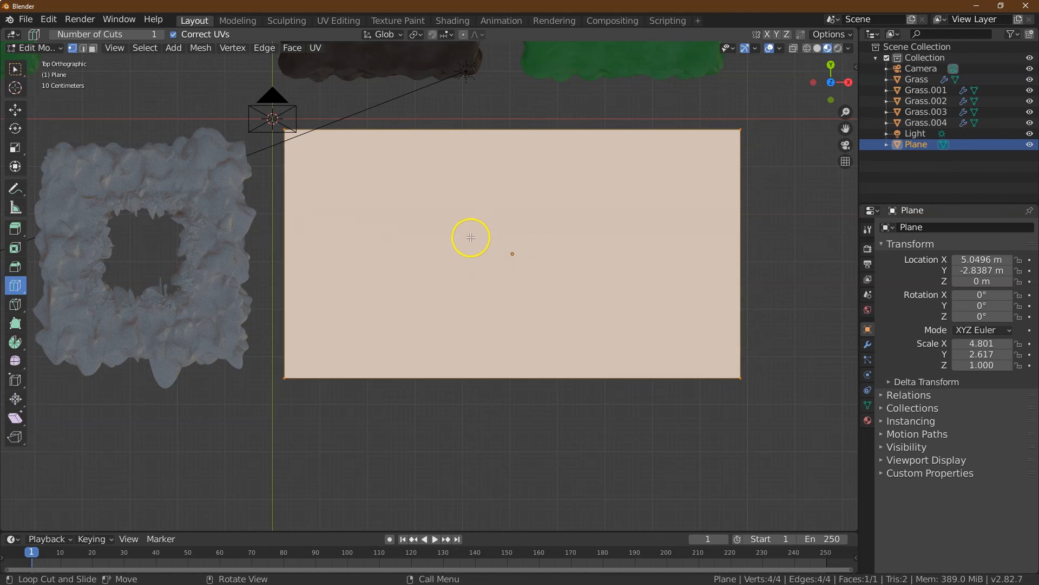
pyautogui.click(513, 130)
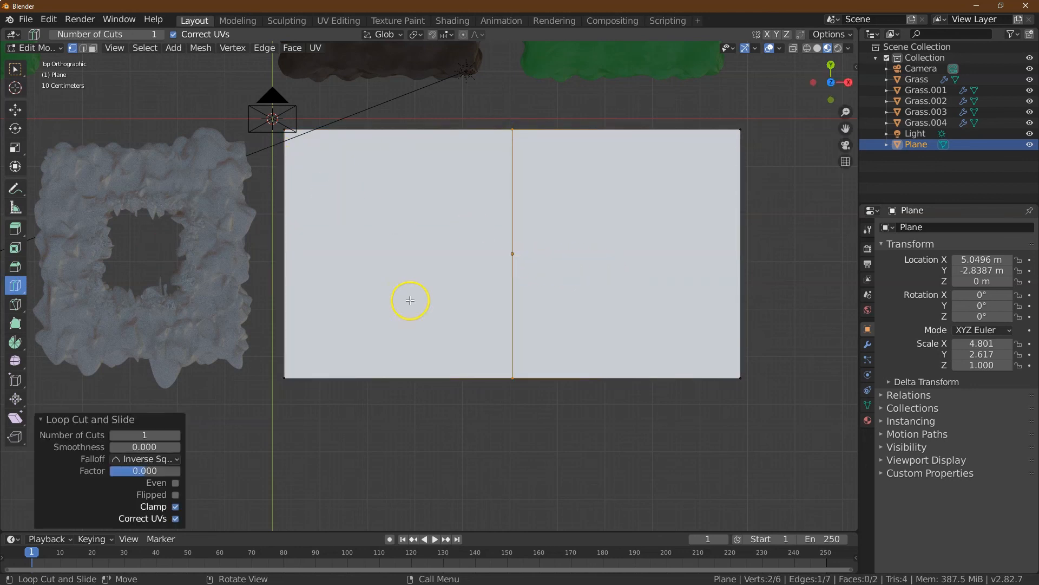
pyautogui.click(152, 435)
pyautogui.write('12')
pyautogui.press('Tab')
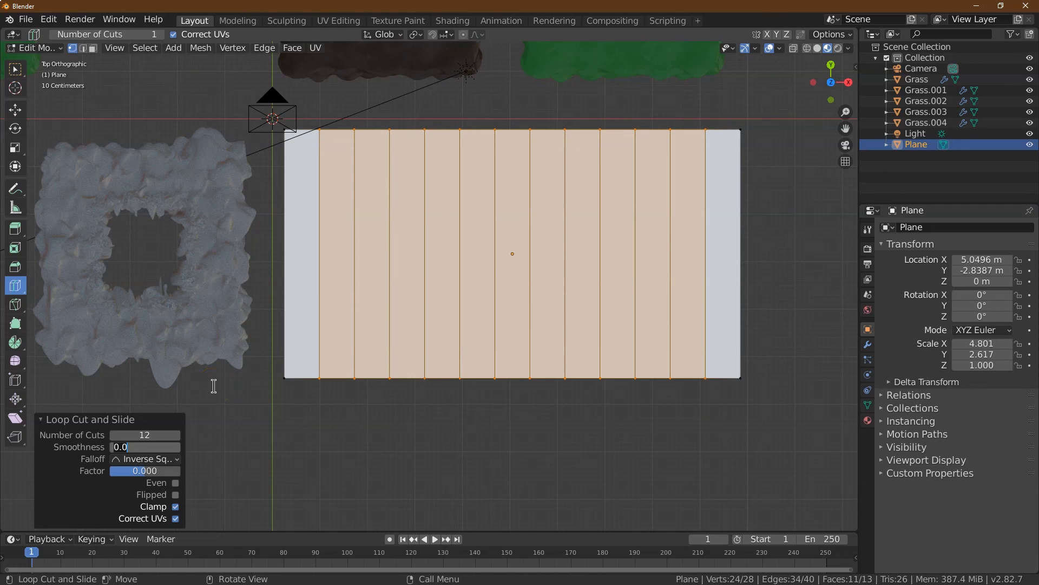
pyautogui.click(153, 437)
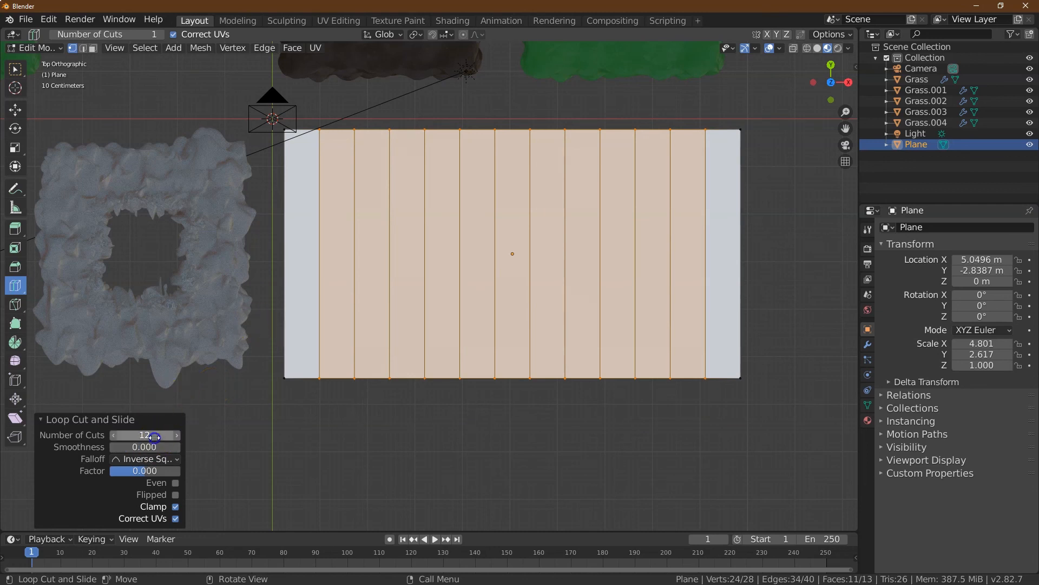
pyautogui.press('Tab')
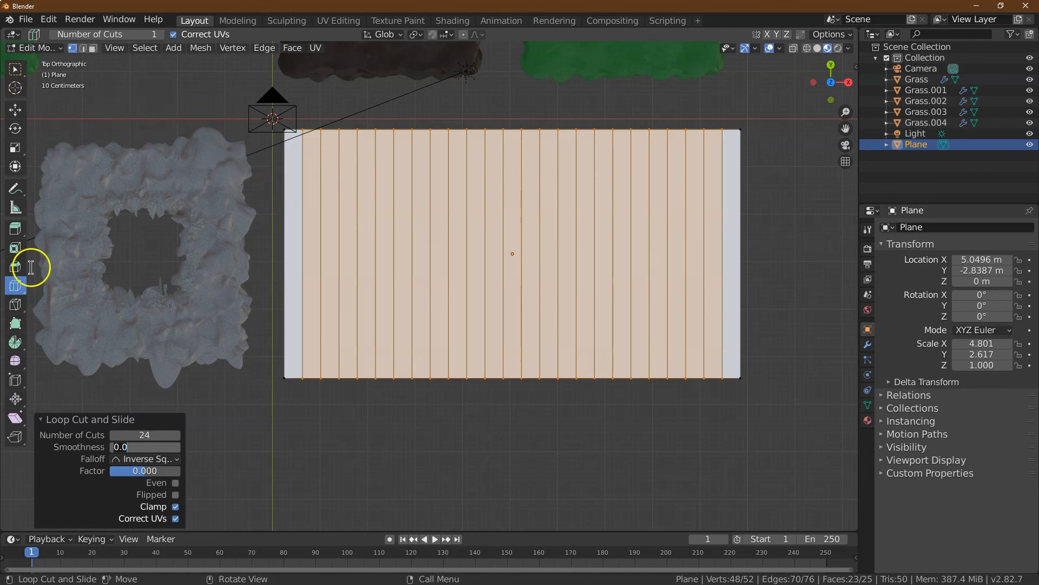
# Divide the plane along its height with 12 evenly spaced horizontal loop cuts, and clear the selection.
pyautogui.click(15, 286)
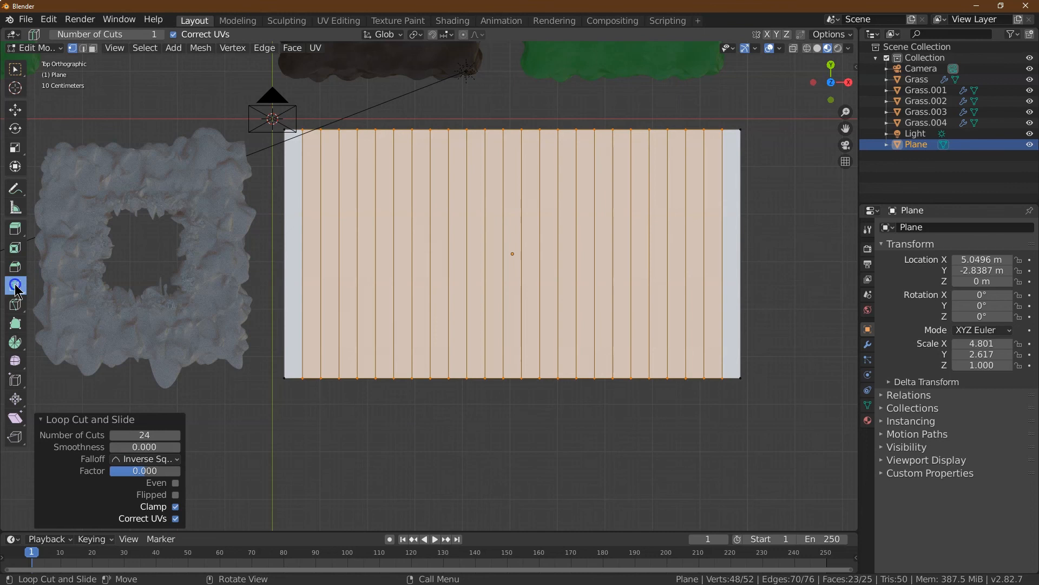
pyautogui.click(293, 255)
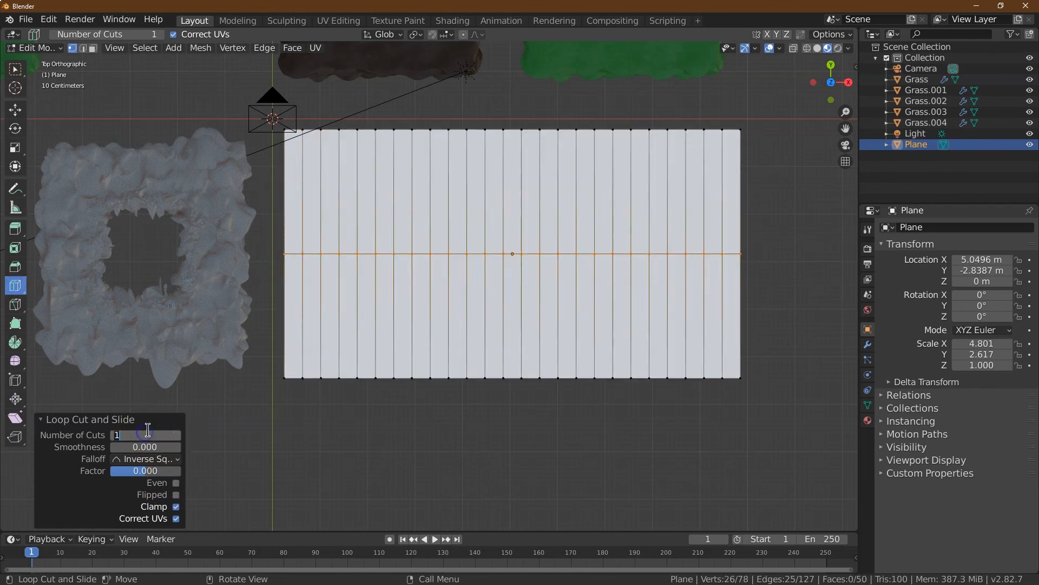
pyautogui.press('Tab')
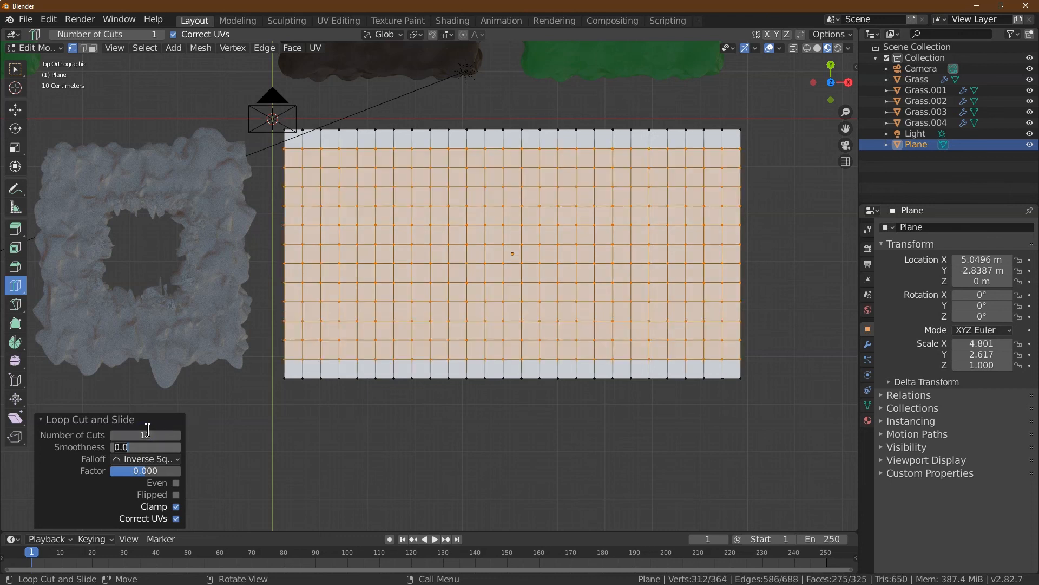
pyautogui.click(18, 74)
pyautogui.click(214, 113)
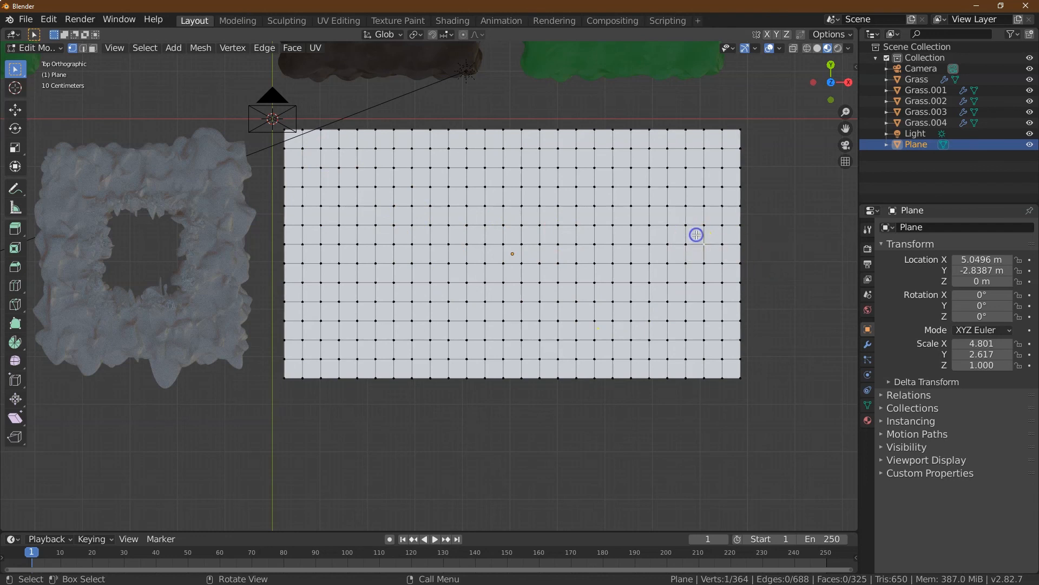
# Apply the existing grass material to the subdivided plane.
pyautogui.click(867, 421)
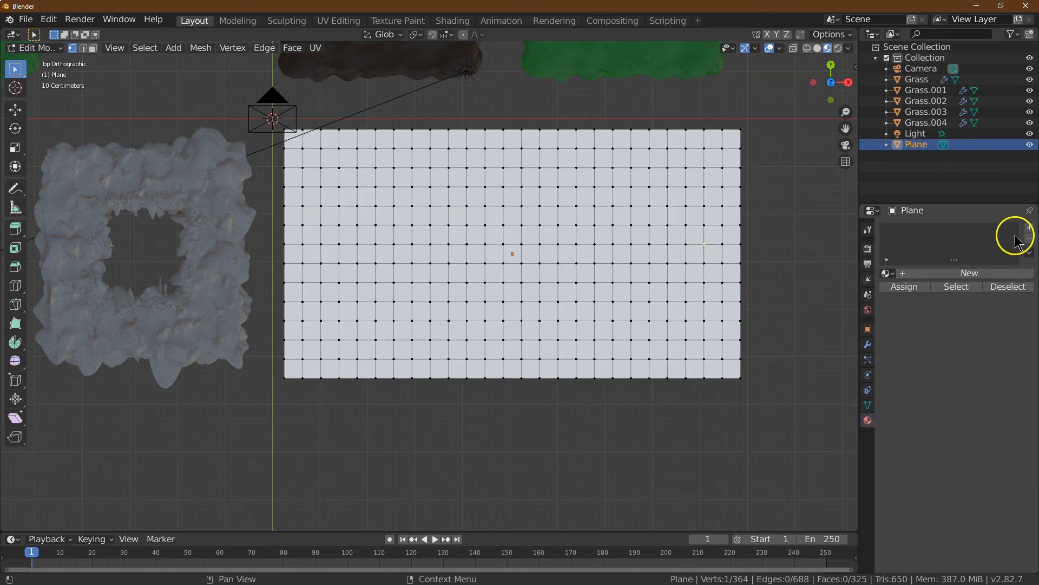
pyautogui.click(888, 273)
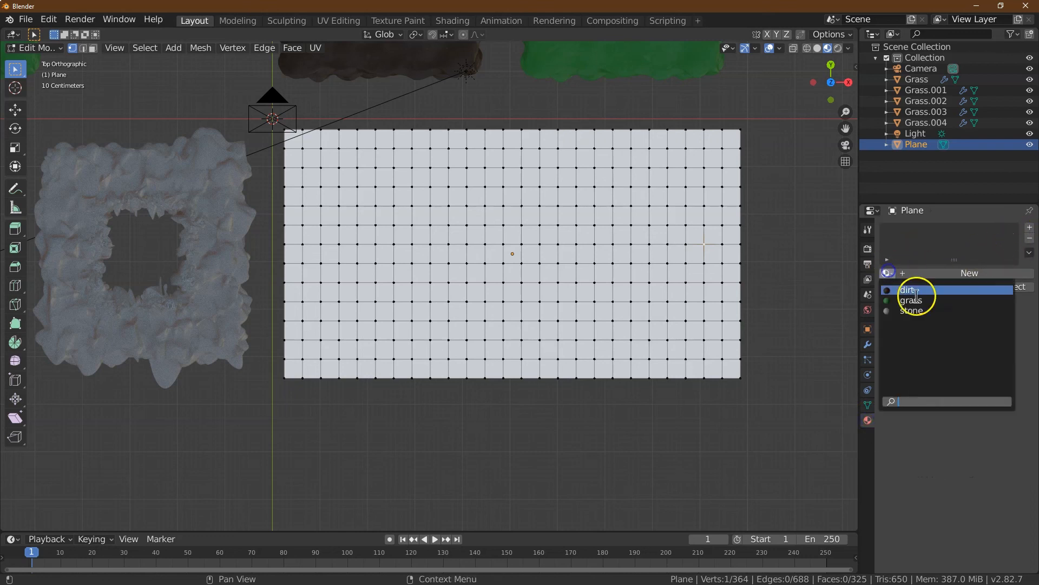
pyautogui.click(915, 301)
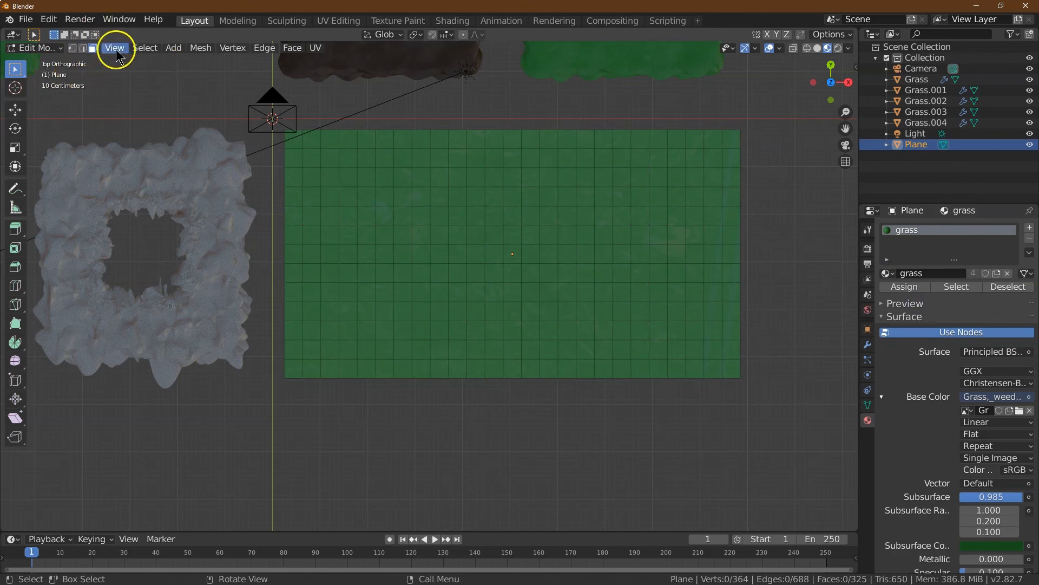
# Select all of the plane's faces and extrude them 1 m along Z into a thick slab.
pyautogui.click(145, 48)
pyautogui.click(142, 61)
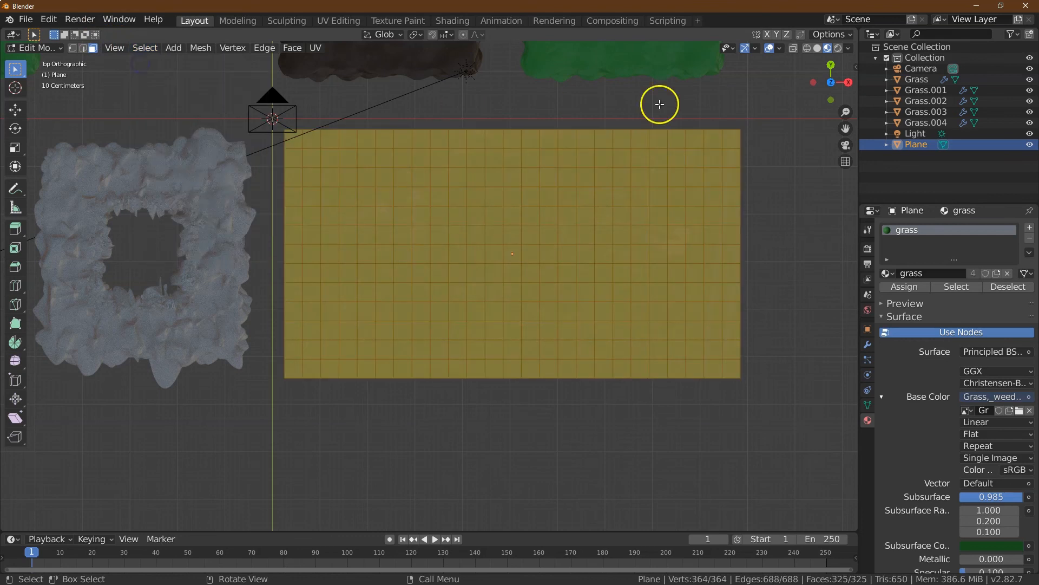
pyautogui.moveTo(829, 97); pyautogui.dragTo(834, 100)
pyautogui.click(834, 101)
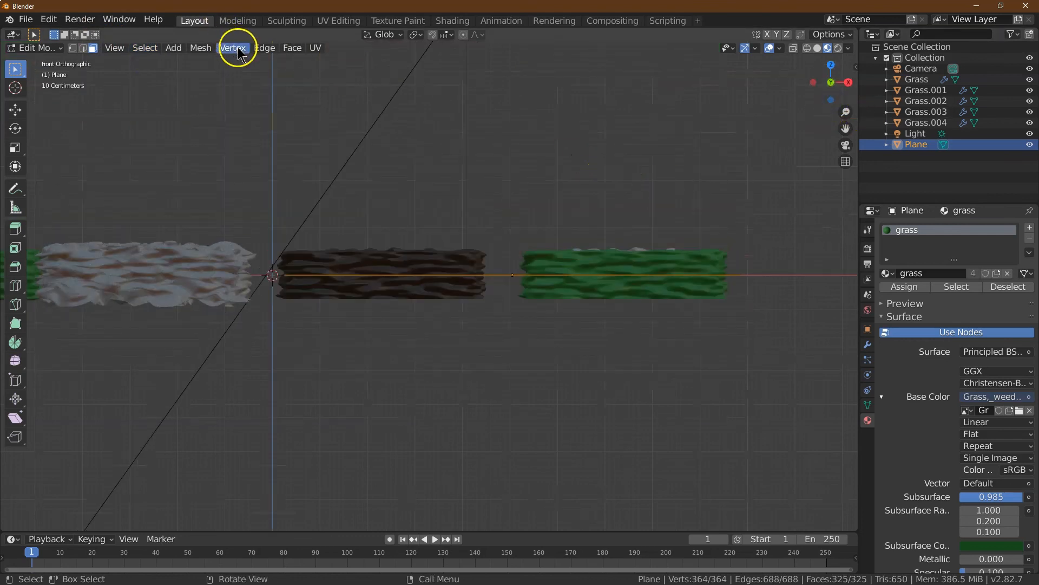
pyautogui.click(15, 228)
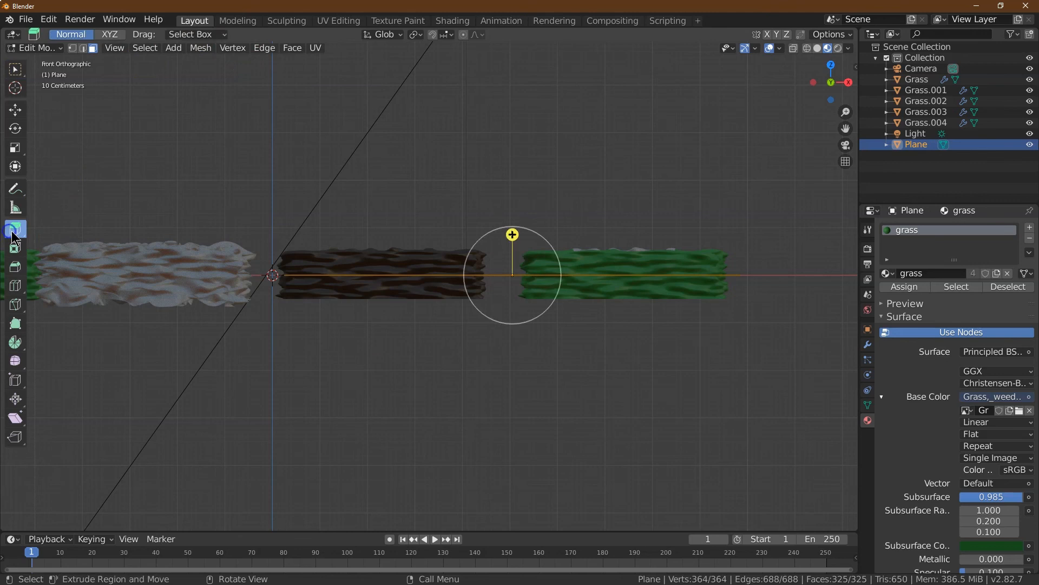
pyautogui.moveTo(509, 238); pyautogui.dragTo(512, 179)
pyautogui.click(153, 493)
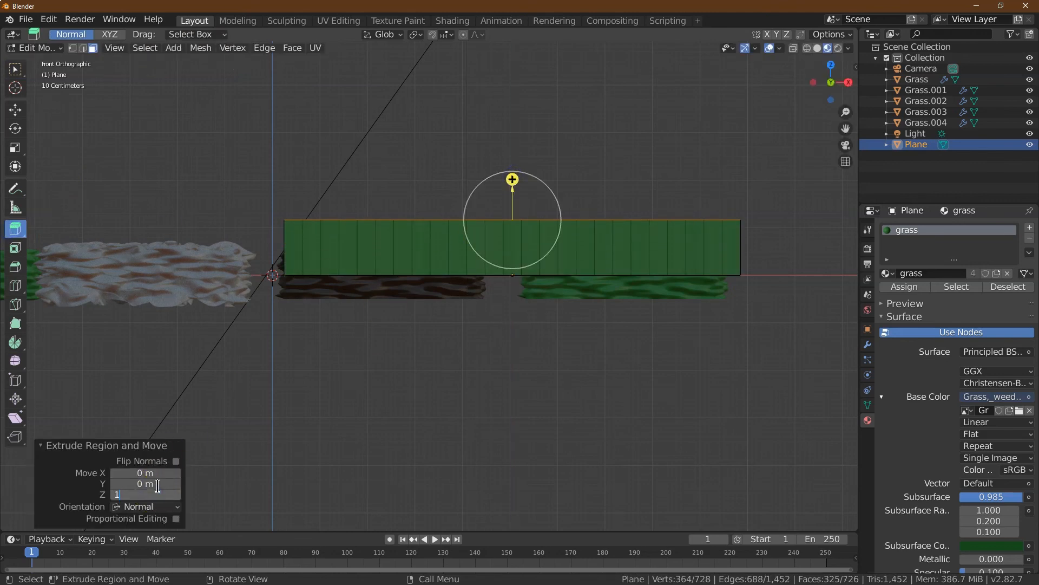
pyautogui.press('Tab')
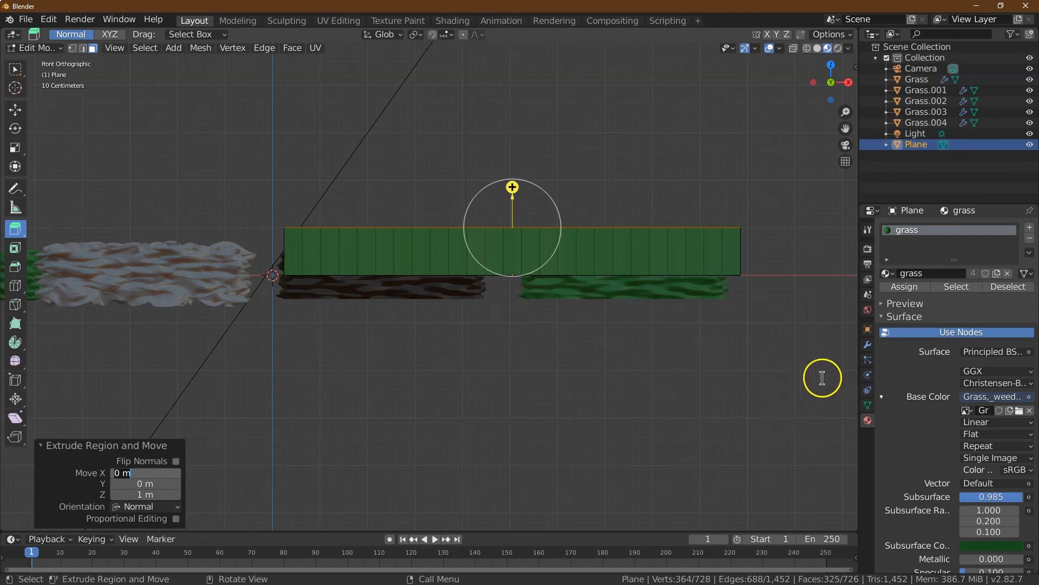
# Set the slab's location to X 5 m, Y -2.83 m, Z -0.5 m, and clear the face selection.
pyautogui.click(867, 329)
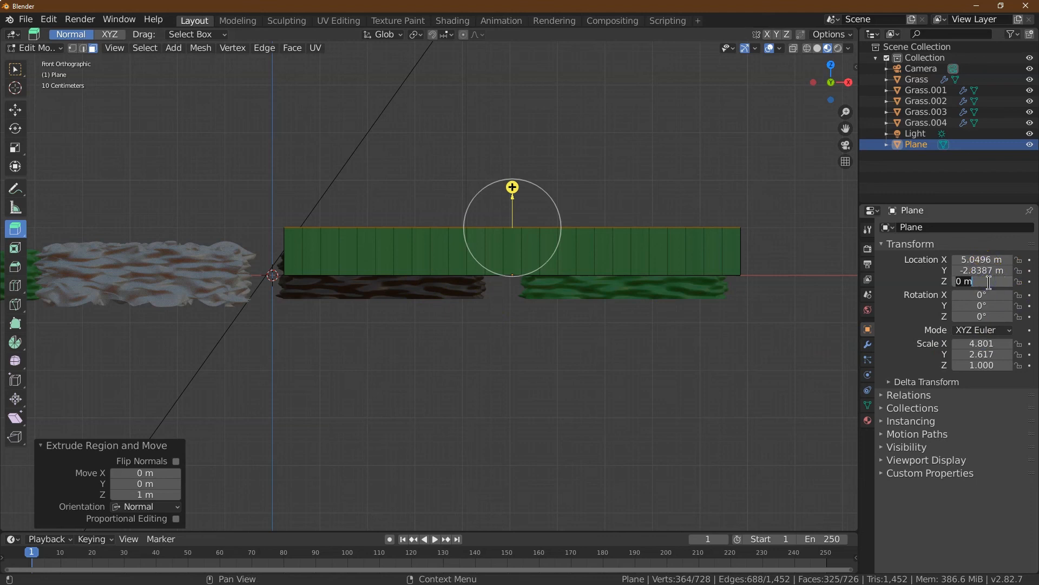
pyautogui.press('Tab')
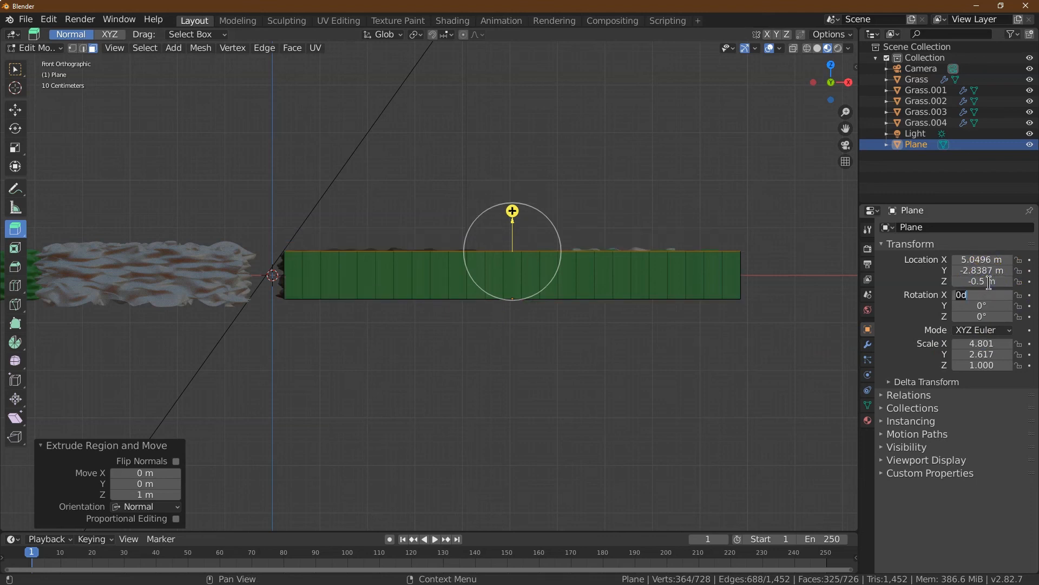
pyautogui.click(971, 259)
pyautogui.click(991, 270)
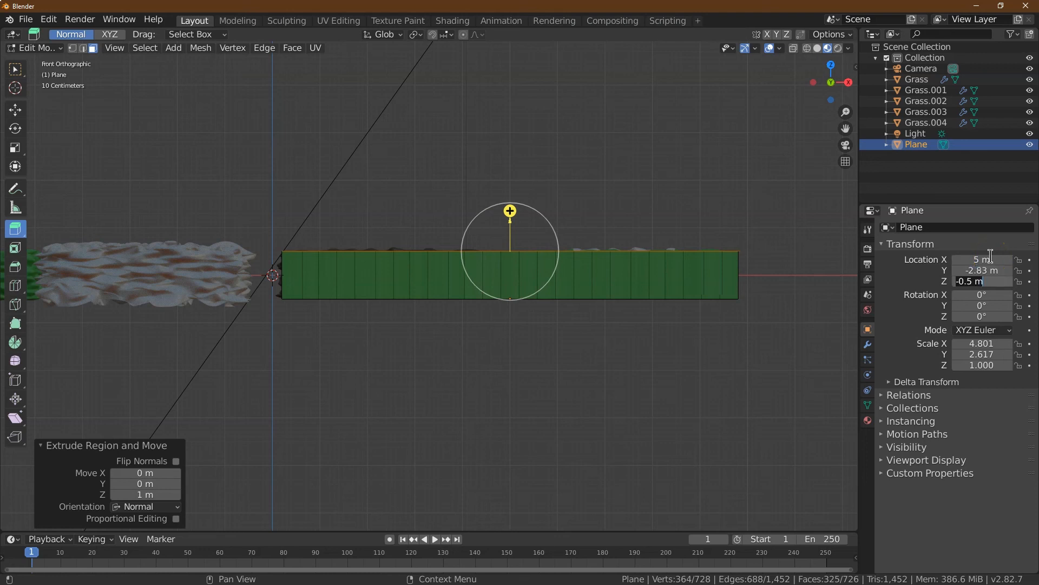
pyautogui.click(15, 69)
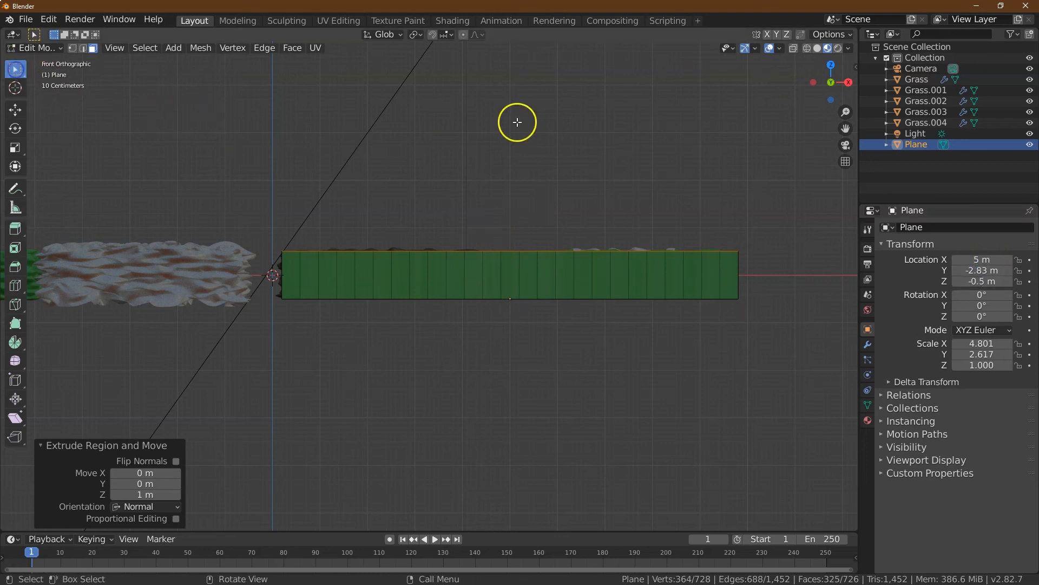
pyautogui.moveTo(858, 82); pyautogui.dragTo(829, 75)
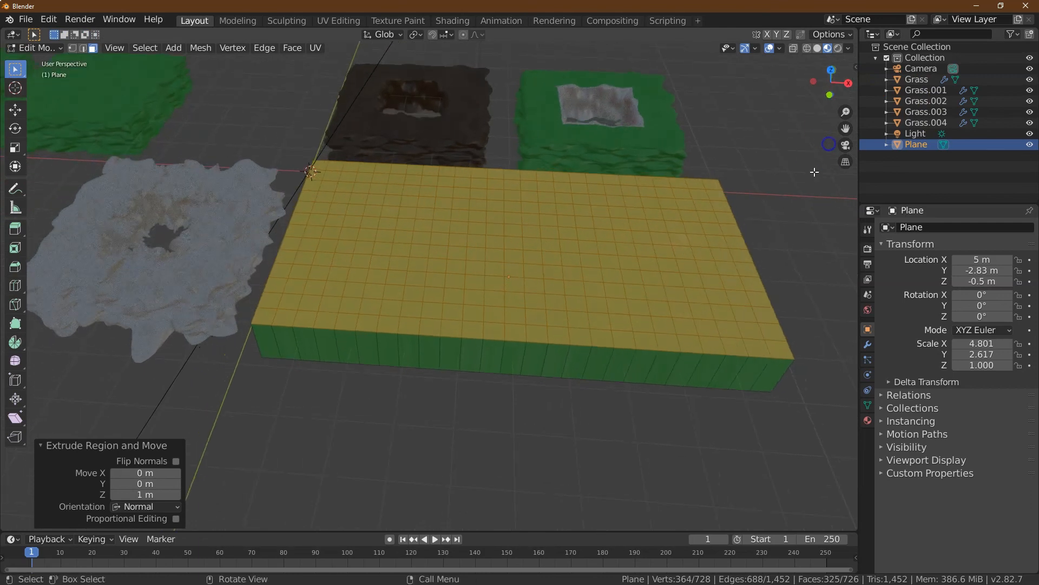
pyautogui.click(813, 185)
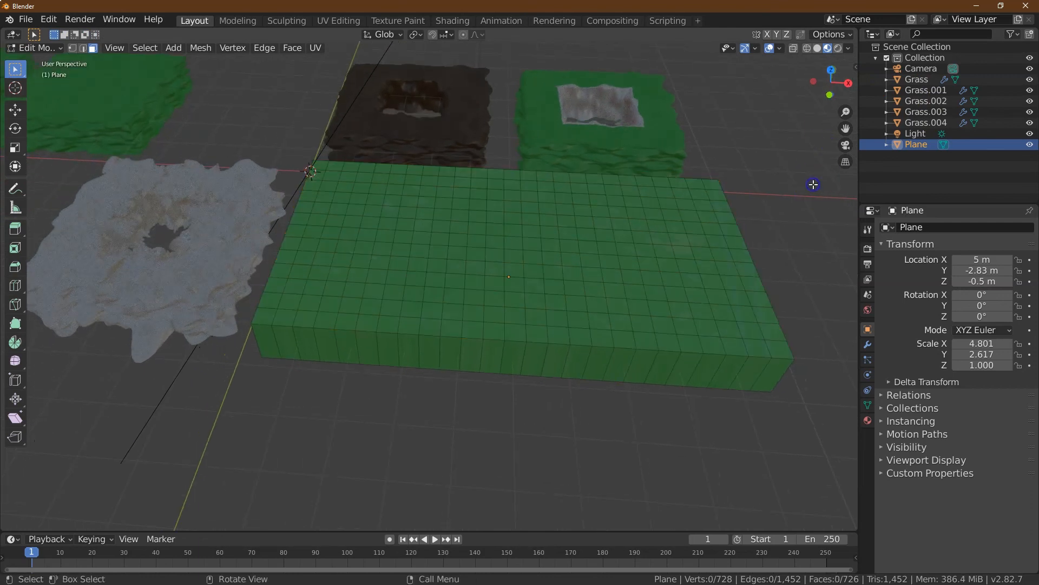
# Select all the slab's top faces from the top view, UV unwrap them, and clear the selection.
pyautogui.click(829, 72)
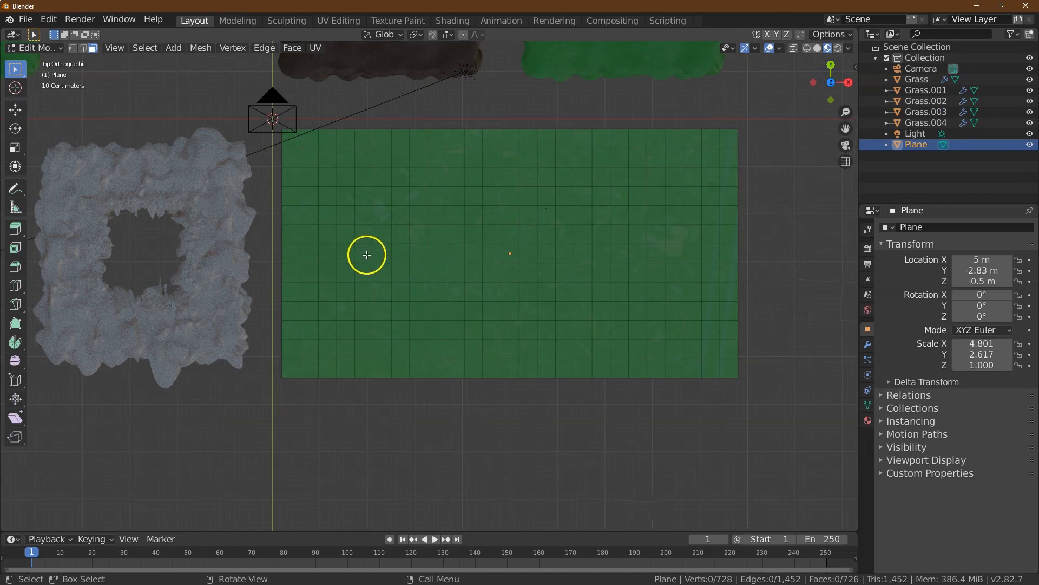
pyautogui.moveTo(293, 144); pyautogui.dragTo(734, 373)
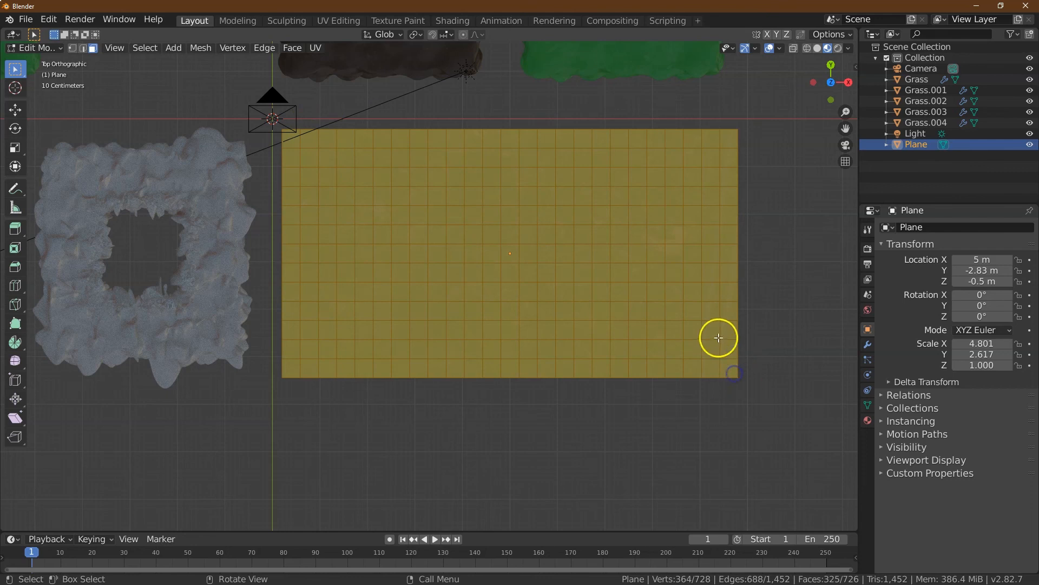
pyautogui.click(315, 48)
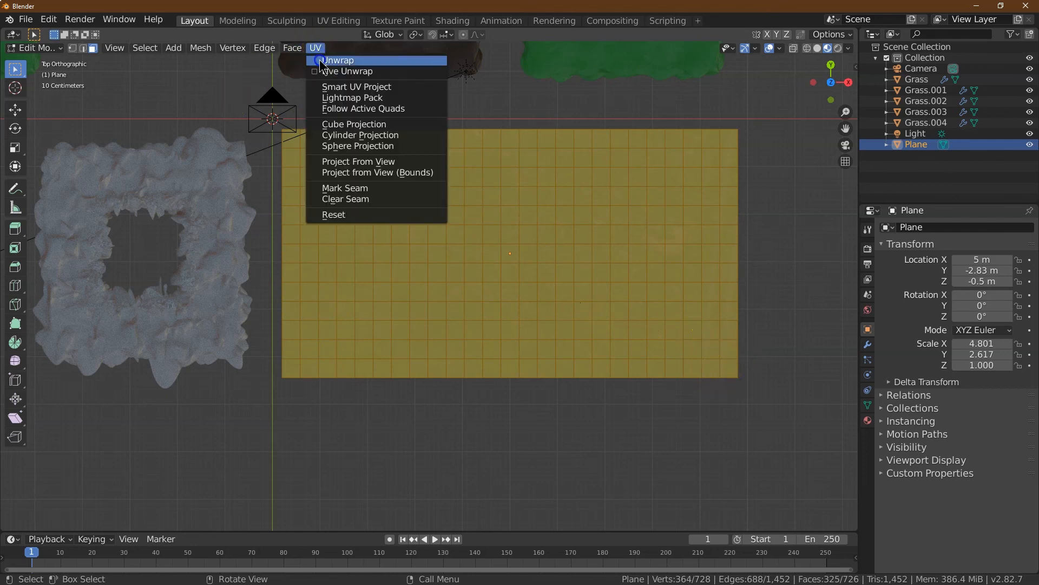
pyautogui.click(321, 62)
pyautogui.click(777, 289)
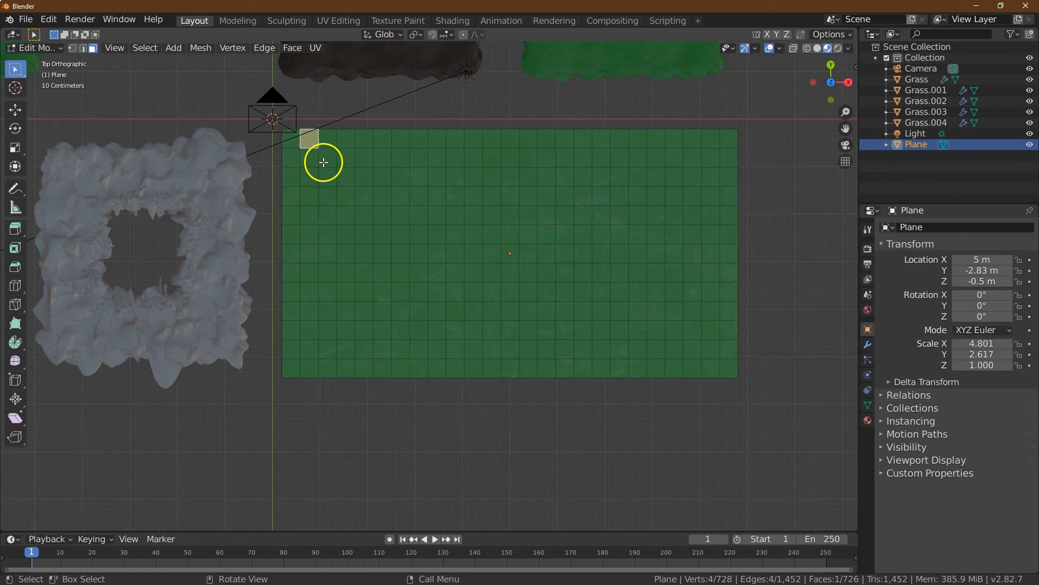
# Select a three-face-wide rectangular track one face inside the slab's border, extending it to the outer edge at the upper right corner.
pyautogui.moveTo(307, 155); pyautogui.dragTo(712, 350)
pyautogui.moveTo(327, 354); pyautogui.dragTo(661, 301)
pyautogui.moveTo(306, 213); pyautogui.dragTo(343, 352)
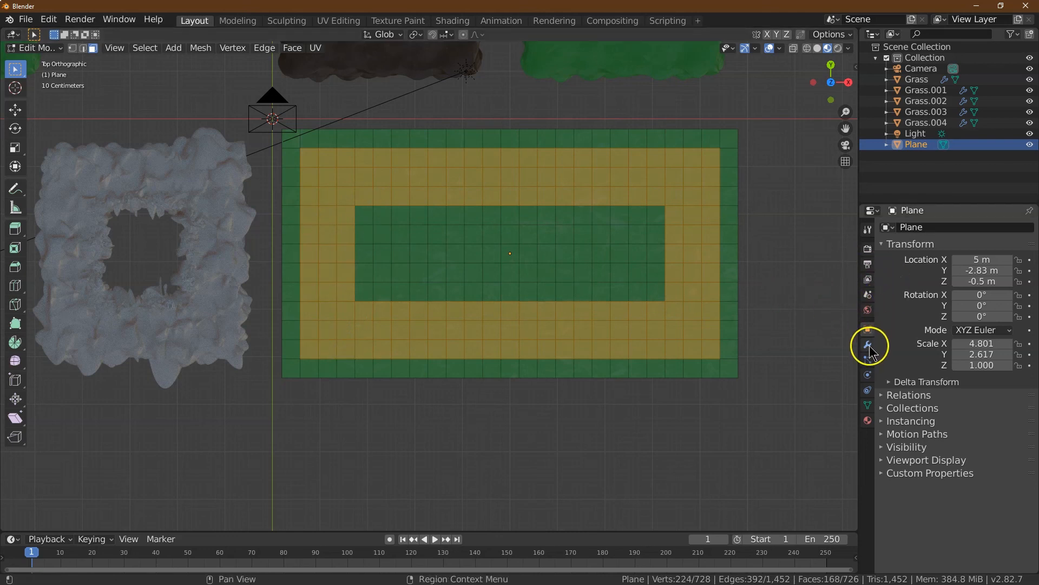
pyautogui.click(867, 420)
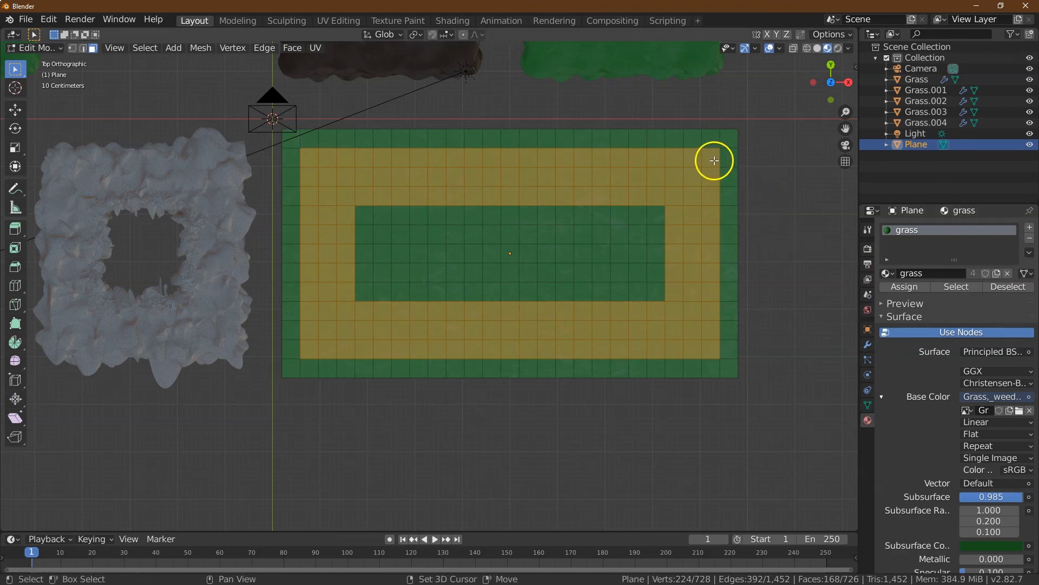
pyautogui.moveTo(710, 156); pyautogui.dragTo(747, 199)
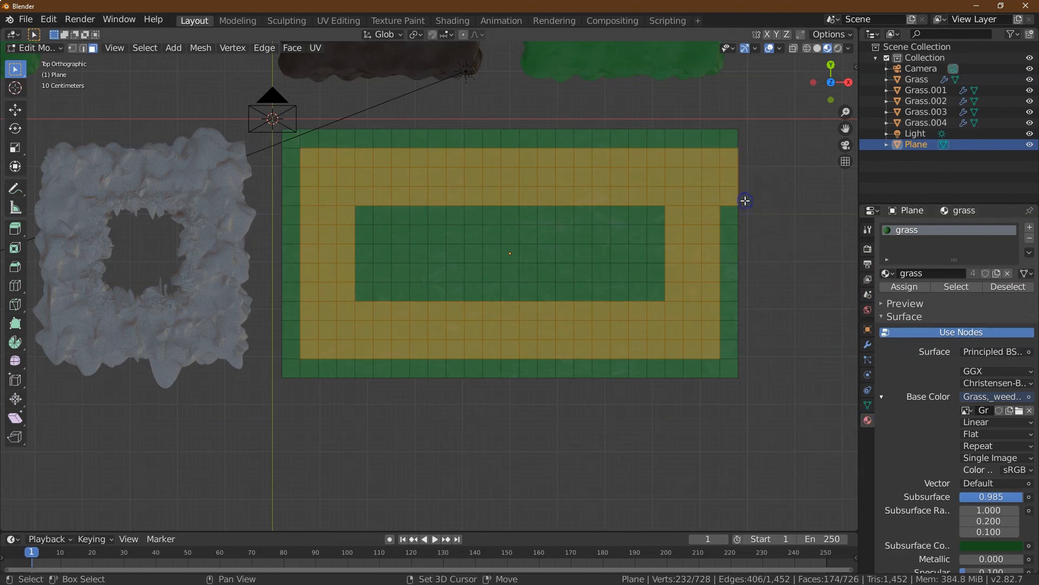
# Create a second material named sand on the slab and assign it to the selected track faces.
pyautogui.moveTo(840, 87); pyautogui.dragTo(849, 63)
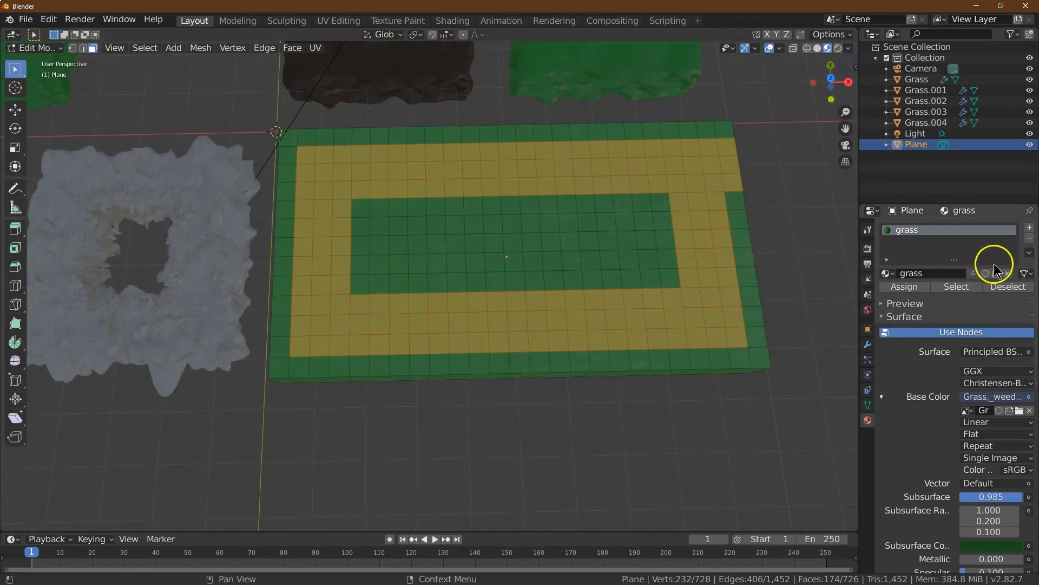
pyautogui.click(1030, 227)
pyautogui.click(954, 294)
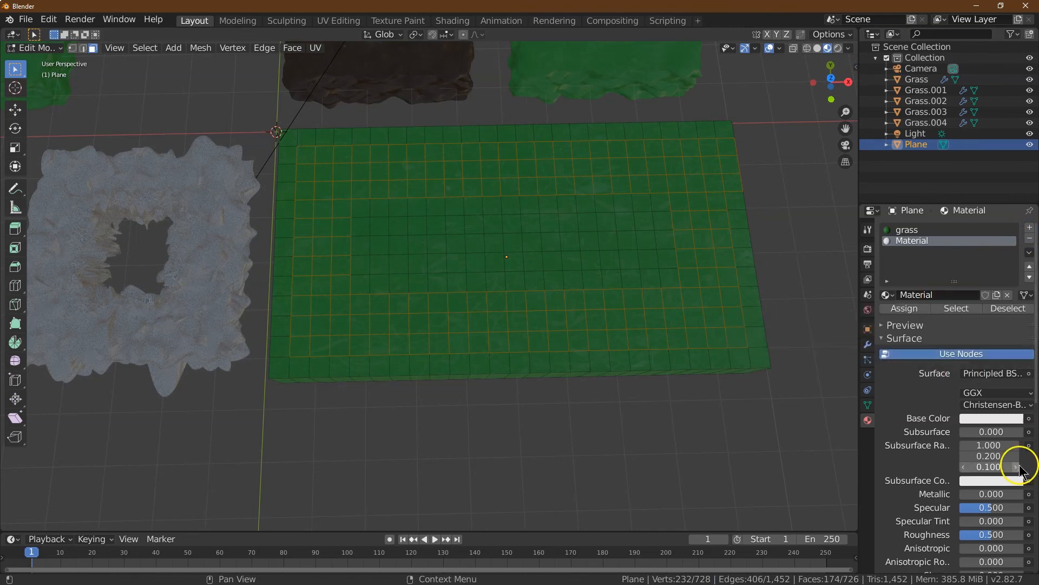
pyautogui.click(930, 294)
pyautogui.write('sand')
pyautogui.press('Return')
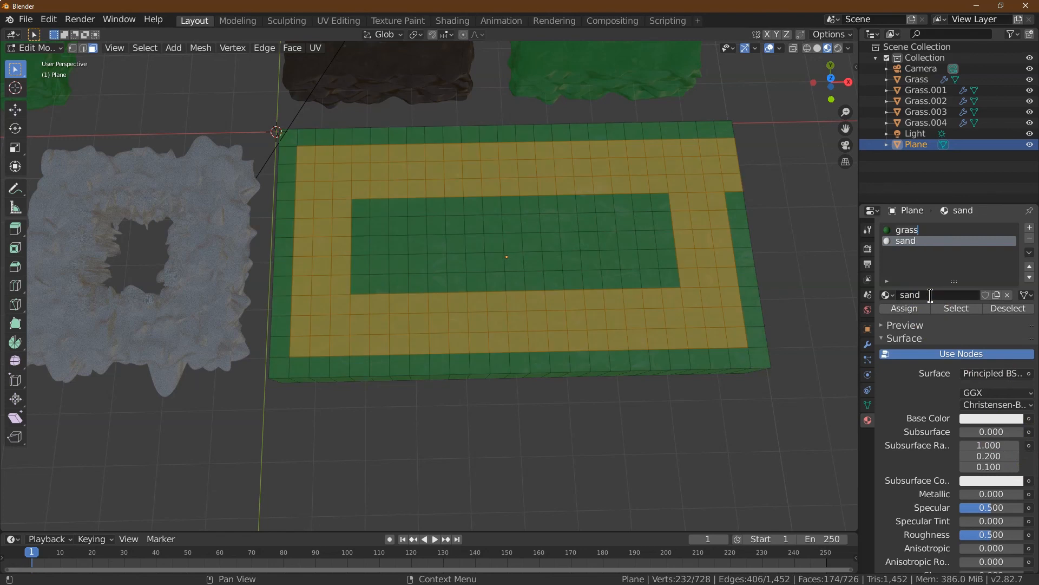
pyautogui.click(915, 309)
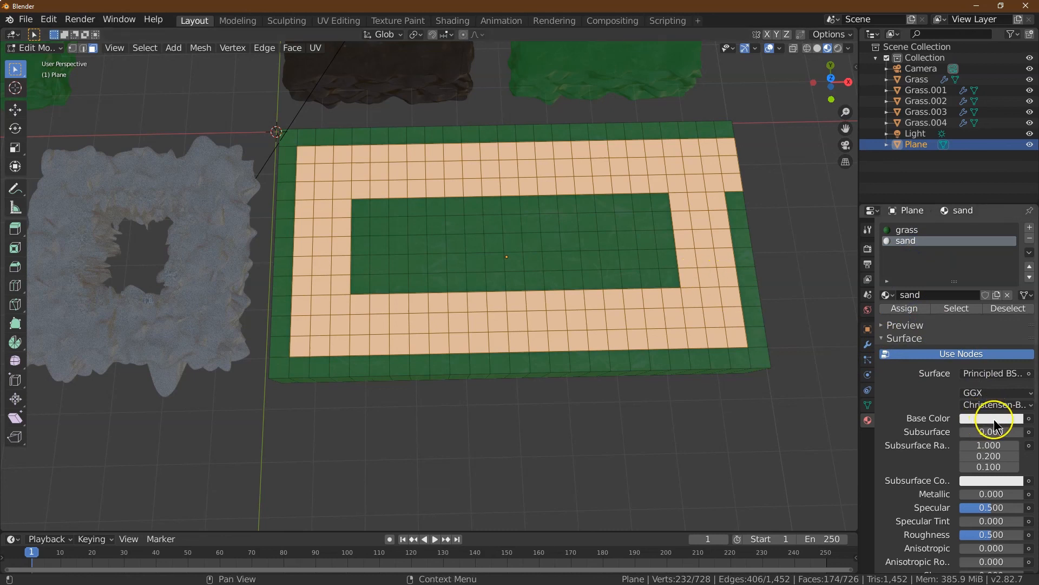
# Give the sand base color a Wave Texture with scale 70, distortion 25, detail 5 and detail scale 10.
pyautogui.click(994, 419)
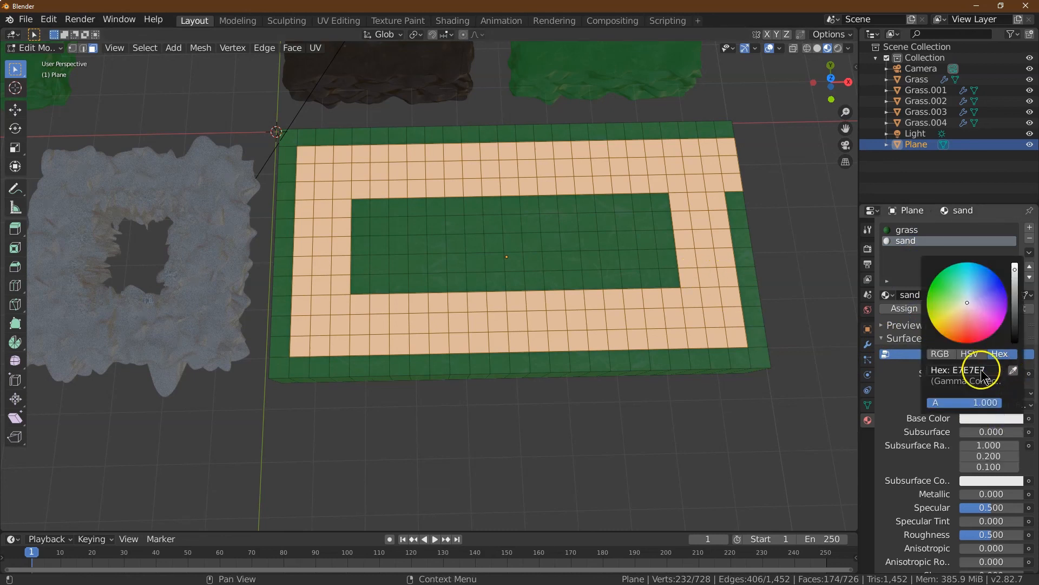
pyautogui.click(1028, 418)
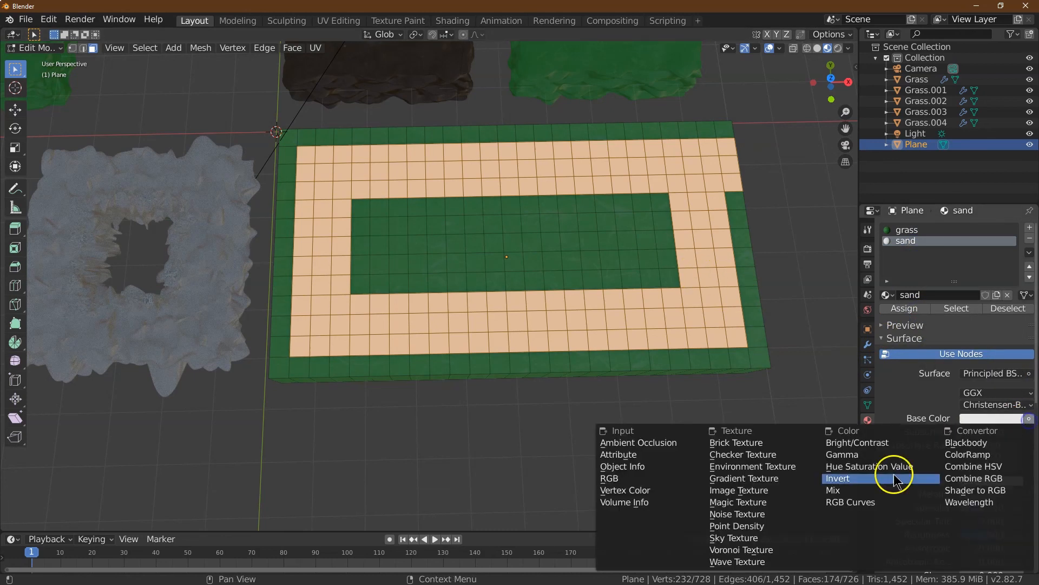
pyautogui.click(757, 561)
pyautogui.click(999, 471)
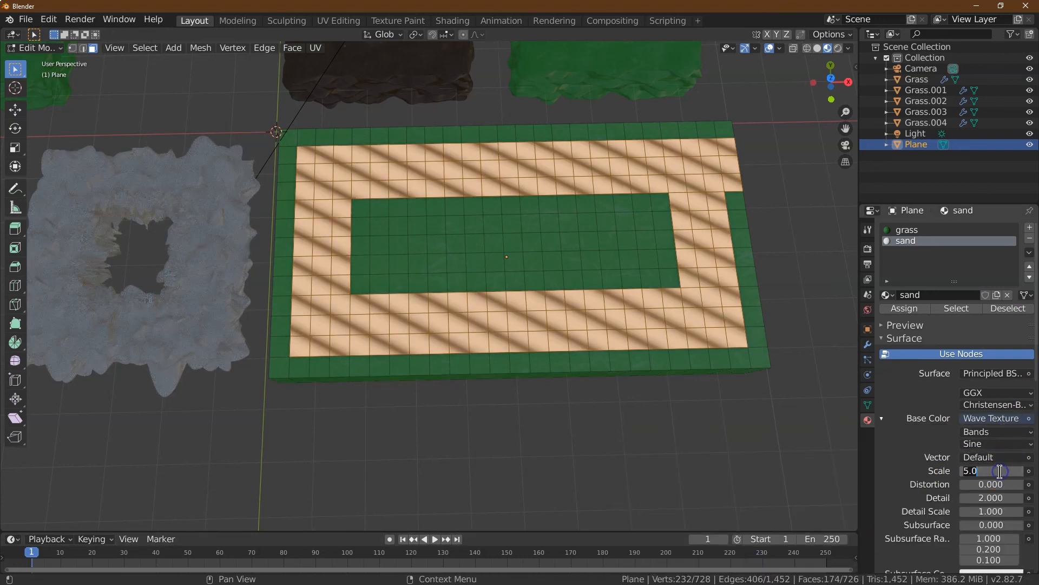
pyautogui.write('70')
pyautogui.press('Tab')
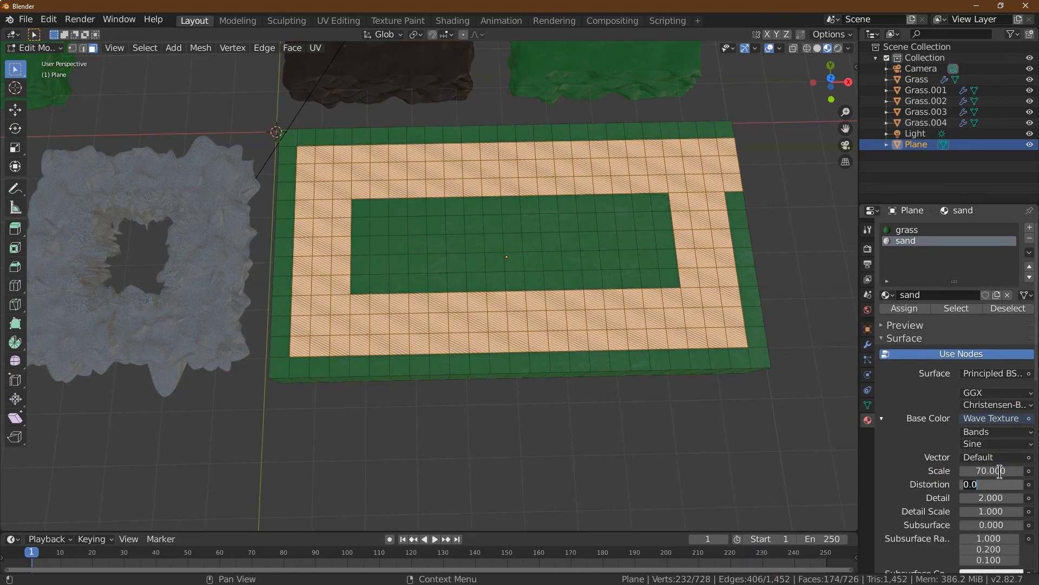
pyautogui.press('Tab')
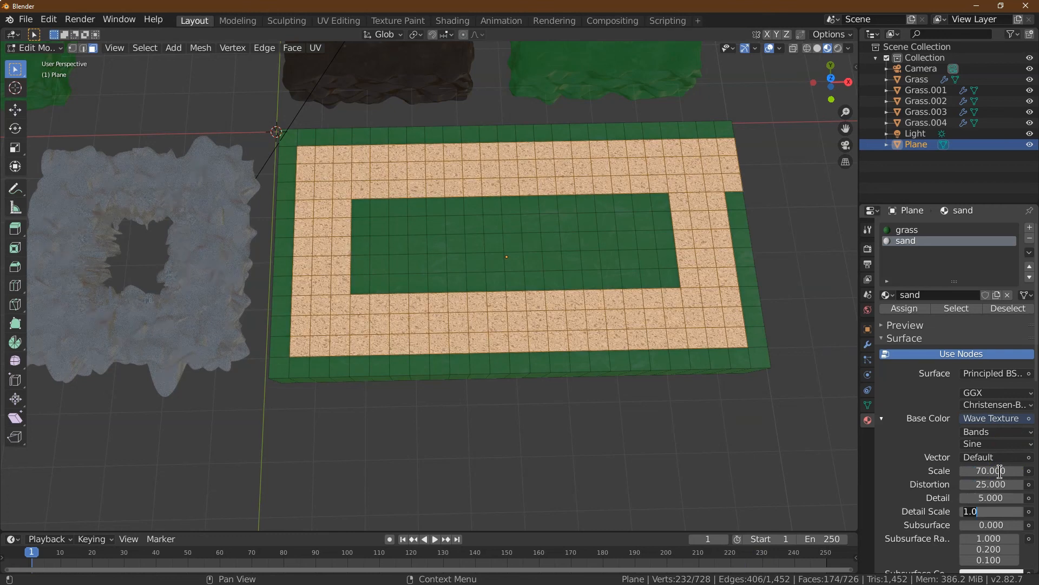
pyautogui.write('10')
pyautogui.press('Tab')
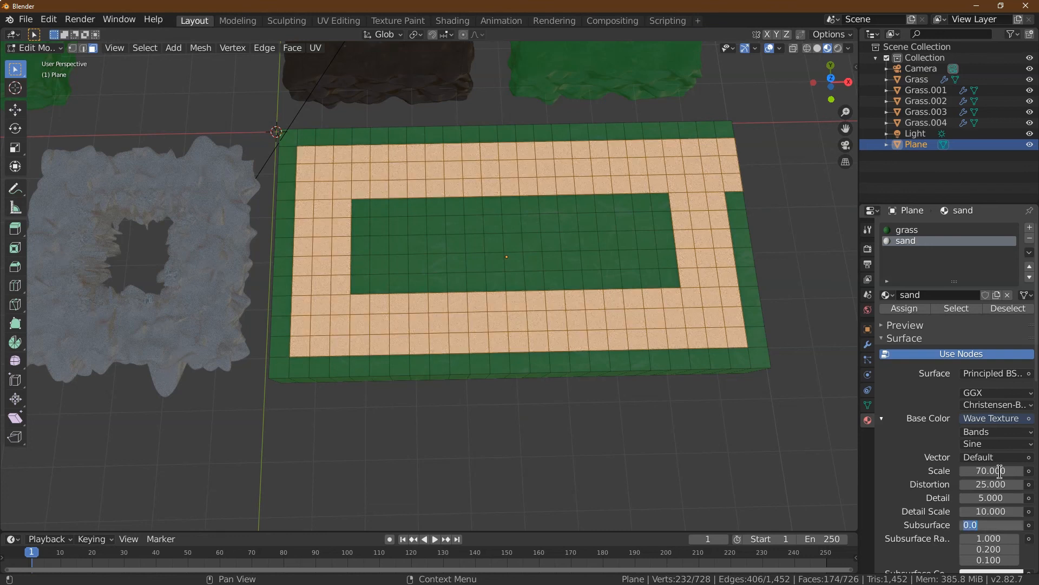
# Set the sand material's subsurface color to hex 654321, and raise its brightness to a lighter brown.
pyautogui.scroll(-3, 967, 499)
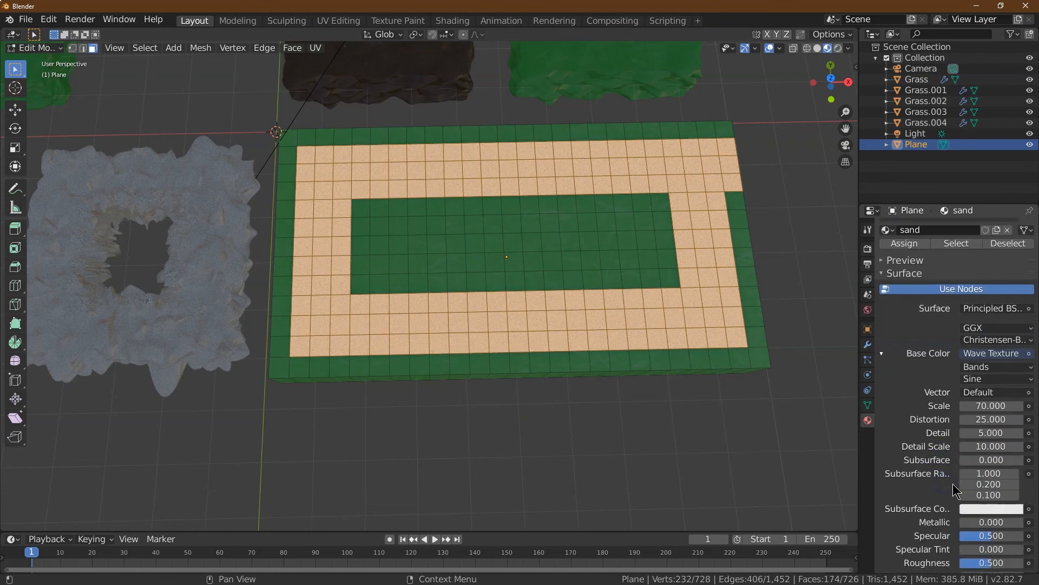
pyautogui.click(984, 509)
pyautogui.click(993, 457)
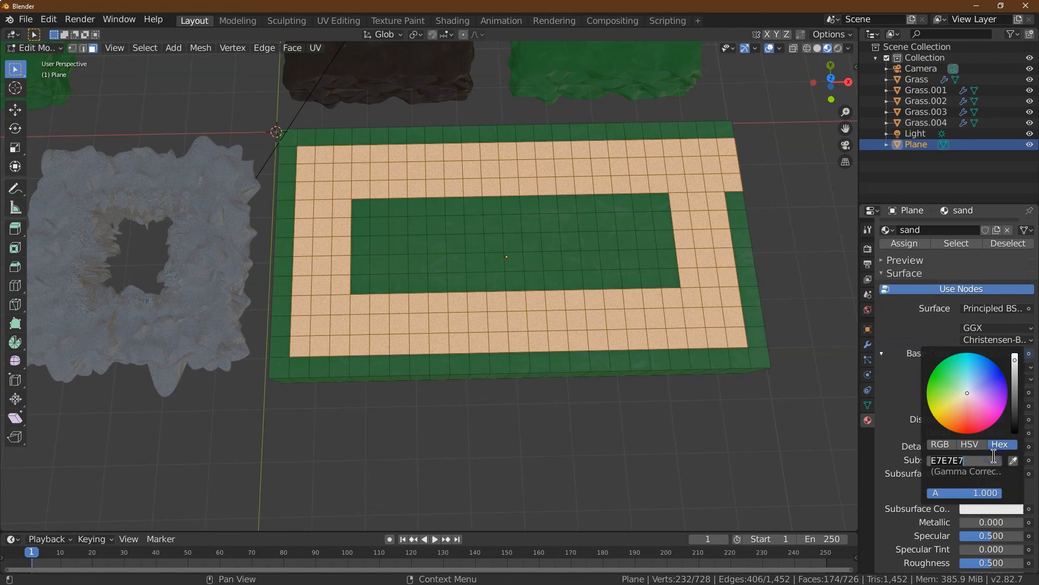
pyautogui.press('Return')
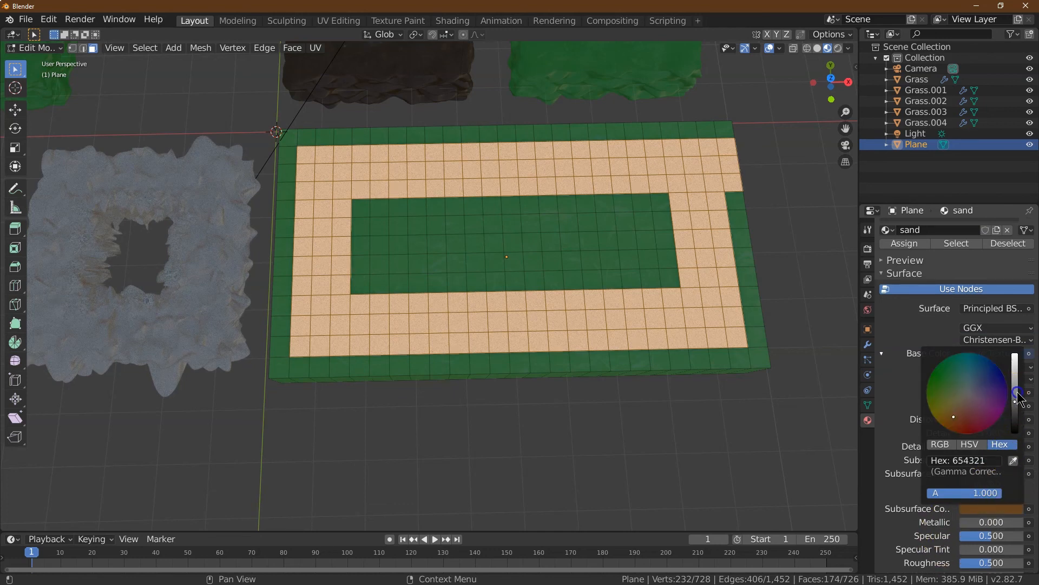
pyautogui.moveTo(1016, 405); pyautogui.dragTo(1015, 392)
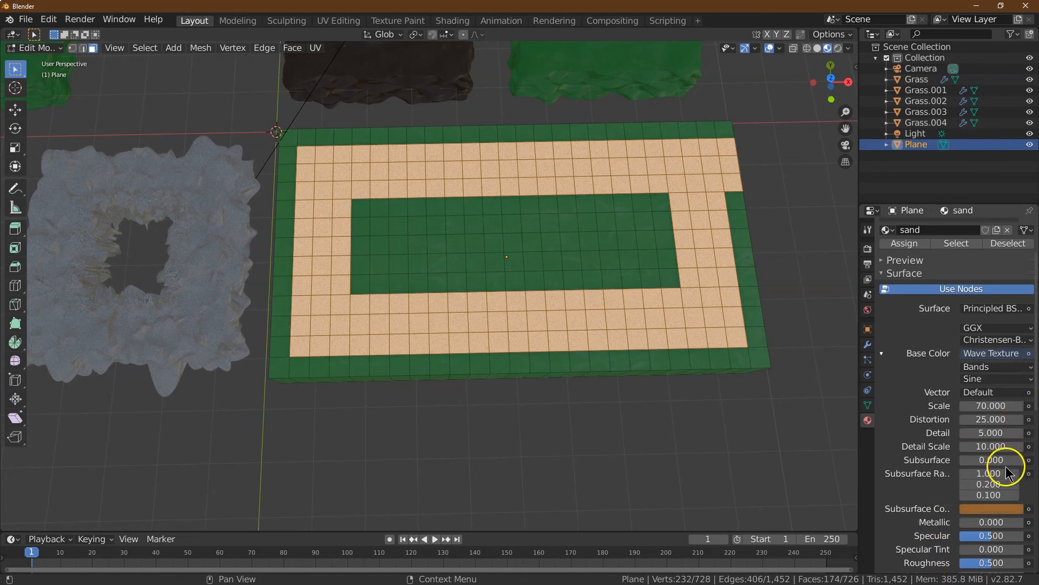
# Set the sand material's subsurface amount to 0.95.
pyautogui.click(1002, 509)
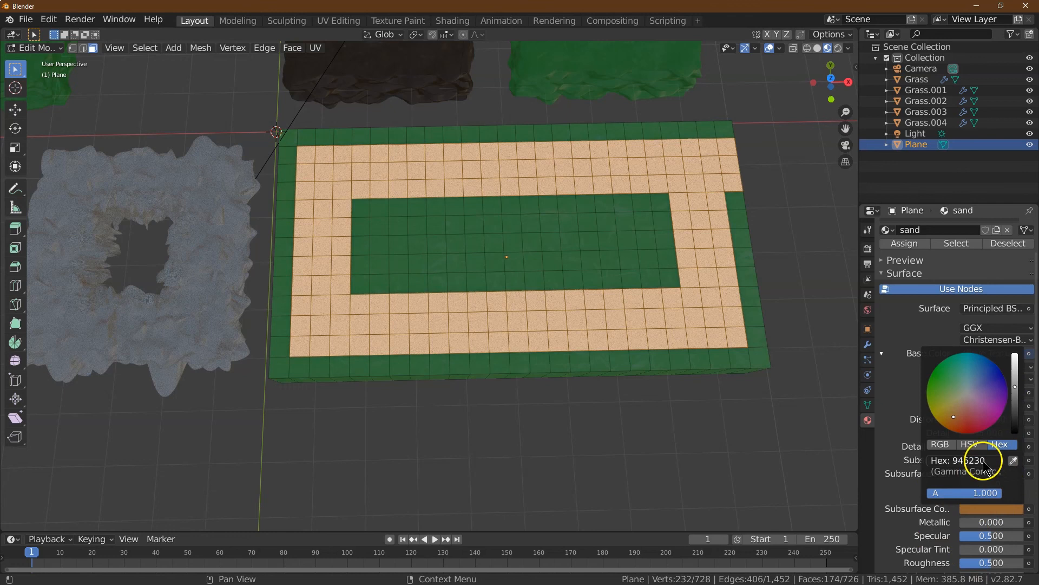
pyautogui.click(1020, 510)
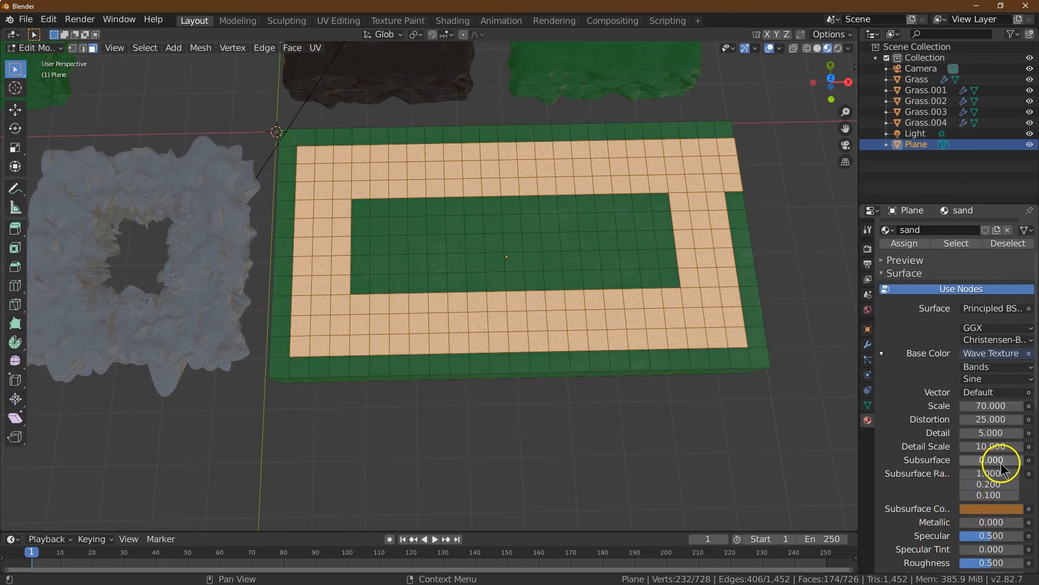
pyautogui.click(997, 460)
pyautogui.press('Tab')
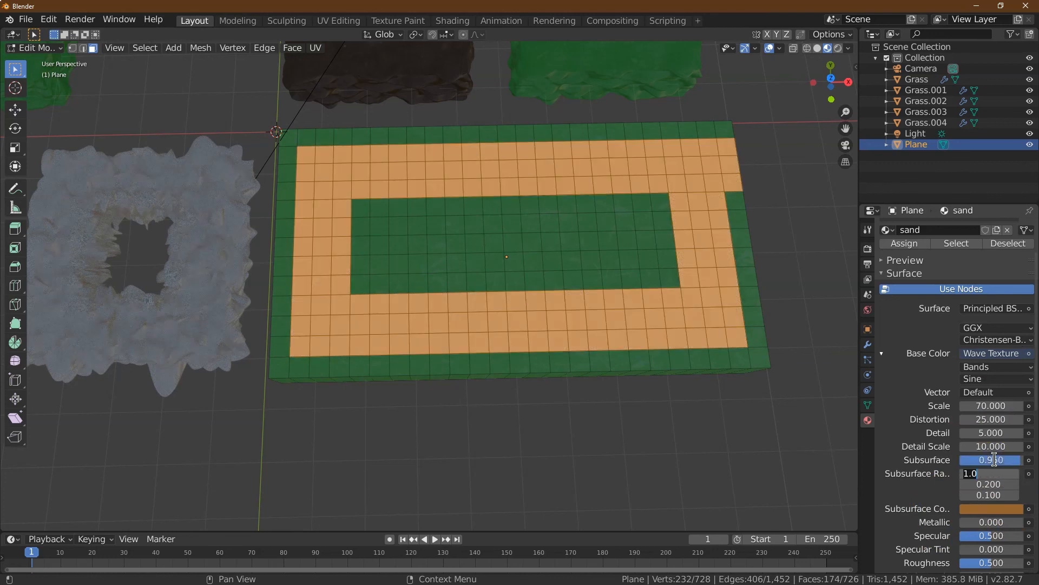
# Extrude the selected sand track faces 0.2 m down into the slab.
pyautogui.click(838, 87)
pyautogui.click(831, 79)
pyautogui.moveTo(828, 70); pyautogui.dragTo(823, 101)
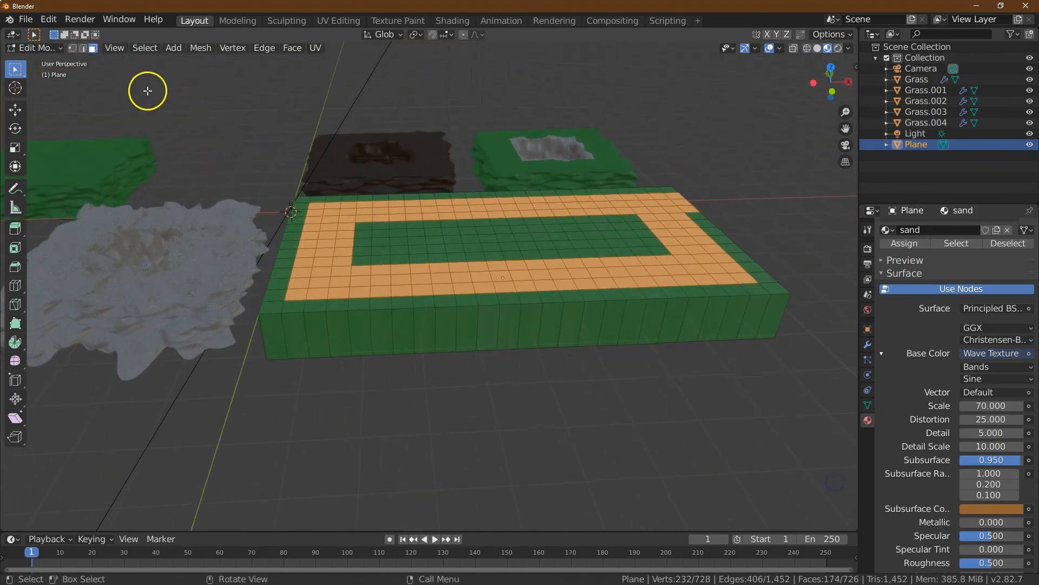
pyautogui.click(15, 230)
pyautogui.moveTo(513, 202); pyautogui.dragTo(515, 206)
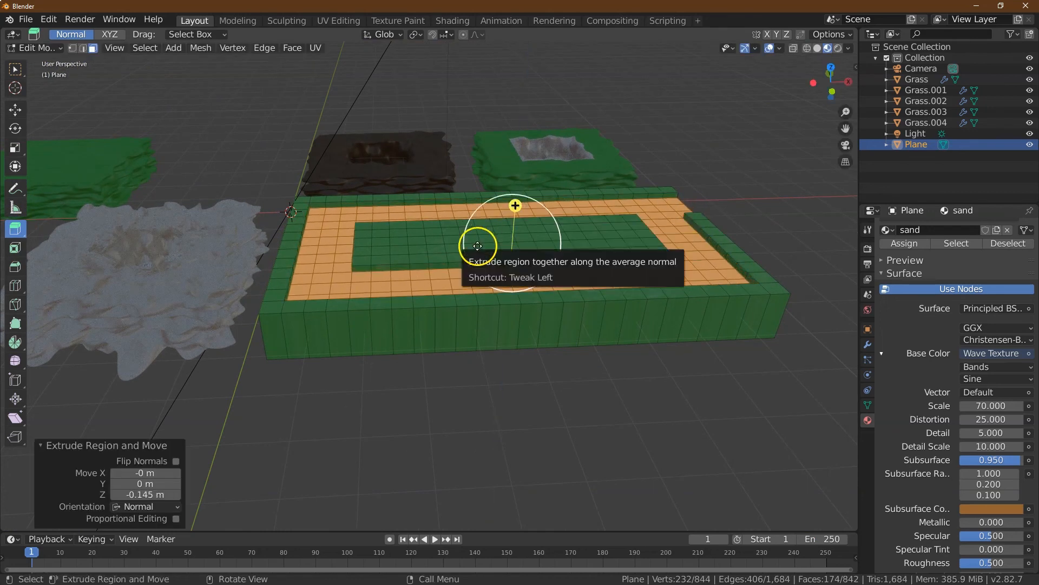
pyautogui.click(167, 495)
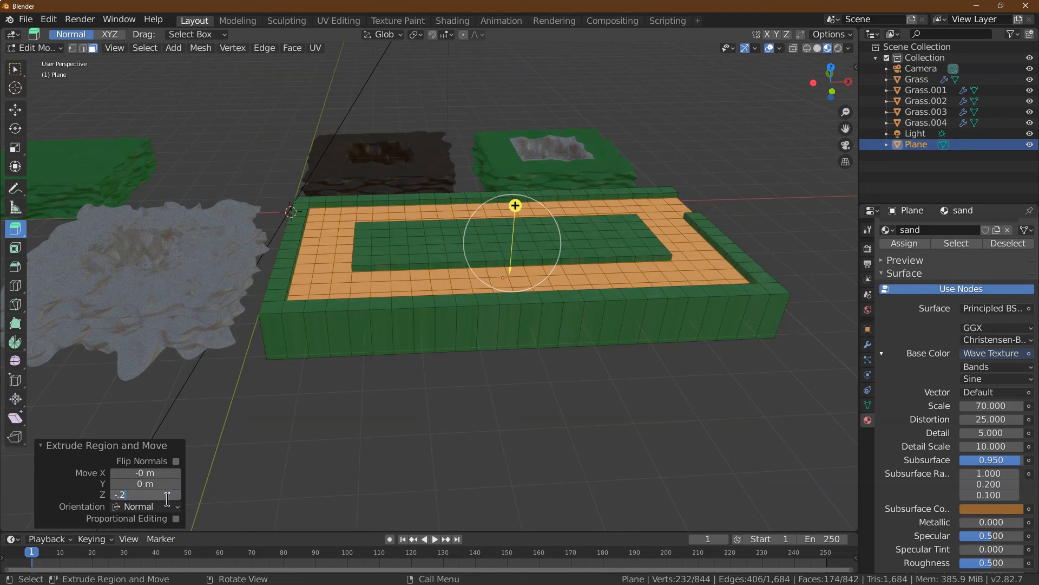
pyautogui.press('Tab')
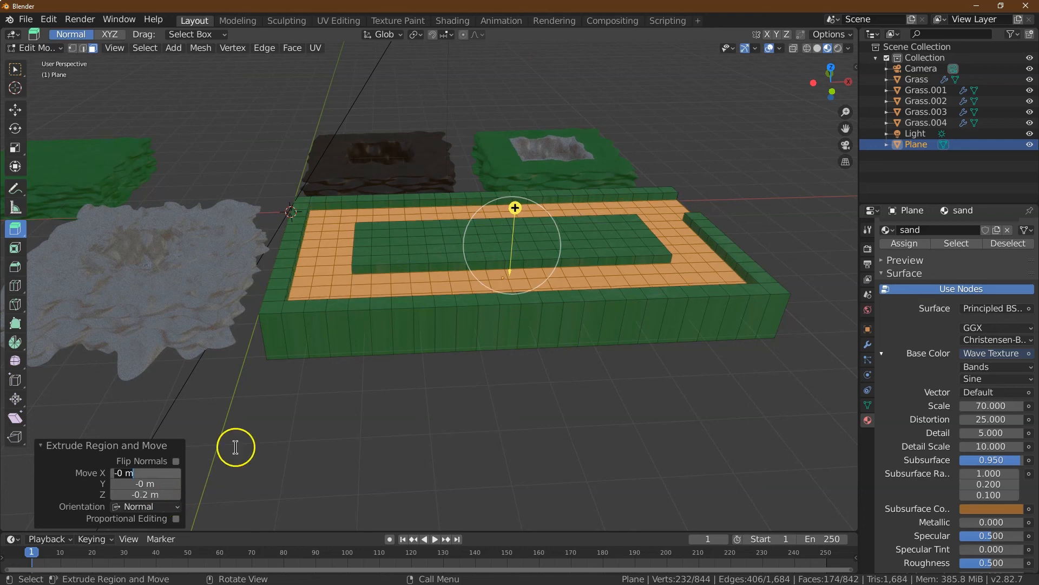
# Select all of the slab's faces and subdivide them with one cut.
pyautogui.click(136, 48)
pyautogui.click(144, 48)
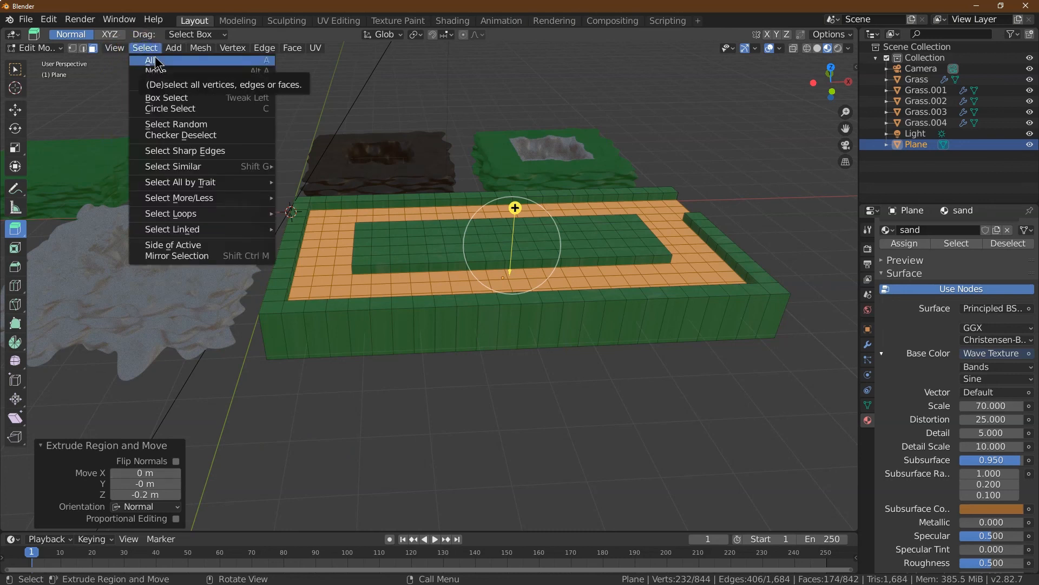
pyautogui.click(155, 59)
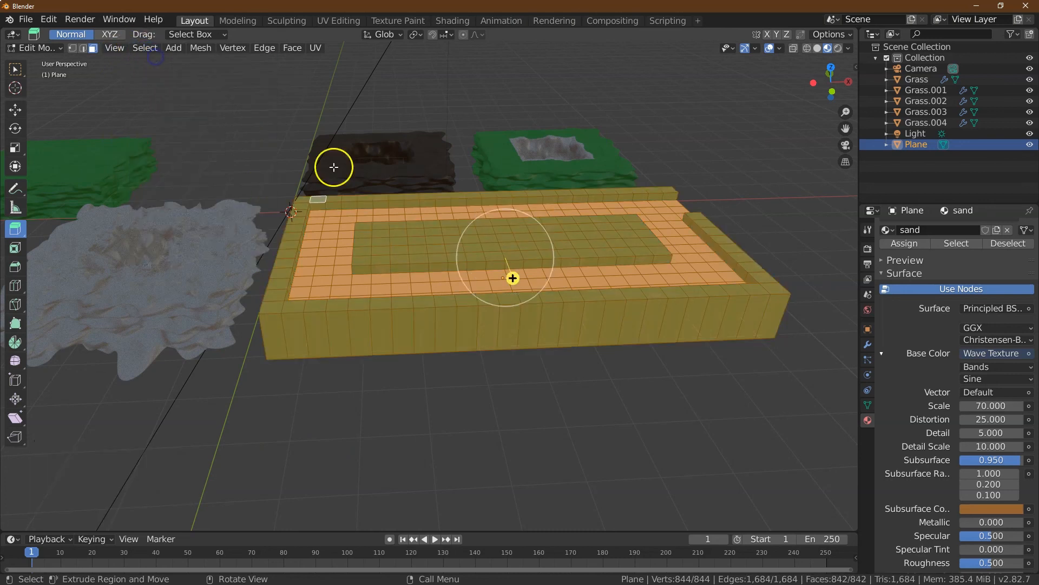
pyautogui.click(276, 49)
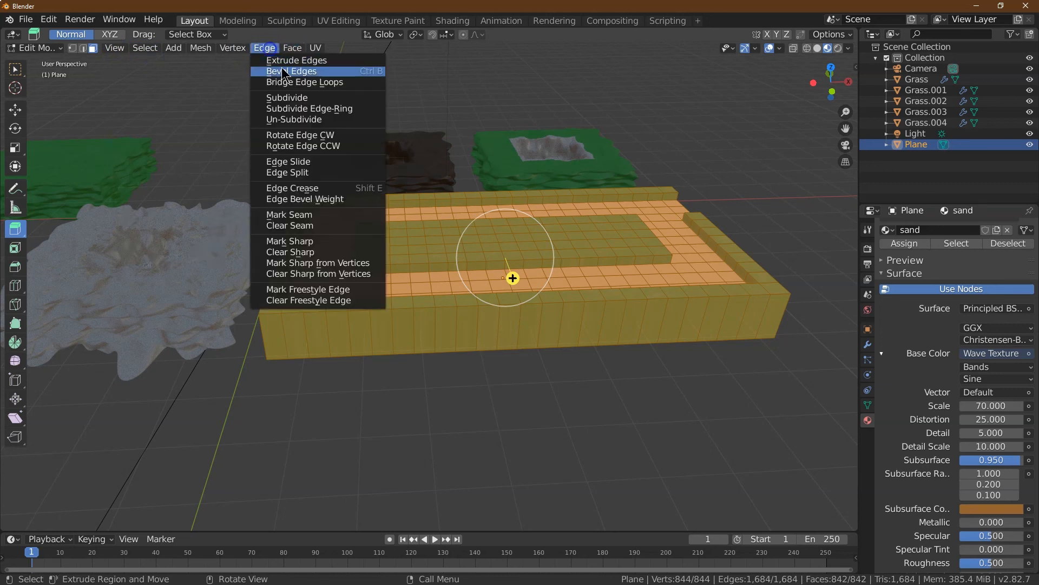
pyautogui.click(291, 98)
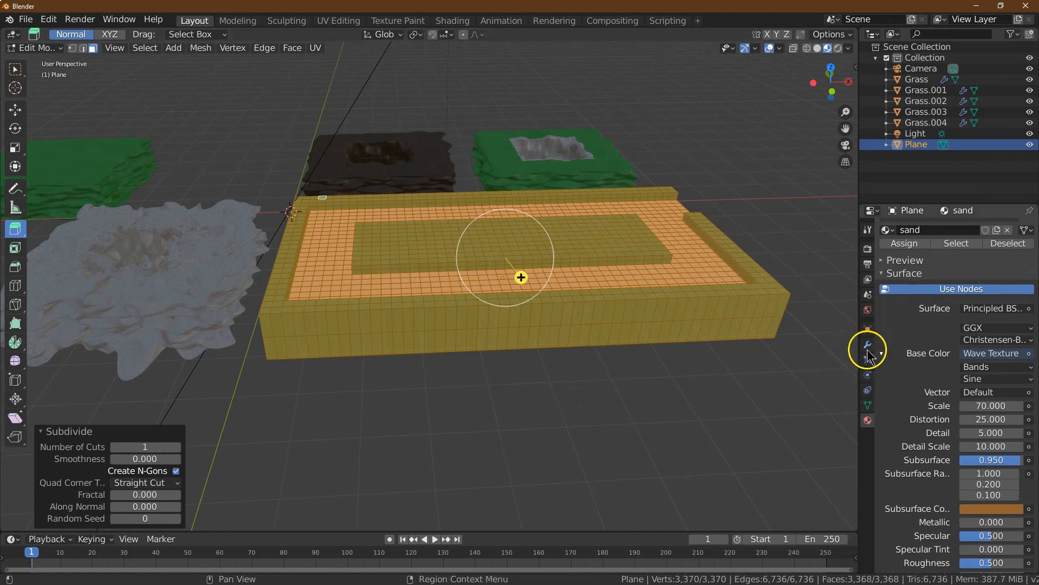
# Add a Displace modifier to the slab and give it the existing ground texture.
pyautogui.click(867, 329)
pyautogui.click(759, 357)
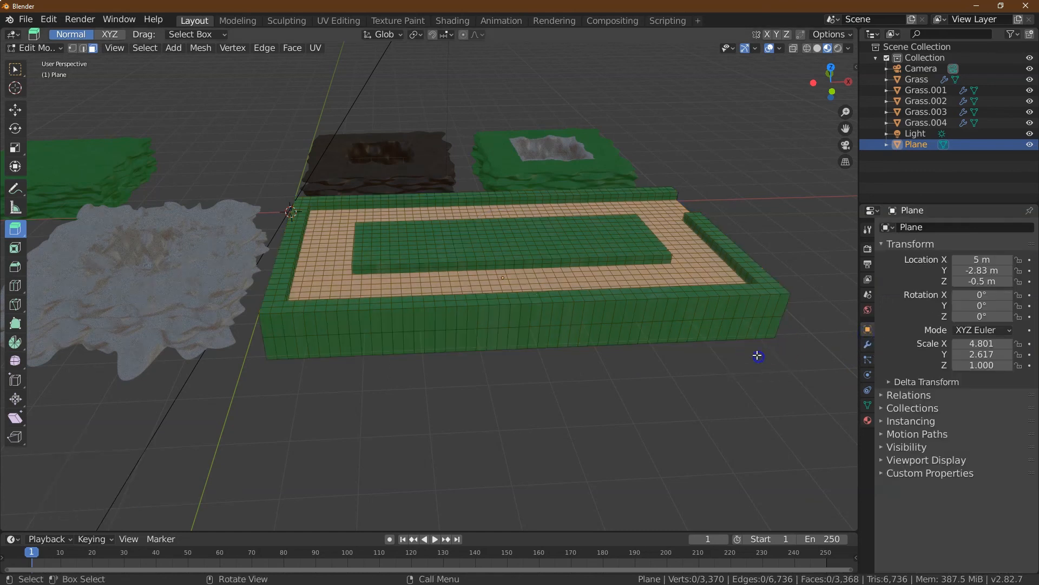
pyautogui.click(544, 257)
pyautogui.click(868, 347)
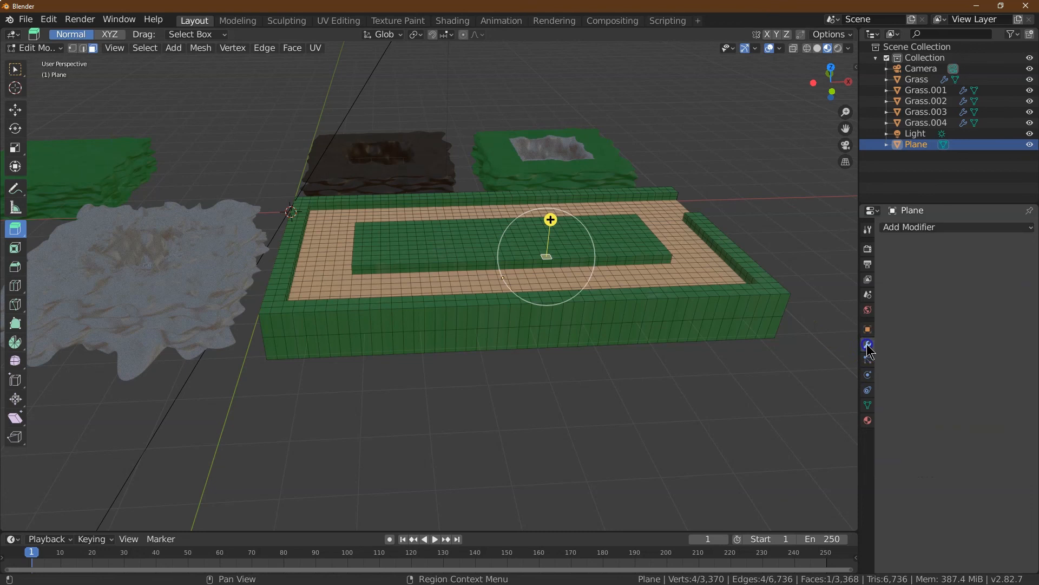
pyautogui.click(922, 238)
pyautogui.click(941, 297)
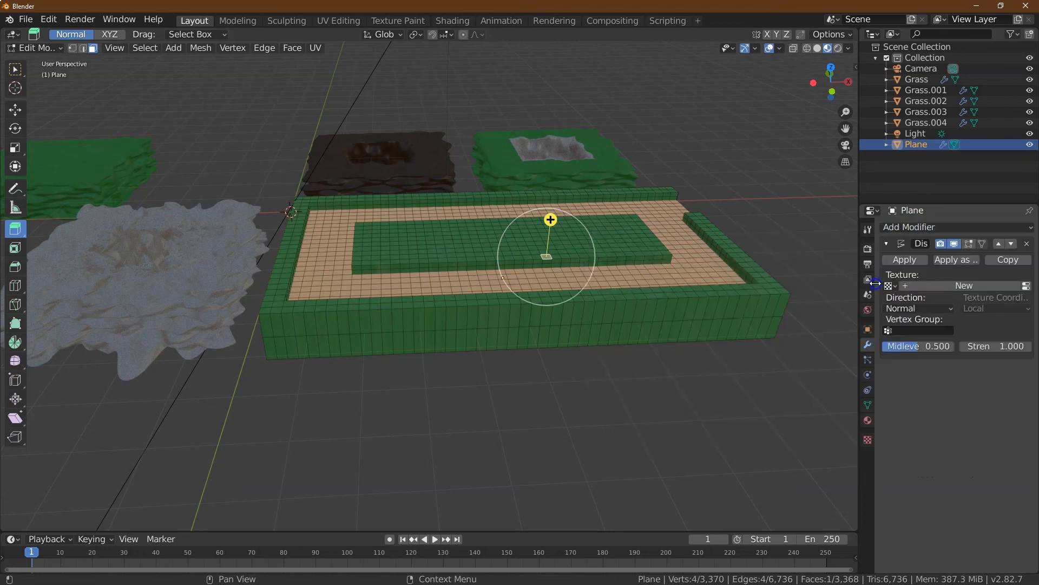
pyautogui.click(888, 286)
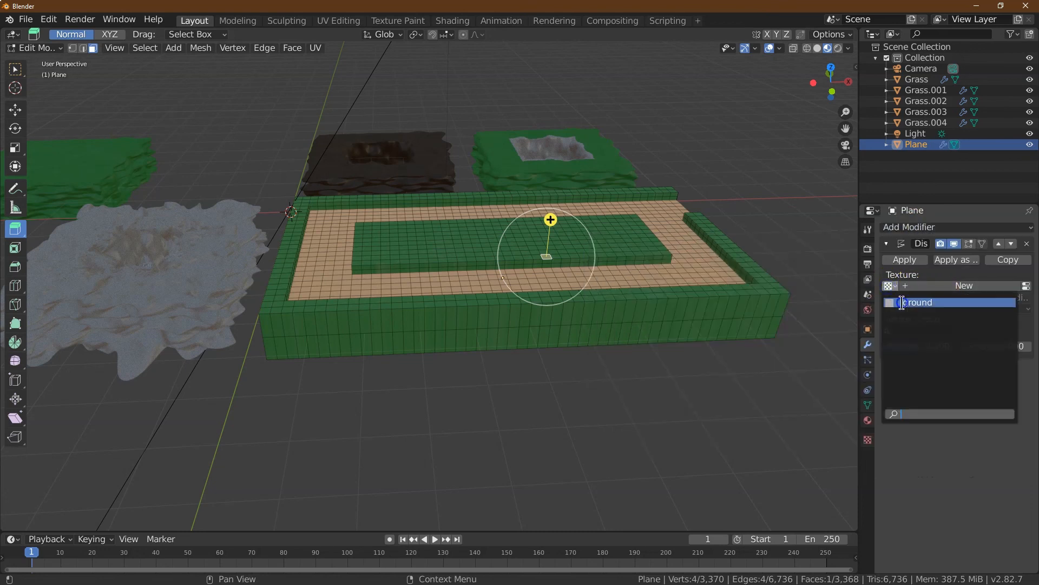
pyautogui.click(902, 302)
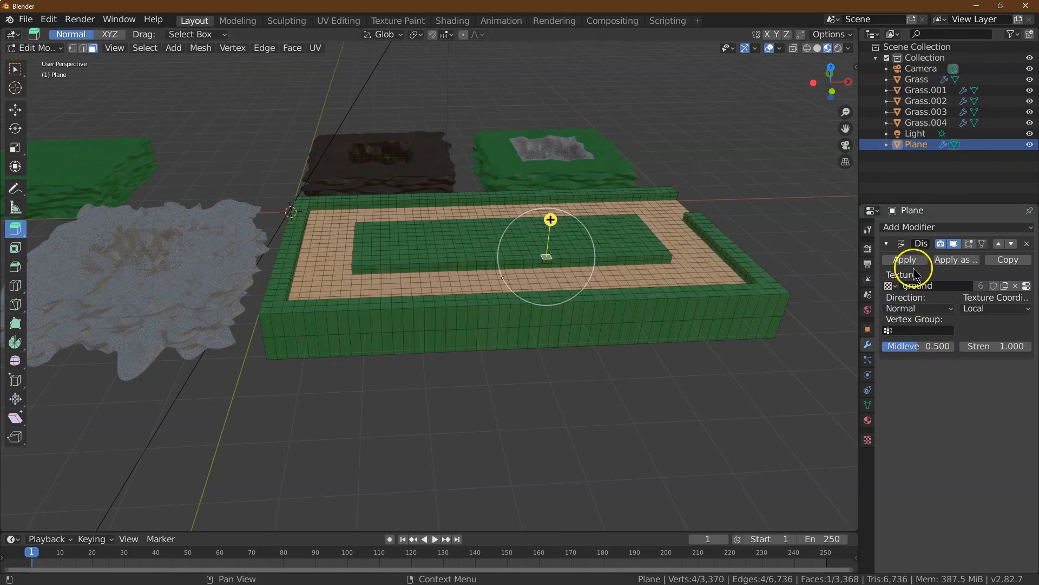
# Switch the slab to Object Mode and set its Displace strength to 0.5.
pyautogui.click(43, 48)
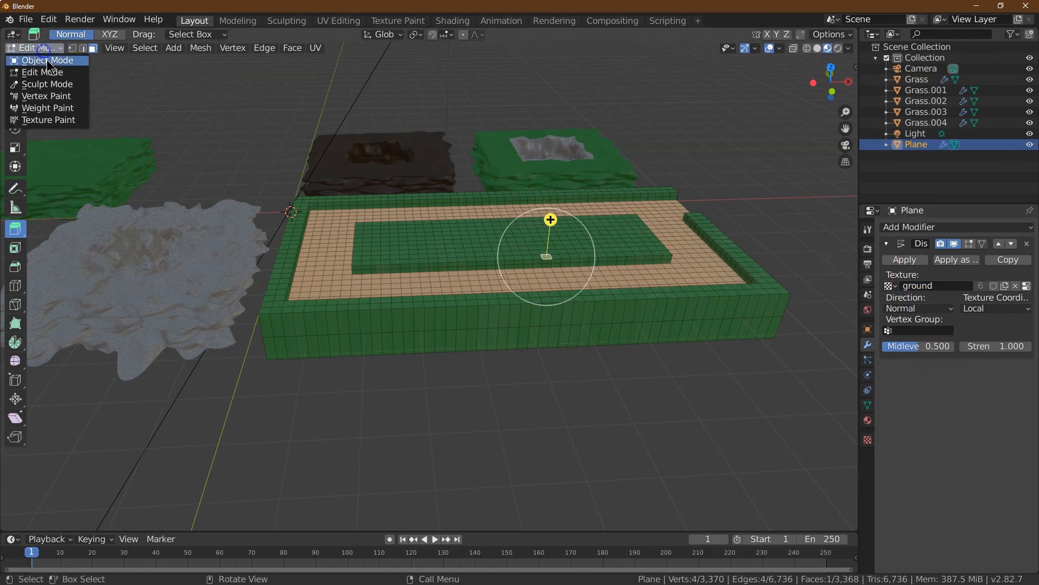
pyautogui.click(47, 61)
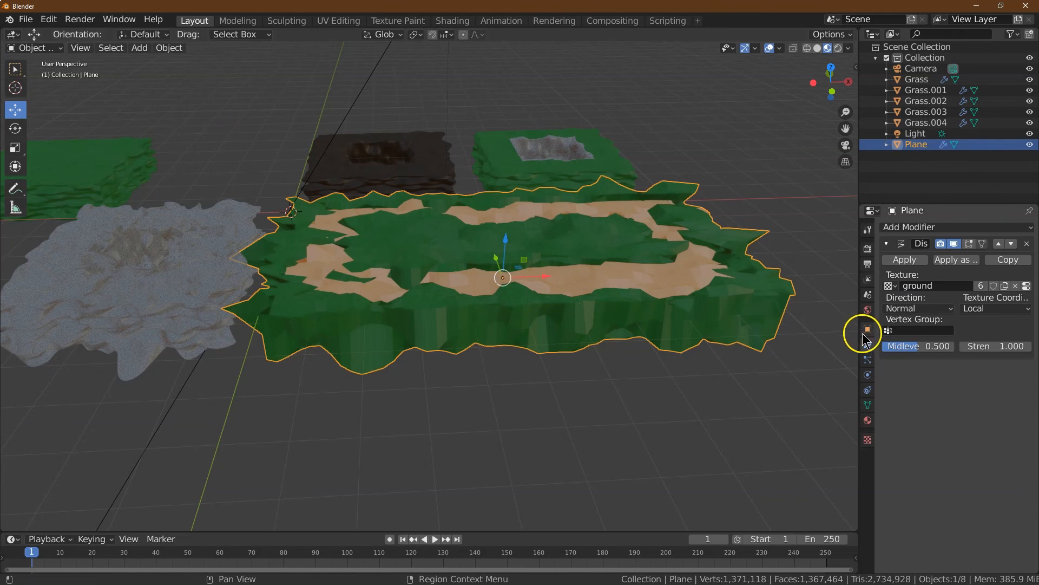
pyautogui.click(1015, 348)
pyautogui.write('.5')
pyautogui.press('Return')
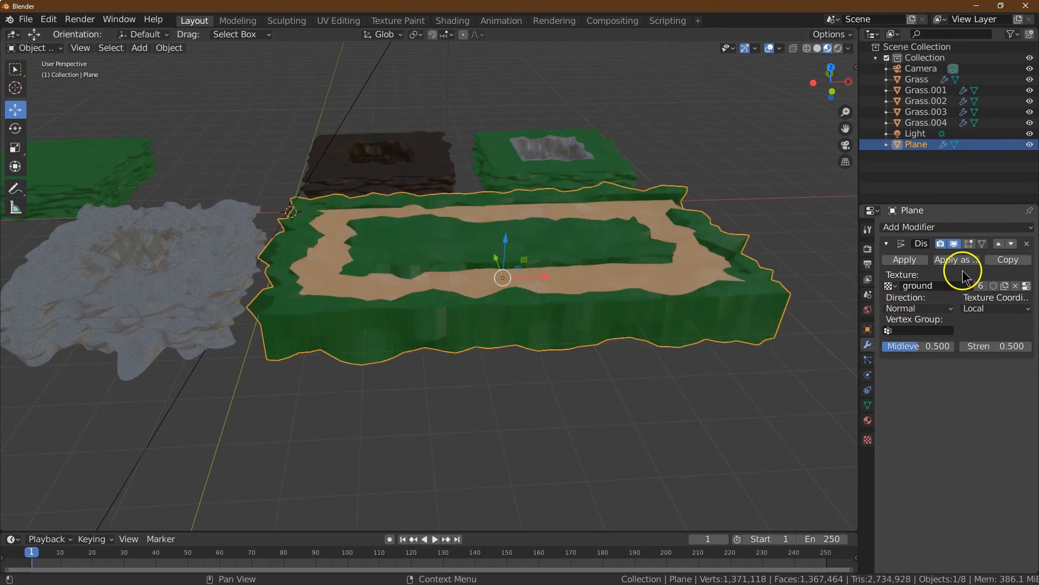
# Add a Subdivision Surface modifier to the slab with render and viewport subdivisions at 3.
pyautogui.click(927, 236)
pyautogui.click(776, 409)
pyautogui.moveTo(898, 421); pyautogui.dragTo(951, 424)
pyautogui.click(951, 436)
pyautogui.click(951, 436)
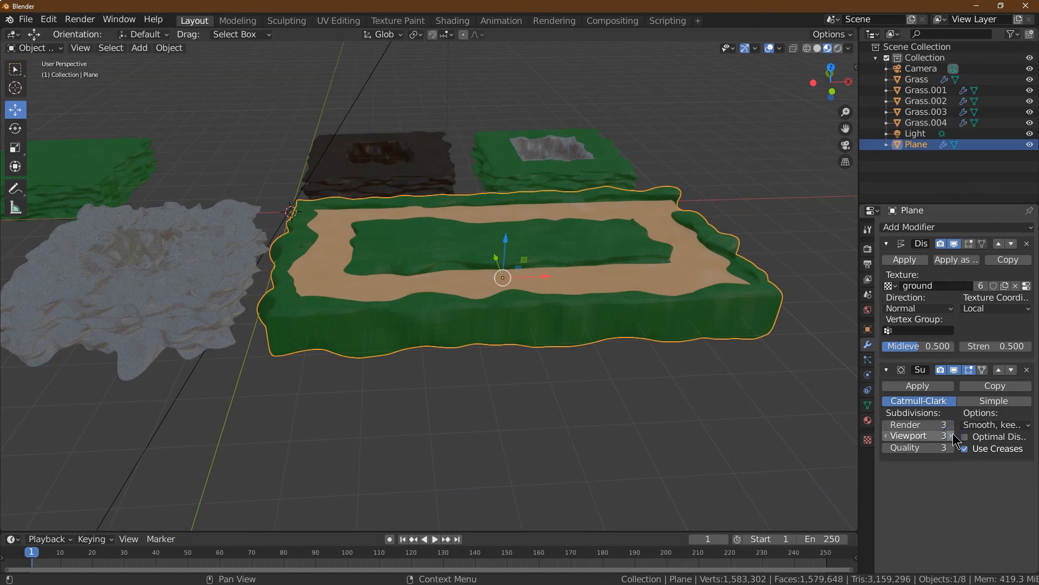
# Reduce the slab's Displace strength to 0.3, checking the track edges from directly above.
pyautogui.click(830, 67)
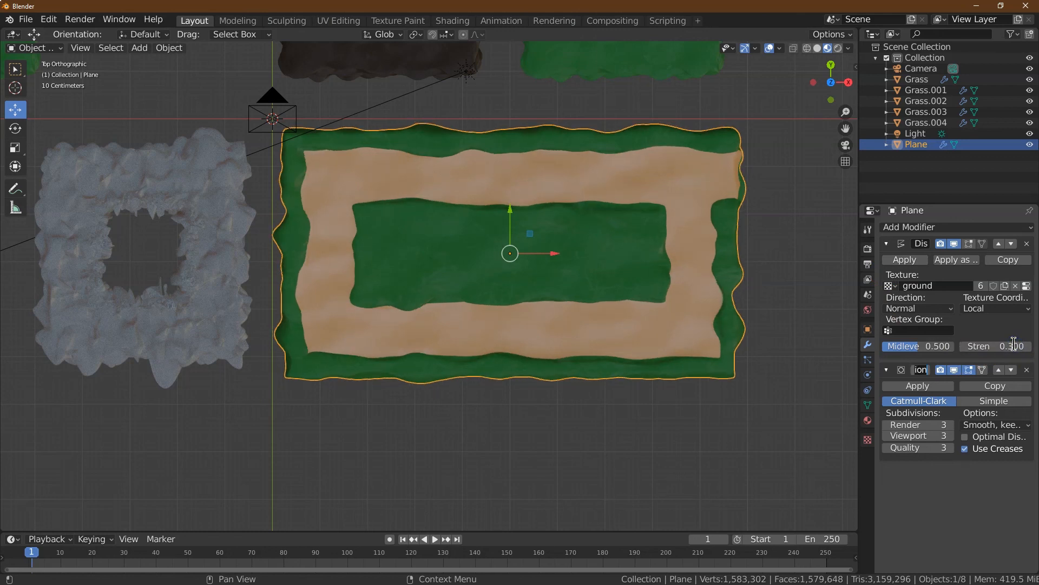
pyautogui.click(925, 251)
pyautogui.moveTo(846, 112); pyautogui.dragTo(845, 81)
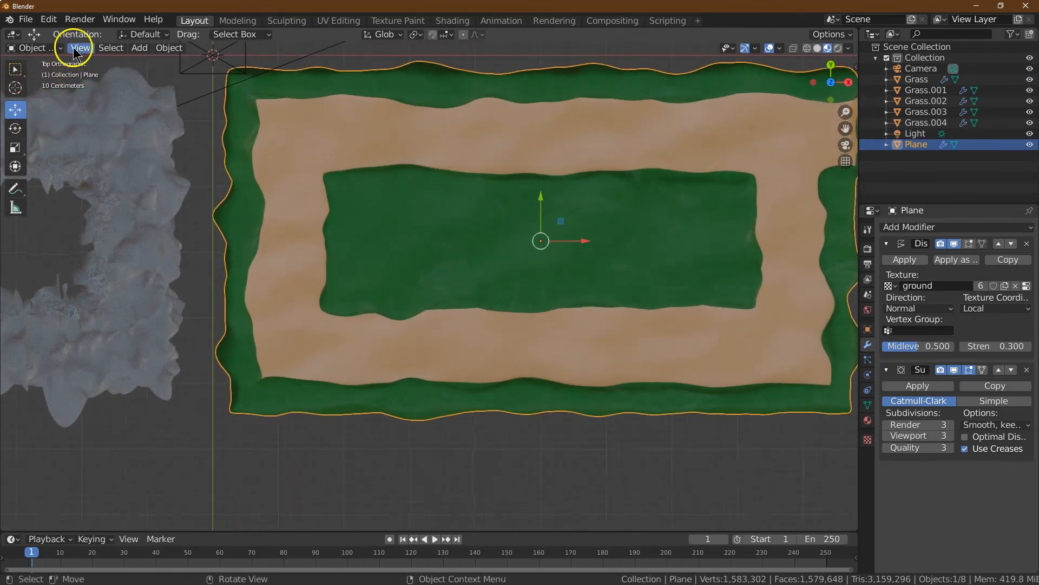
# In Edit Mode, select the central grass island's faces two faces inside its border and extrude them 1 m down.
pyautogui.click(34, 48)
pyautogui.click(55, 72)
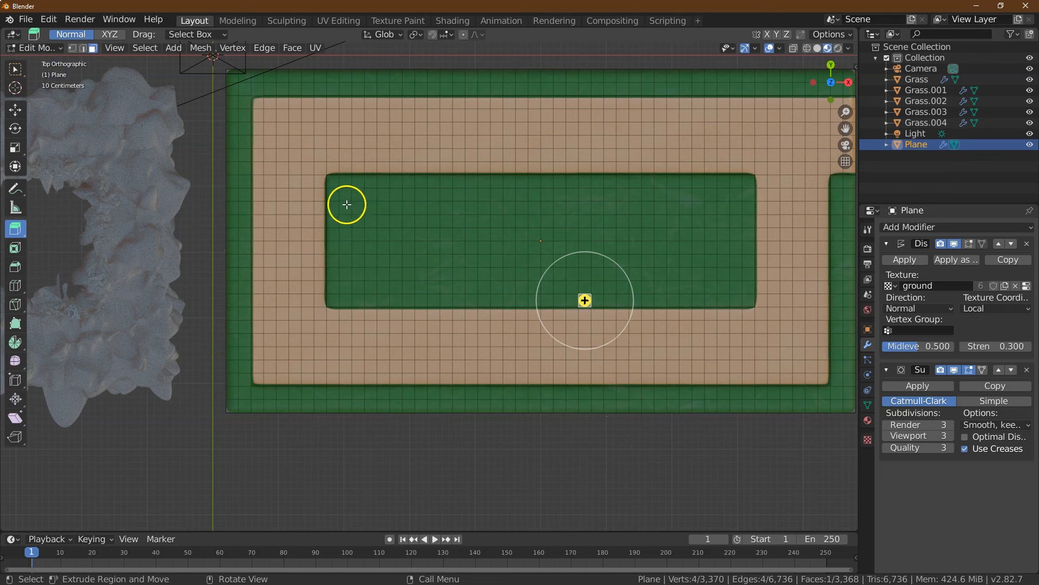
pyautogui.moveTo(362, 210); pyautogui.dragTo(728, 276)
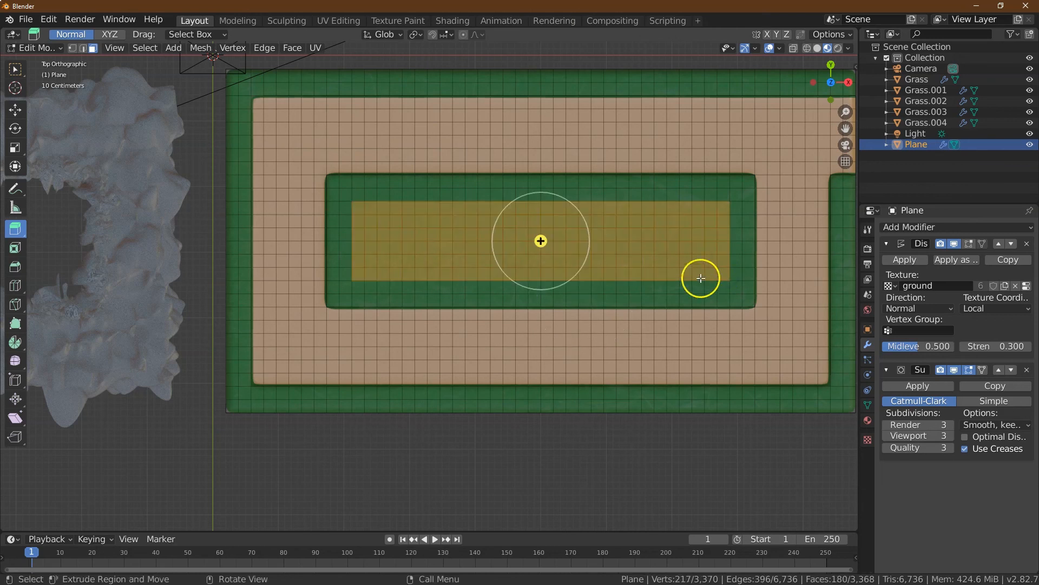
pyautogui.moveTo(828, 81); pyautogui.dragTo(531, 231)
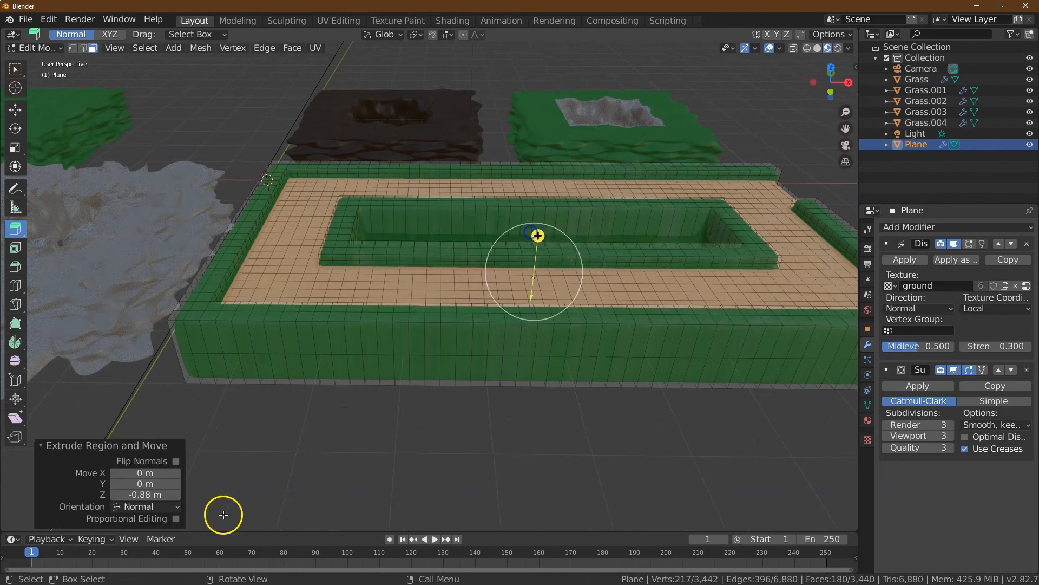
pyautogui.click(158, 488)
pyautogui.write('-1')
pyautogui.press('Return')
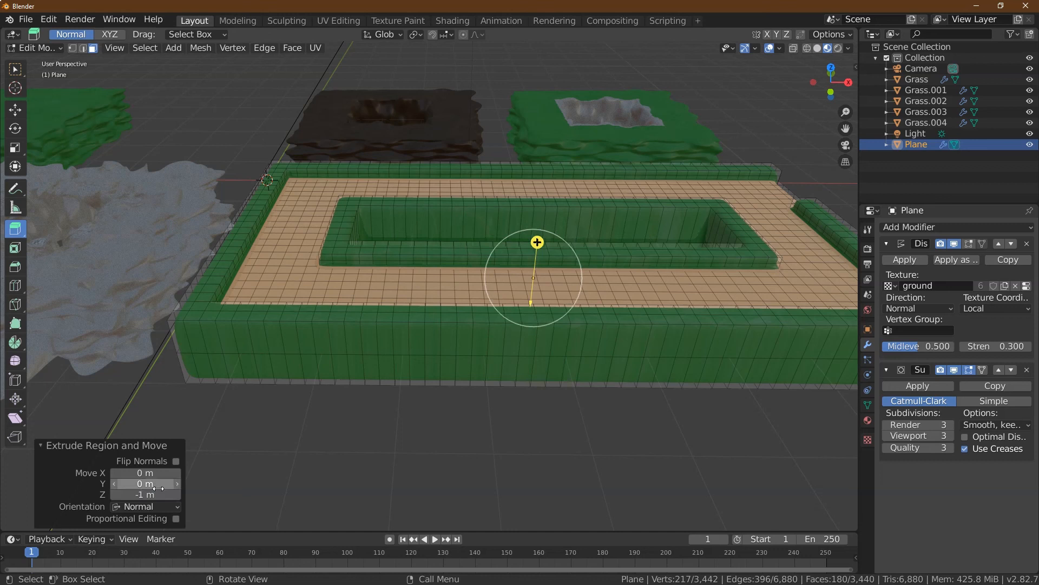
pyautogui.click(373, 469)
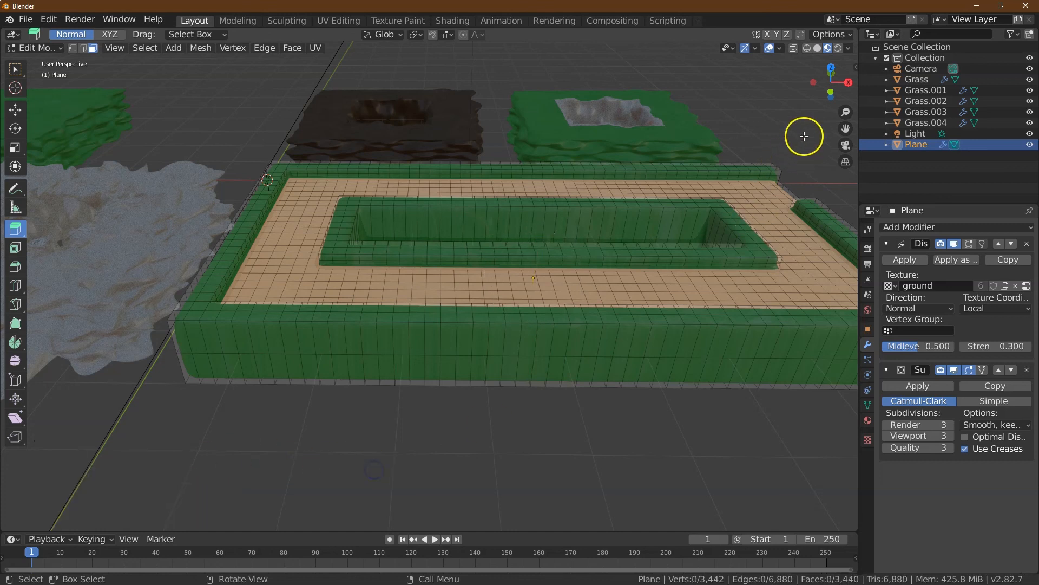
# Select all faces on the slab's underside from the bottom view and delete them, returning to the top view.
pyautogui.click(831, 70)
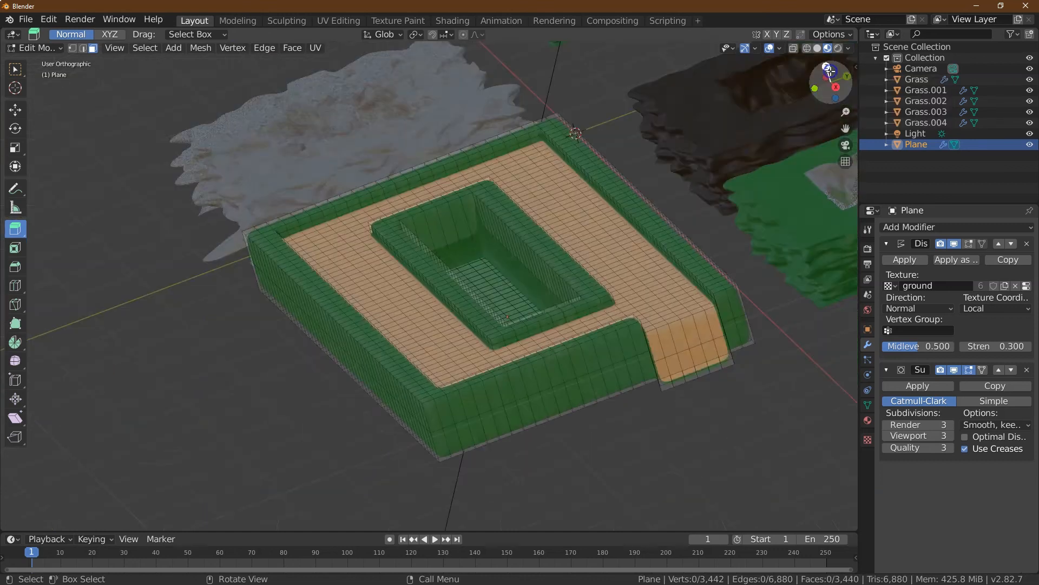
pyautogui.click(831, 65)
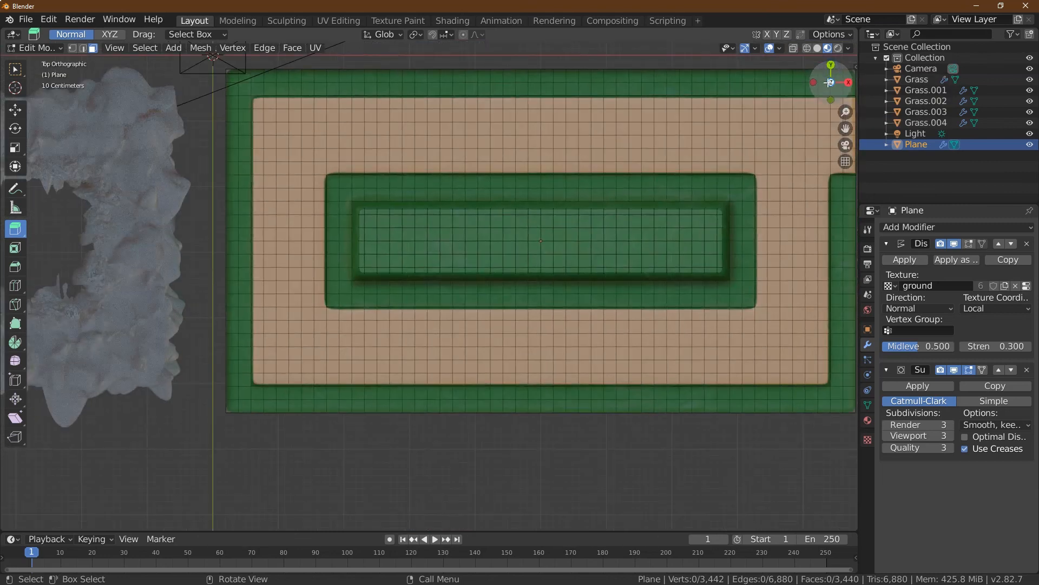
pyautogui.click(830, 82)
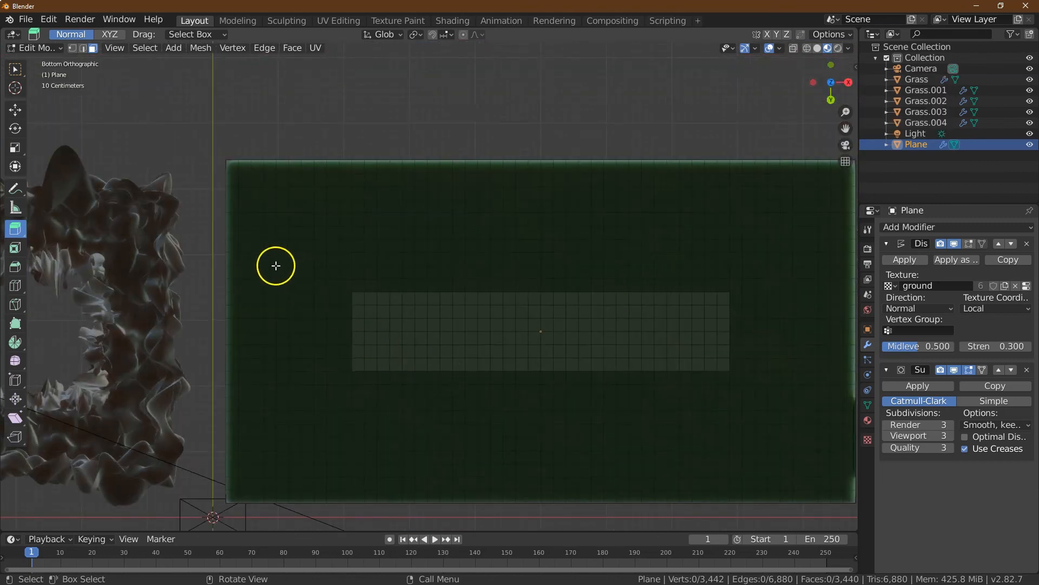
pyautogui.click(205, 49)
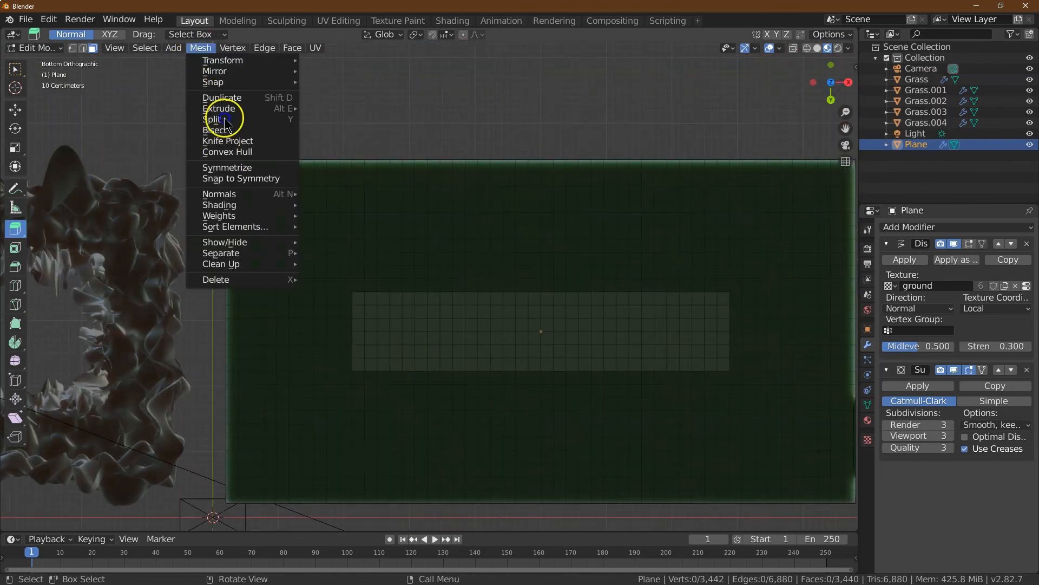
pyautogui.click(260, 280)
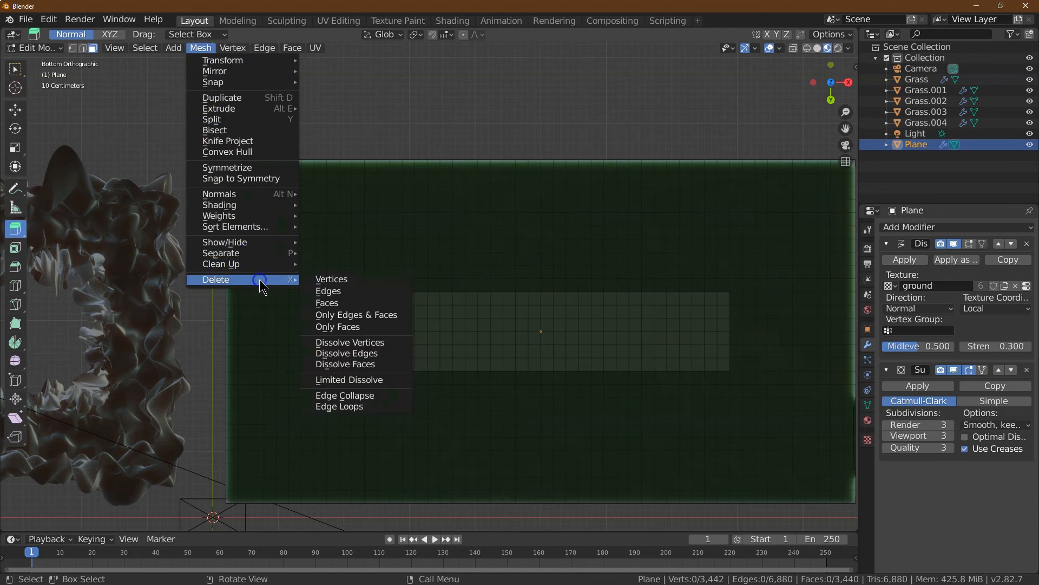
pyautogui.click(348, 303)
pyautogui.moveTo(235, 166); pyautogui.dragTo(848, 495)
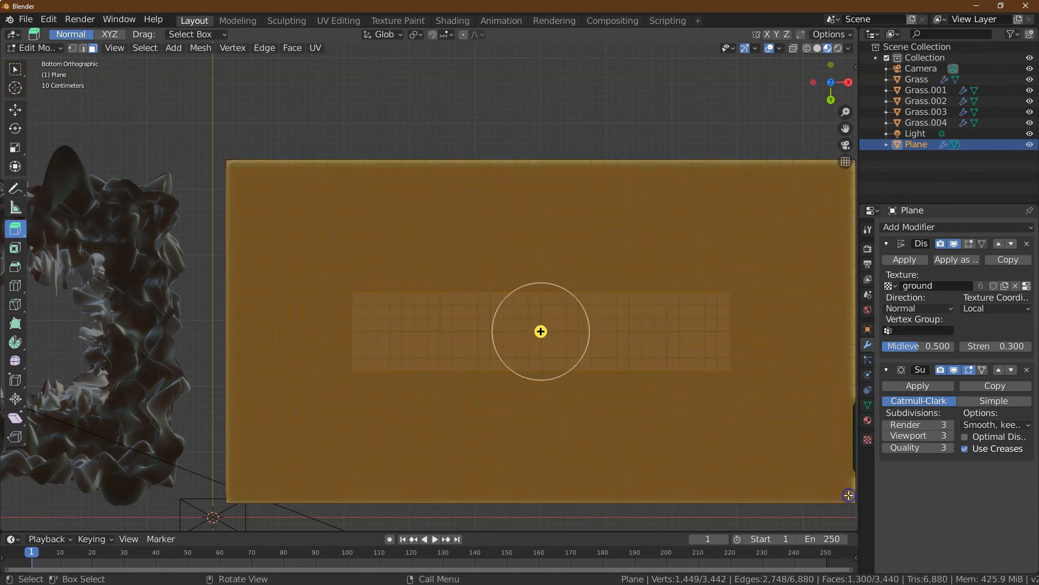
pyautogui.click(199, 48)
pyautogui.moveTo(244, 279)
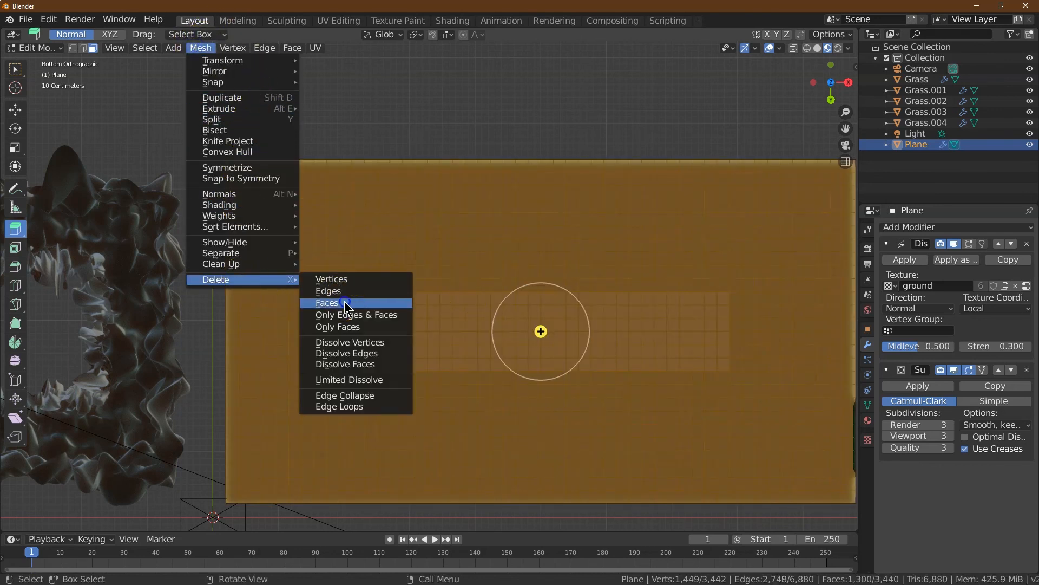
pyautogui.click(346, 304)
pyautogui.click(830, 83)
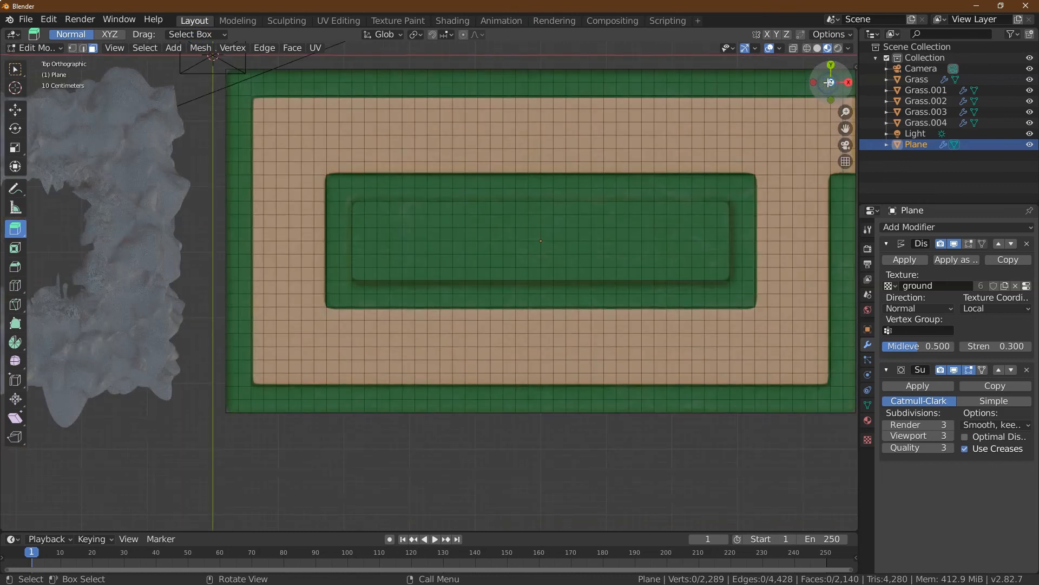
# Delete the faces forming the floor of the slab's central pit, then return to Object Mode and view the slab from directly above.
pyautogui.moveTo(355, 204); pyautogui.dragTo(723, 282)
pyautogui.click(200, 48)
pyautogui.moveTo(286, 280)
pyautogui.click(324, 303)
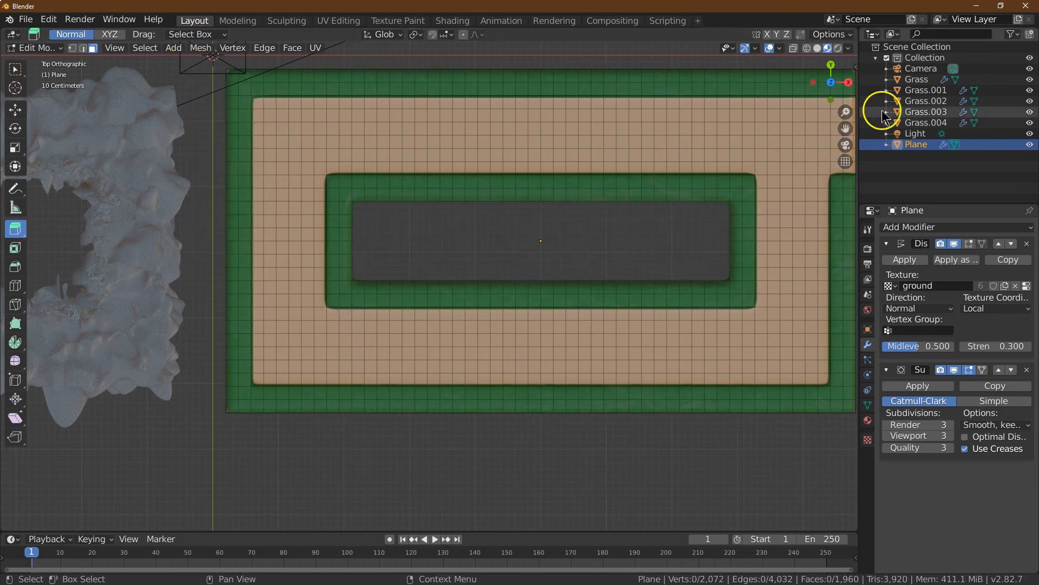
pyautogui.moveTo(836, 87); pyautogui.dragTo(854, 528)
pyautogui.click(33, 47)
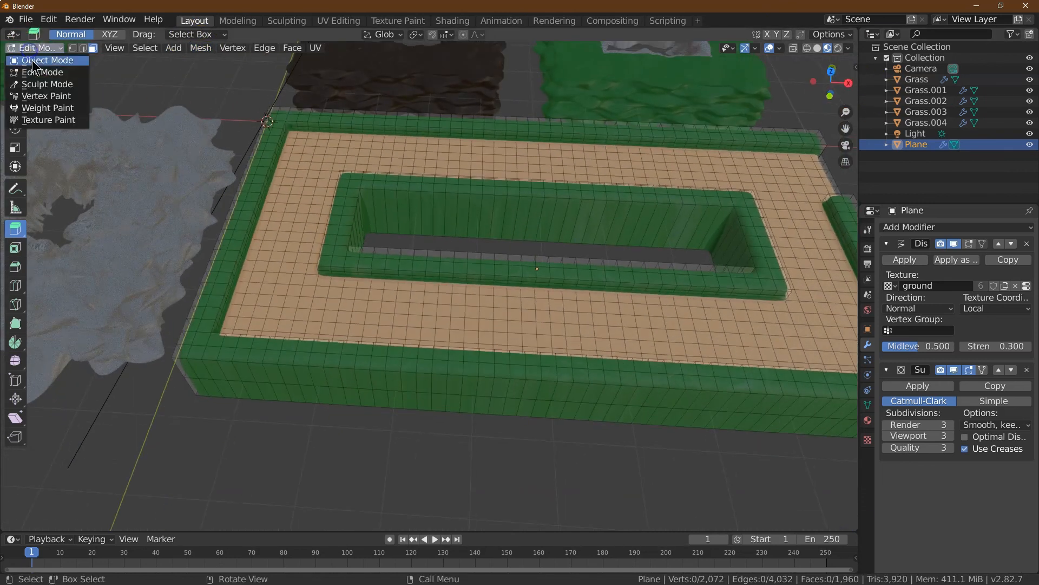
pyautogui.click(31, 60)
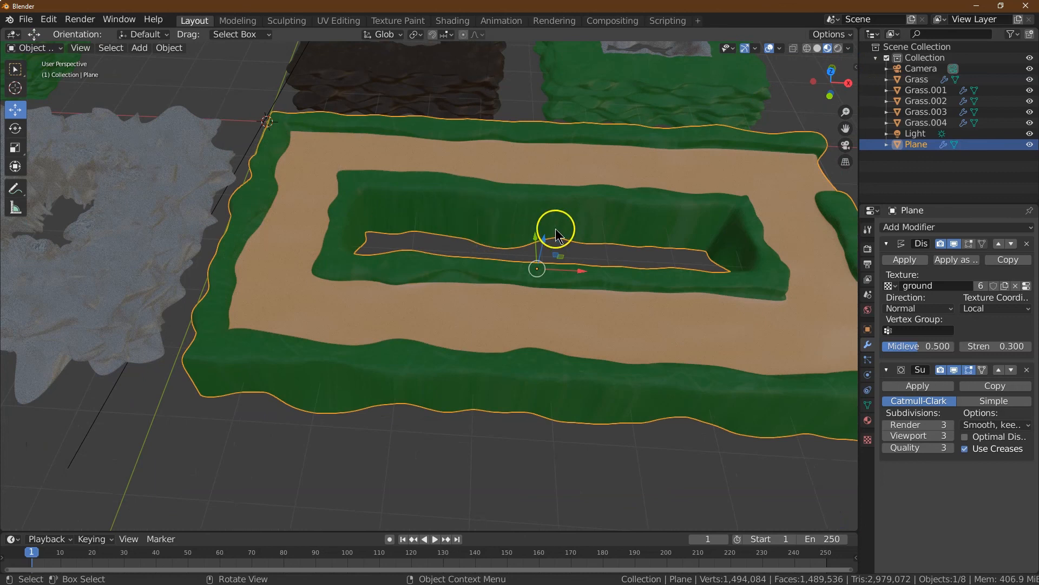
pyautogui.moveTo(824, 63); pyautogui.dragTo(827, 103)
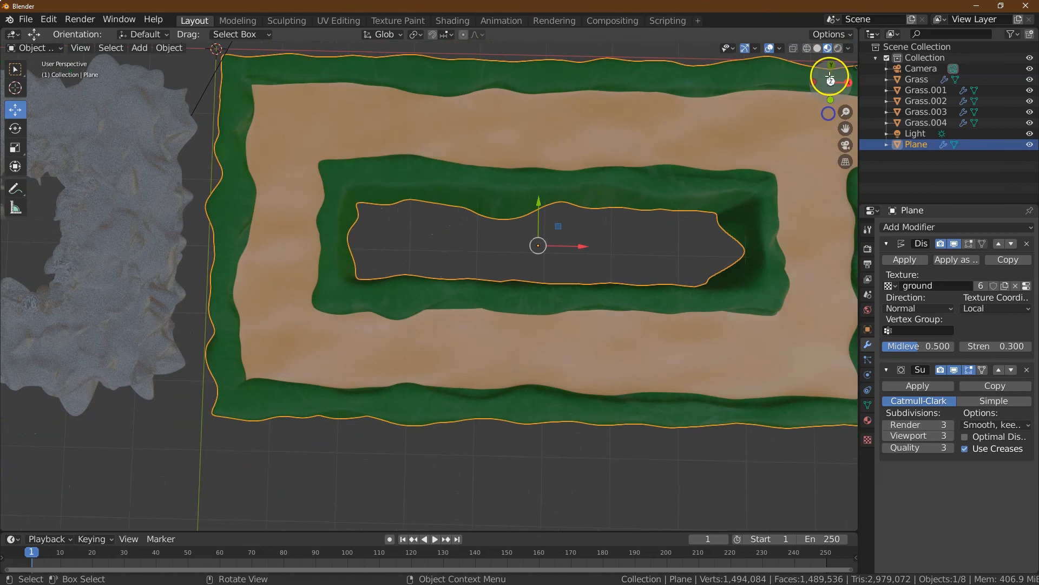
pyautogui.click(831, 82)
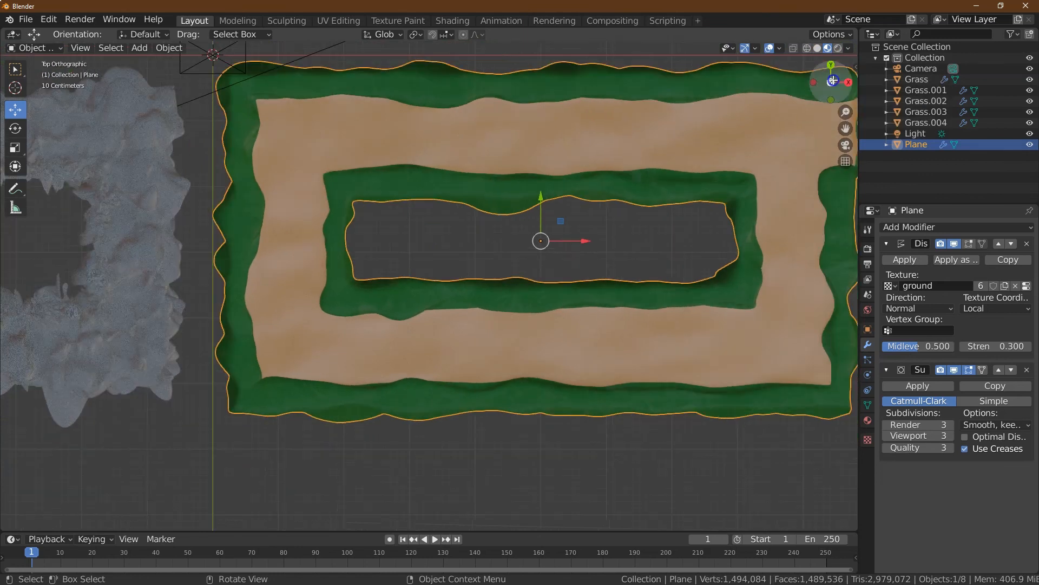
# In the camera view, shift the two plain grass tiles along X so both fit in the frame beside the dark tile.
pyautogui.click(846, 145)
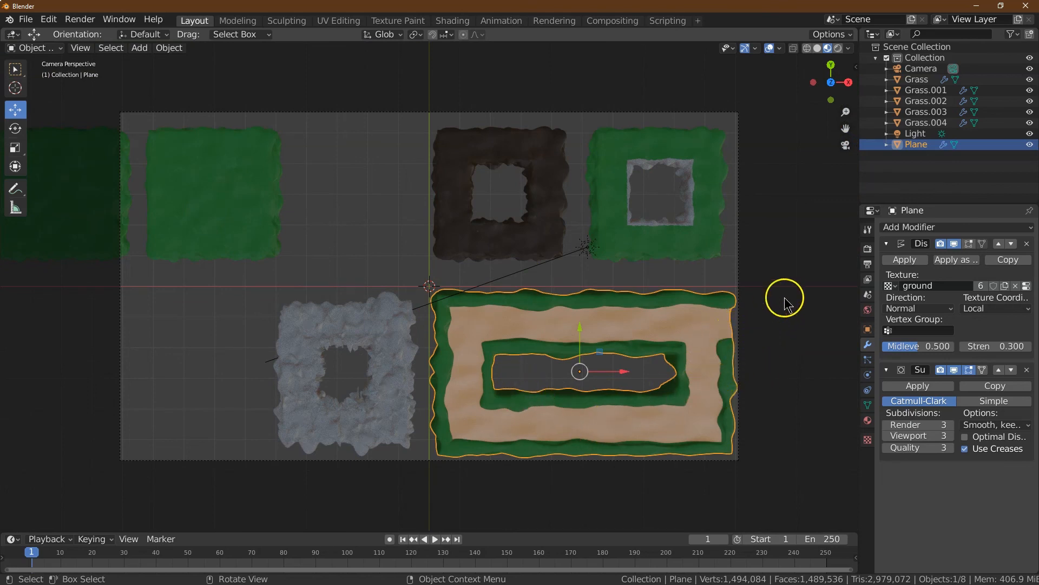
pyautogui.click(237, 203)
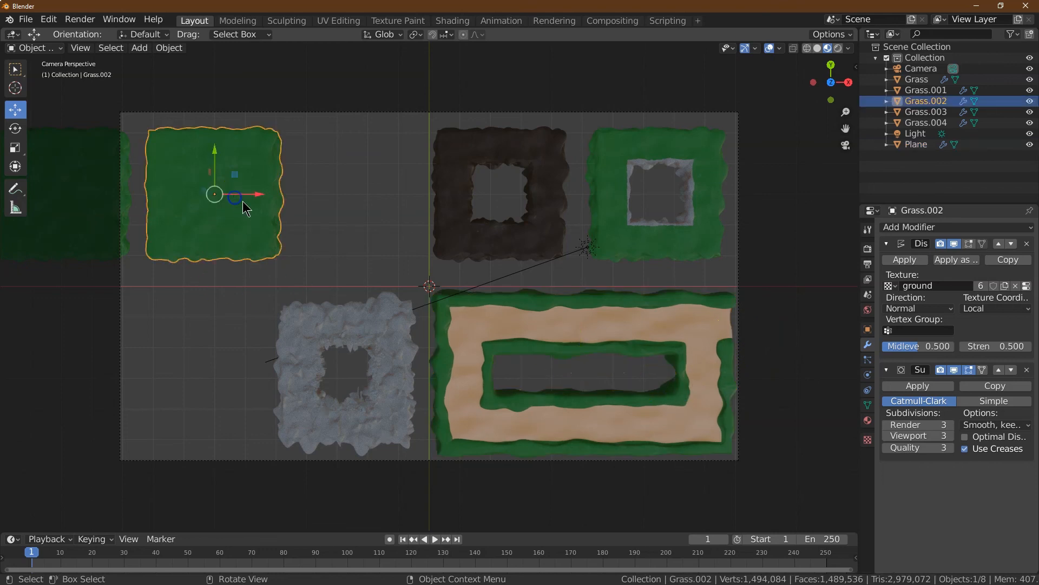
pyautogui.moveTo(257, 195); pyautogui.dragTo(399, 196)
pyautogui.click(58, 174)
pyautogui.moveTo(98, 190); pyautogui.dragTo(243, 190)
# Rename the plain grass tile next to the dark tile as water.
pyautogui.click(352, 195)
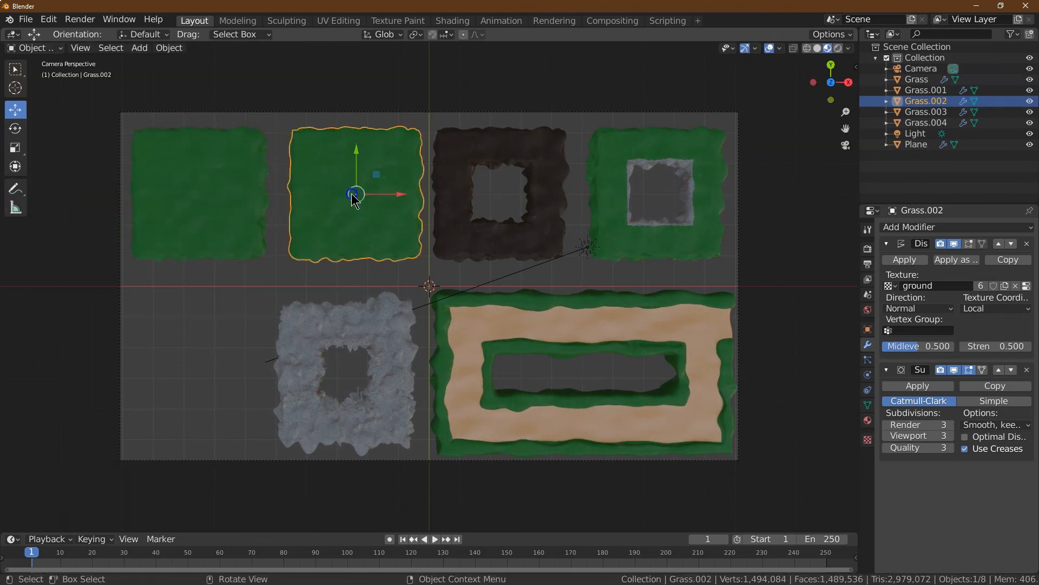
pyautogui.click(868, 329)
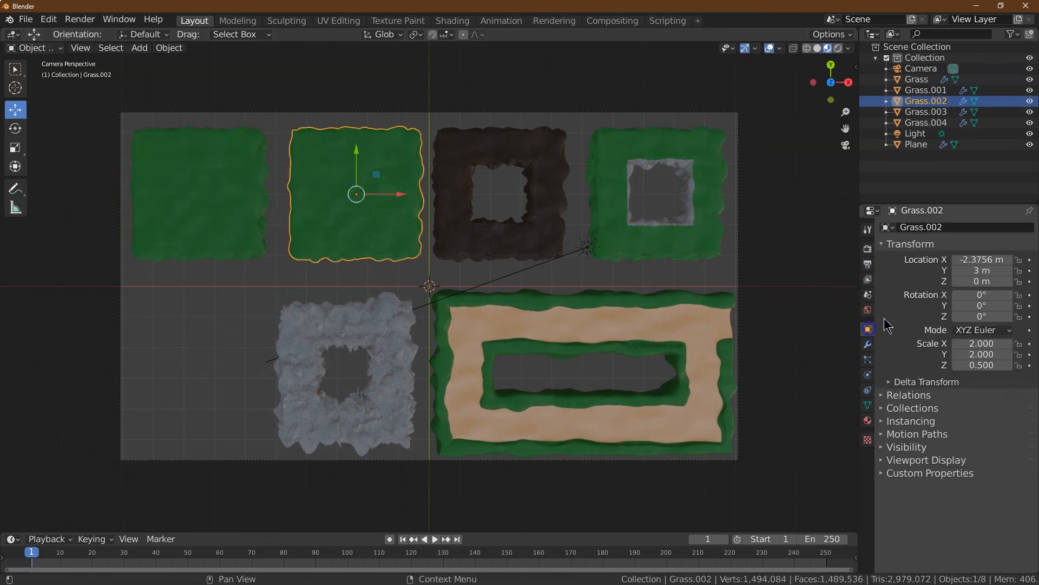
pyautogui.click(948, 230)
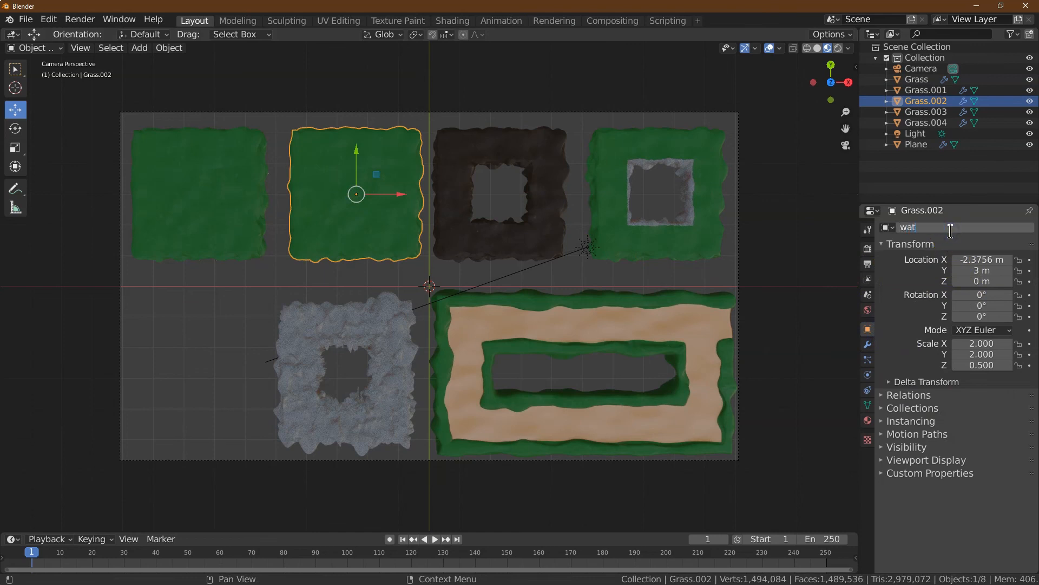
pyautogui.press('Return')
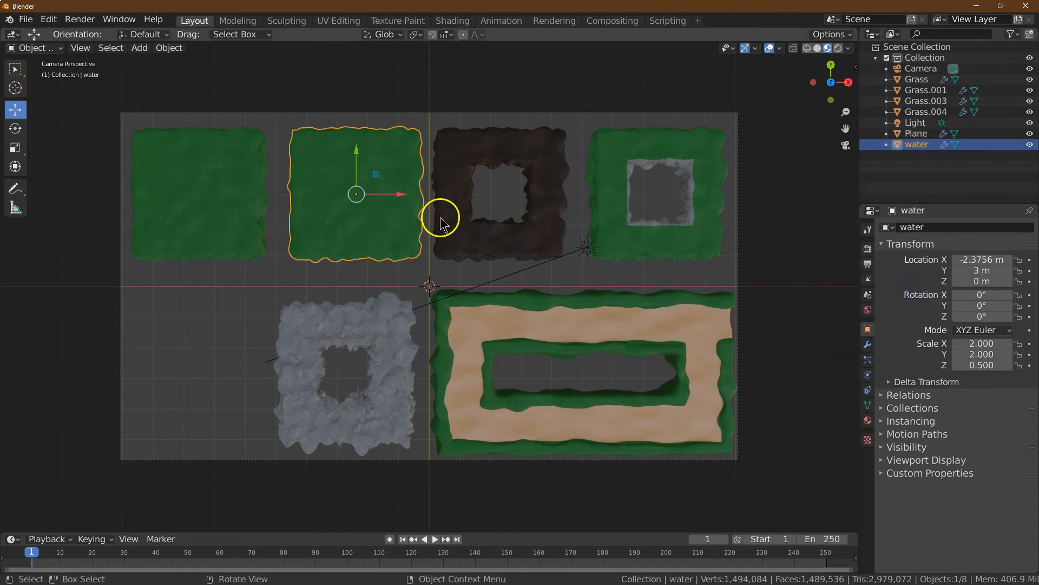
# Give the water tile a new material named water and remove its grass material slot.
pyautogui.click(846, 145)
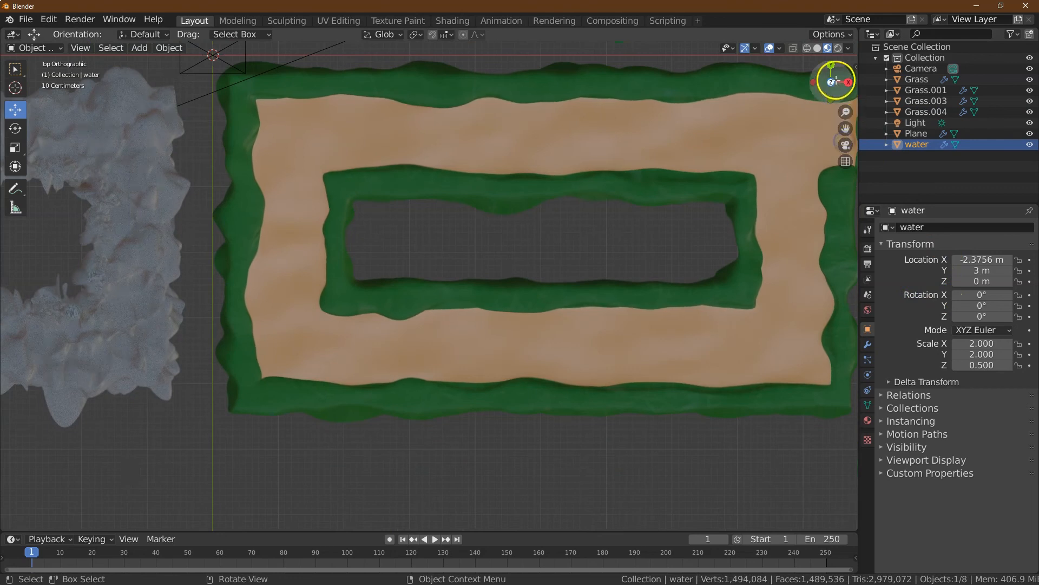
pyautogui.moveTo(845, 127); pyautogui.dragTo(460, 494)
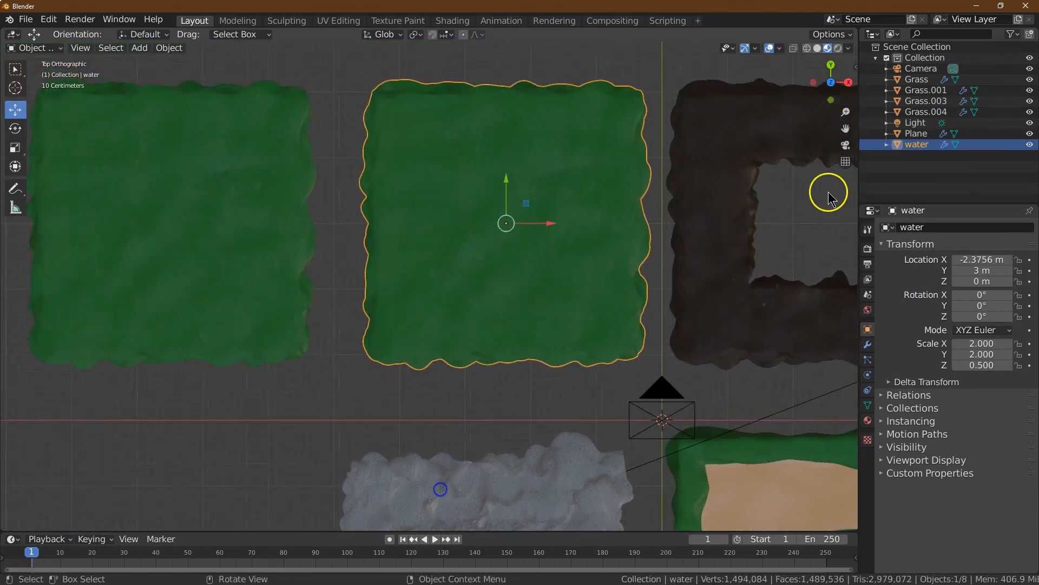
pyautogui.click(868, 420)
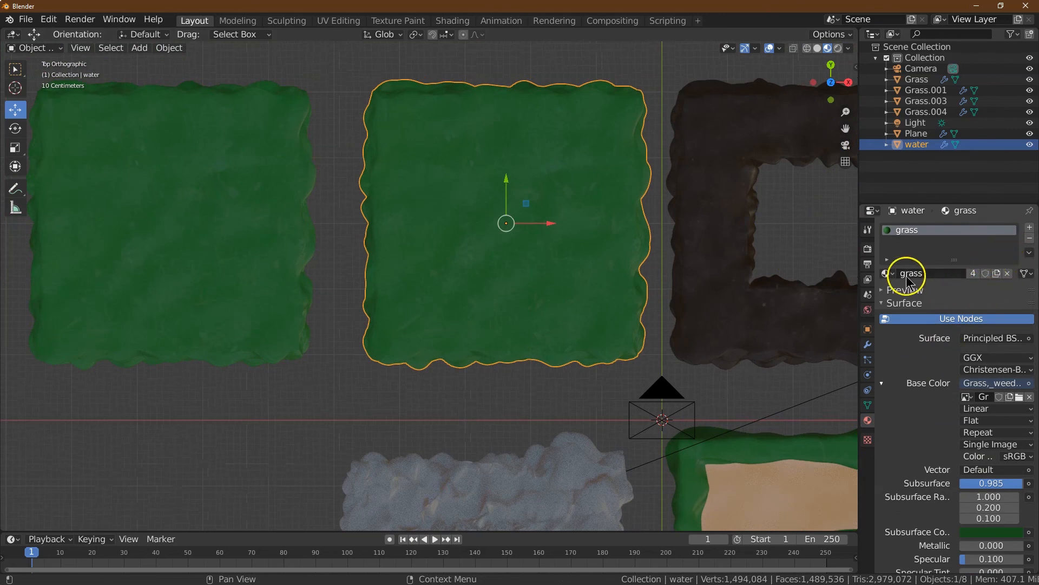
pyautogui.click(1031, 229)
pyautogui.click(938, 294)
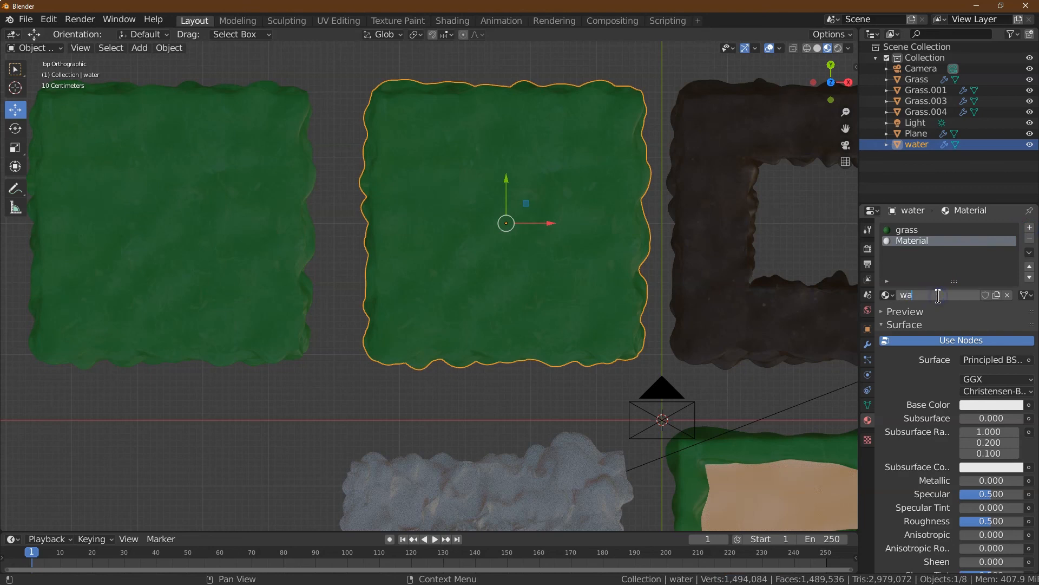
pyautogui.write('water')
pyautogui.press('Return')
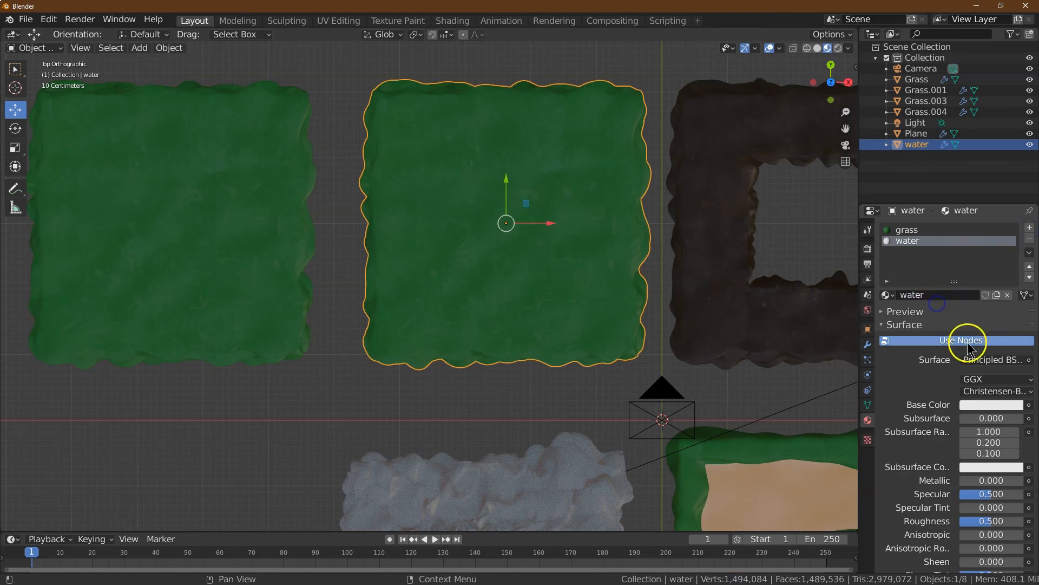
pyautogui.click(932, 229)
pyautogui.click(1031, 238)
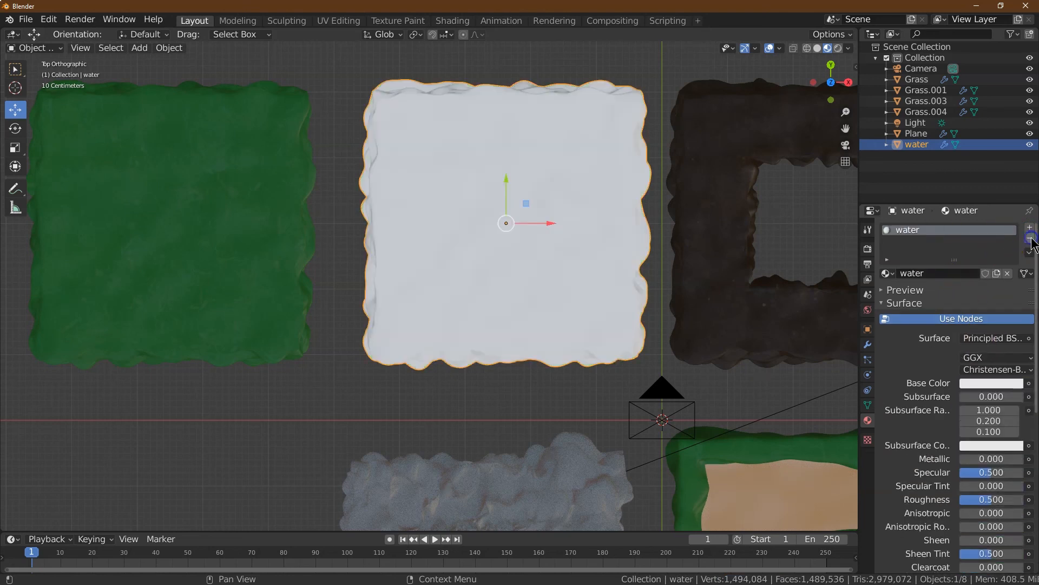
# Set the water material's surface to a Mix Shader combining Transparent BSDF with Emission.
pyautogui.click(1020, 339)
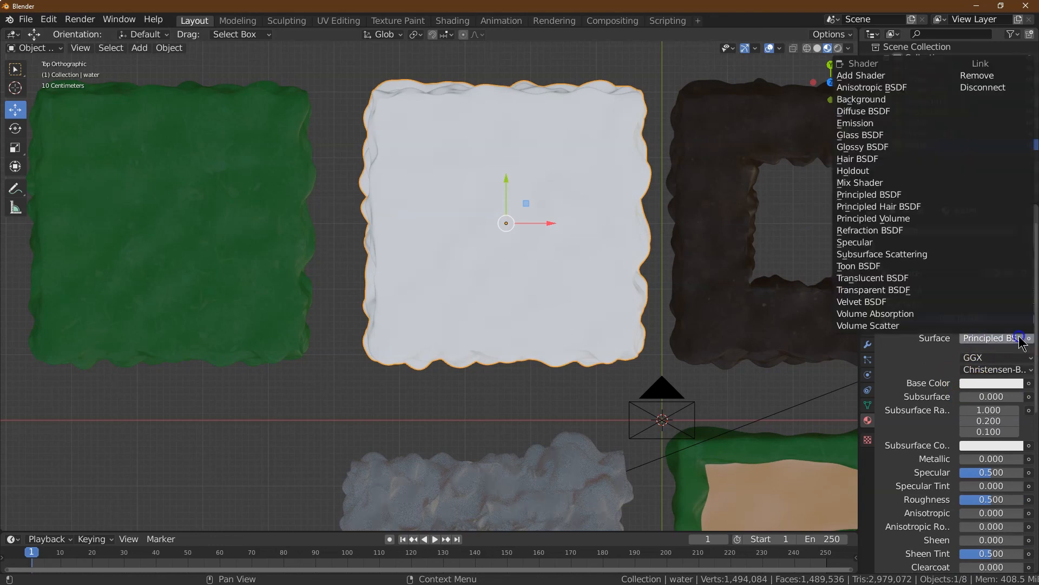
pyautogui.click(904, 184)
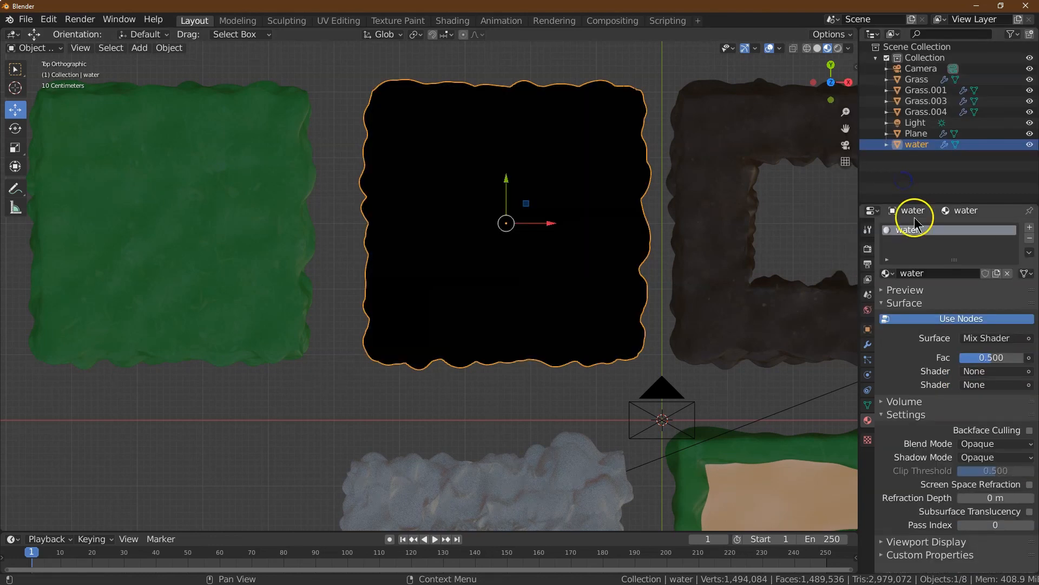
pyautogui.click(1020, 374)
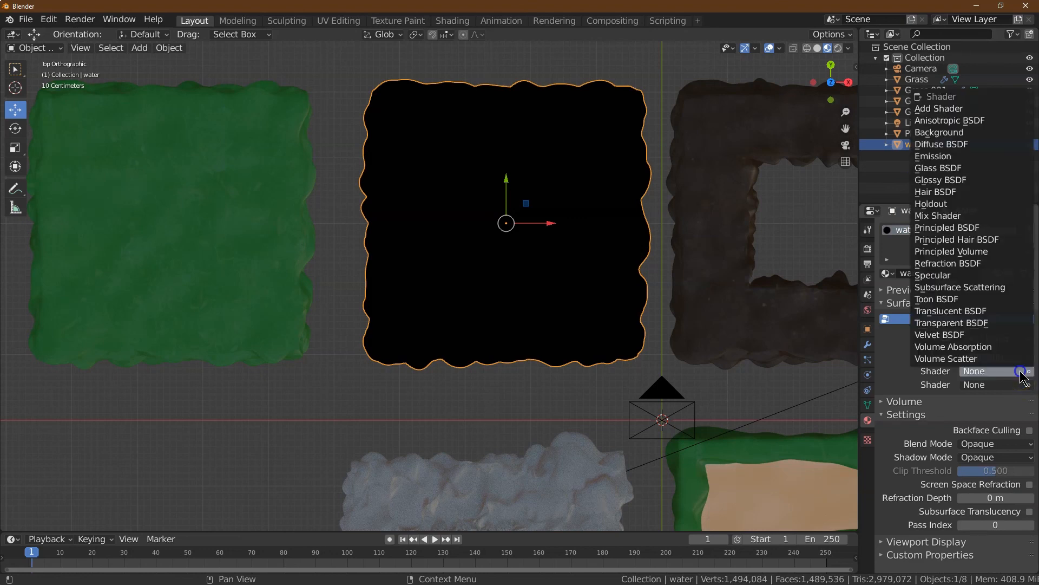
pyautogui.click(972, 313)
pyautogui.click(1022, 399)
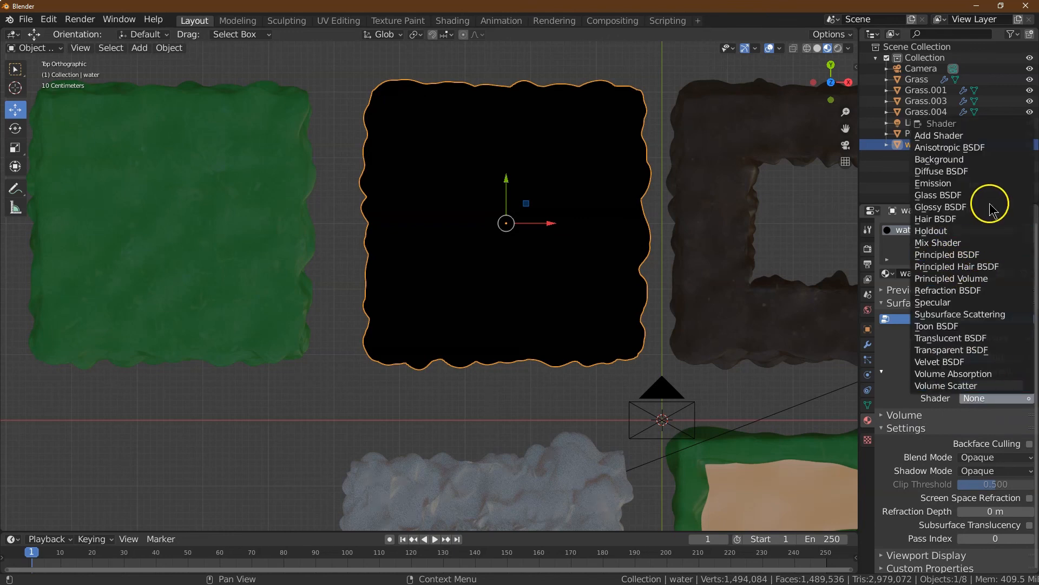
pyautogui.click(966, 184)
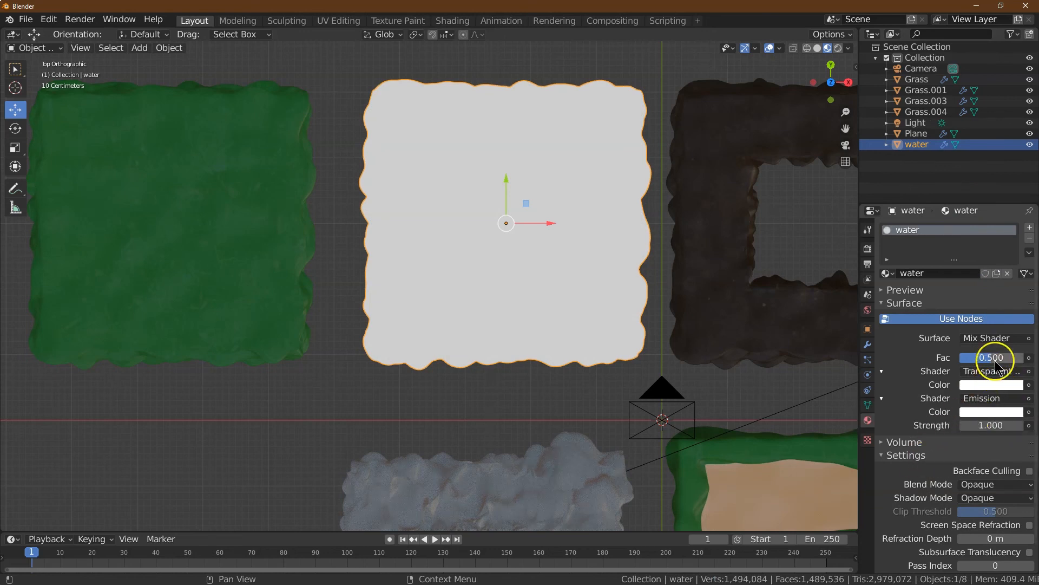
# Choose a light blue color for the water material's Transparent shader.
pyautogui.click(993, 385)
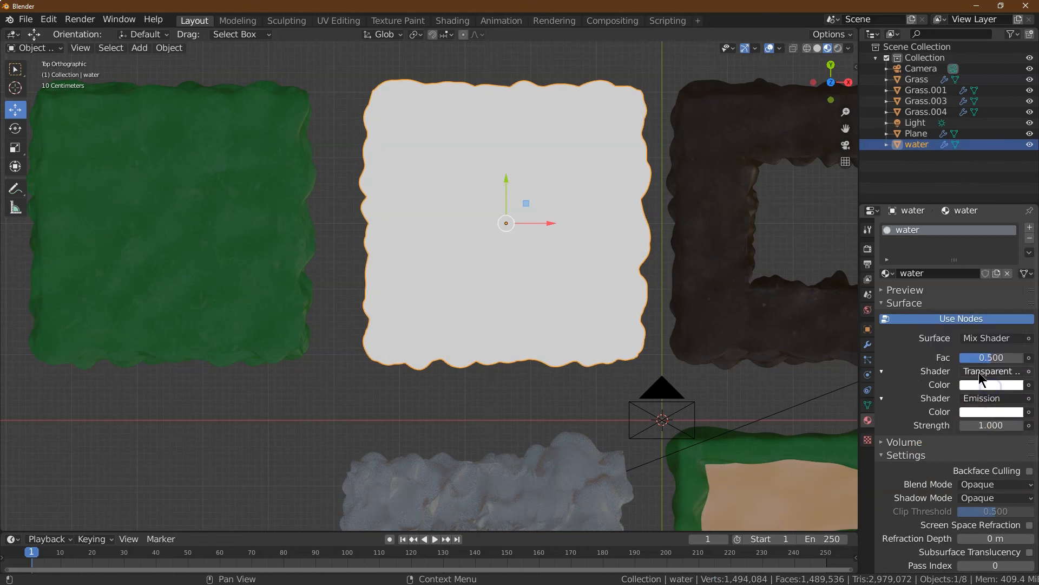
pyautogui.click(989, 385)
pyautogui.moveTo(975, 255); pyautogui.dragTo(971, 253)
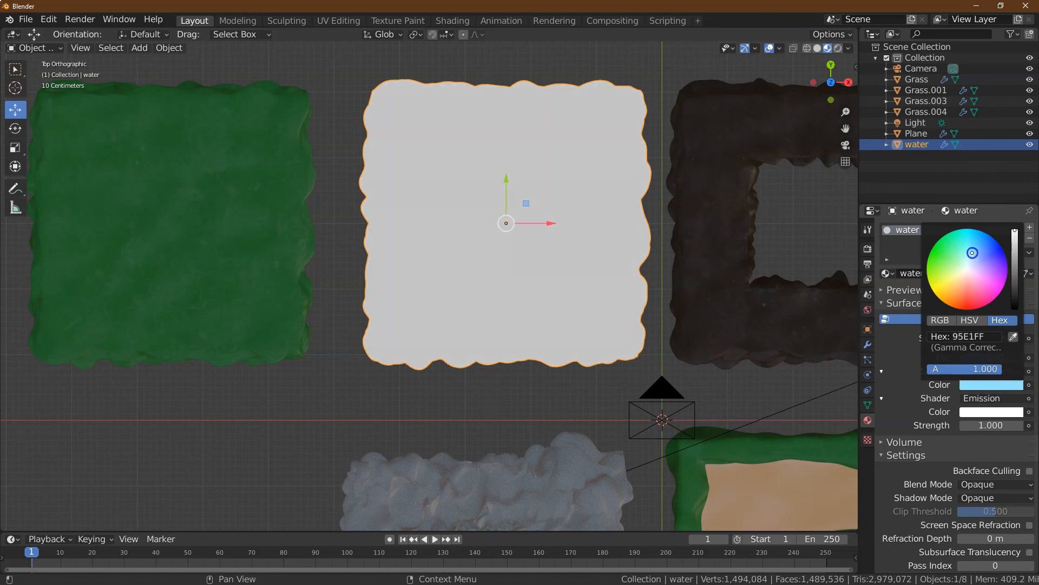
pyautogui.moveTo(976, 262); pyautogui.dragTo(978, 261)
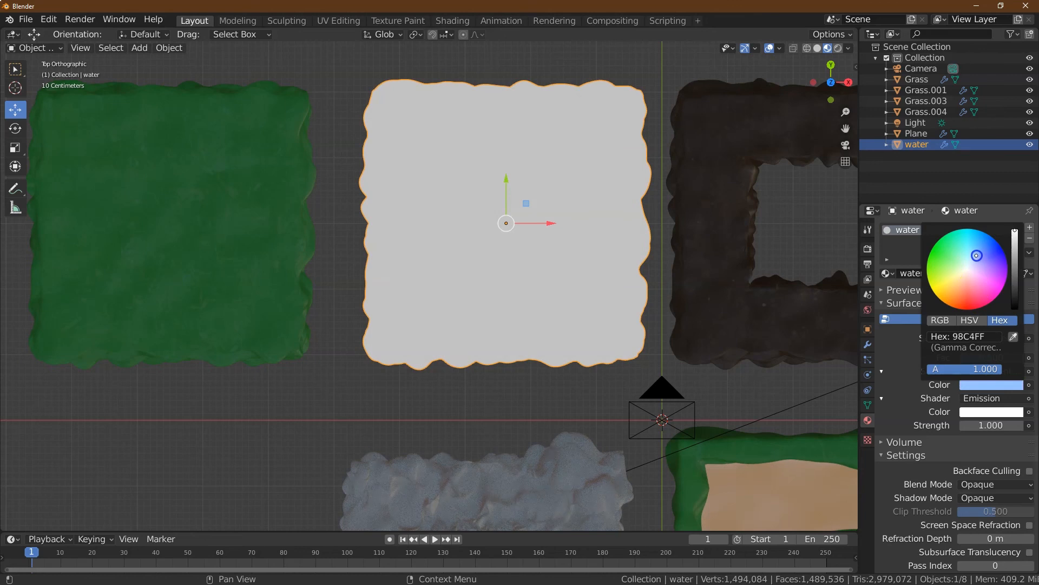
# Copy the Transparent shader's hex color code into the Emission shader's color.
pyautogui.click(967, 336)
pyautogui.click(983, 346)
pyautogui.hotkey('ctrl', 'c')
pyautogui.click(897, 372)
pyautogui.click(991, 411)
pyautogui.click(986, 363)
pyautogui.hotkey('ctrl', 'v')
pyautogui.press('Return')
pyautogui.click(912, 360)
# Set the water material's Mix Shader factor to 0.2.
pyautogui.click(1000, 425)
pyautogui.click(992, 358)
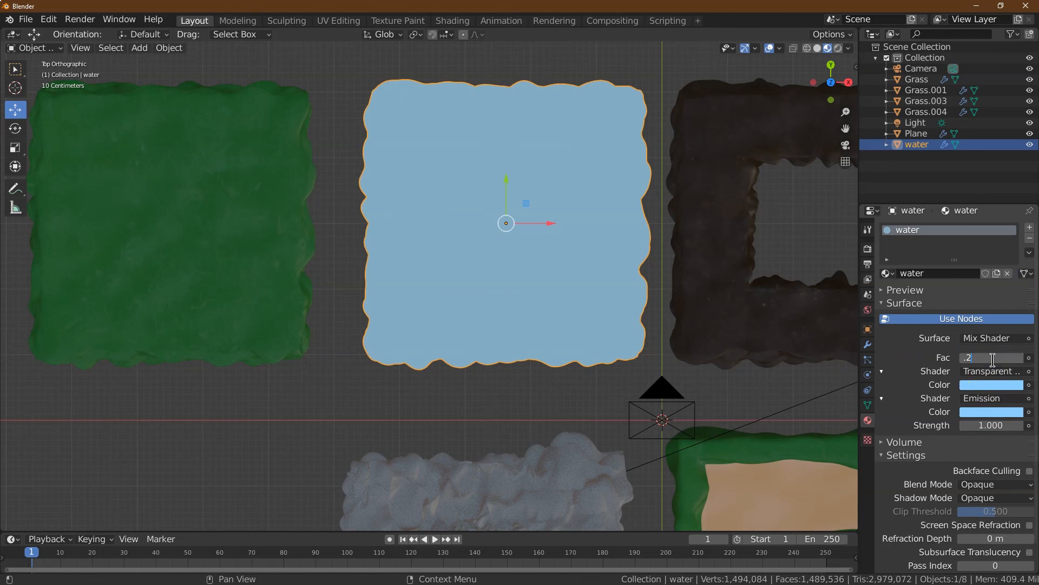
pyautogui.write('.2')
pyautogui.press('Tab')
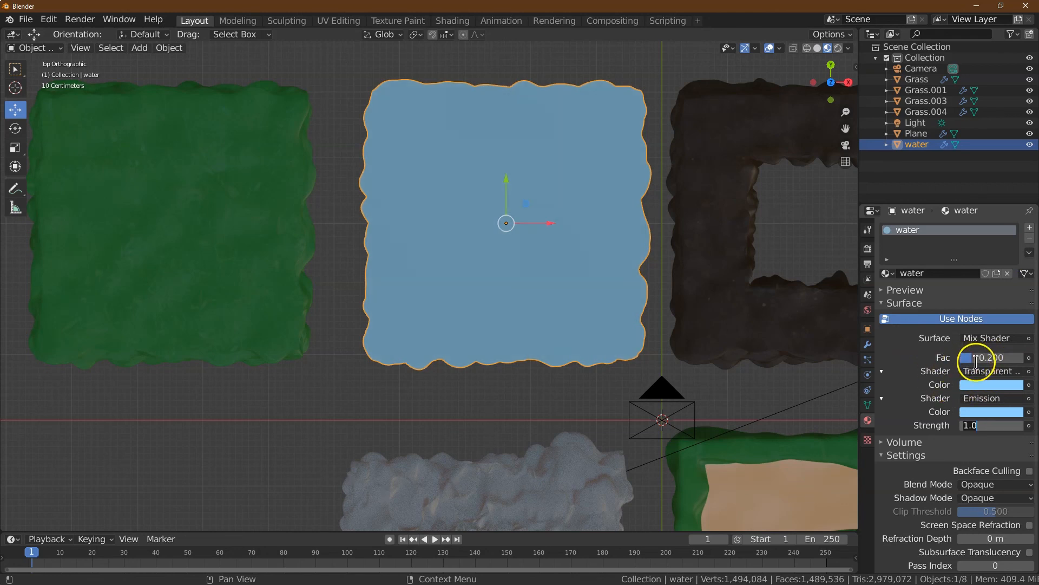
# Set the water material's blend mode to Alpha Blend and its shadow mode to Alpha Hashed.
pyautogui.click(991, 488)
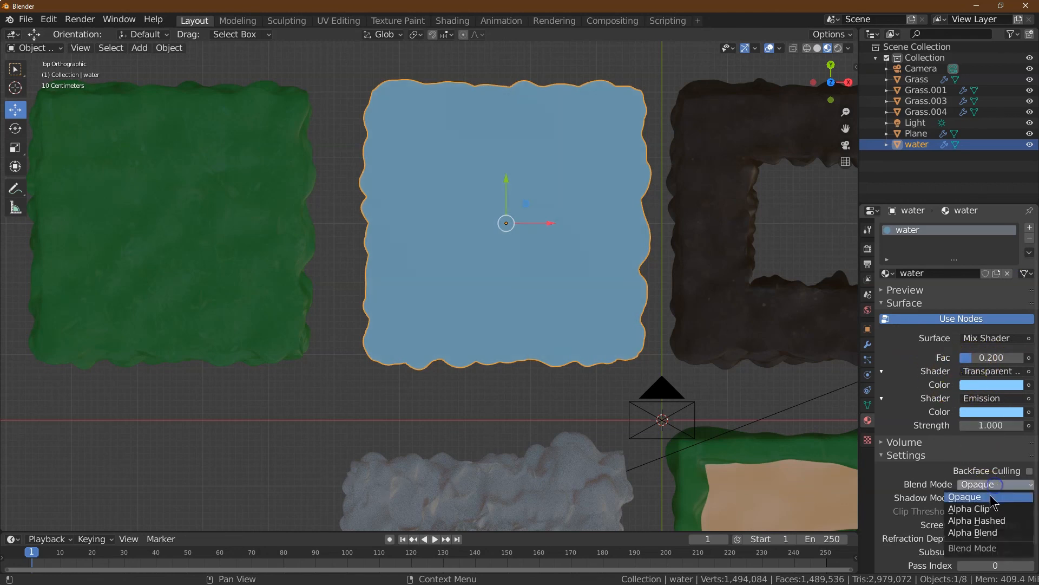
pyautogui.click(994, 533)
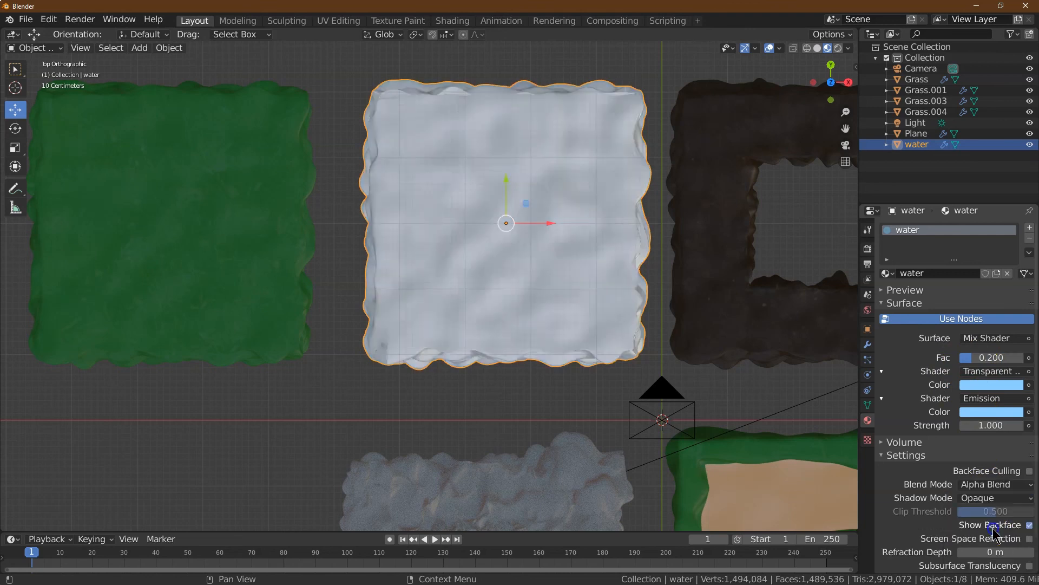
pyautogui.click(1008, 500)
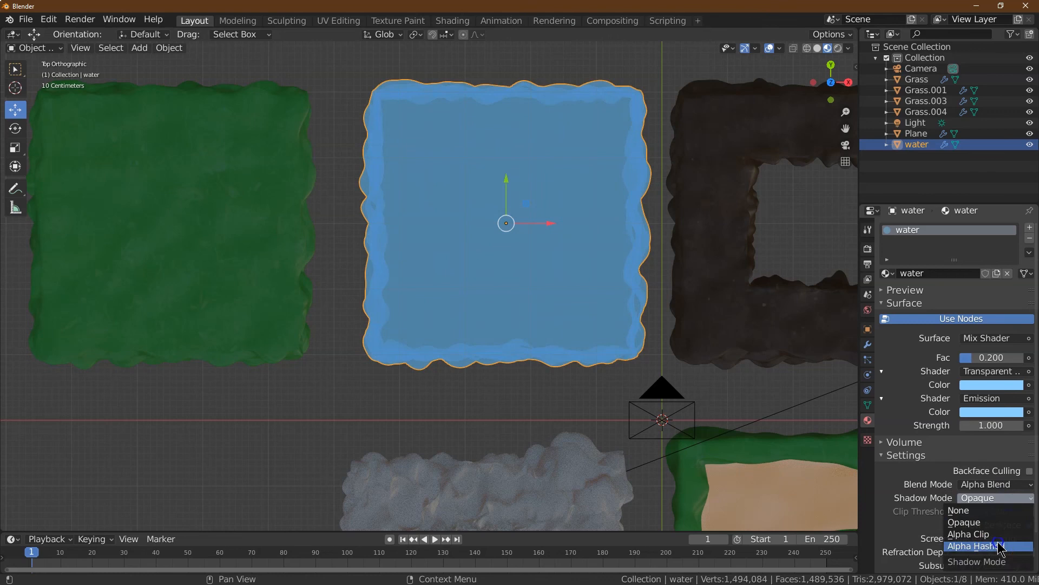
pyautogui.click(999, 547)
# Move the water tile about 2.64 m along X over the dark tile and set its Mix Shader factor to 0.1.
pyautogui.moveTo(550, 228); pyautogui.dragTo(726, 222)
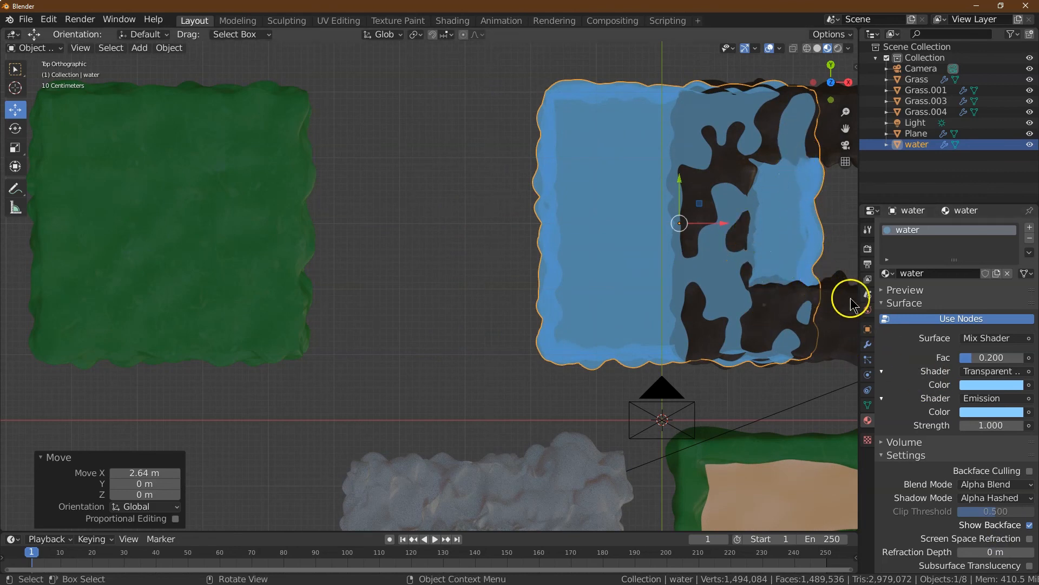
pyautogui.click(1005, 354)
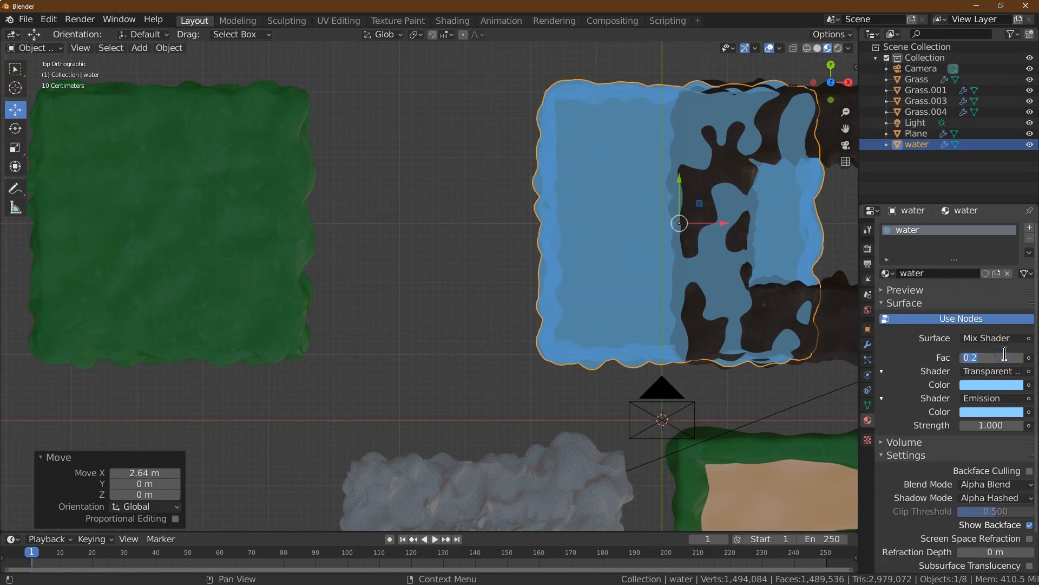
pyautogui.press('Tab')
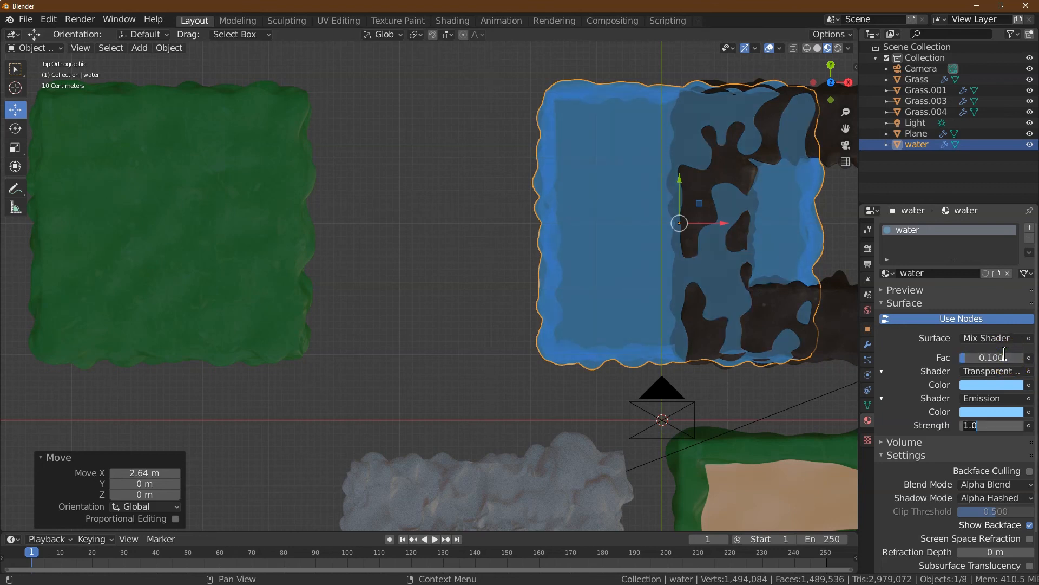
# Check the water's transparency at an angle, move the tile about -2.86 m along X off the dark tile, and return to the top view.
pyautogui.moveTo(828, 73); pyautogui.dragTo(828, 506)
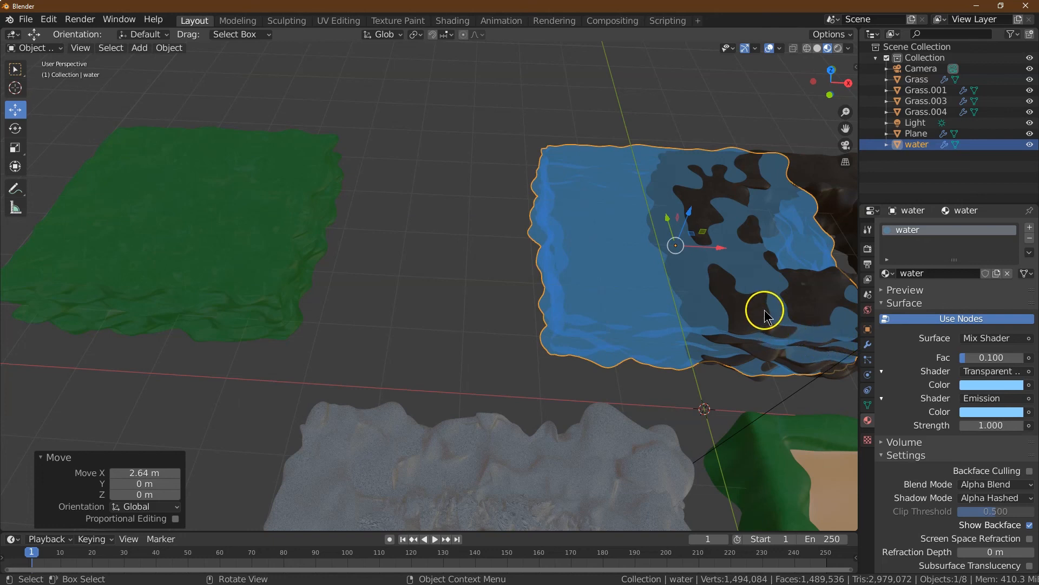
pyautogui.moveTo(723, 248); pyautogui.dragTo(538, 239)
pyautogui.click(831, 70)
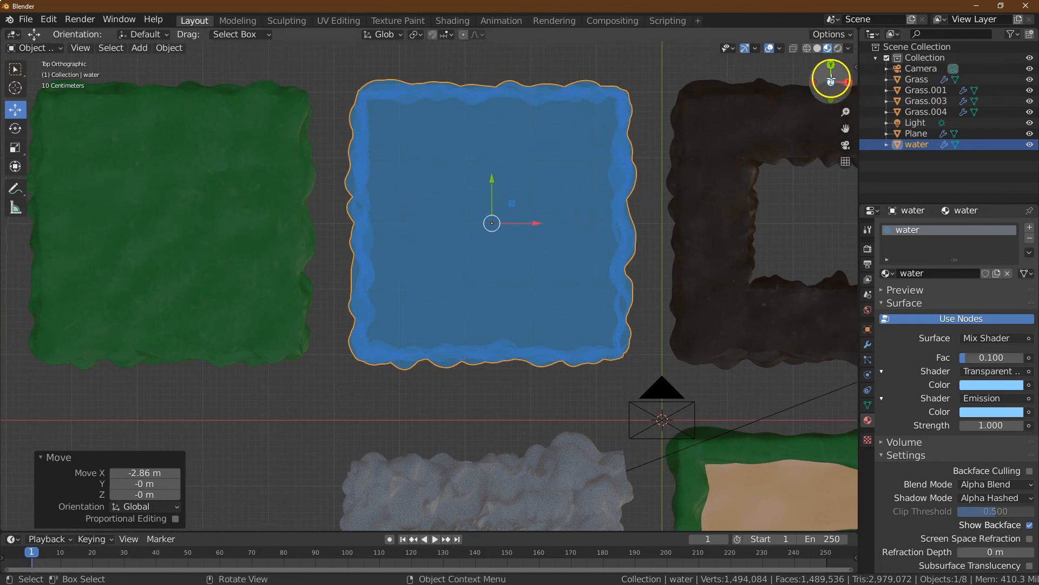
# Tilt the view and set the water tile's Subdivision render and viewport levels to 2.
pyautogui.moveTo(828, 76); pyautogui.dragTo(831, 86)
pyautogui.click(868, 345)
pyautogui.click(869, 359)
pyautogui.click(869, 345)
pyautogui.click(888, 435)
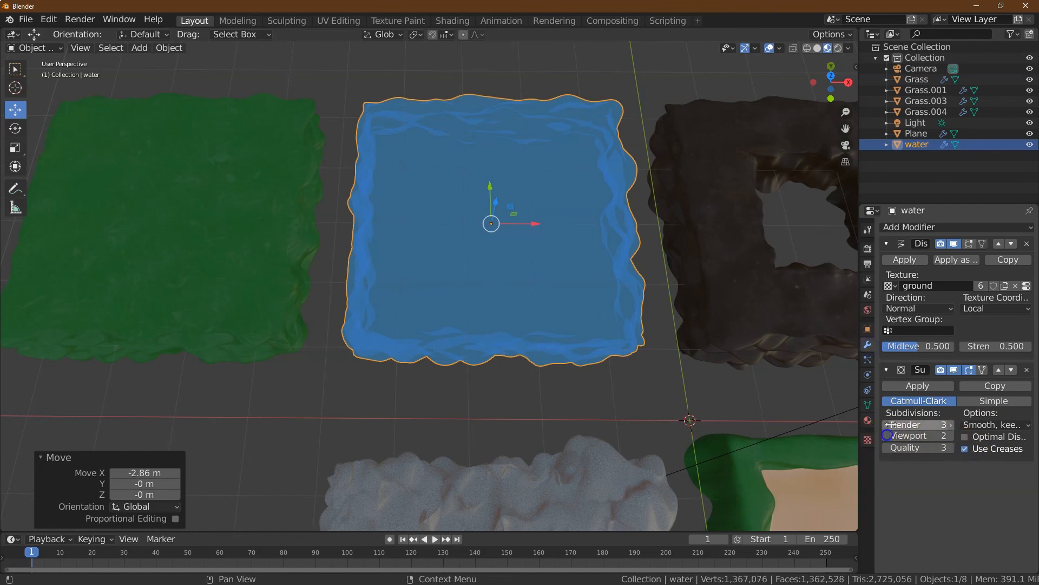
# Try a Displace strength of 1 on the water tile and inspect its edges at an angle.
pyautogui.click(987, 347)
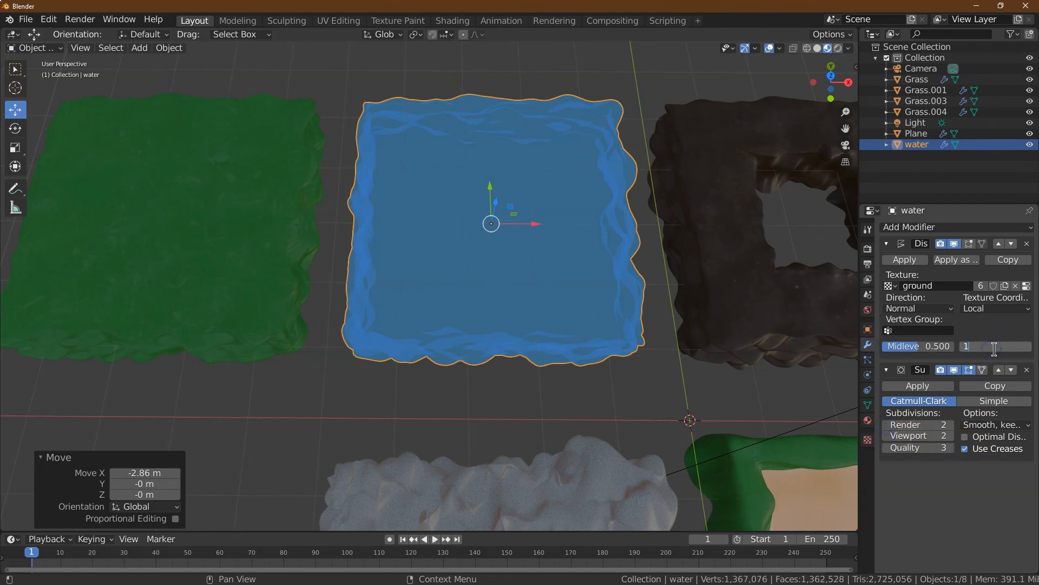
pyautogui.write('1')
pyautogui.press('Return')
pyautogui.moveTo(831, 68)
pyautogui.mouseDown()
pyautogui.moveTo(846, 527)
pyautogui.moveTo(832, 76)
pyautogui.mouseUp()
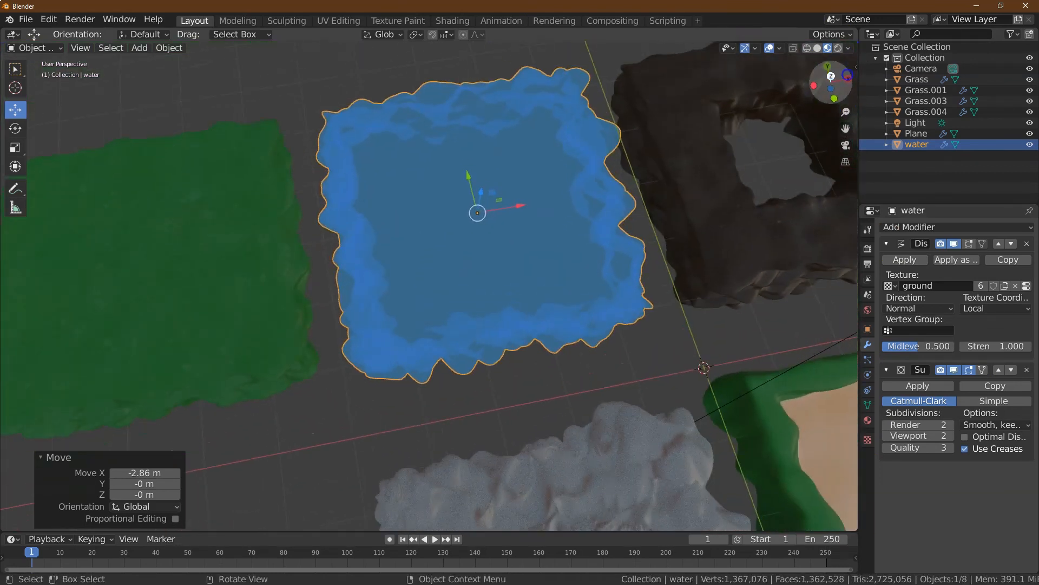
# Try a Displace strength of 0.8 on the water tile, set it to 0.7, and return to the top view.
pyautogui.doubleClick(1011, 346)
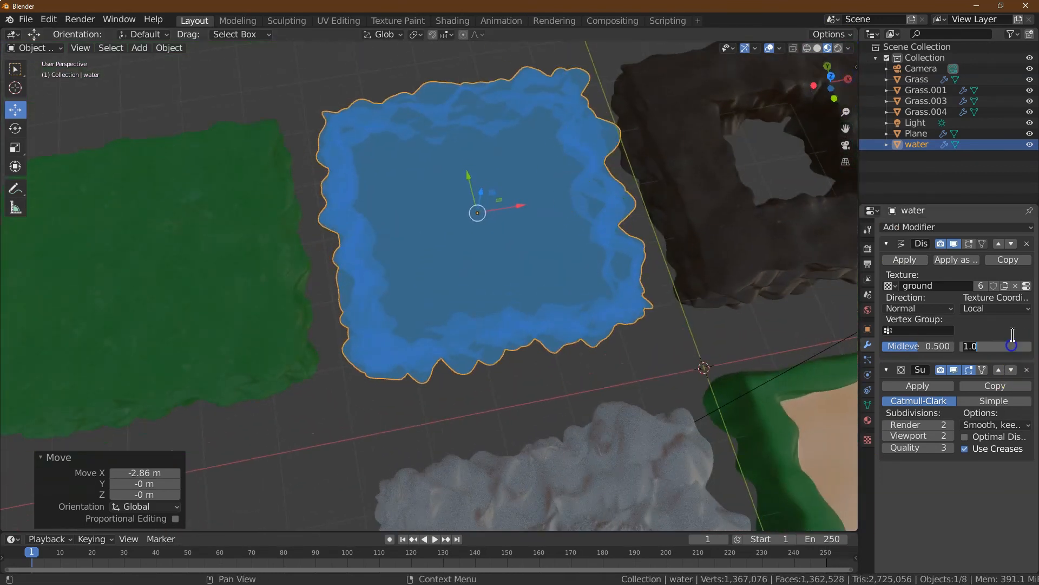
pyautogui.write('.8')
pyautogui.press('Return')
pyautogui.doubleClick(1009, 347)
pyautogui.write('.')
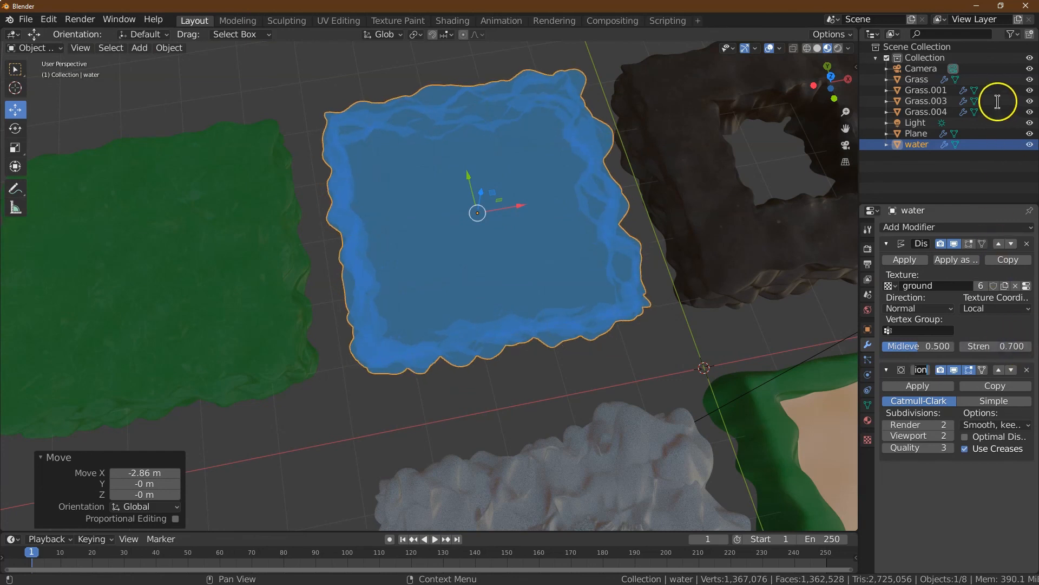
pyautogui.click(833, 76)
pyautogui.click(833, 76)
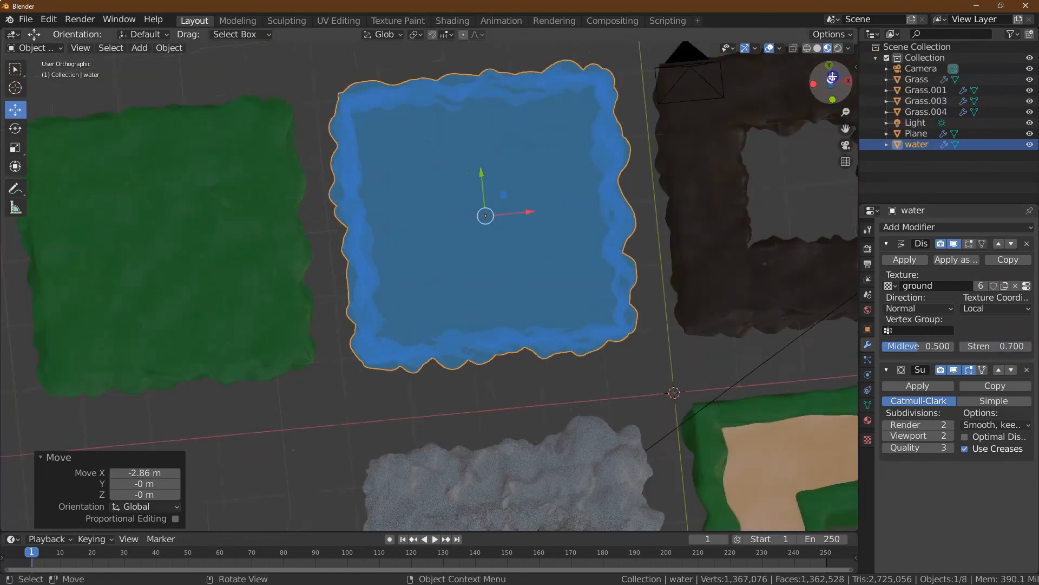
# Add a second material slot to the plain grass tile beside the water with a new material named lava.
pyautogui.moveTo(842, 114); pyautogui.dragTo(843, 192)
pyautogui.click(234, 230)
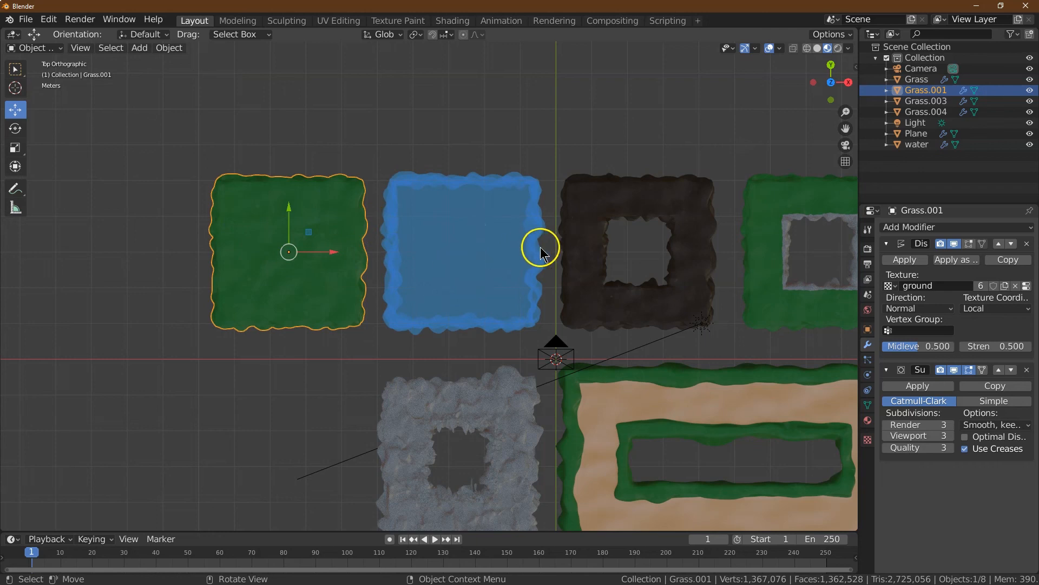
pyautogui.click(869, 422)
pyautogui.click(1029, 228)
pyautogui.click(933, 297)
pyautogui.doubleClick(940, 292)
pyautogui.press('Return')
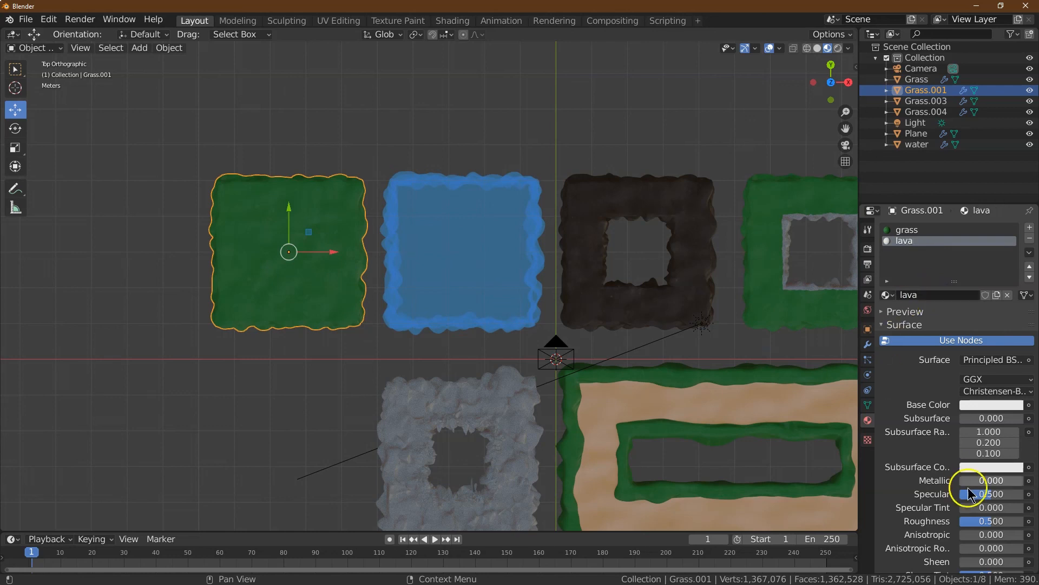
pyautogui.click(1019, 360)
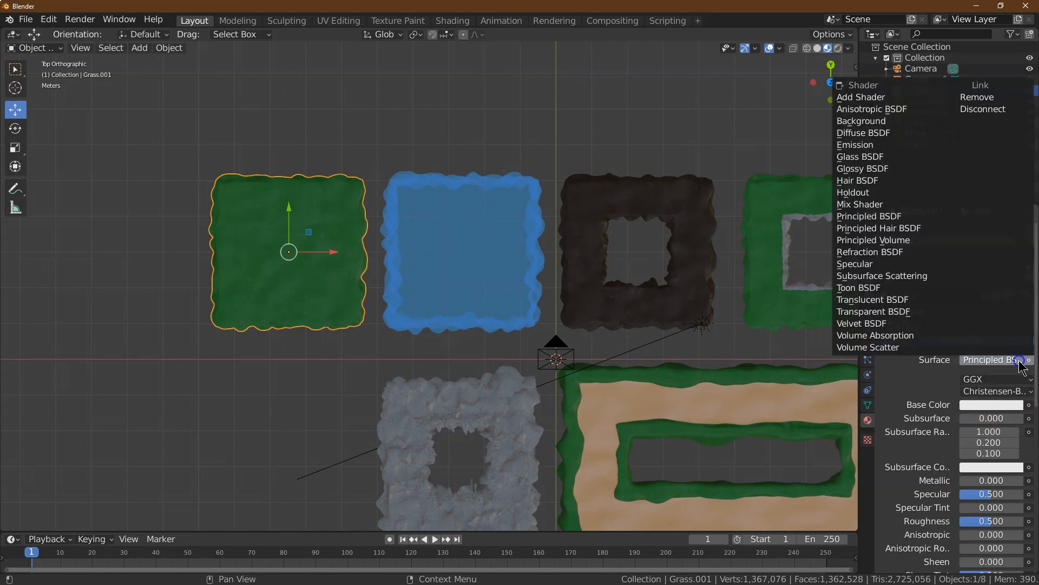
pyautogui.click(1021, 368)
pyautogui.click(1019, 363)
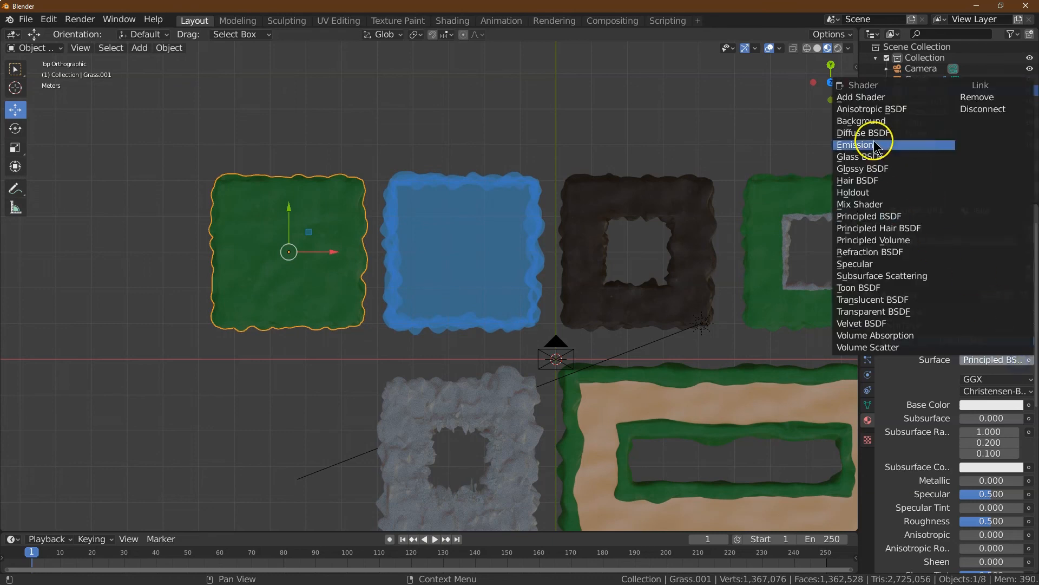
# Assign a Noise Texture to the lava material's base color.
pyautogui.scroll(-1, 920, 395)
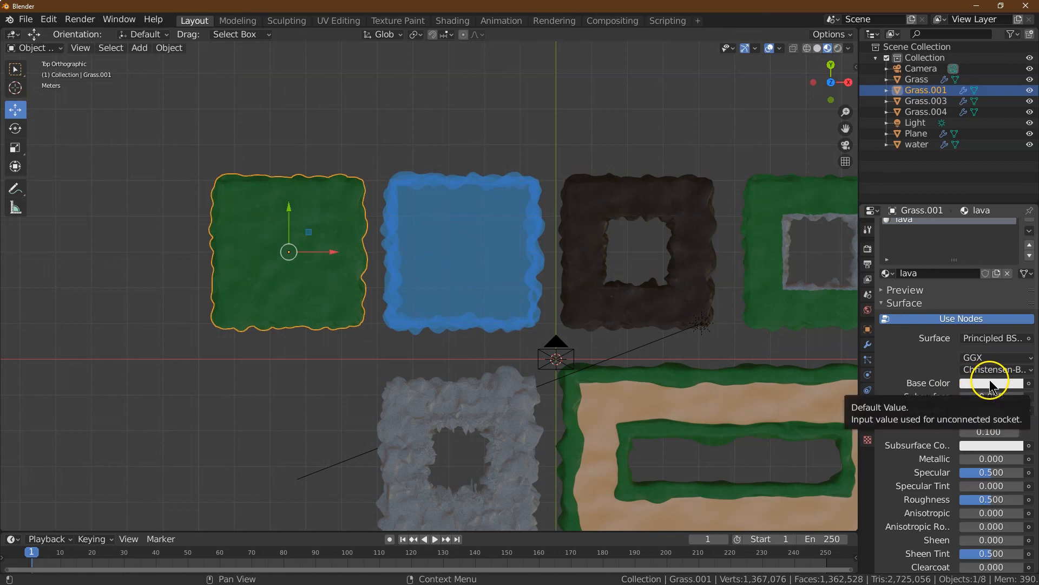
pyautogui.click(1028, 383)
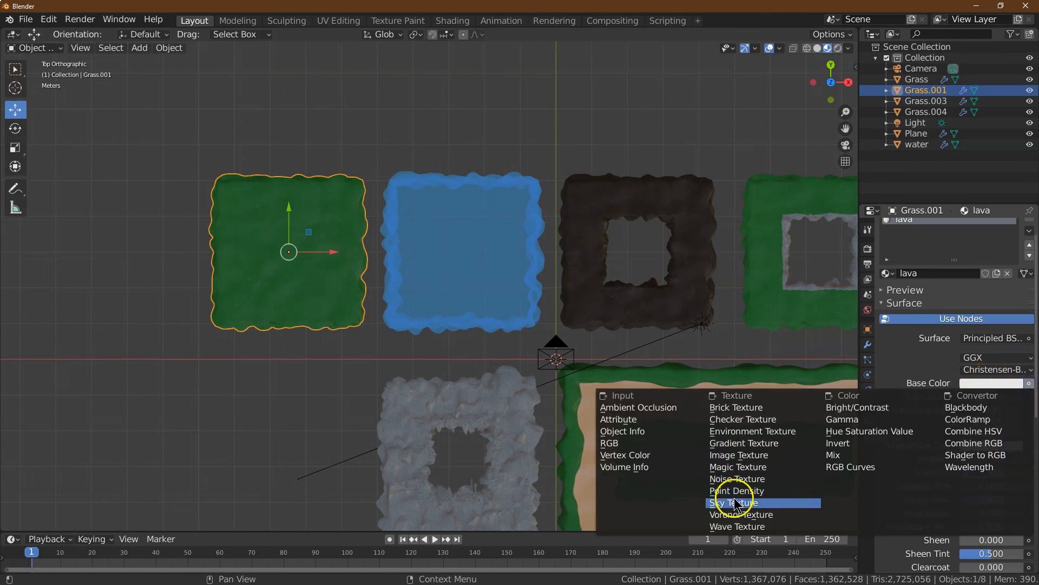
pyautogui.click(745, 480)
pyautogui.scroll(-3, 1002, 436)
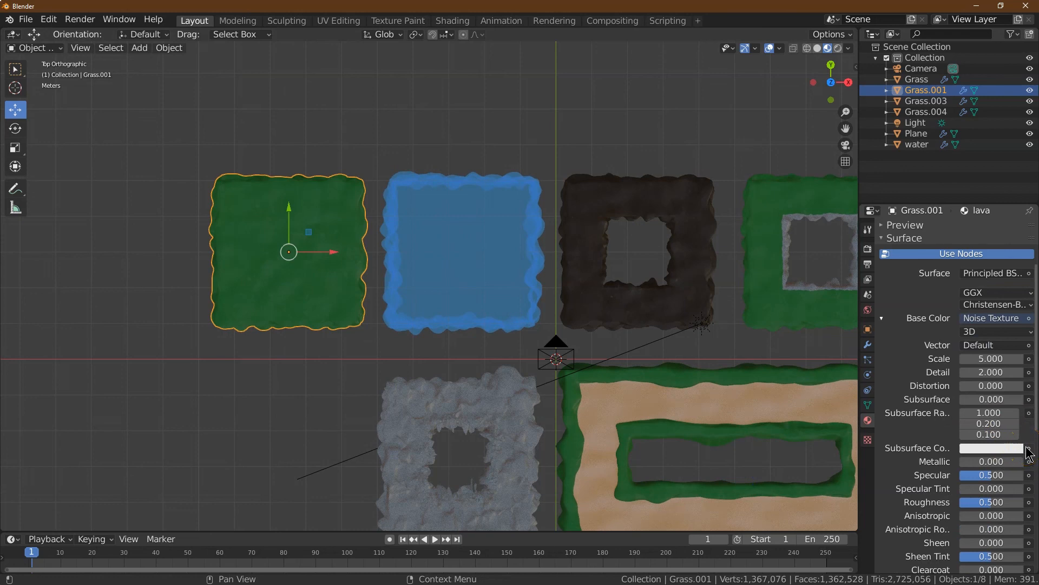
# Set the lava material's subsurface color to a bright orange-red.
pyautogui.click(1029, 449)
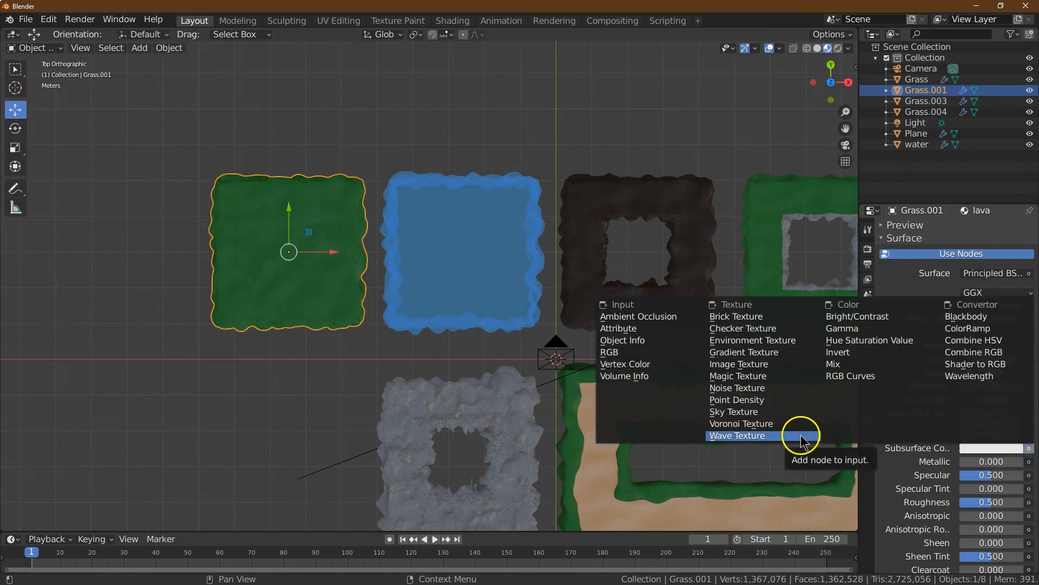
pyautogui.click(989, 449)
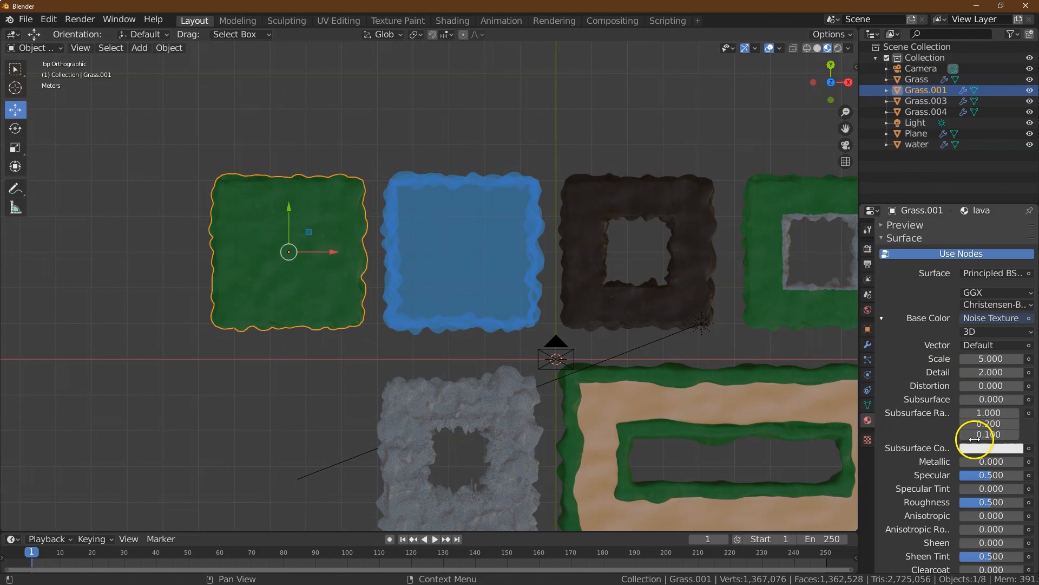
pyautogui.click(983, 448)
pyautogui.moveTo(955, 374)
pyautogui.mouseDown()
pyautogui.moveTo(951, 364)
pyautogui.moveTo(965, 370)
pyautogui.mouseUp()
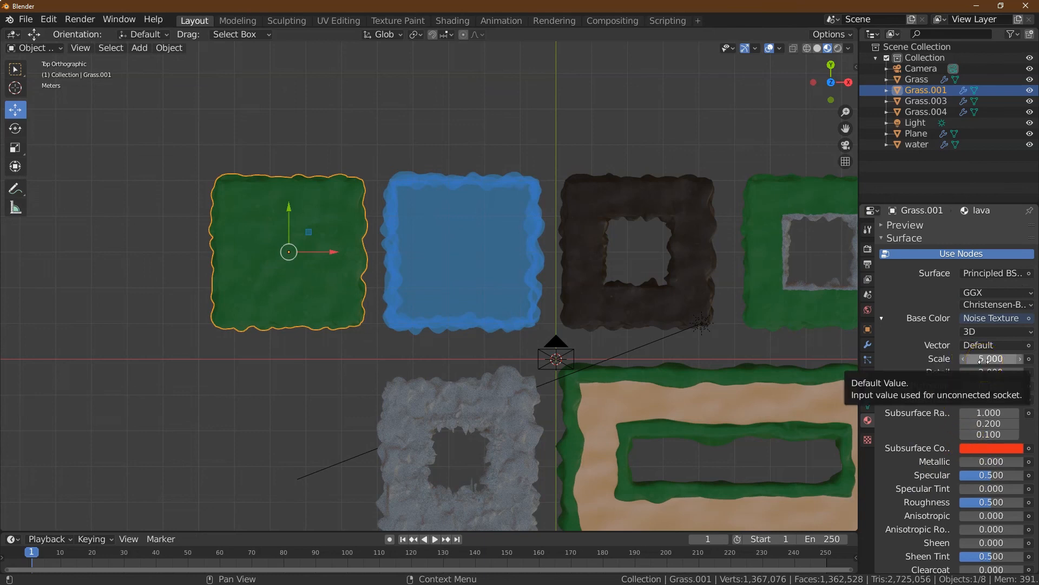
# Set the lava noise texture's scale to 0.9 and keep its detail value.
pyautogui.click(983, 359)
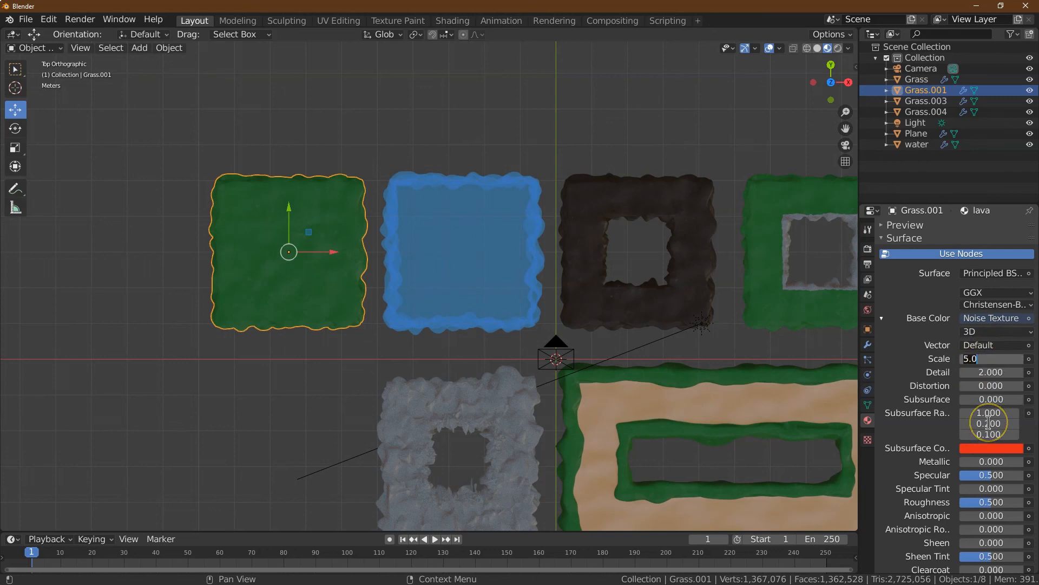
pyautogui.press('Tab')
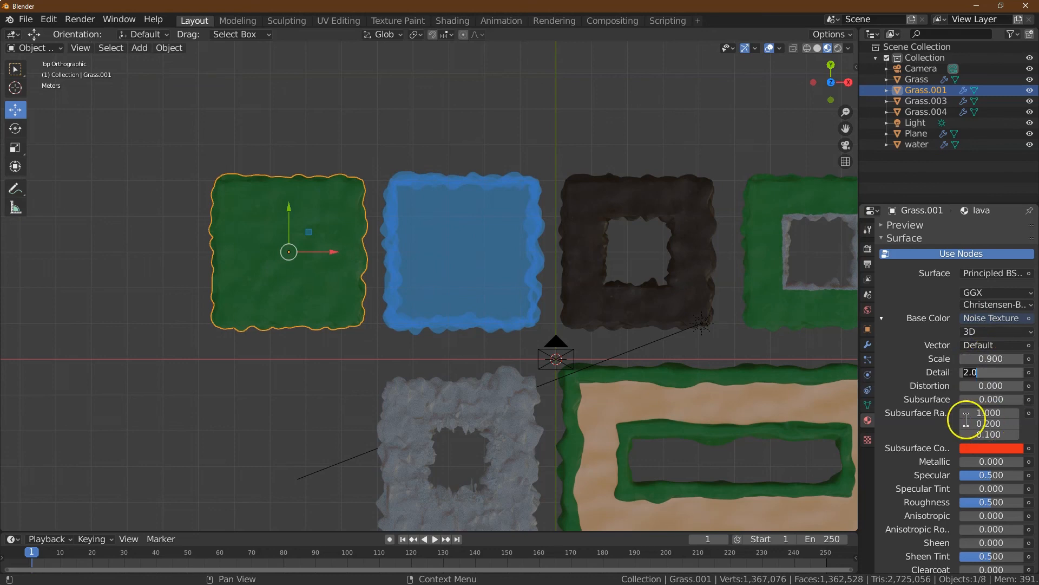
pyautogui.press('Return')
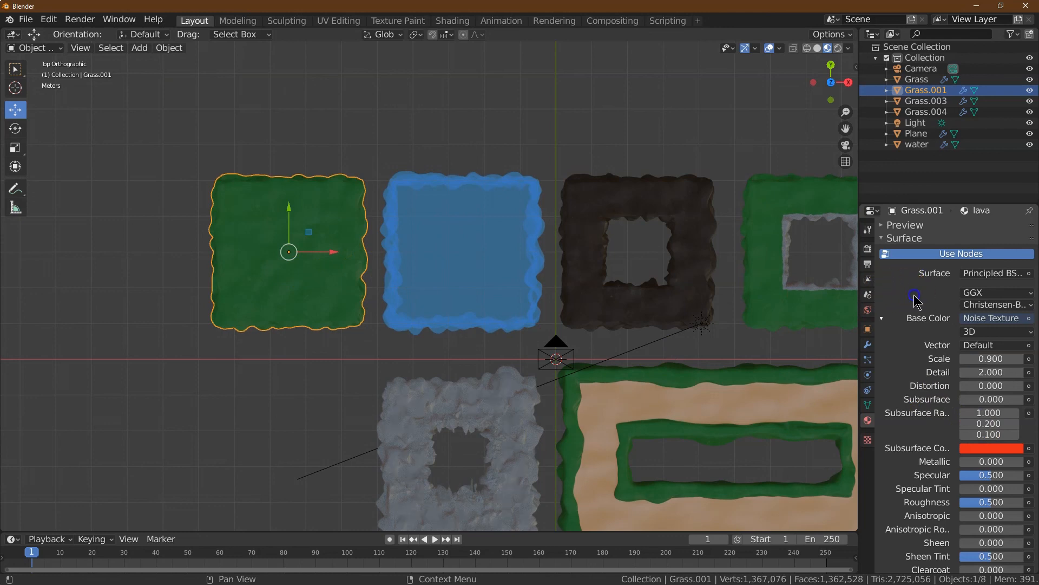
# Remove the grass material slot from the tile so only the lava material applies.
pyautogui.scroll(4, 926, 276)
pyautogui.click(931, 231)
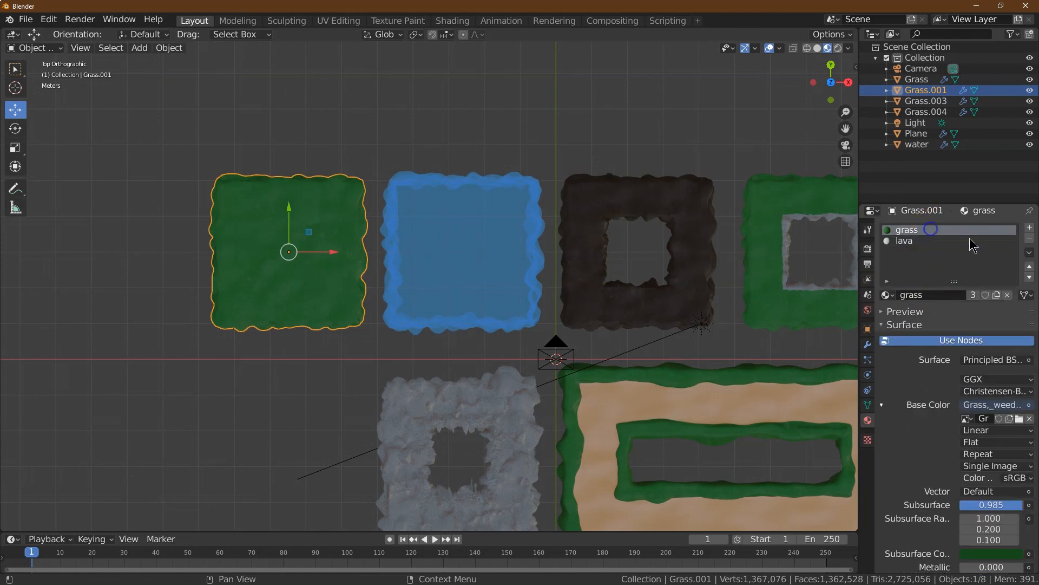
pyautogui.click(1030, 238)
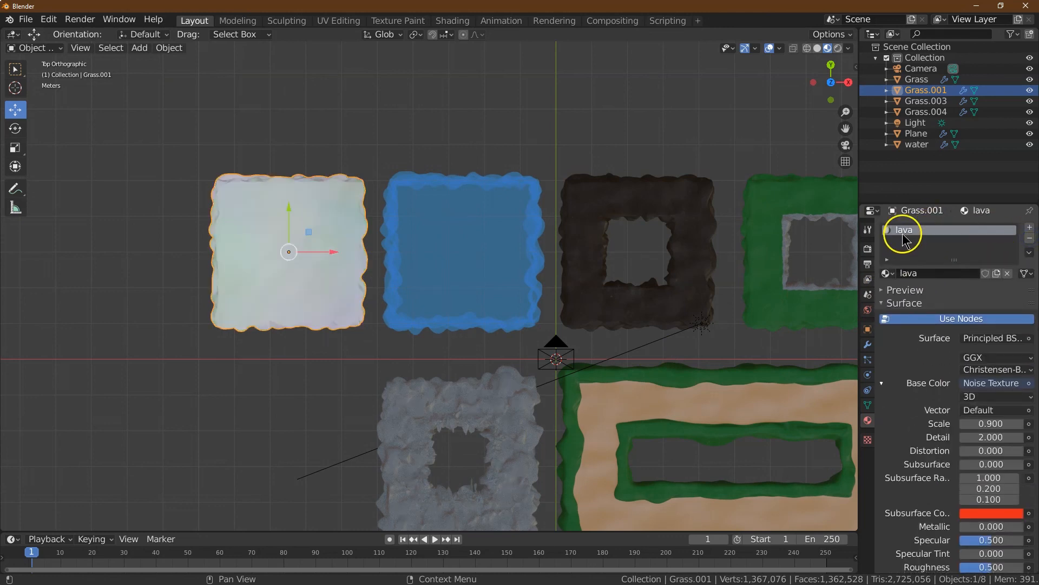
# Set the lava material's subsurface value to 0.9.
pyautogui.scroll(-2, 969, 465)
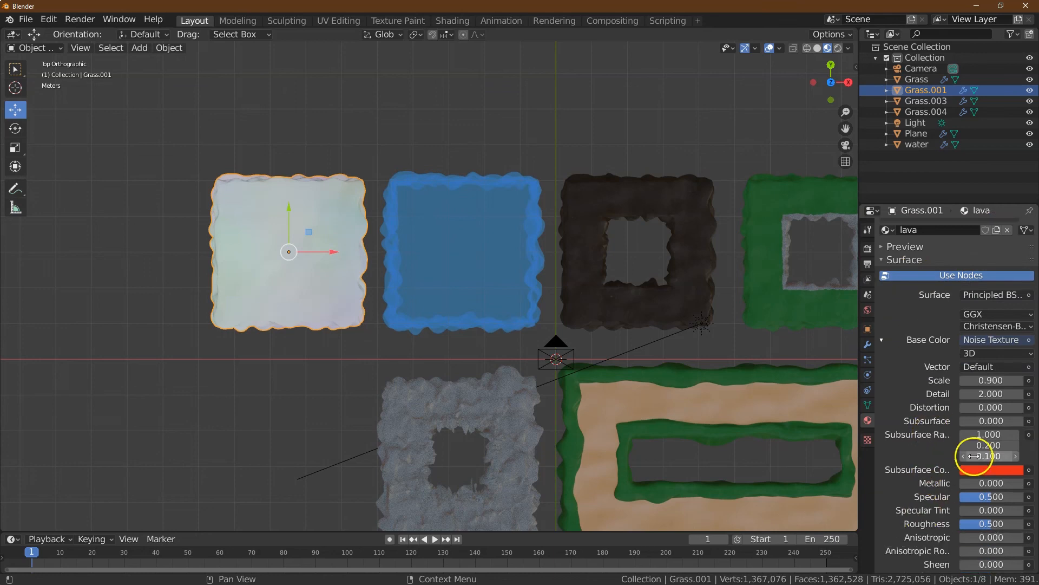
pyautogui.click(974, 422)
pyautogui.write('.9')
pyautogui.press('Tab')
pyautogui.press('Return')
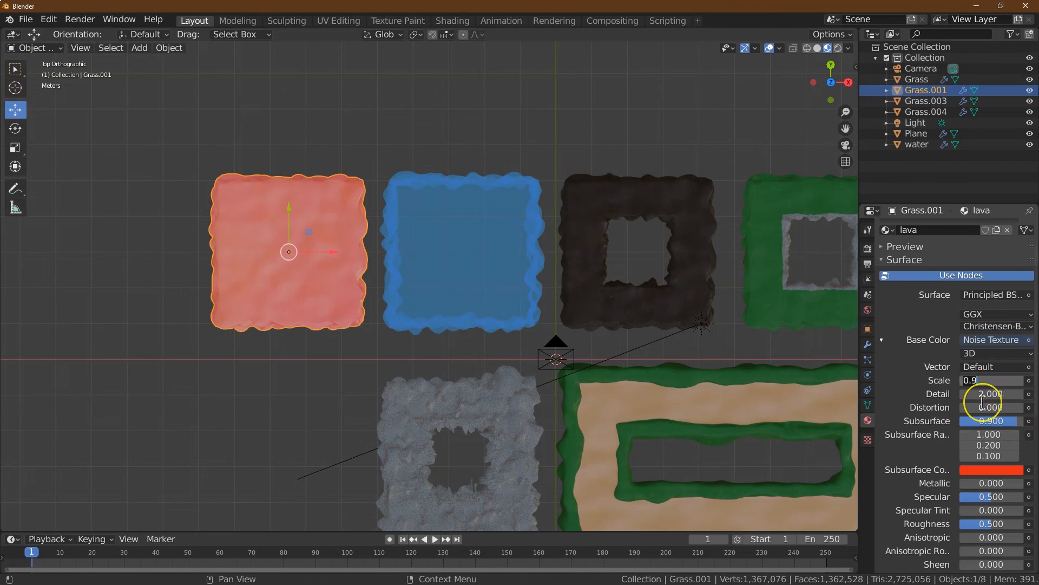
# Set the lava noise texture's scale to 2 and its distortion to 5.
pyautogui.press('Tab')
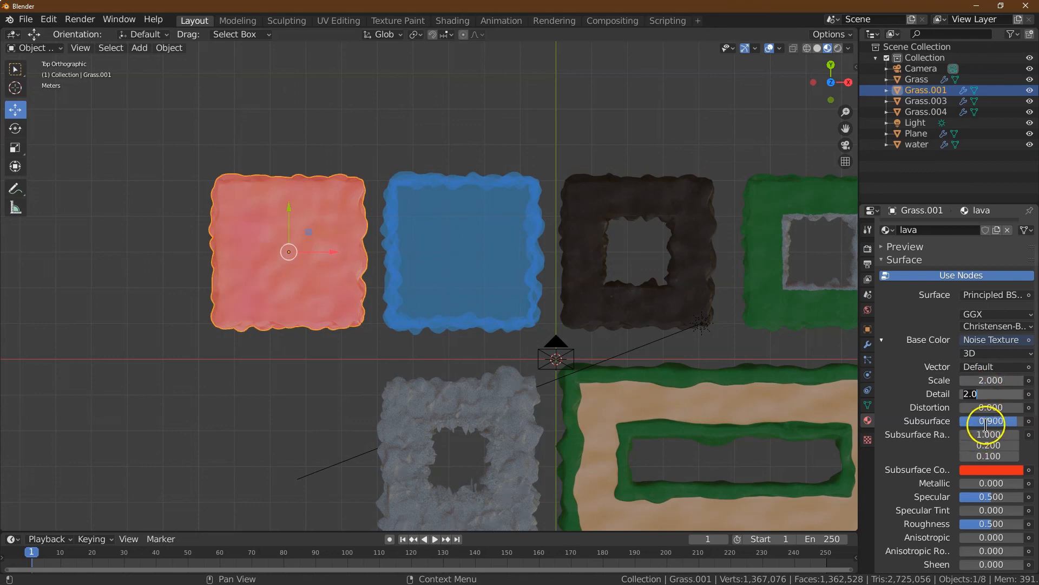
pyautogui.click(978, 407)
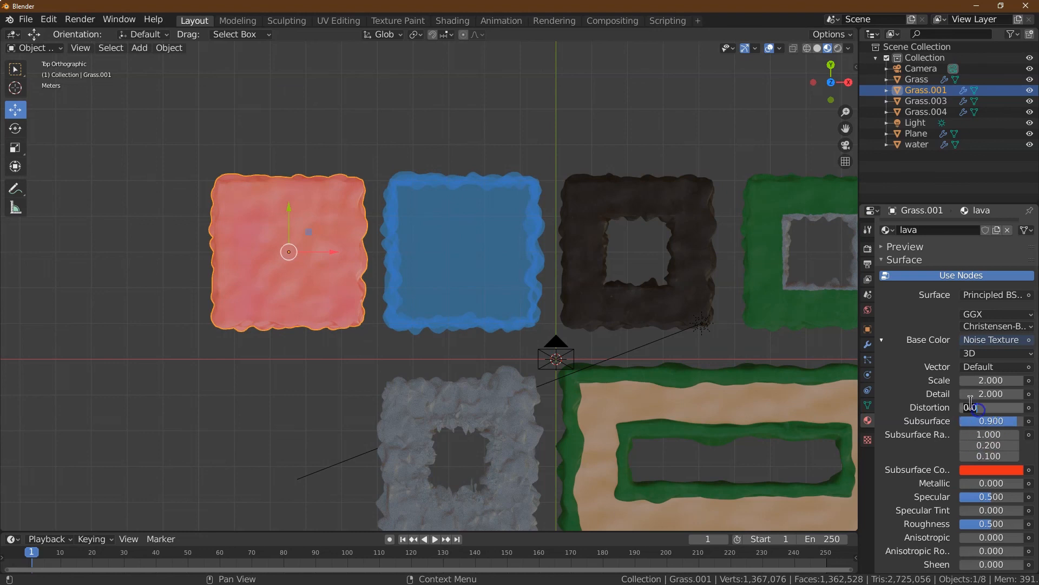
pyautogui.write('5')
pyautogui.press('Tab')
# Set the lava noise texture's detail to 0.2 and slightly adjust the bright red subsurface color.
pyautogui.click(994, 396)
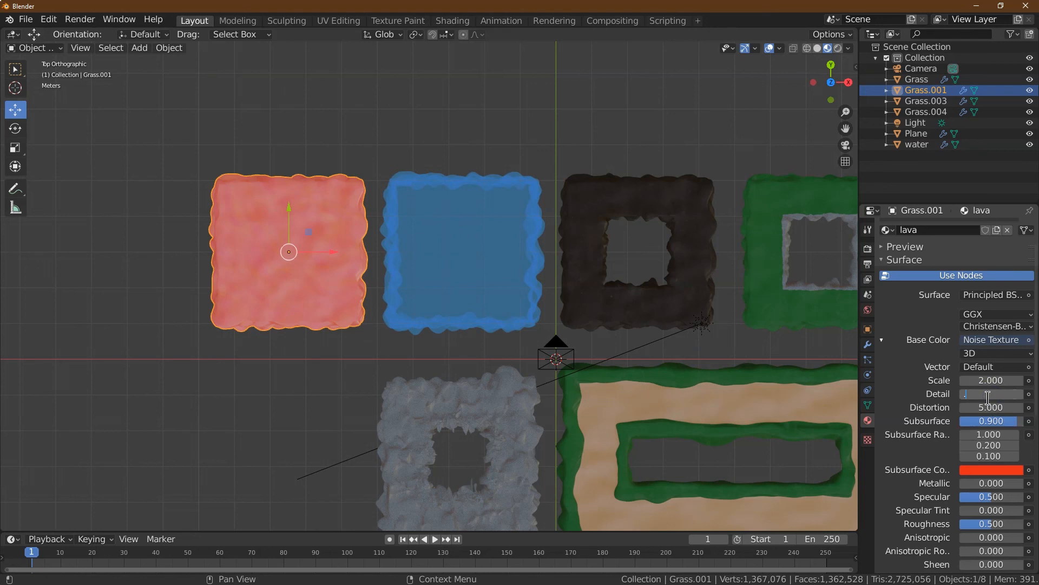
pyautogui.click(993, 470)
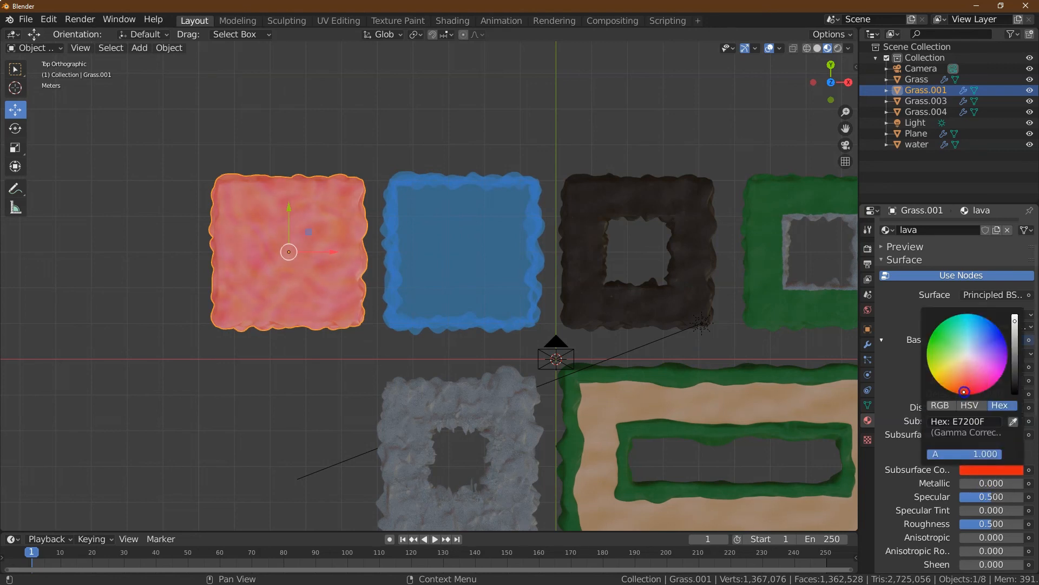
pyautogui.click(998, 416)
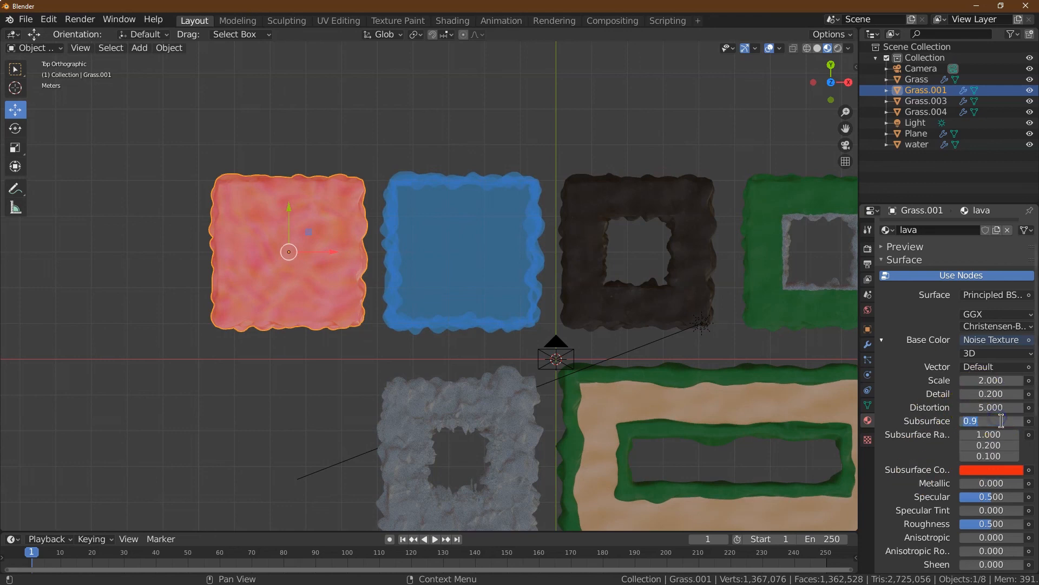
# Set the lava noise texture's detail to 1 and the material's subsurface value to 0.95.
pyautogui.doubleClick(988, 395)
pyautogui.write('1')
pyautogui.press('Tab')
pyautogui.press('Tab')
pyautogui.write('0.95')
pyautogui.press('Tab')
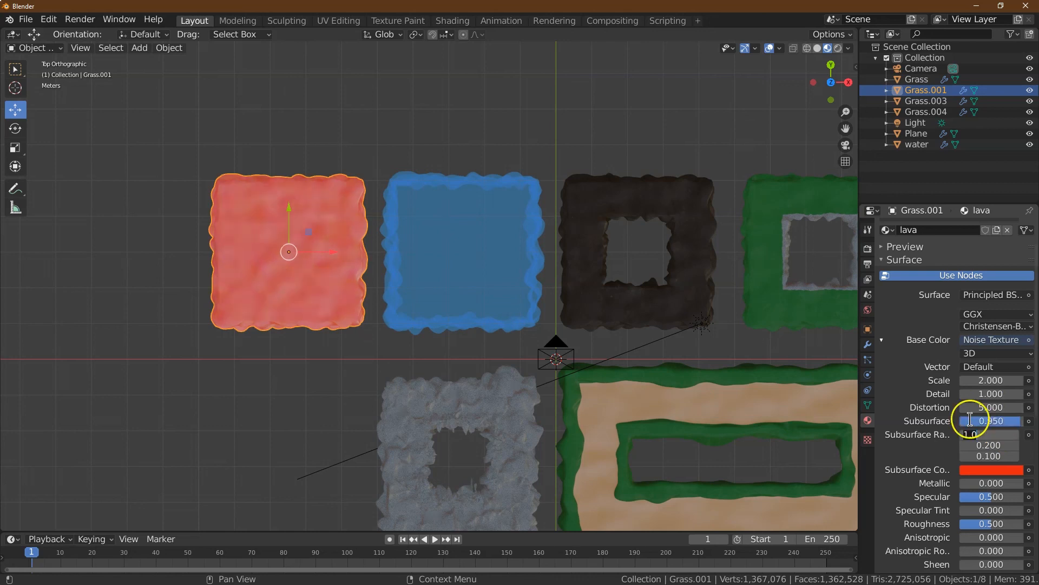
# Inspect the lava tile up close and raise its subsurface value to 0.97.
pyautogui.click(850, 115)
pyautogui.moveTo(851, 115); pyautogui.dragTo(178, 167)
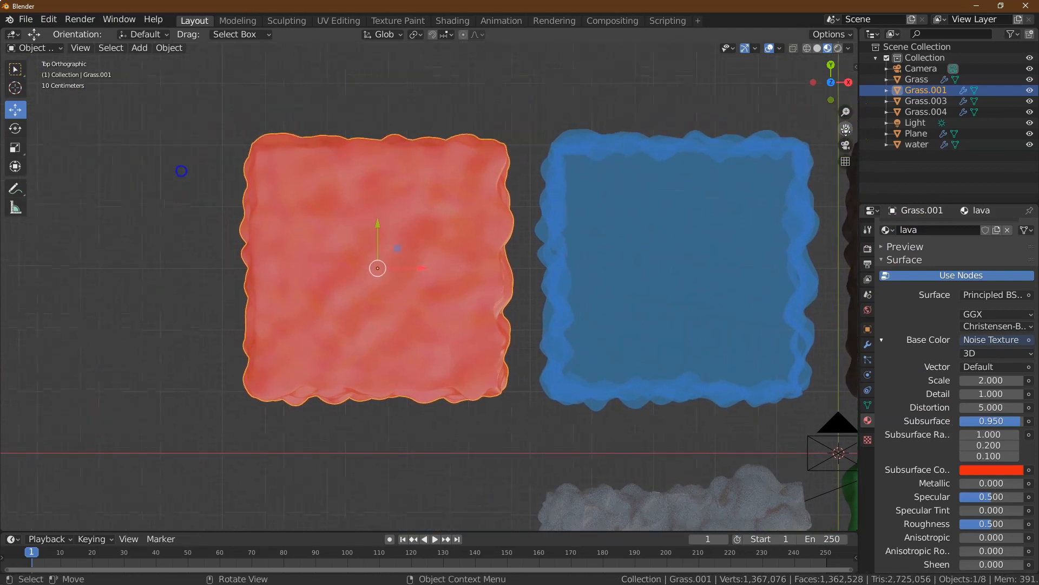
pyautogui.click(993, 420)
pyautogui.write('.97')
pyautogui.press('Tab')
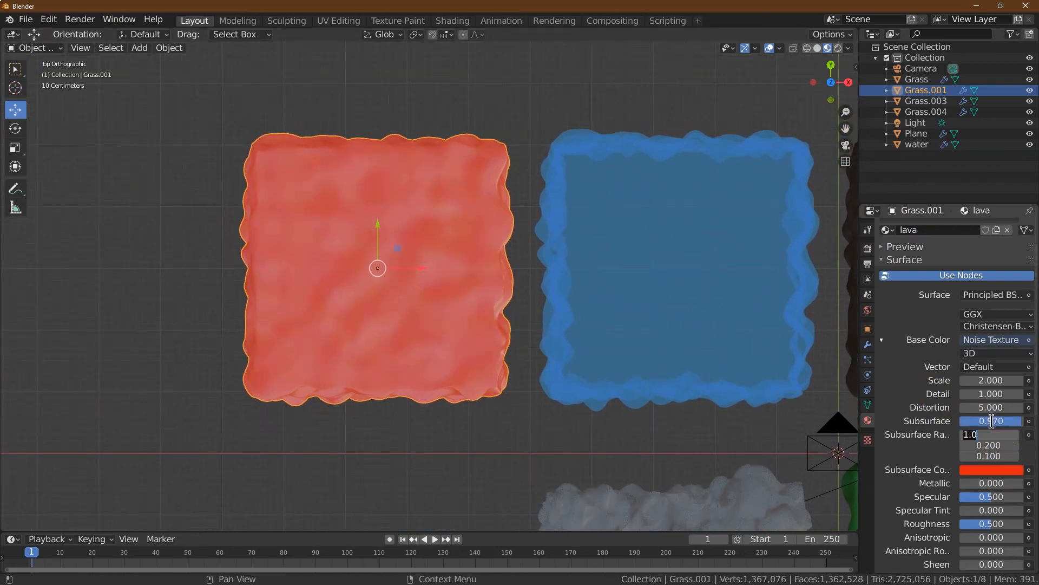
# Darken the lava material's subsurface color to a deep red.
pyautogui.click(1005, 469)
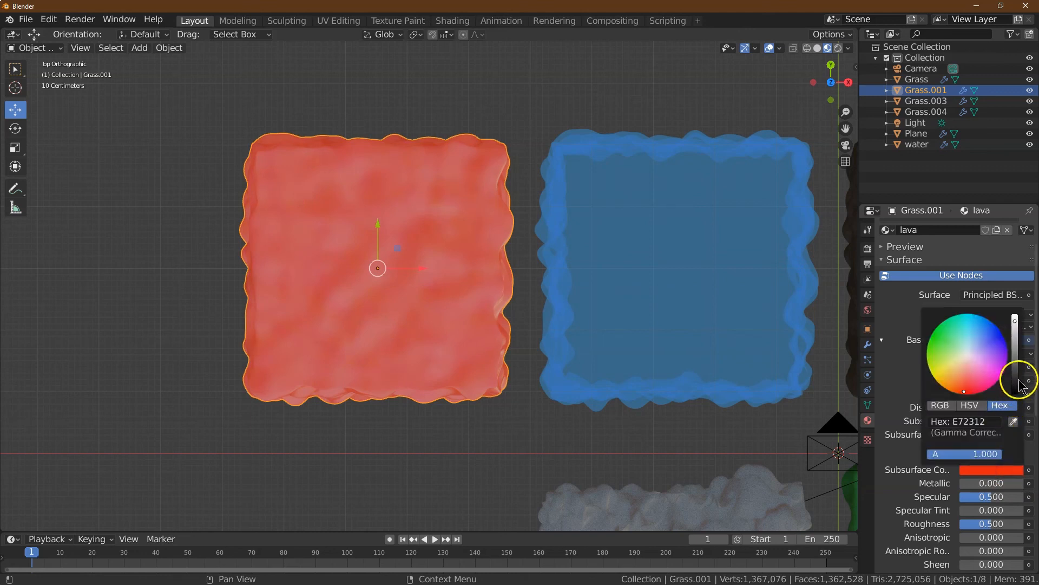
pyautogui.moveTo(1020, 385); pyautogui.dragTo(1015, 340)
pyautogui.moveTo(965, 391); pyautogui.dragTo(967, 392)
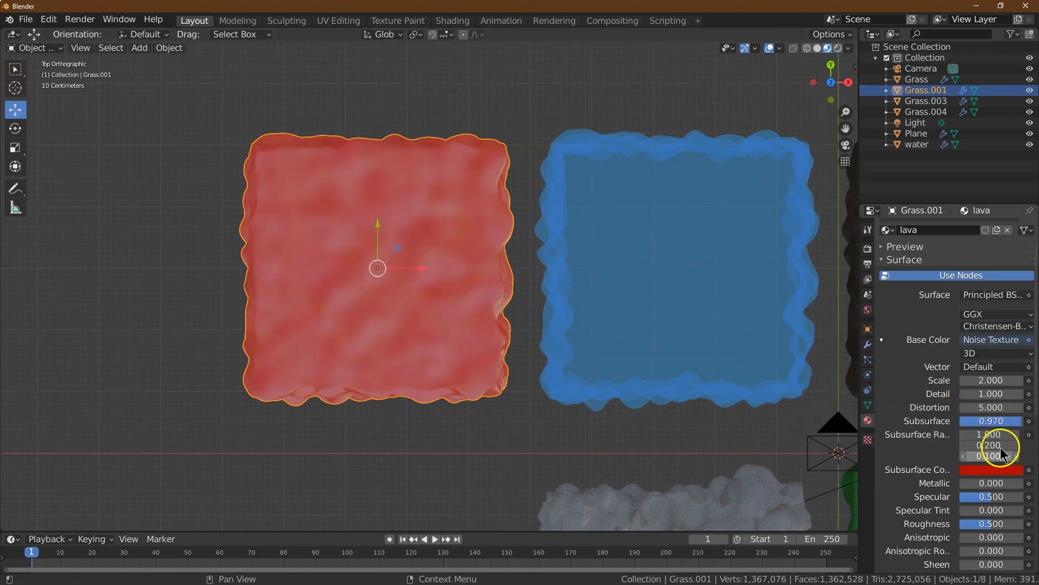
# Try a lava subsurface value of 0.98, set it to 0.975, and view the tiles together.
pyautogui.click(1002, 423)
pyautogui.press('Tab')
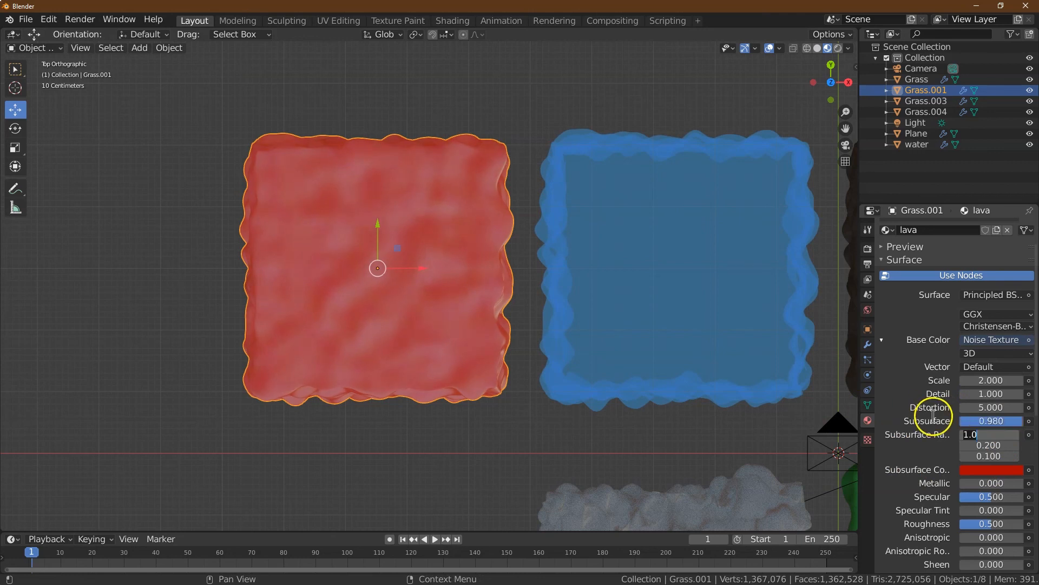
pyautogui.doubleClick(997, 422)
pyautogui.write('.975')
pyautogui.press('Return')
pyautogui.moveTo(846, 112); pyautogui.dragTo(855, 210)
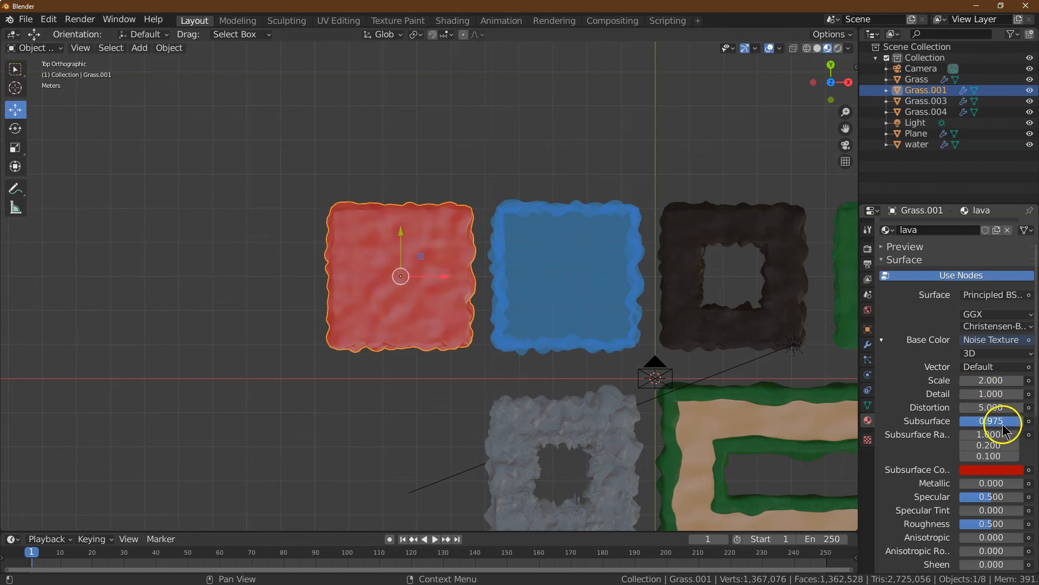
pyautogui.click(991, 471)
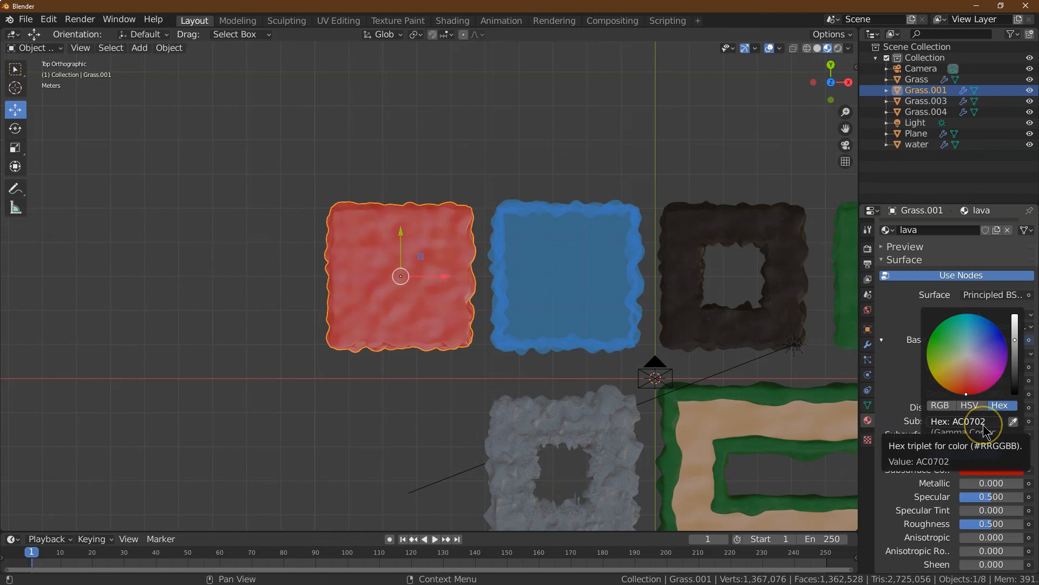
pyautogui.click(993, 496)
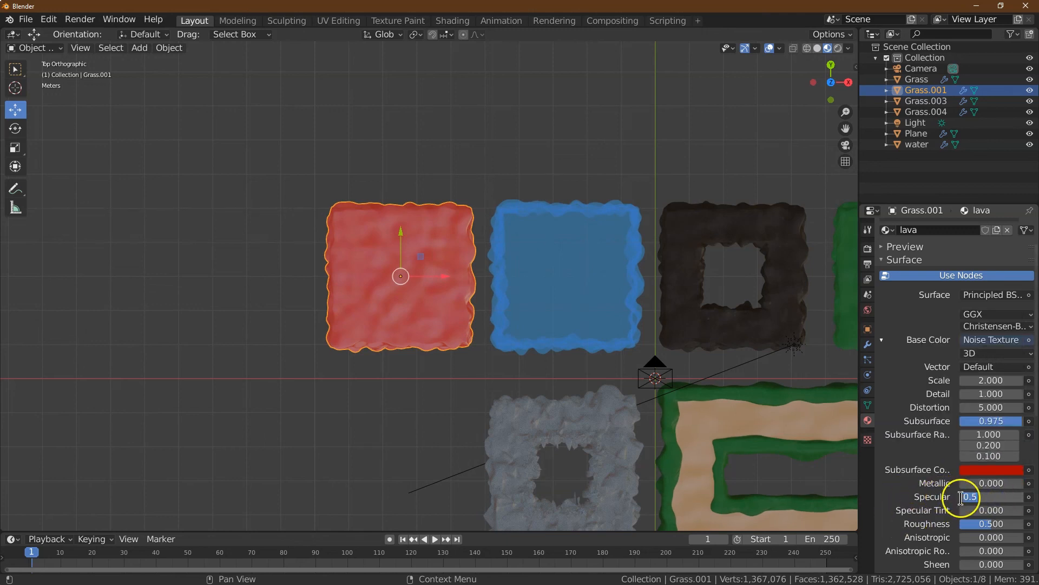
pyautogui.click(909, 497)
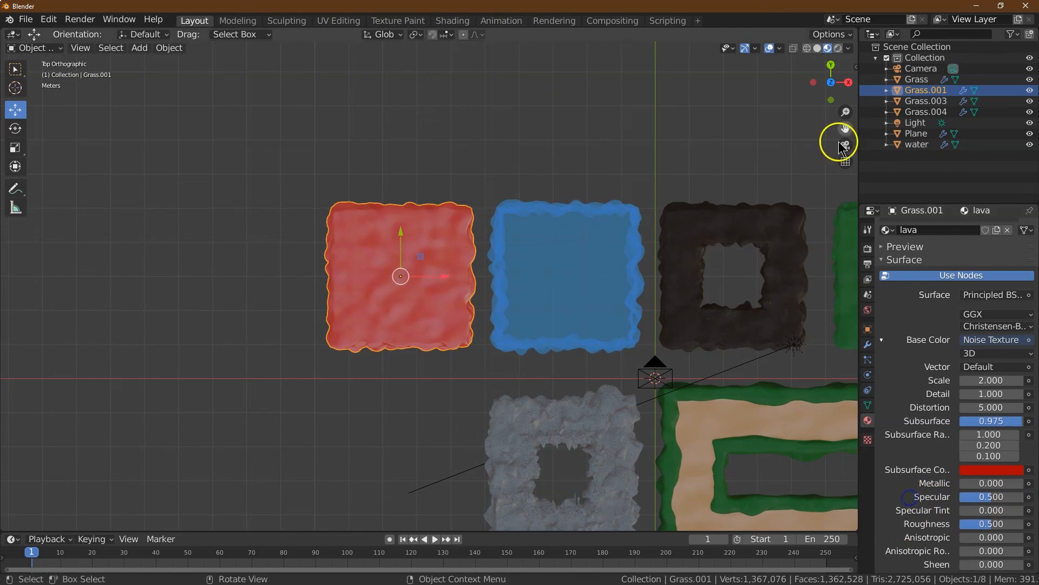
# Preview the scene in rendered shading and set the lava material's roughness to 0.4 and specular to 0.2.
pyautogui.click(839, 48)
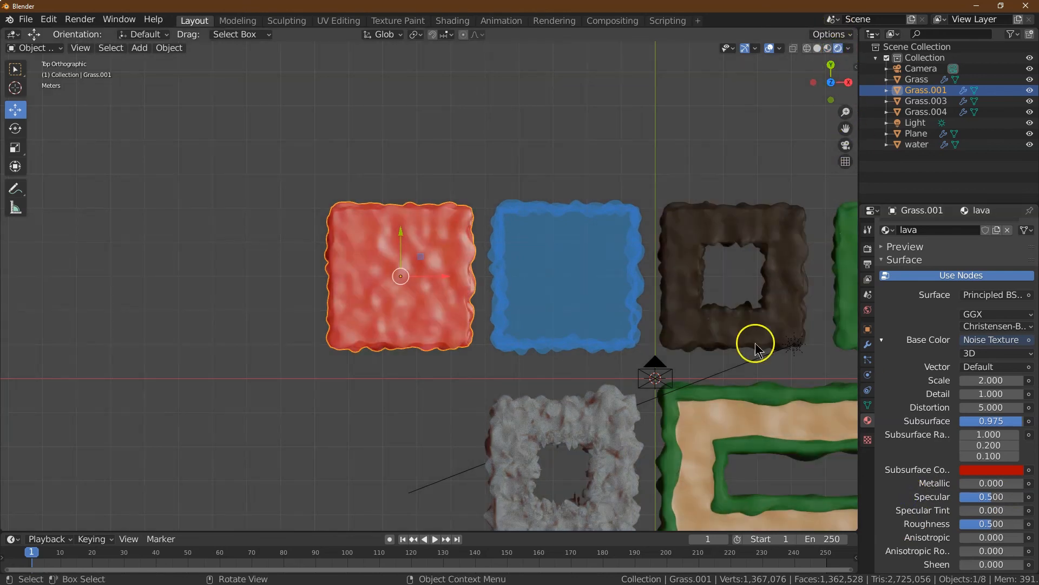
pyautogui.click(1005, 521)
pyautogui.write('.4')
pyautogui.press('Tab')
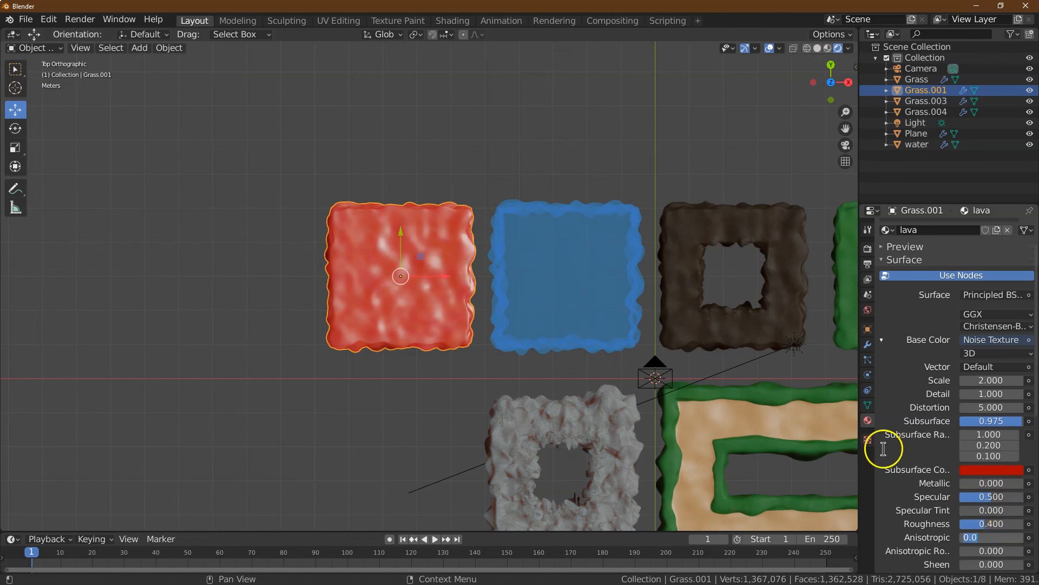
pyautogui.click(980, 474)
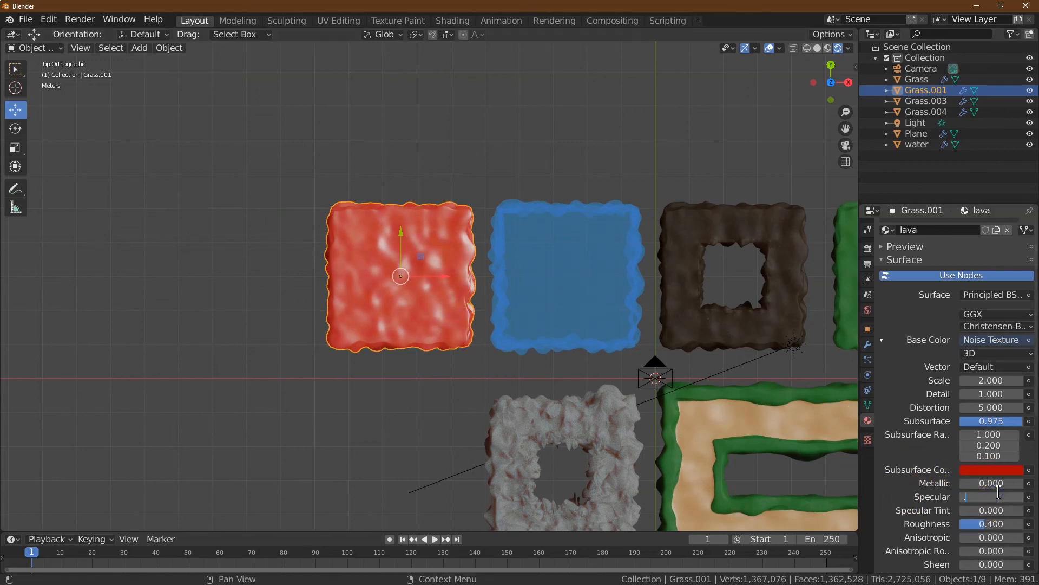
pyautogui.press('Return')
pyautogui.press('Tab')
pyautogui.click(801, 139)
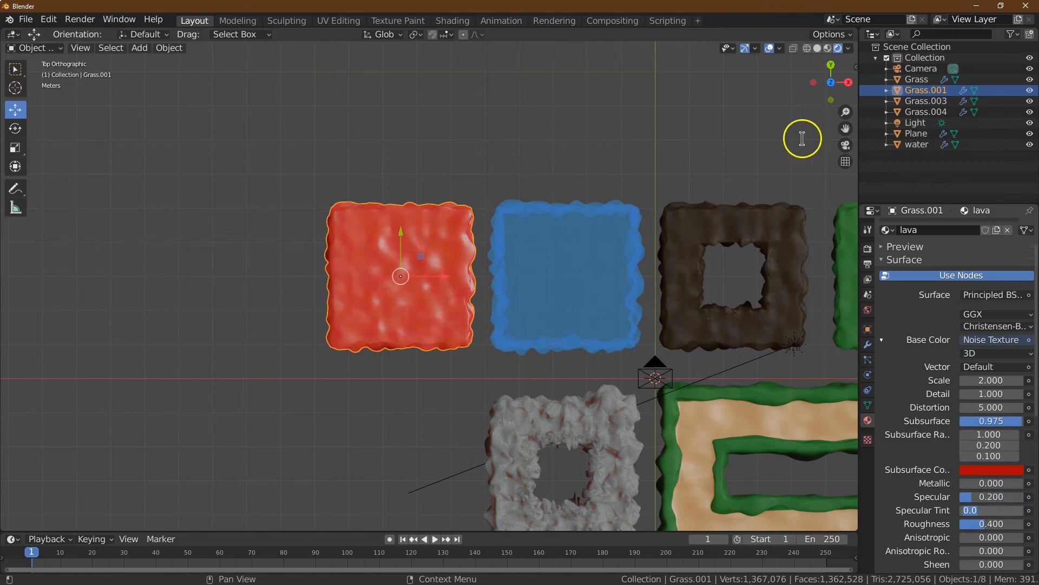
# Examine all the tiles through the camera and from an angled perspective, ending in the top view.
pyautogui.scroll(-3, 845, 187)
pyautogui.click(845, 144)
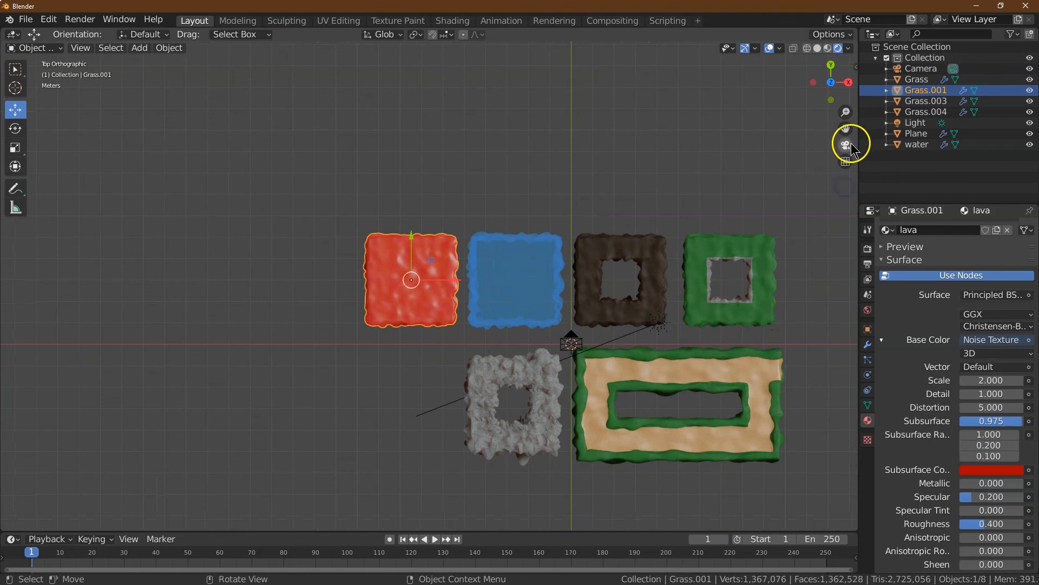
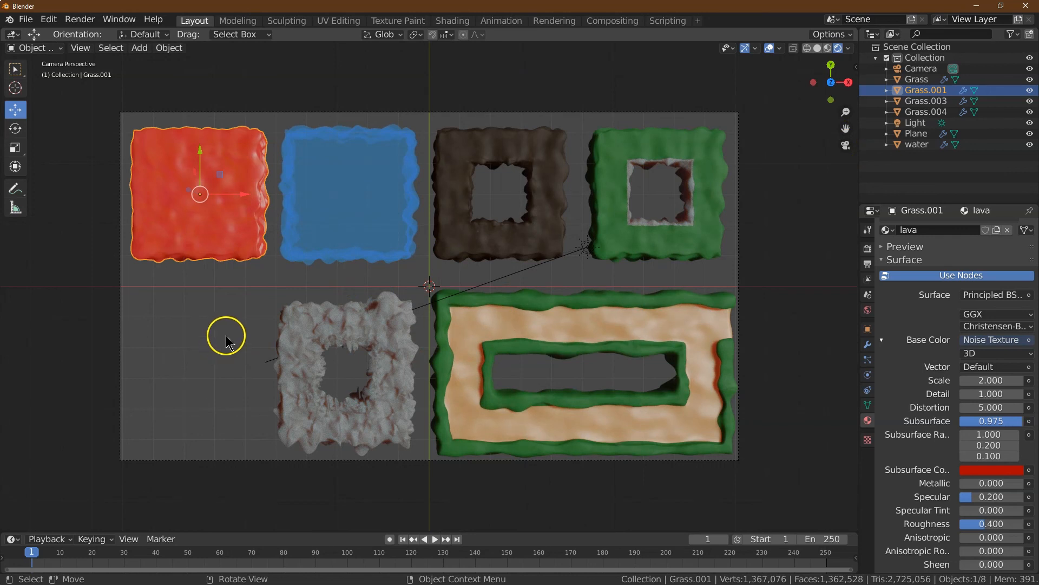
pyautogui.click(845, 145)
pyautogui.moveTo(828, 77); pyautogui.dragTo(865, 135)
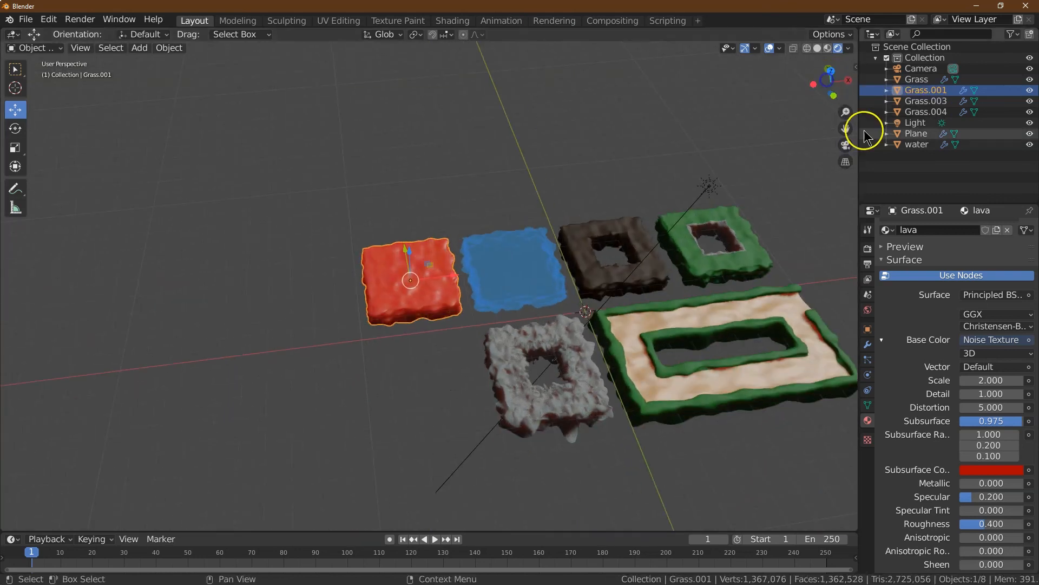
pyautogui.click(831, 72)
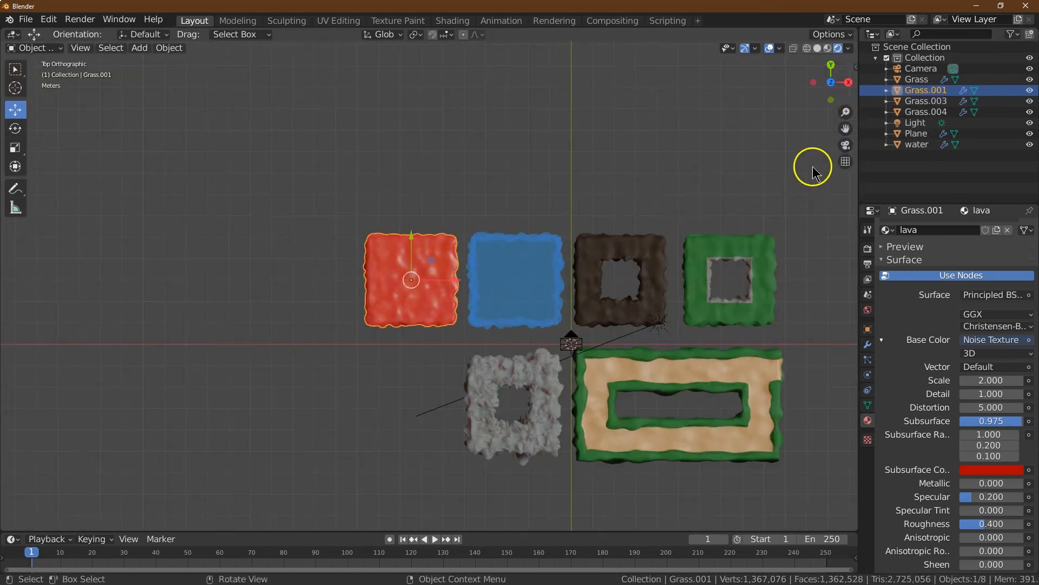
# Add a cone mesh and move it about 8 m along negative X to the empty area below the lava tile.
pyautogui.moveTo(846, 112); pyautogui.dragTo(178, 127)
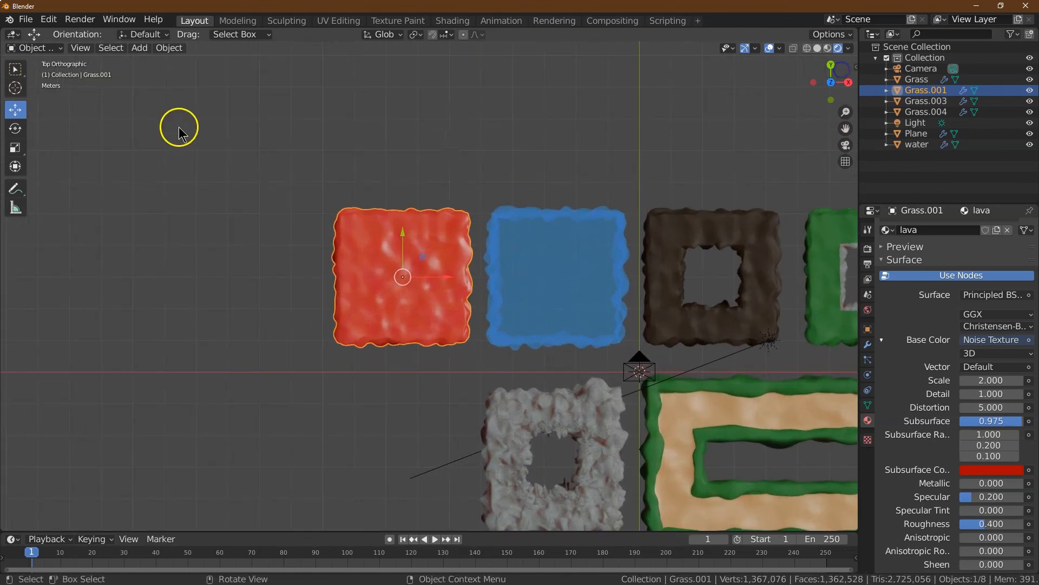
pyautogui.click(139, 48)
pyautogui.moveTo(165, 60)
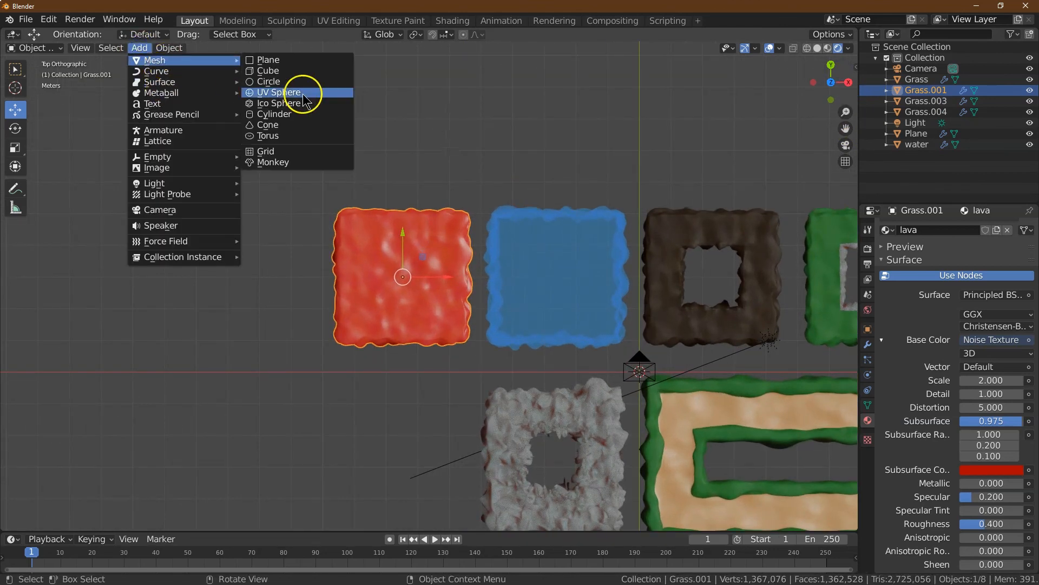
pyautogui.click(297, 126)
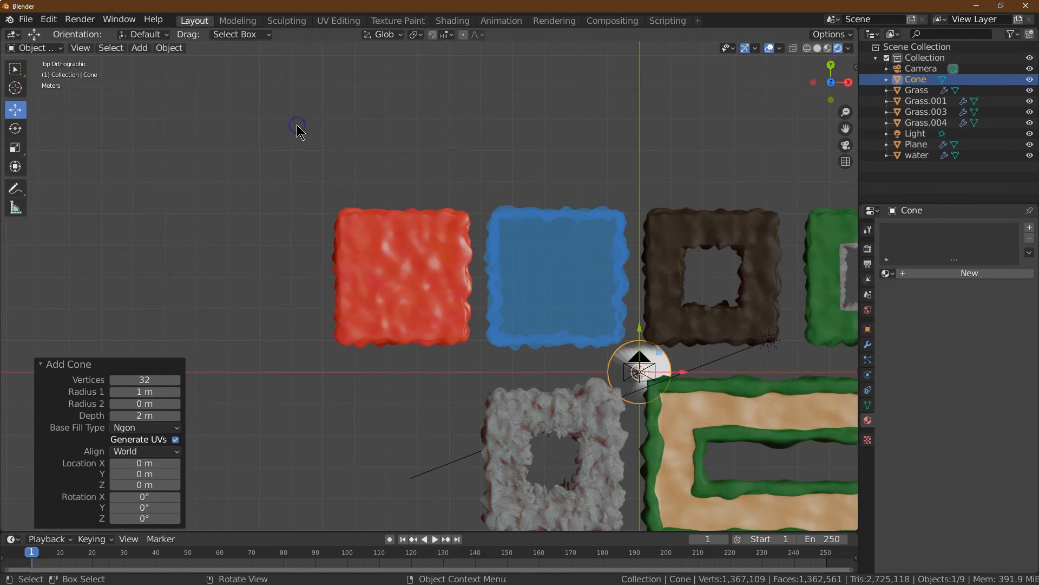
pyautogui.moveTo(684, 374); pyautogui.dragTo(430, 351)
# Rotate the cone -90° about the global X axis.
pyautogui.click(868, 330)
pyautogui.moveTo(845, 111); pyautogui.dragTo(865, 13)
pyautogui.click(14, 128)
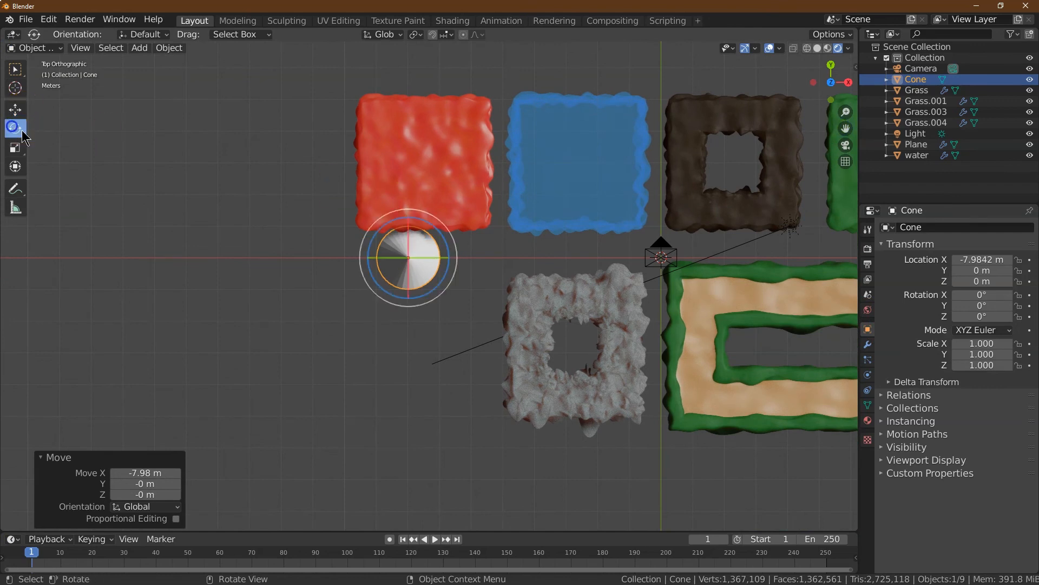
pyautogui.moveTo(407, 277); pyautogui.dragTo(407, 255)
pyautogui.click(154, 482)
pyautogui.write('-')
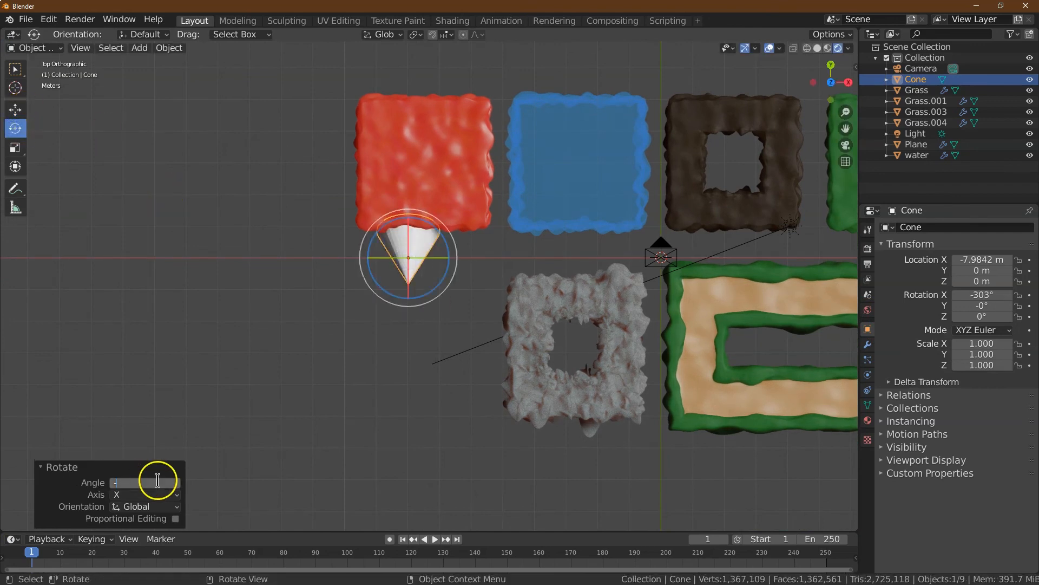
pyautogui.write('90')
pyautogui.press('Return')
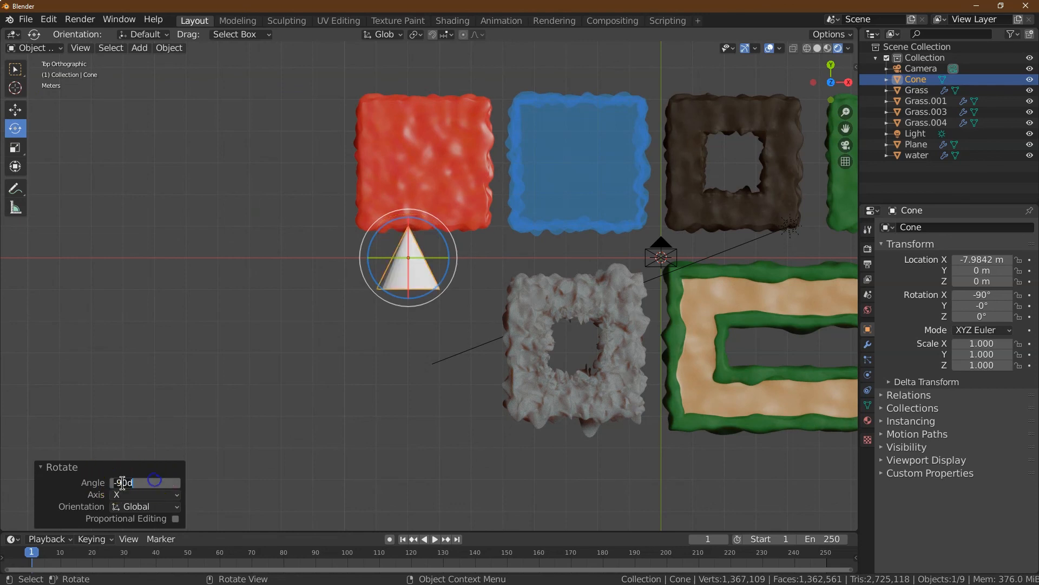
pyautogui.click(243, 448)
# Move the cone about 0.94 m along negative Y, clear of the lava tile.
pyautogui.click(407, 279)
pyautogui.click(16, 109)
pyautogui.moveTo(408, 209); pyautogui.dragTo(398, 241)
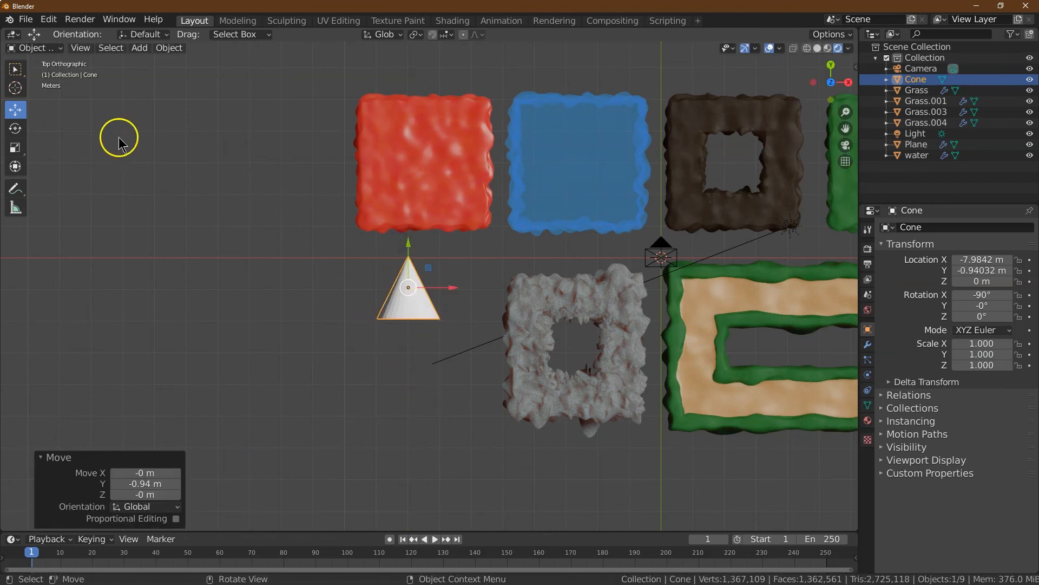
# Create a new material on the cone and name it green.
pyautogui.click(169, 49)
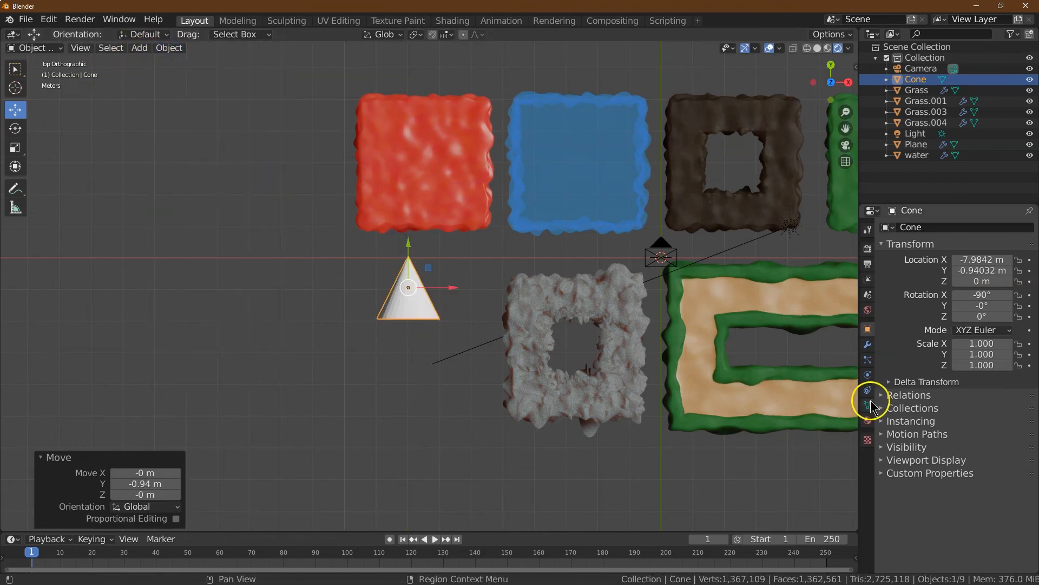
pyautogui.click(868, 420)
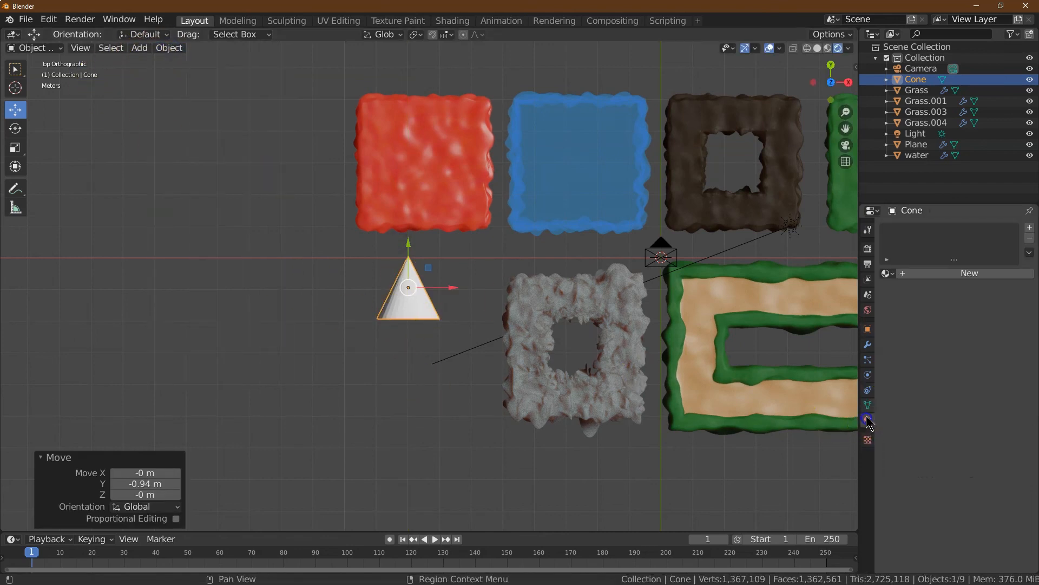
pyautogui.click(1030, 228)
pyautogui.click(967, 273)
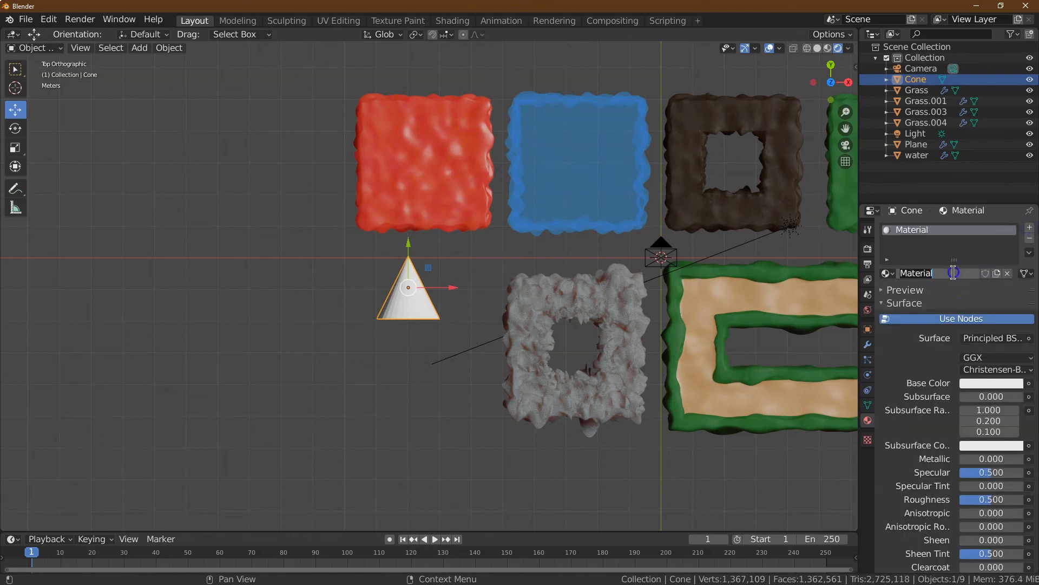
pyautogui.click(953, 273)
pyautogui.write('green')
pyautogui.press('Return')
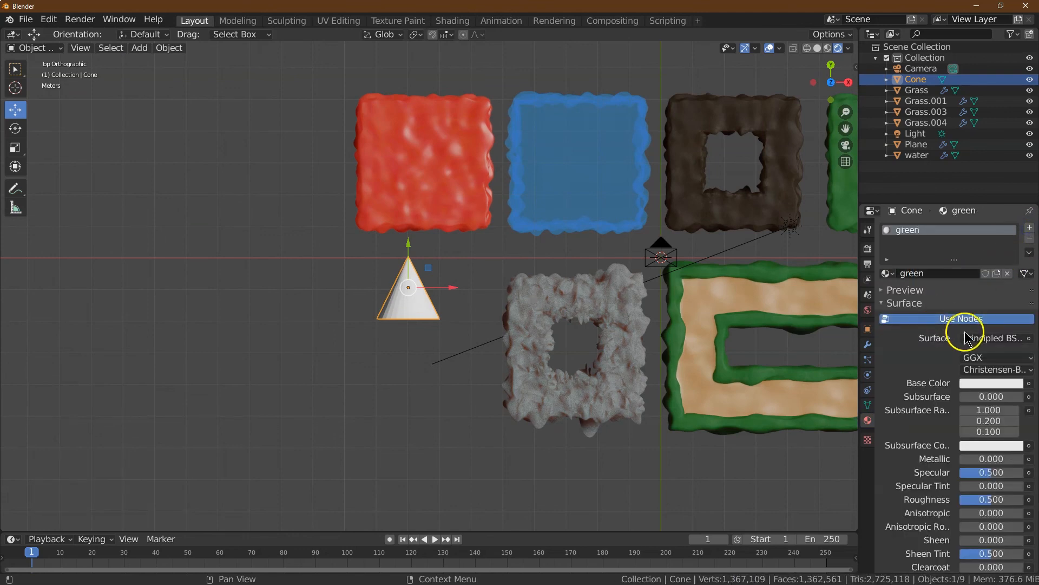
# Set the green material's base color to a dark, slightly muted green.
pyautogui.click(995, 382)
pyautogui.moveTo(928, 254); pyautogui.dragTo(941, 253)
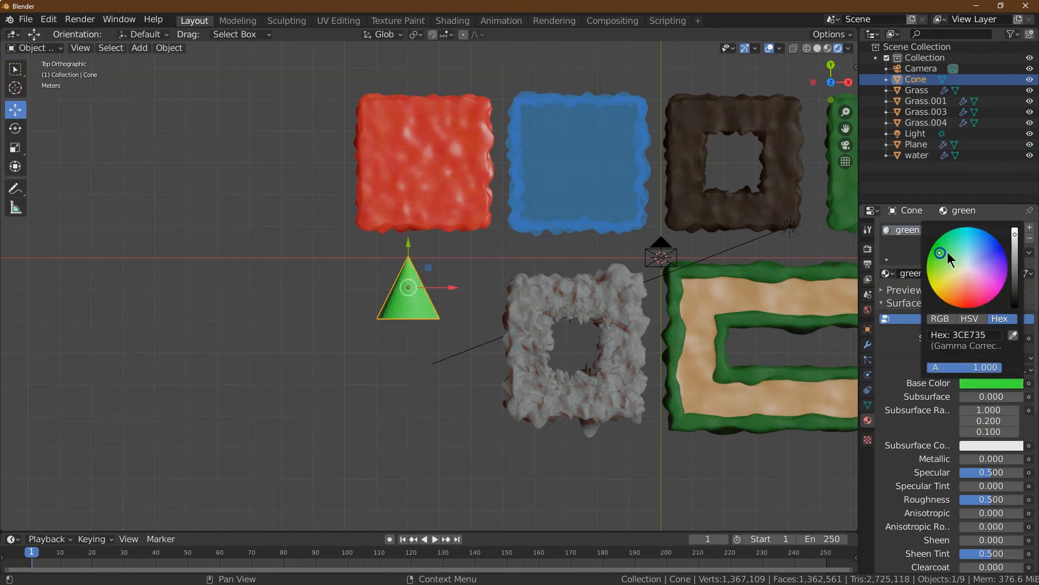
pyautogui.moveTo(1015, 259); pyautogui.dragTo(1005, 280)
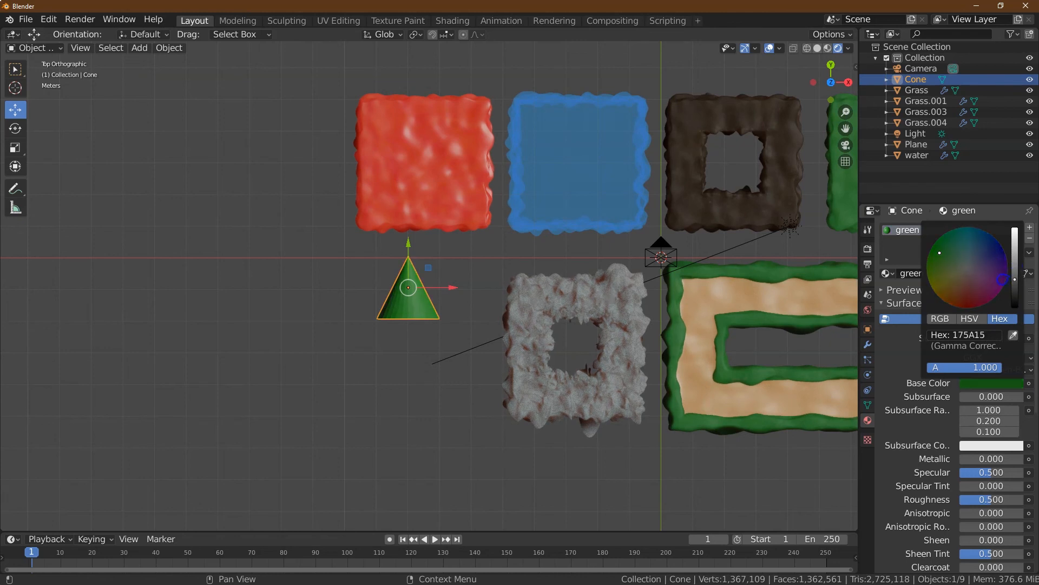
pyautogui.moveTo(969, 275); pyautogui.dragTo(944, 257)
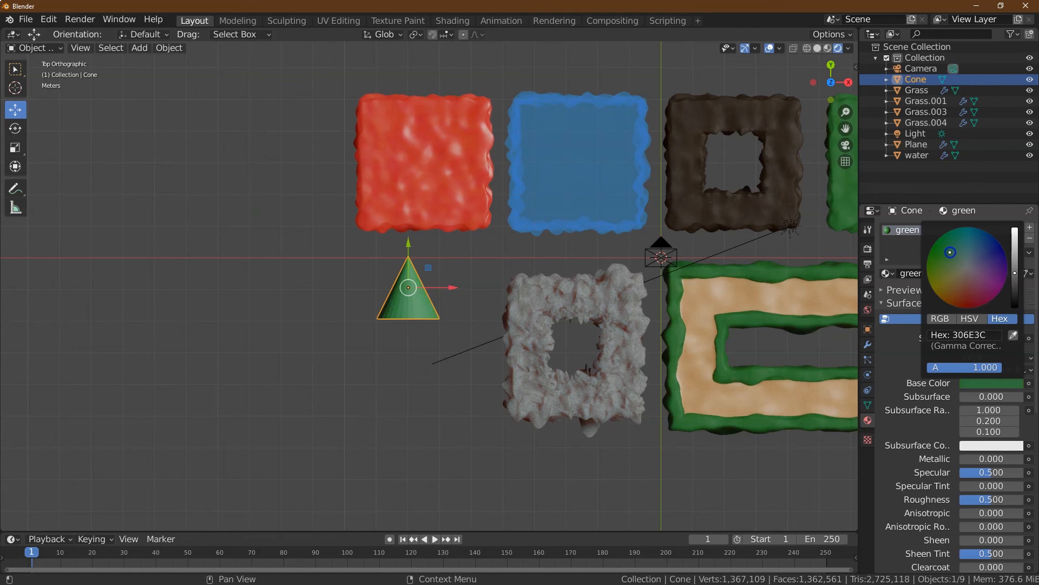
pyautogui.moveTo(1015, 271); pyautogui.dragTo(1009, 270)
pyautogui.click(991, 383)
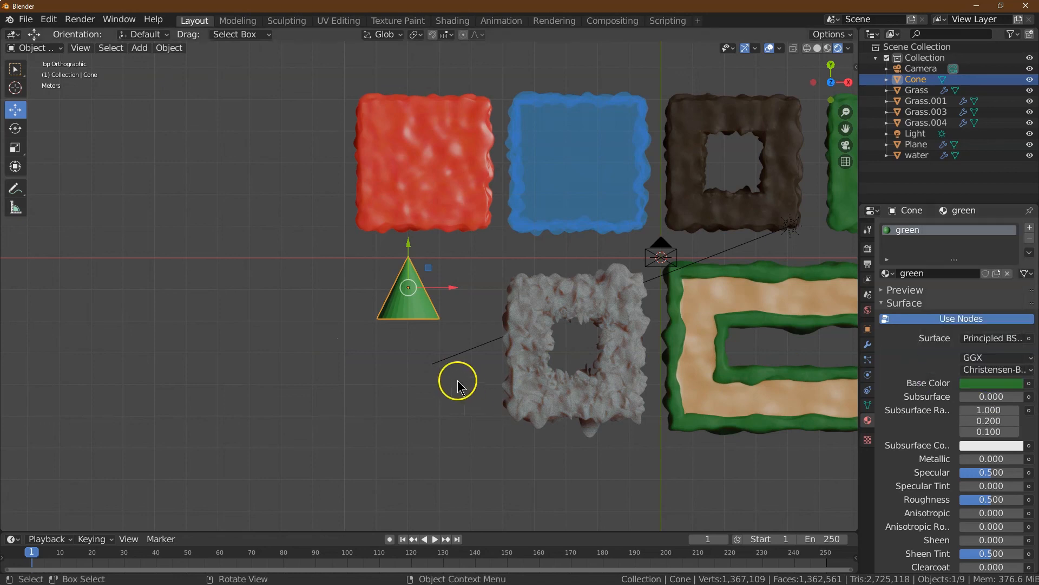
# Move the cone about 1.35 m along positive X, toward the stone tile.
pyautogui.moveTo(841, 119)
pyautogui.mouseDown()
pyautogui.moveTo(846, 98)
pyautogui.moveTo(845, 130)
pyautogui.mouseUp()
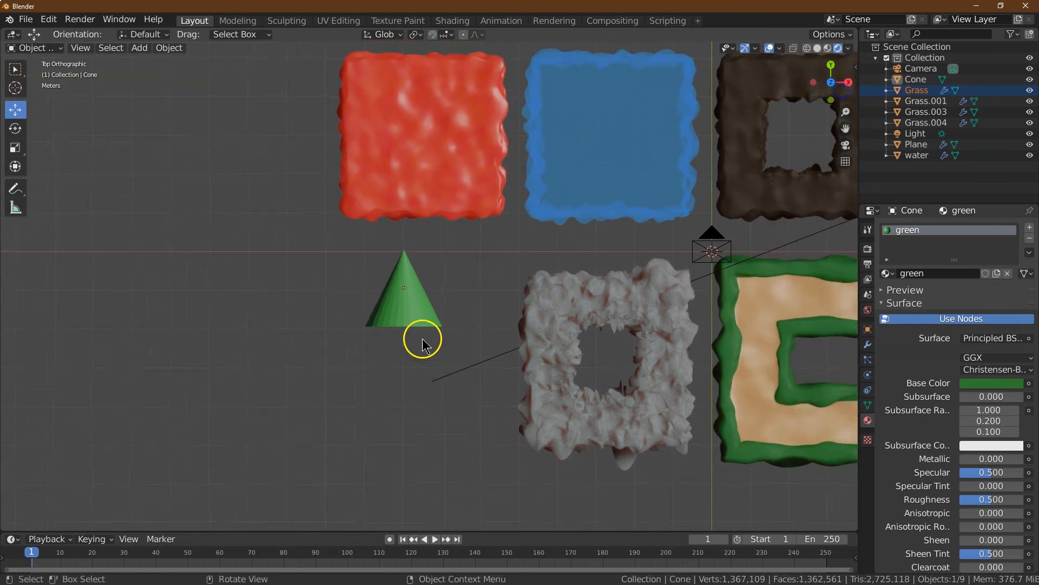
pyautogui.click(402, 313)
pyautogui.moveTo(450, 296); pyautogui.dragTo(504, 290)
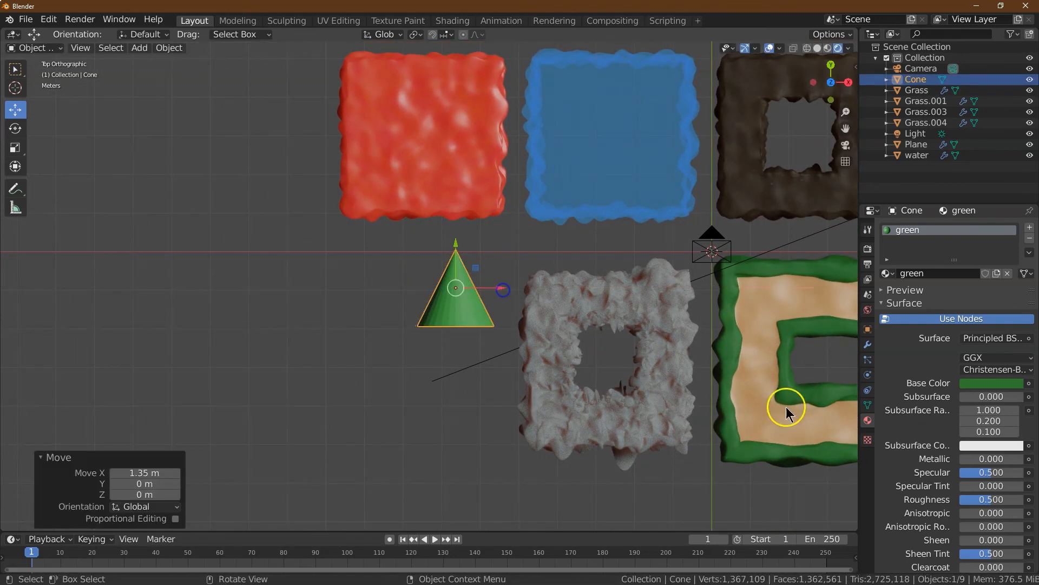
# Scale the cone to 0.7 on the X, Y and Z axes.
pyautogui.click(868, 345)
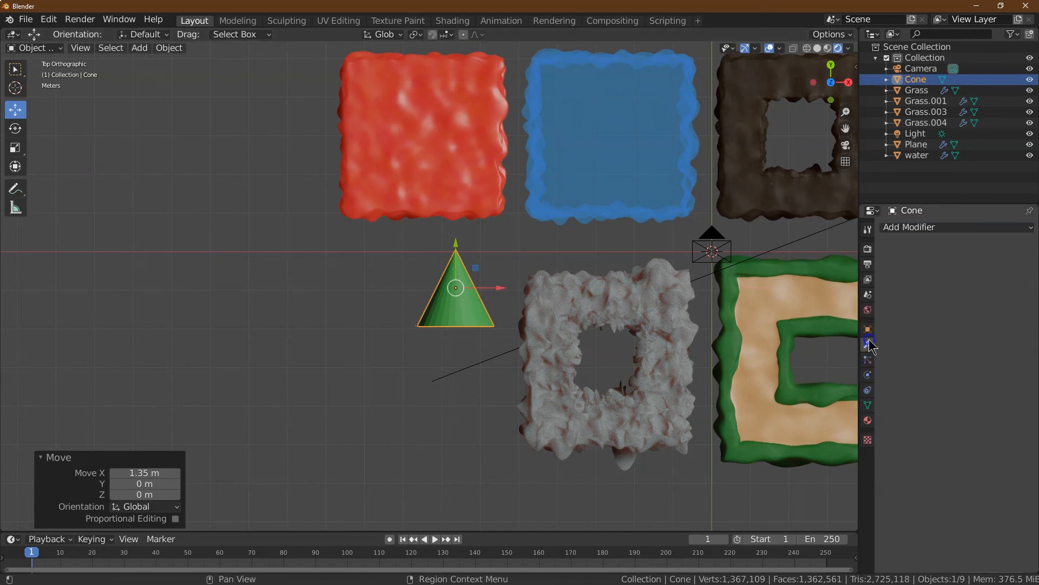
pyautogui.click(867, 330)
pyautogui.click(990, 348)
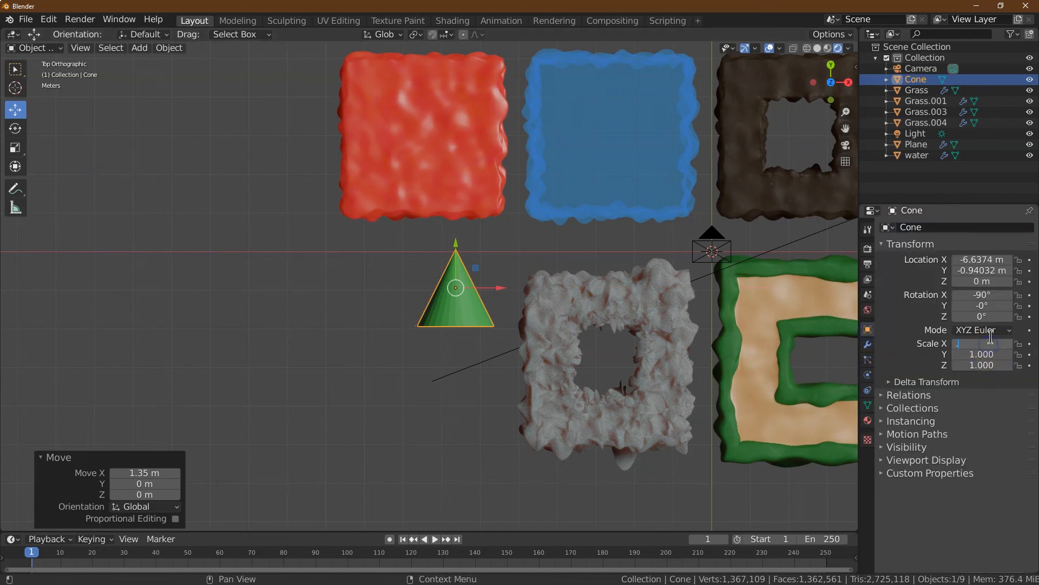
pyautogui.press('Tab')
pyautogui.write('.7')
pyautogui.press('Tab')
pyautogui.write('.7')
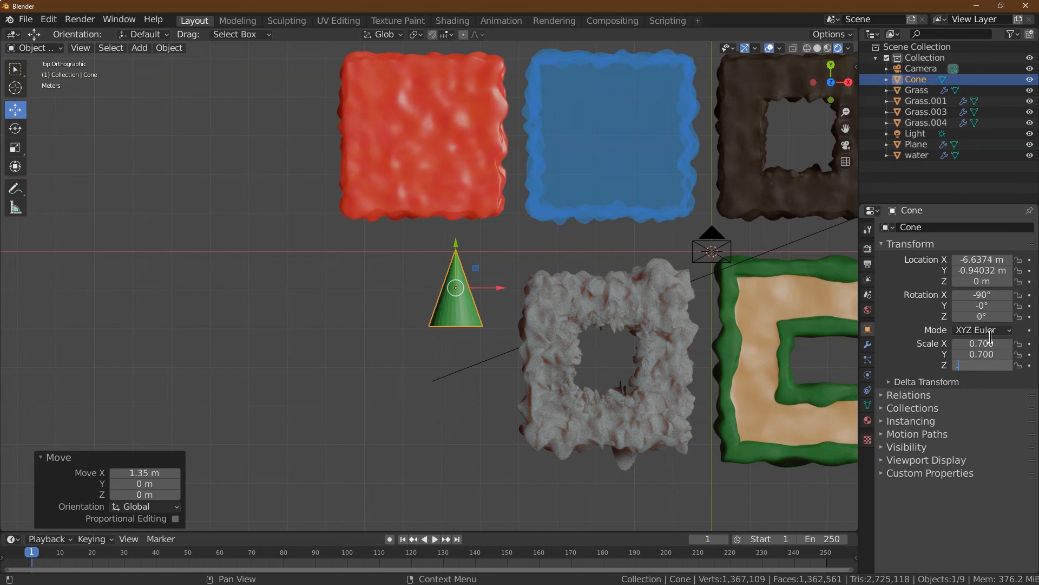
pyautogui.press('Tab')
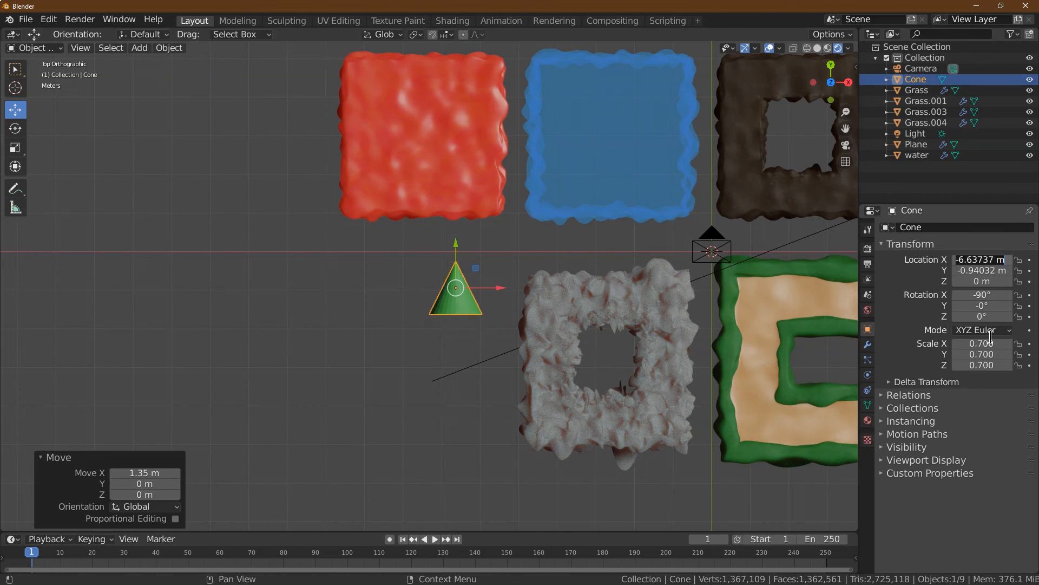
# Duplicate the green cone and place the copy about 1.21 m along negative Y, just below the original.
pyautogui.click(156, 53)
pyautogui.click(170, 54)
pyautogui.click(194, 133)
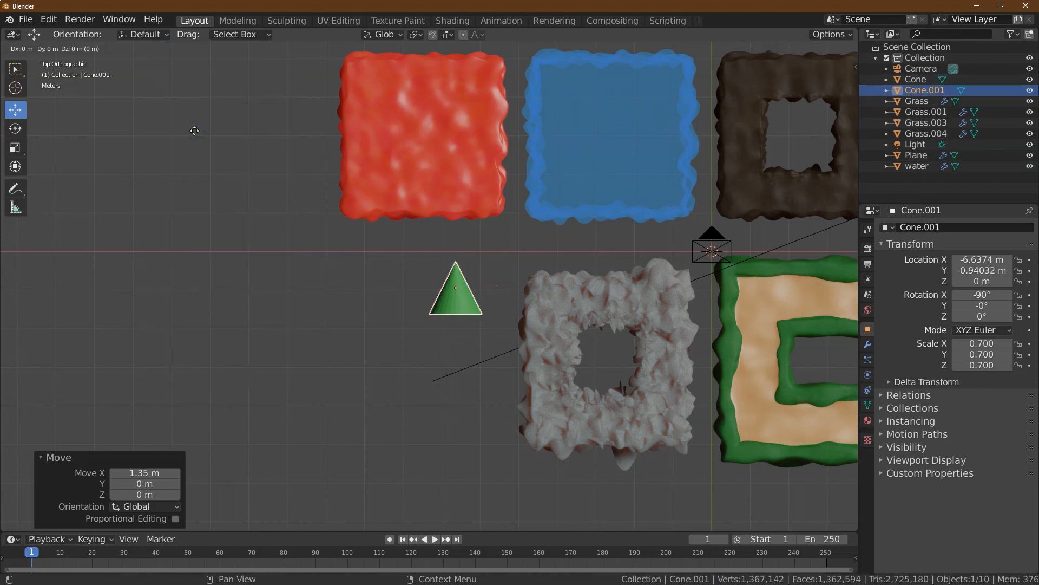
pyautogui.press('y')
pyautogui.moveTo(194, 154); pyautogui.dragTo(198, 177)
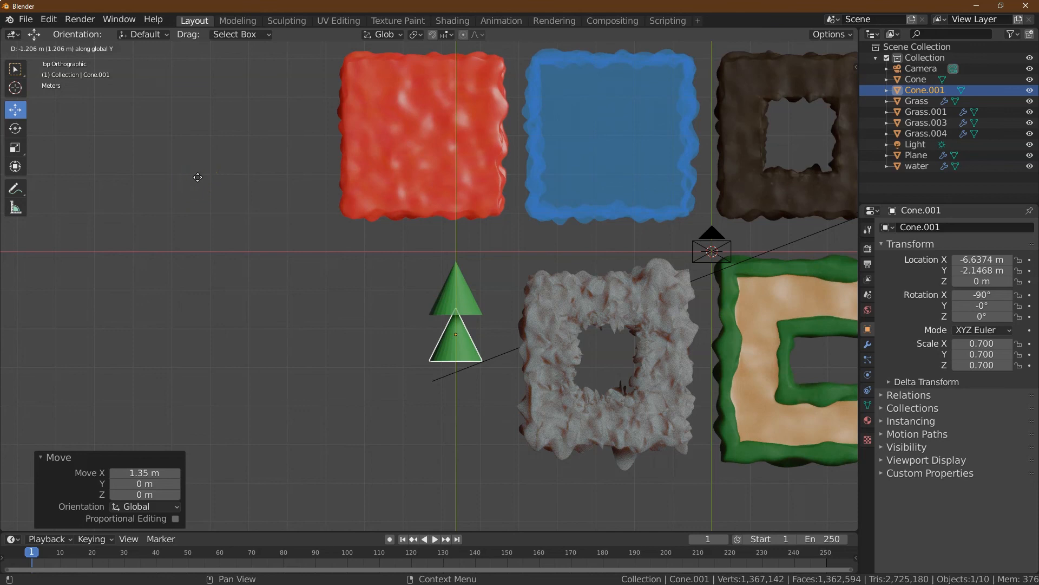
pyautogui.click(198, 177)
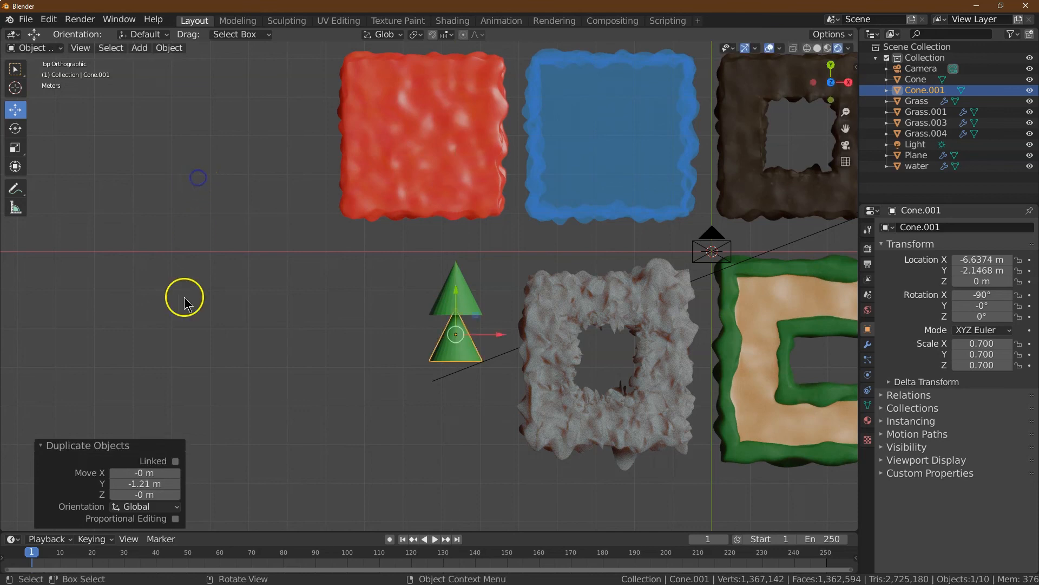
# Scale the lower cone to 1 on X and Y and 1.2 on Z.
pyautogui.click(442, 360)
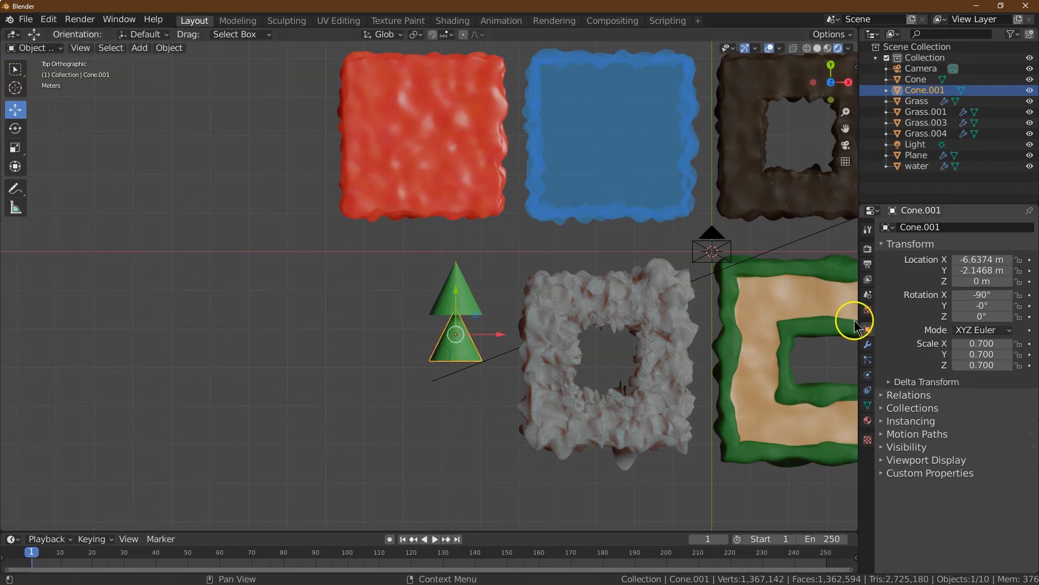
pyautogui.click(991, 269)
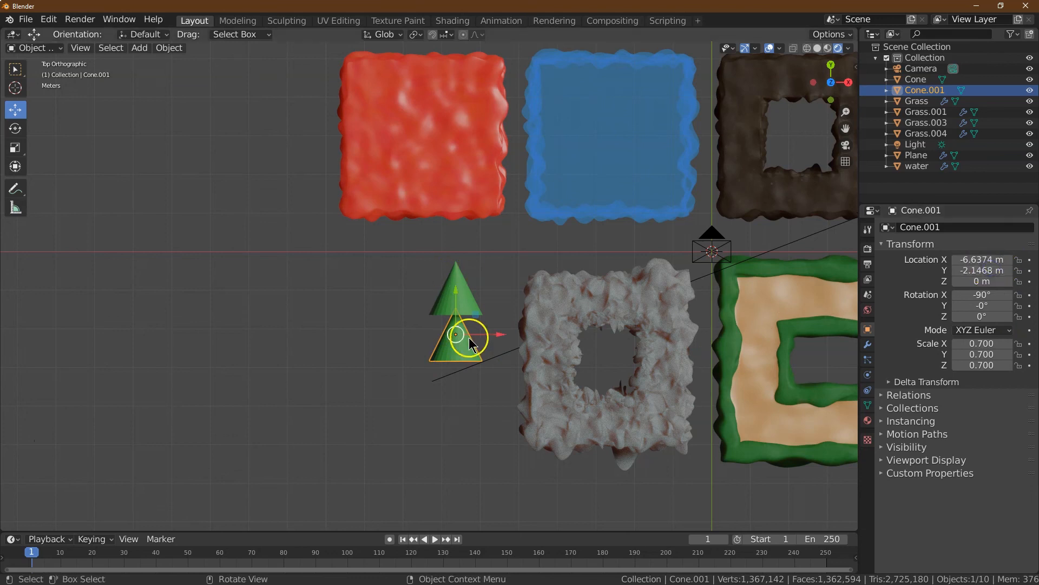
pyautogui.click(15, 147)
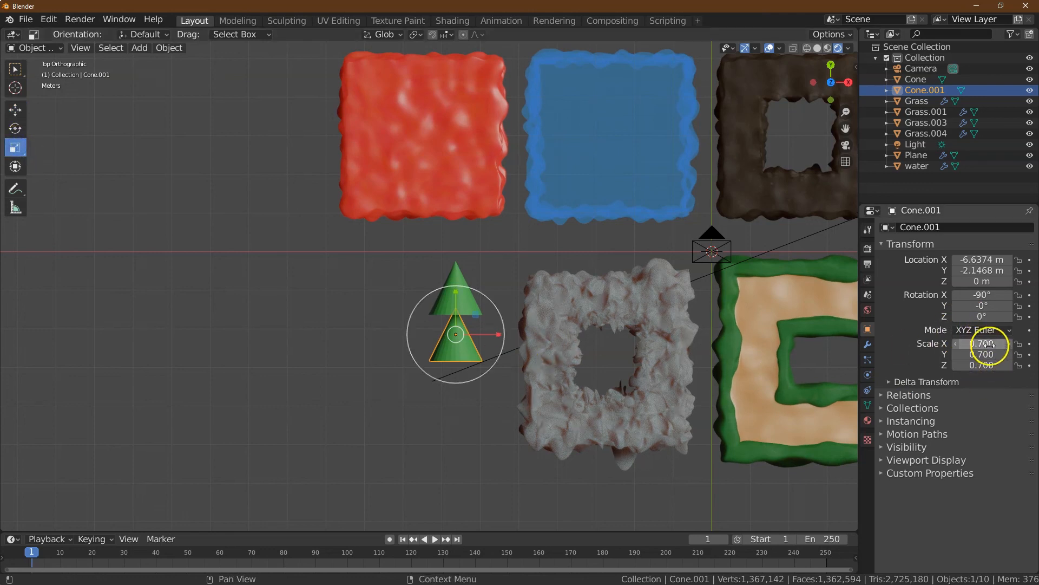
pyautogui.write('1')
pyautogui.press('Tab')
pyautogui.write('1')
pyautogui.press('Tab')
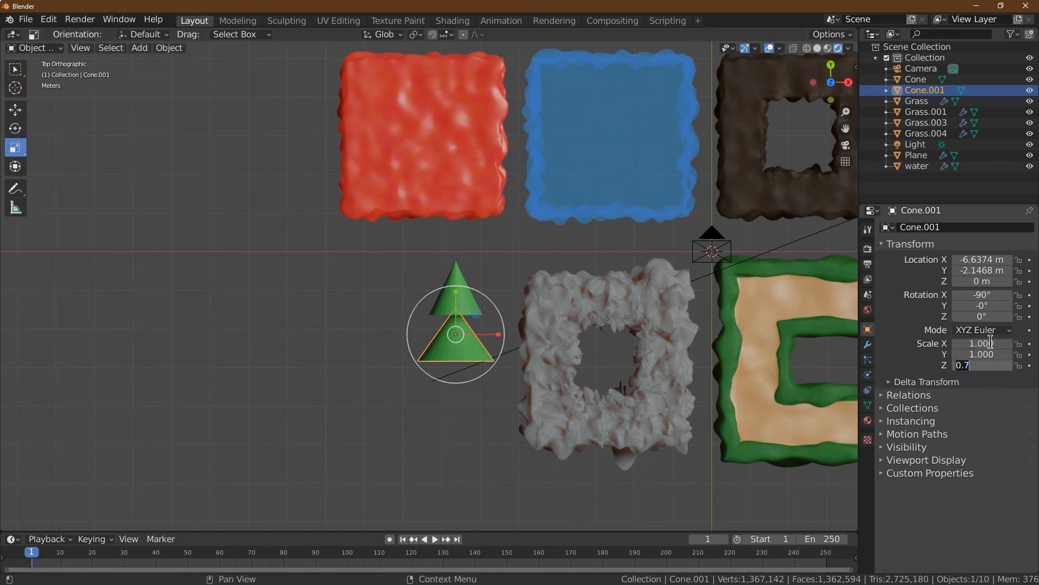
pyautogui.press('Tab')
pyautogui.click(997, 347)
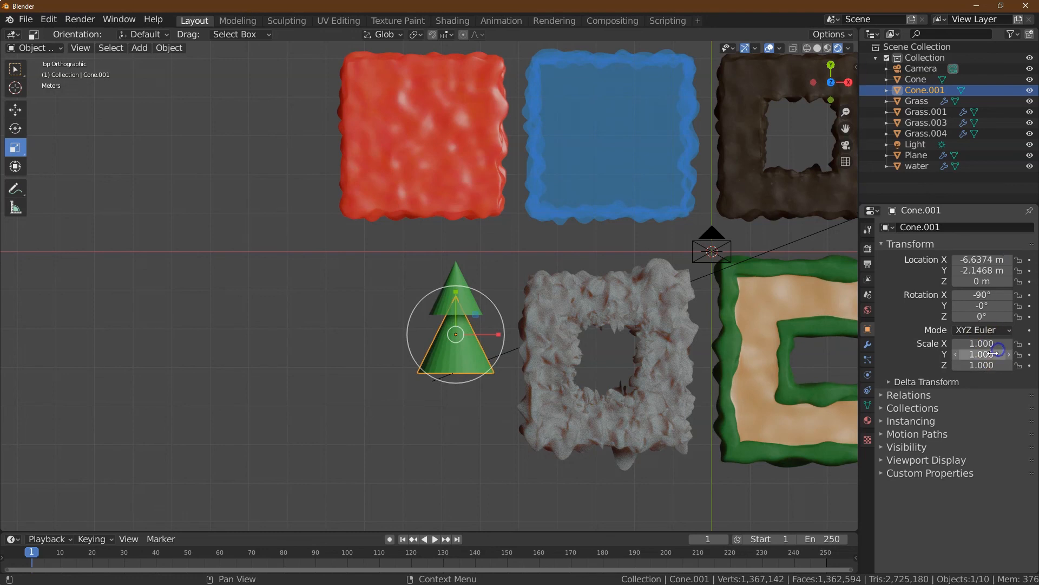
pyautogui.click(992, 366)
pyautogui.write('1.2')
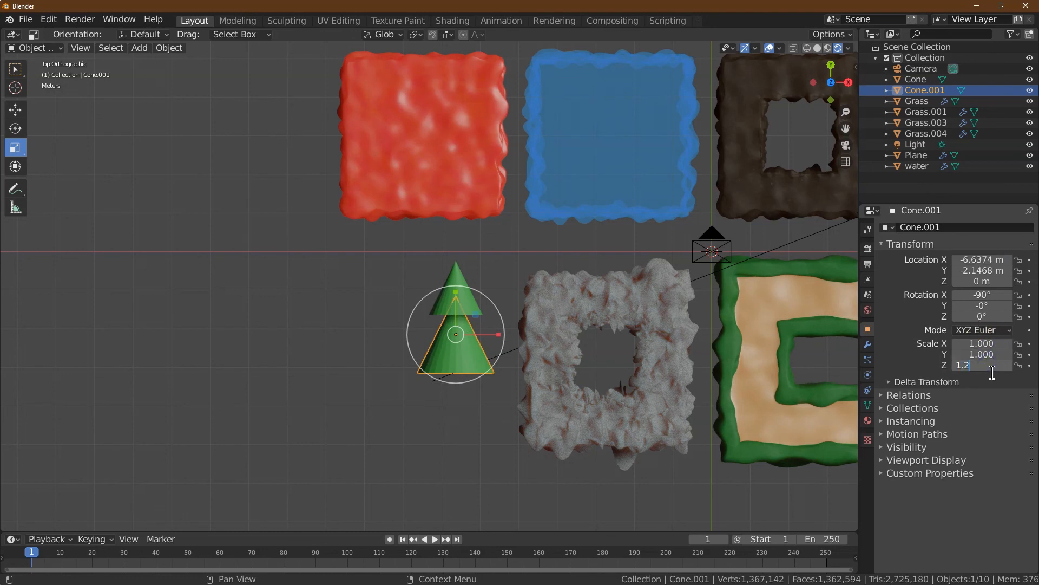
pyautogui.press('Return')
# Set the upper cone's Z scale to 0.9.
pyautogui.press('w')
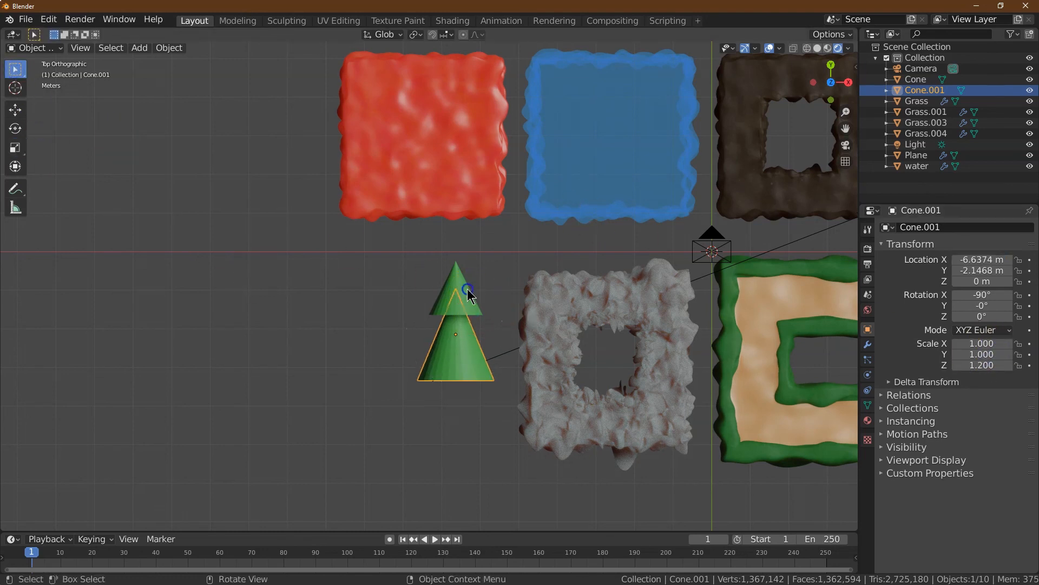
pyautogui.click(469, 296)
pyautogui.click(982, 366)
pyautogui.write('.')
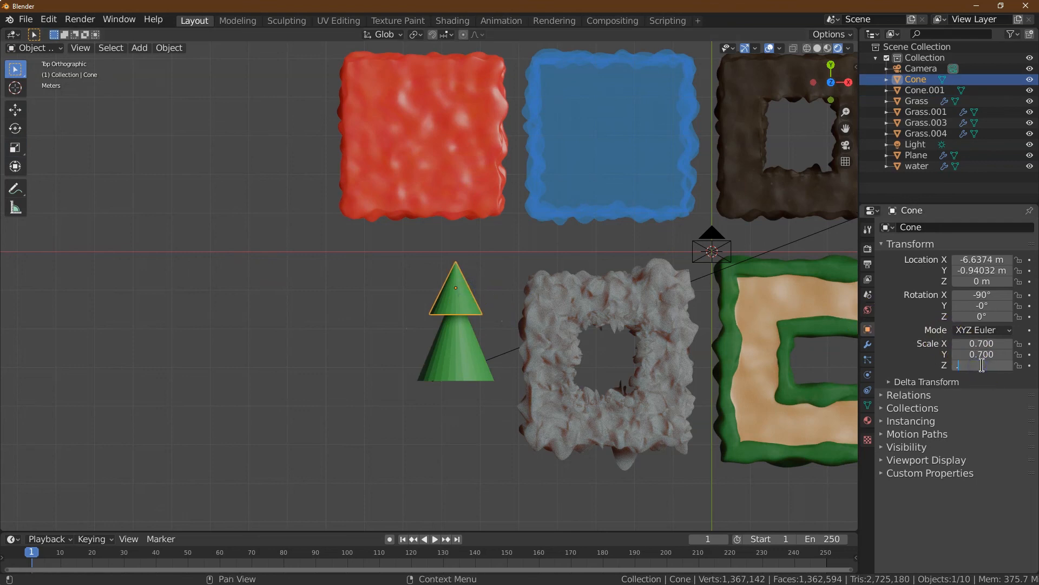
pyautogui.write('9')
pyautogui.press('Tab')
# Move the lower cone slightly down along negative Y and set its Z scale to 1.4.
pyautogui.click(449, 347)
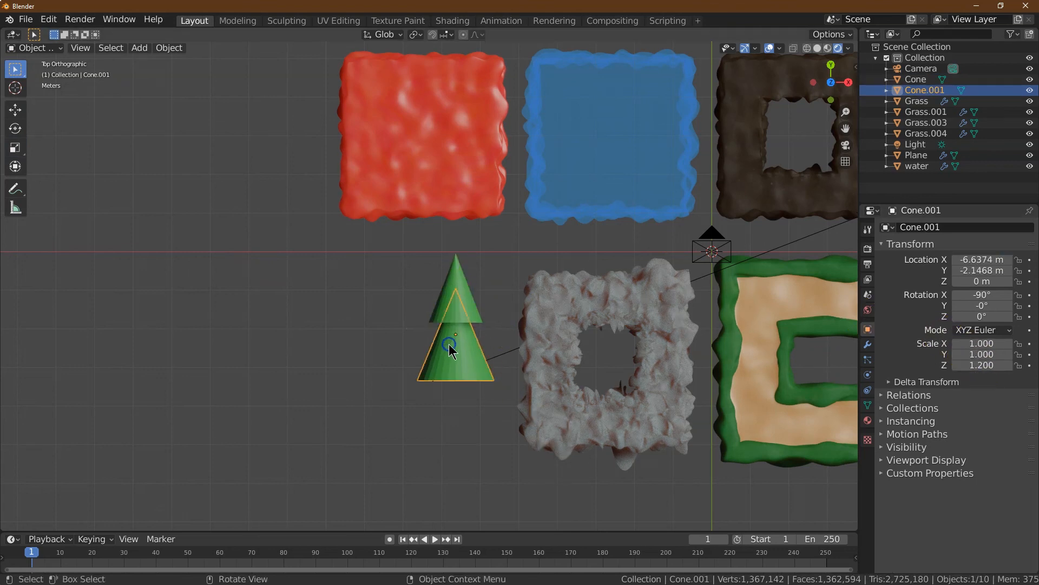
pyautogui.click(14, 111)
pyautogui.moveTo(457, 302); pyautogui.dragTo(458, 323)
pyautogui.click(996, 370)
pyautogui.write('1.4')
pyautogui.press('Tab')
# Try a Z scale of 1.1 on the upper cone and return it to 0.9.
pyautogui.click(460, 295)
pyautogui.click(982, 364)
pyautogui.write('0.94032')
pyautogui.press('Tab')
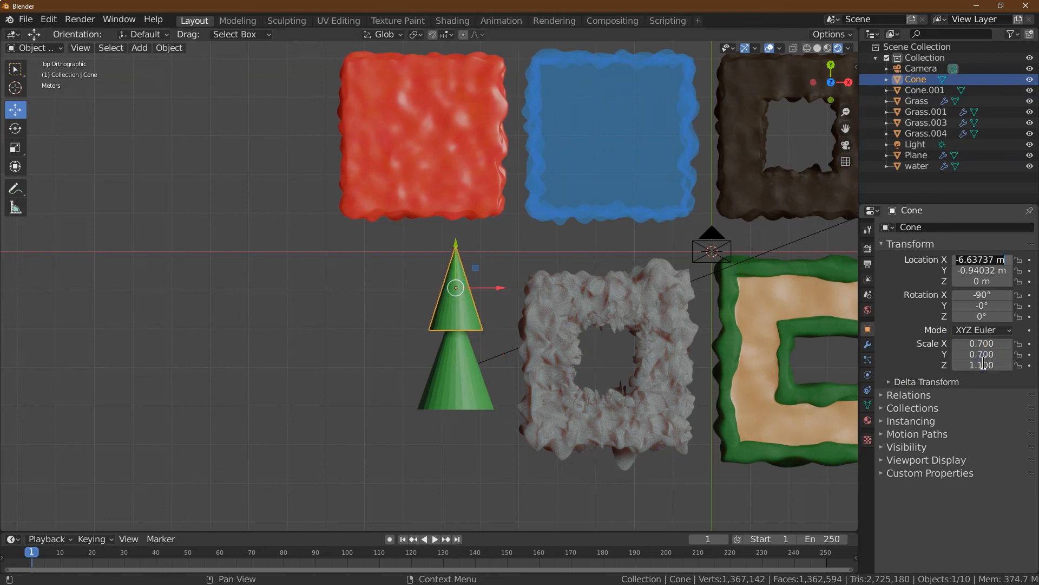
pyautogui.click(979, 374)
pyautogui.write('.9')
pyautogui.press('Return')
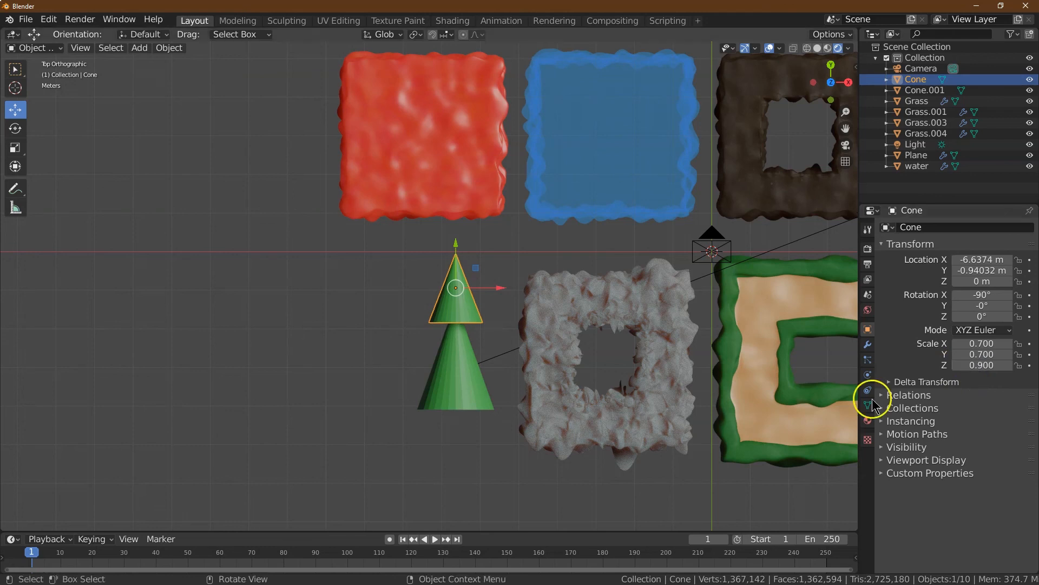
# Add a cylinder mesh and move it about 6.89 m along negative X, over the top of the tree.
pyautogui.click(232, 226)
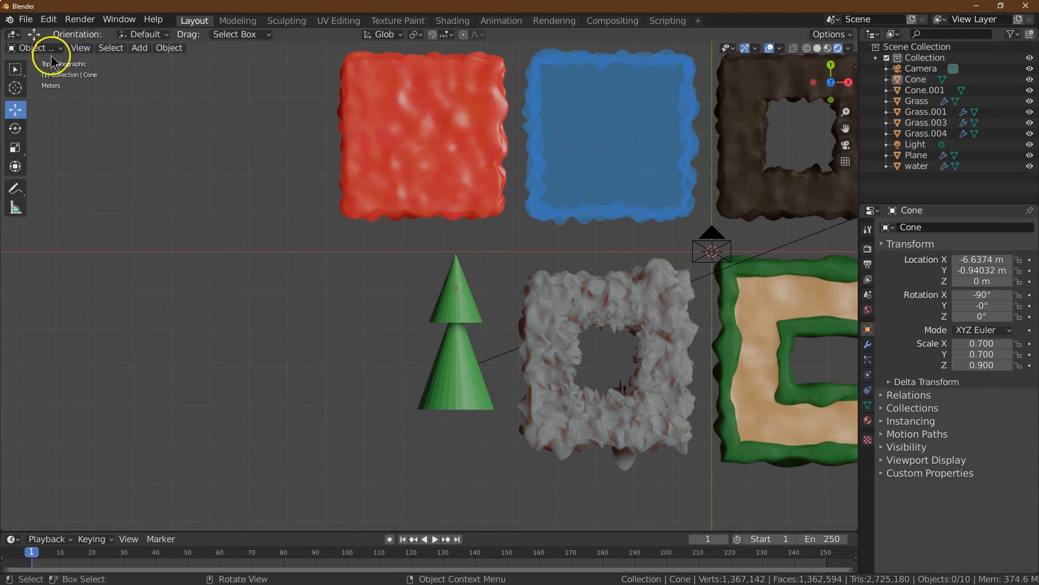
pyautogui.click(139, 48)
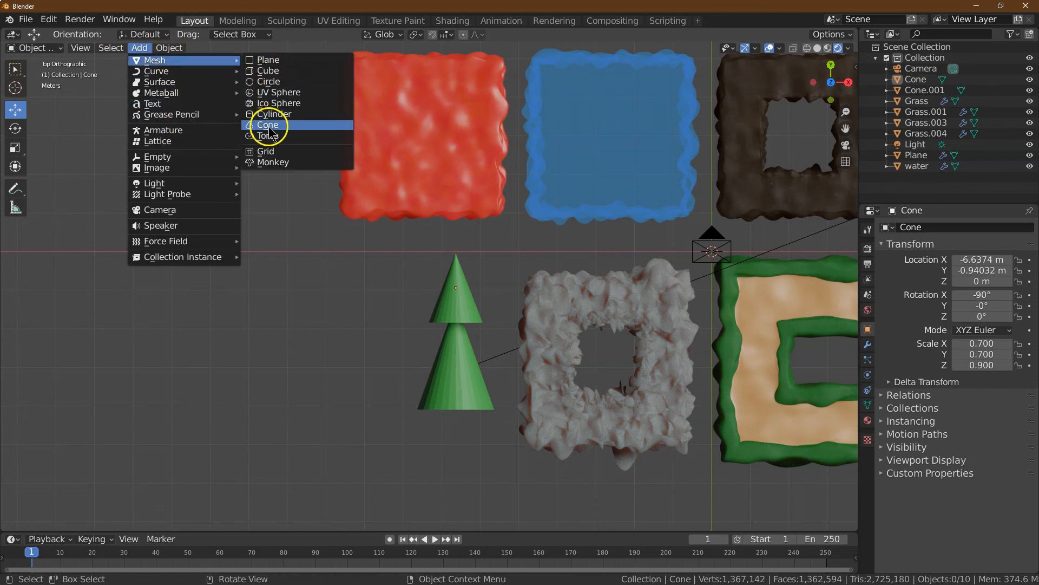
pyautogui.click(278, 120)
pyautogui.moveTo(750, 250); pyautogui.dragTo(484, 251)
# Rotate the cylinder 90° about the global X axis.
pyautogui.click(15, 129)
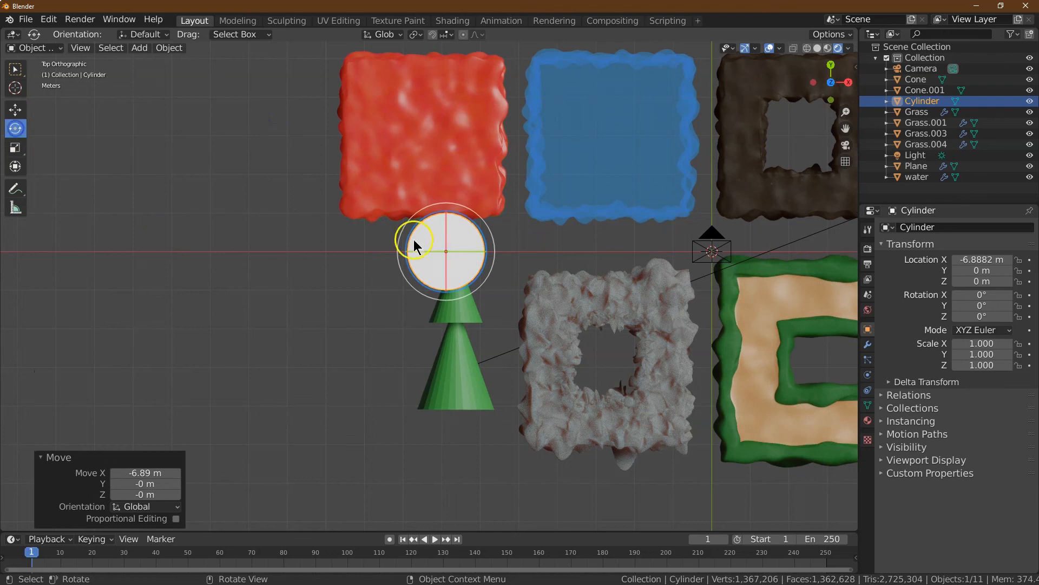
pyautogui.moveTo(448, 231)
pyautogui.mouseDown()
pyautogui.moveTo(447, 262)
pyautogui.moveTo(443, 242)
pyautogui.mouseUp()
pyautogui.click(138, 482)
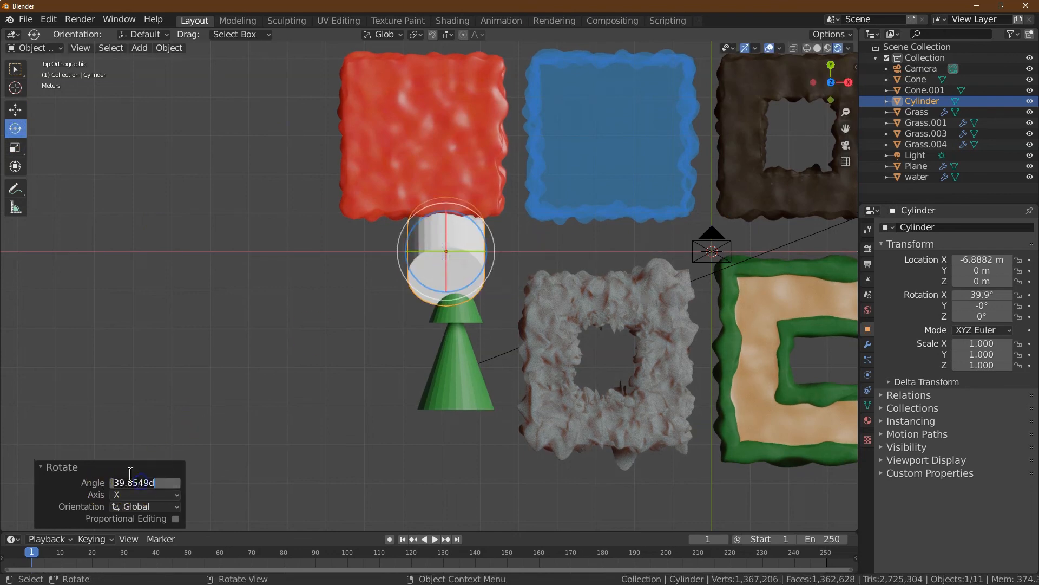
pyautogui.write('90')
pyautogui.press('Return')
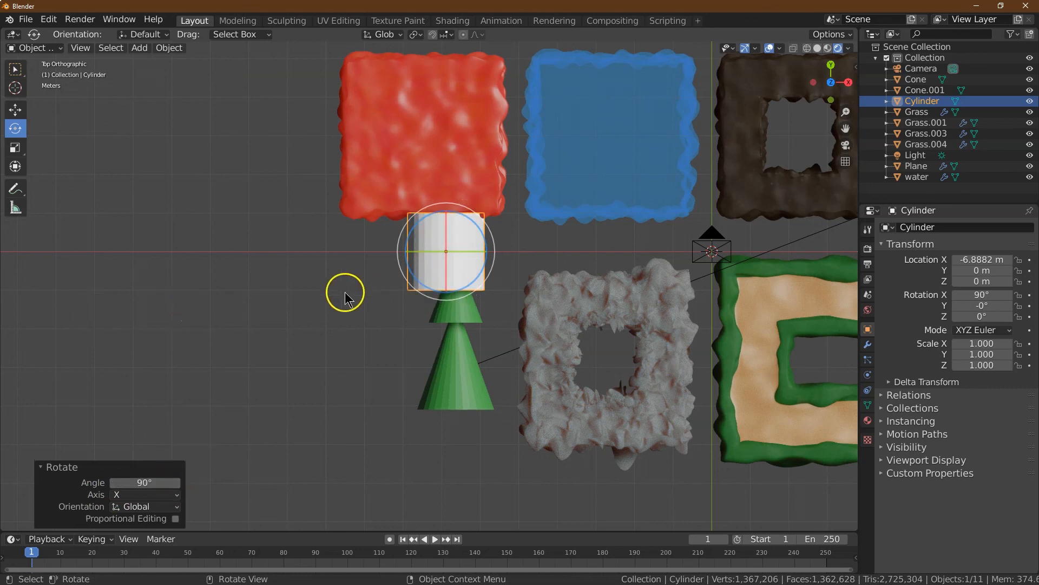
# Scale the cylinder to 0.1 on X and Y and 1.2 on Z.
pyautogui.click(961, 346)
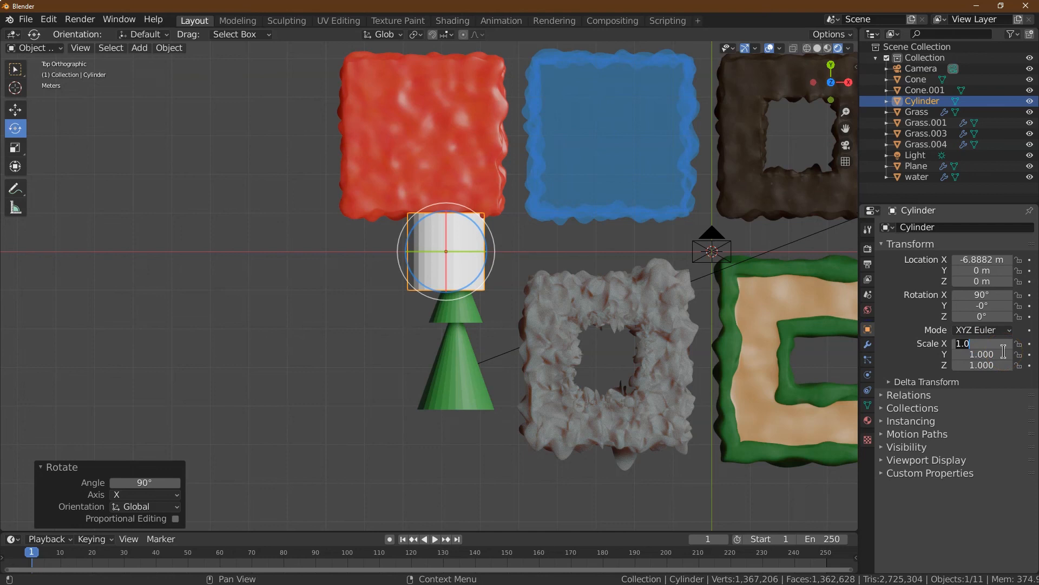
pyautogui.write('.1')
pyautogui.press('Tab')
pyautogui.write('.1')
pyautogui.press('Tab')
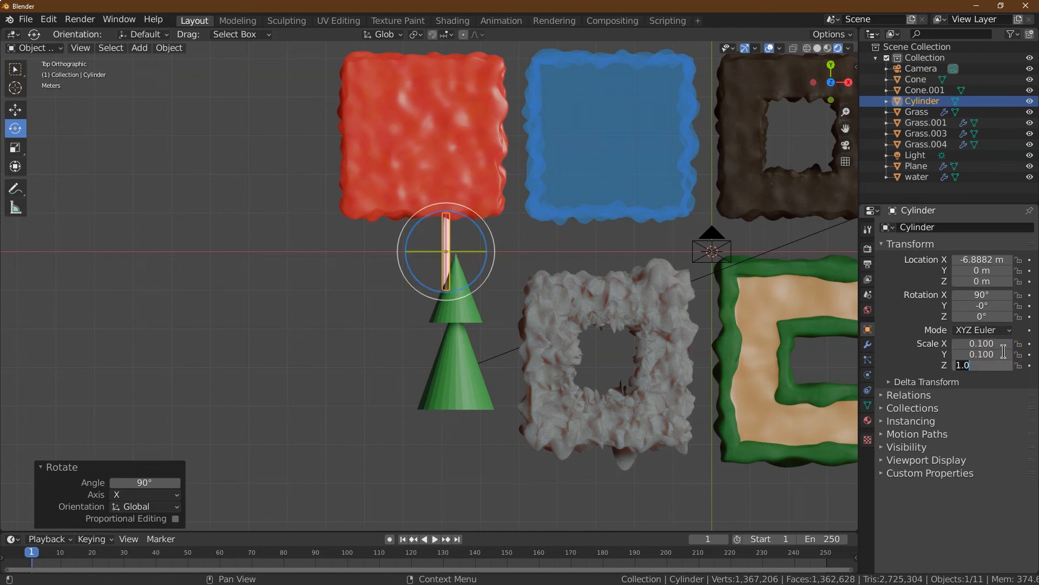
pyautogui.write('1.2')
pyautogui.press('Tab')
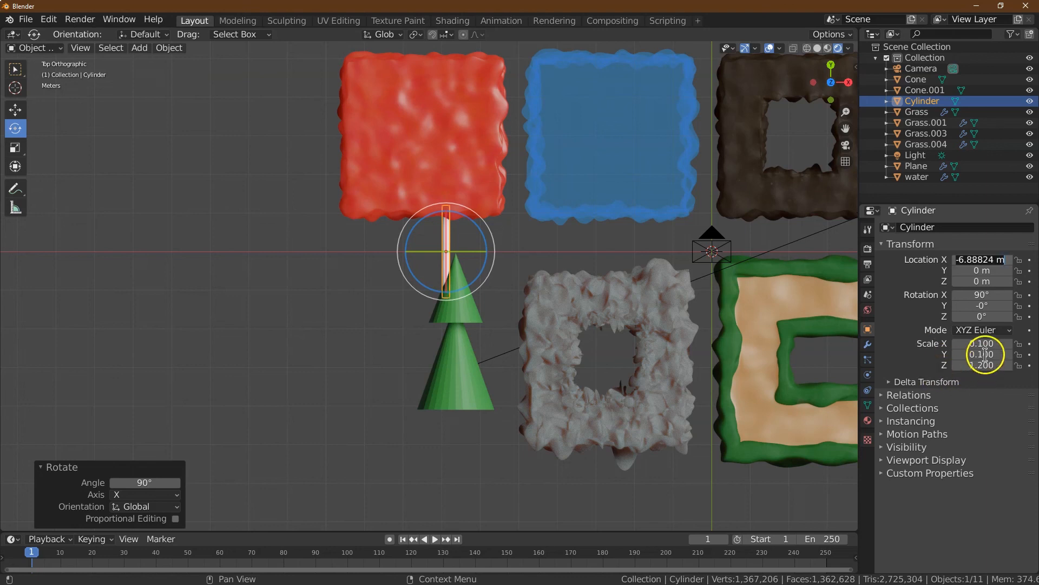
# Thin the cylinder by setting its X and Y scale to 0.05.
pyautogui.click(985, 354)
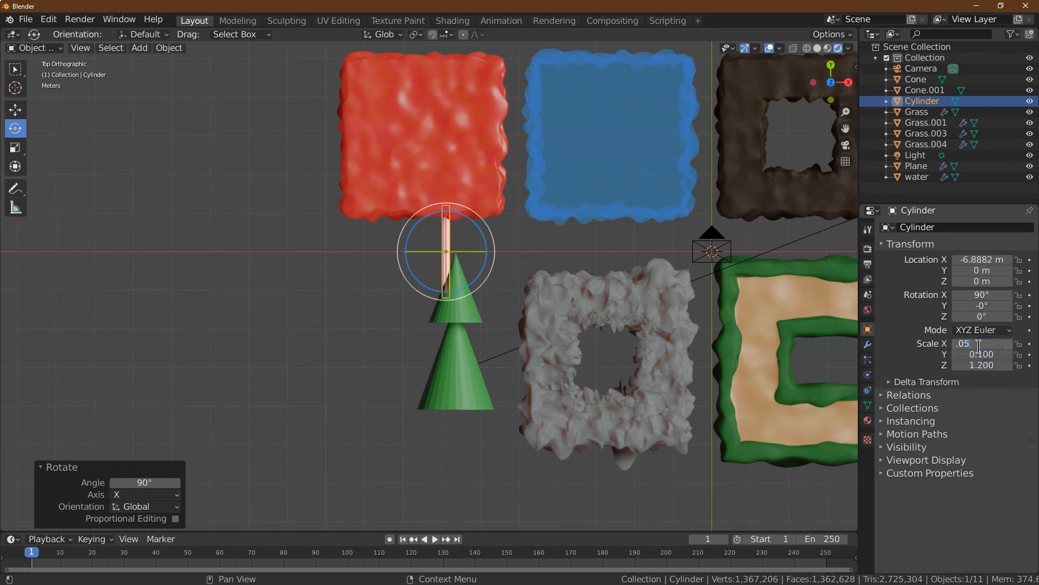
pyautogui.press('Tab')
pyautogui.write('.0')
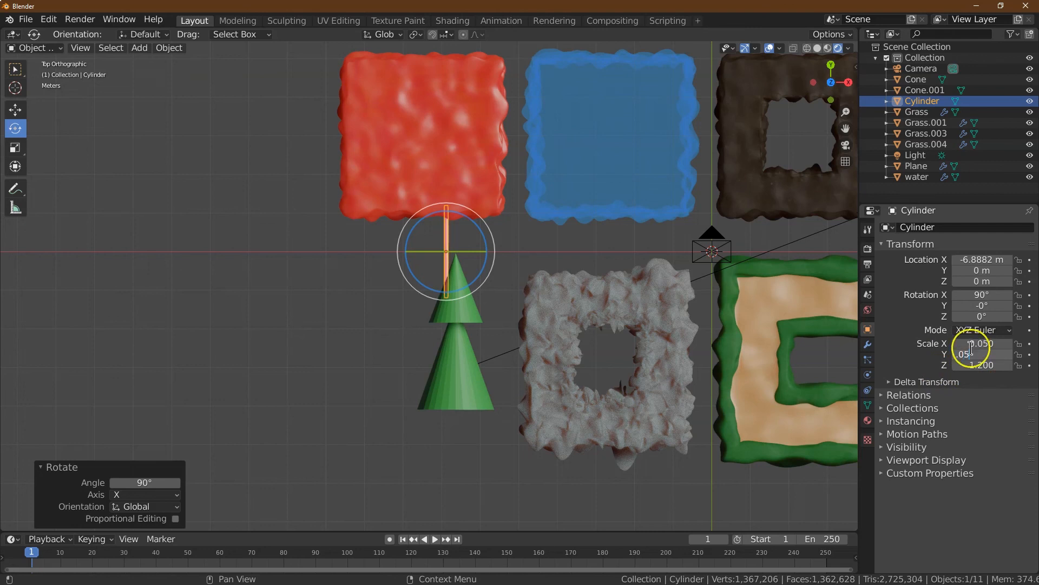
pyautogui.write('5')
pyautogui.press('Return')
# Move the cylinder to the base of the lower cone as a trunk and centre it on the cone in front and top views.
pyautogui.click(14, 109)
pyautogui.moveTo(447, 220); pyautogui.dragTo(498, 396)
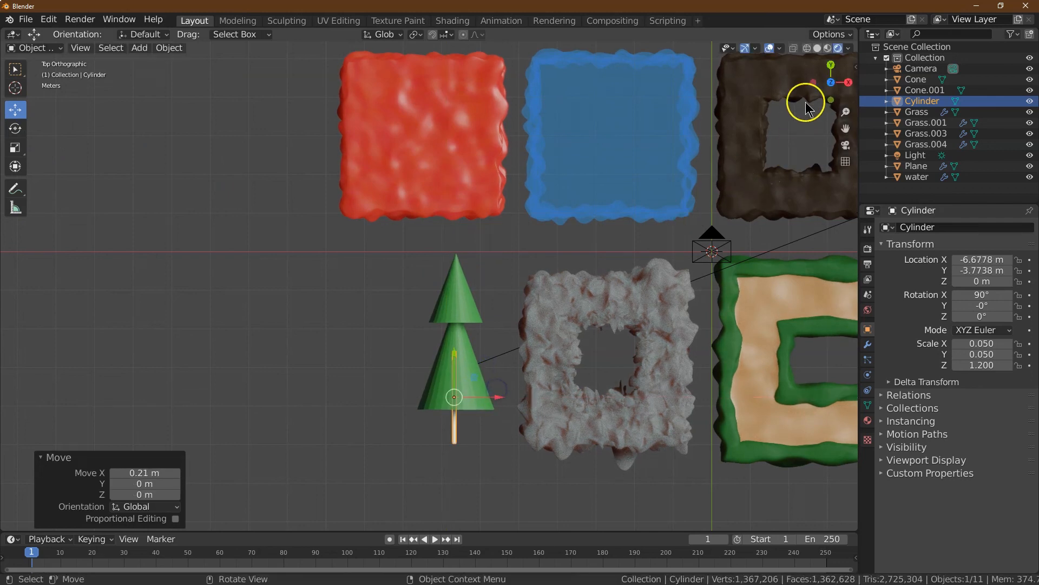
pyautogui.click(831, 100)
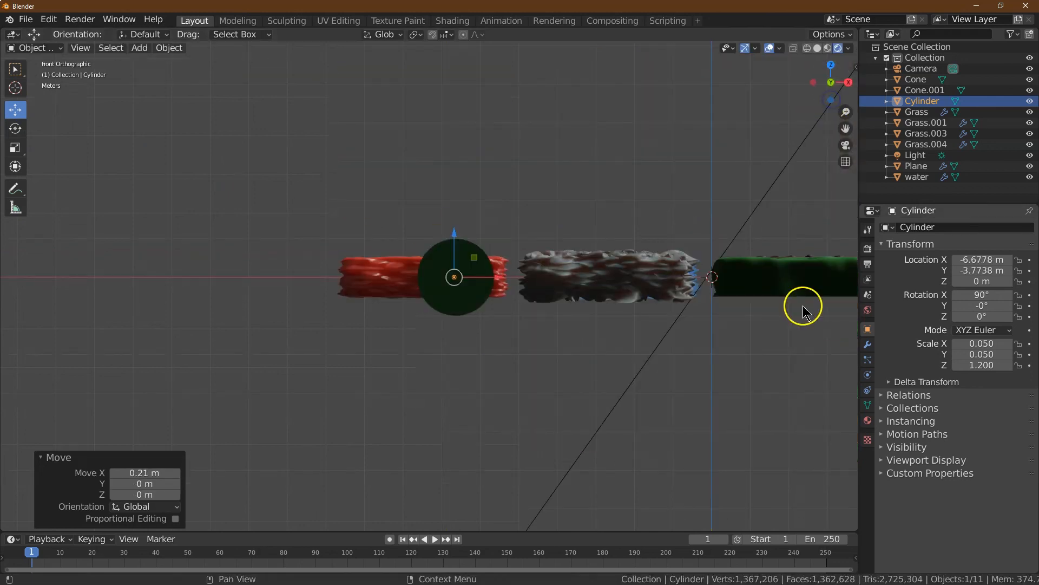
pyautogui.moveTo(847, 112); pyautogui.dragTo(46, 512)
pyautogui.moveTo(512, 216); pyautogui.dragTo(514, 203)
pyautogui.moveTo(552, 243); pyautogui.dragTo(555, 243)
pyautogui.click(830, 65)
pyautogui.moveTo(847, 128); pyautogui.dragTo(4, 274)
pyautogui.moveTo(565, 298); pyautogui.dragTo(566, 297)
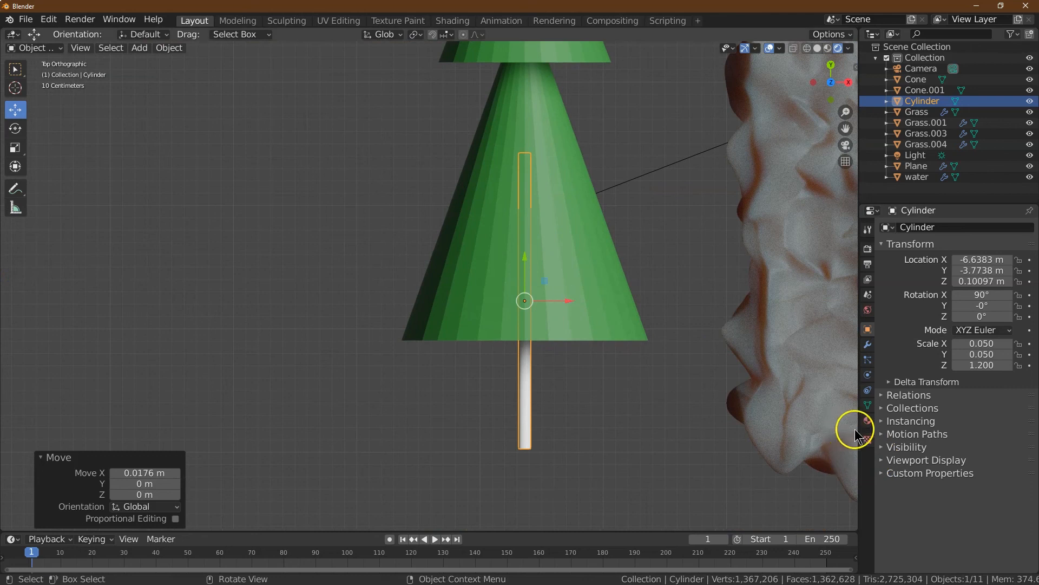
# Create a material for the trunk with base color hex 332211 and slightly adjust the color's brightness.
pyautogui.click(867, 420)
pyautogui.click(923, 275)
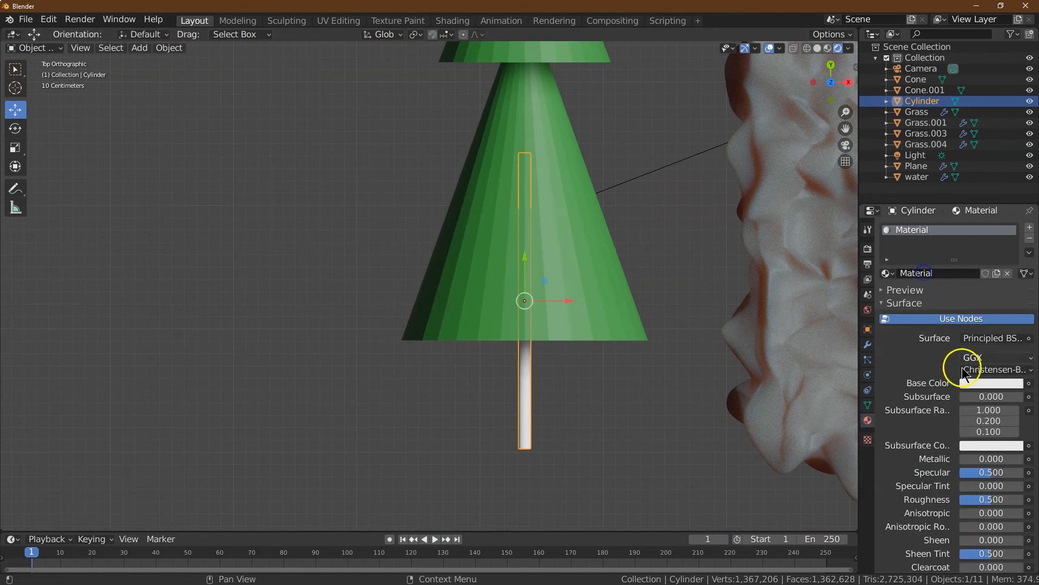
pyautogui.click(979, 383)
pyautogui.click(989, 340)
pyautogui.write('332211')
pyautogui.press('Return')
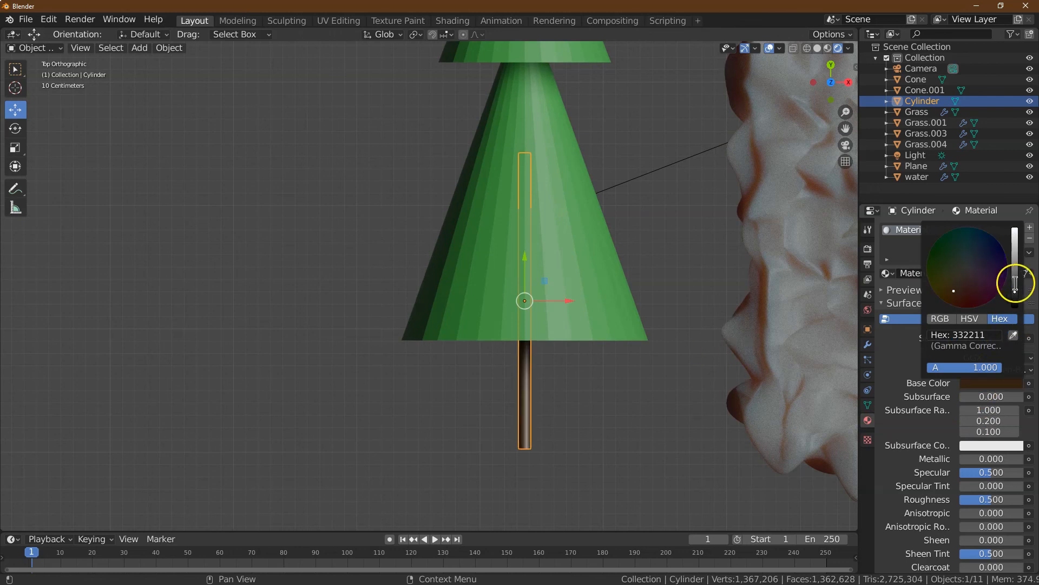
pyautogui.moveTo(1016, 285); pyautogui.dragTo(1016, 287)
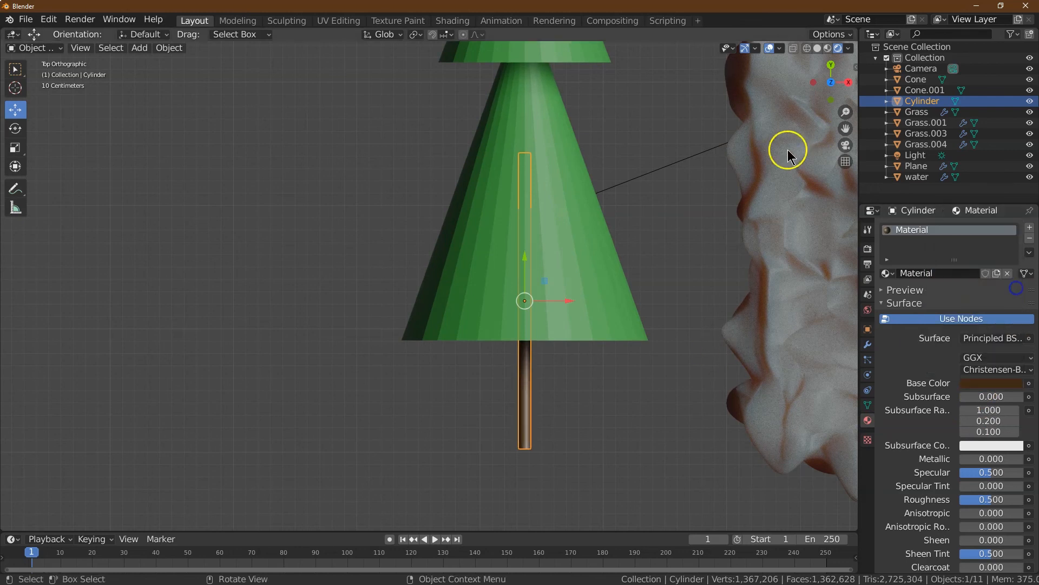
# Duplicate the trunk cylinder and place the copy about 1.88 m along negative X, beside the tree.
pyautogui.moveTo(848, 116); pyautogui.dragTo(807, 290)
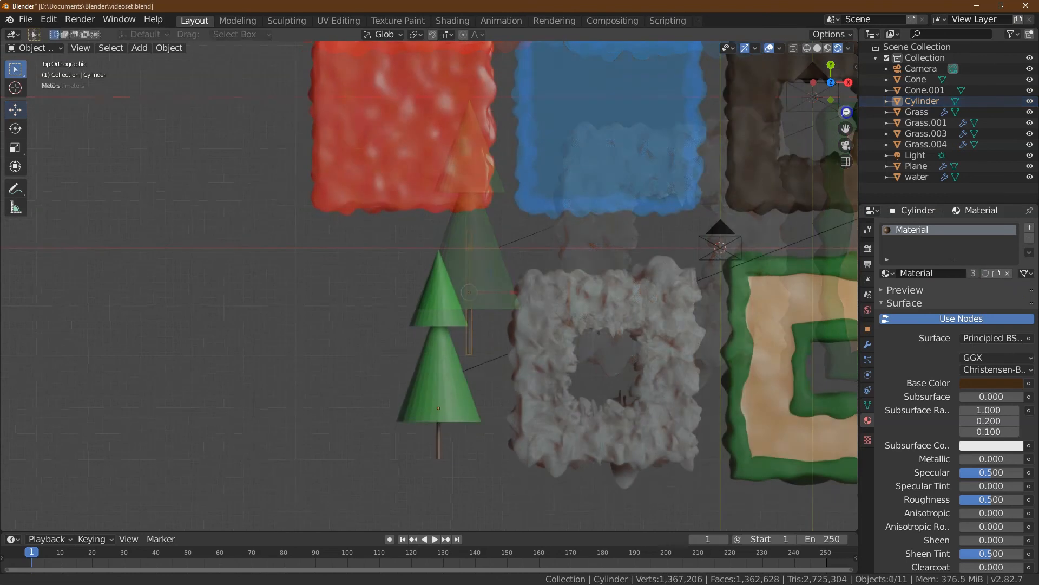
pyautogui.moveTo(846, 115)
pyautogui.mouseDown()
pyautogui.moveTo(845, 130)
pyautogui.moveTo(712, 174)
pyautogui.mouseUp()
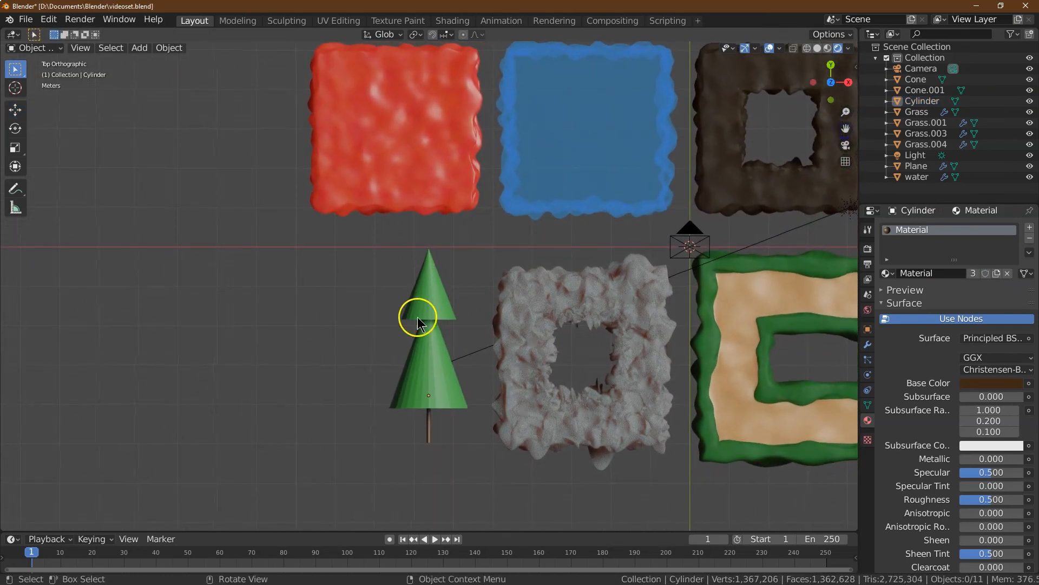
pyautogui.click(427, 423)
pyautogui.click(168, 48)
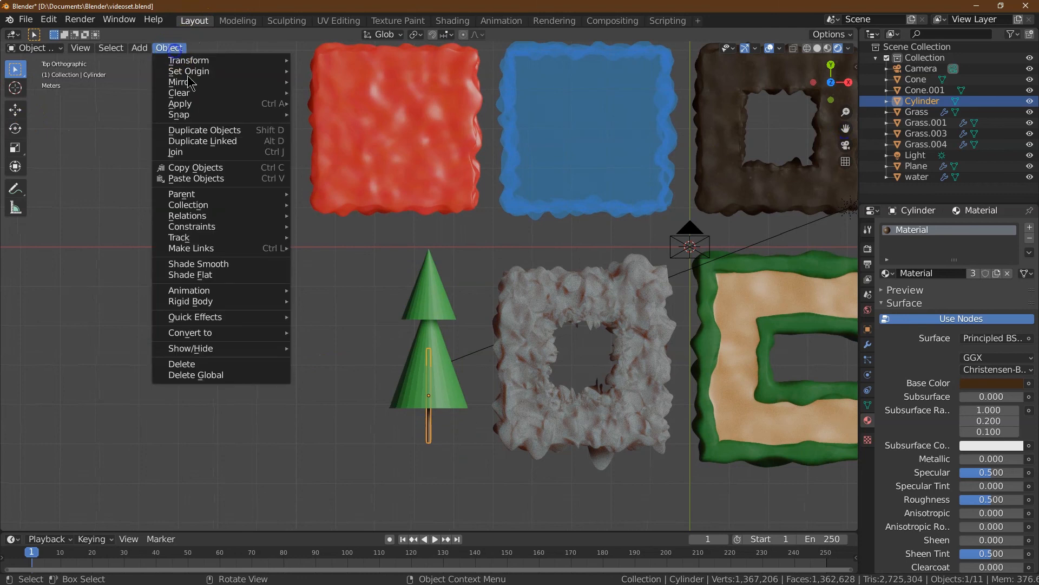
pyautogui.click(212, 130)
pyautogui.press('x')
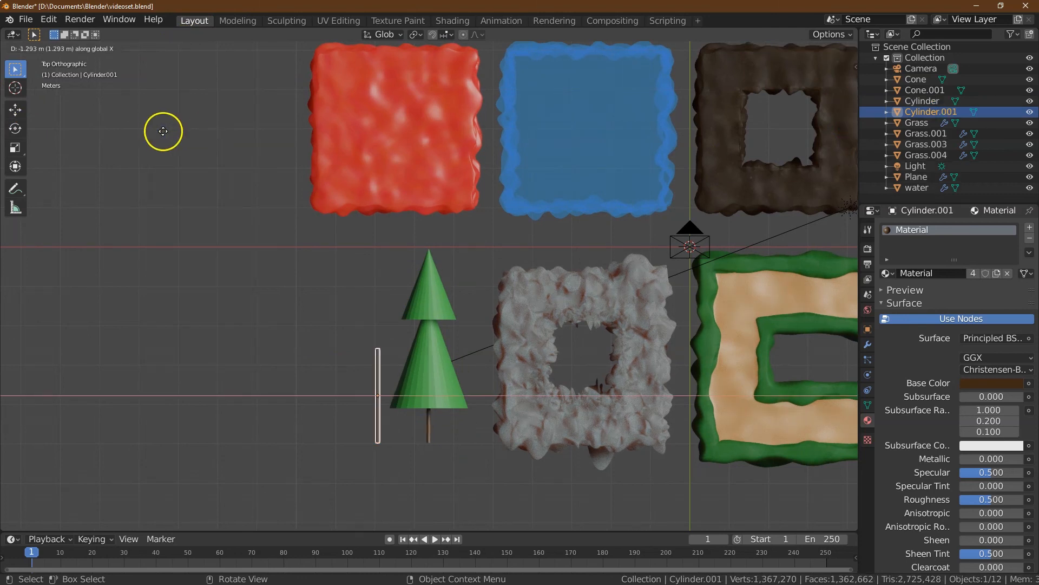
pyautogui.click(140, 132)
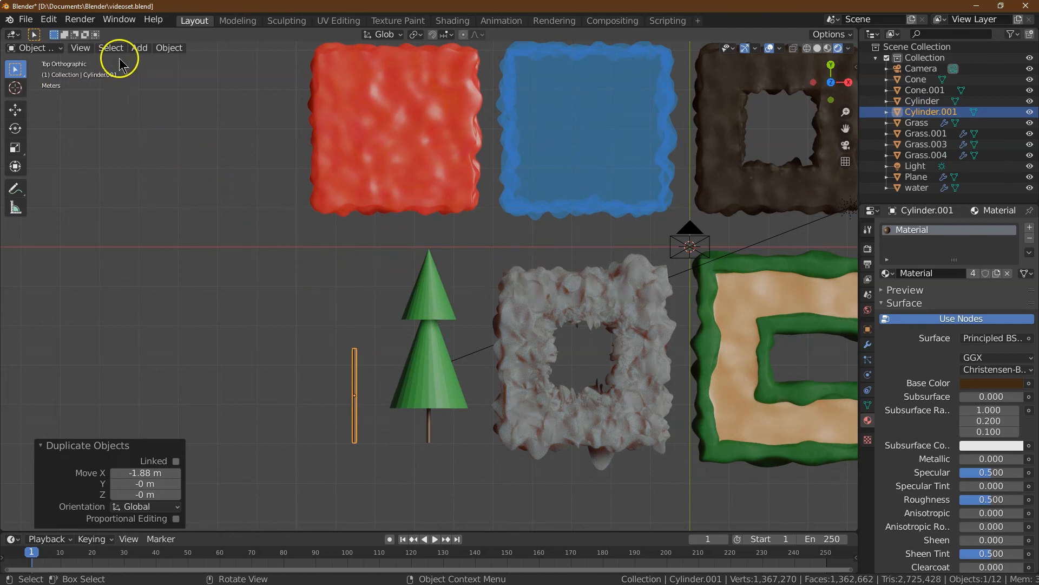
# Set the duplicated trunk's Z scale to 2.
pyautogui.click(868, 329)
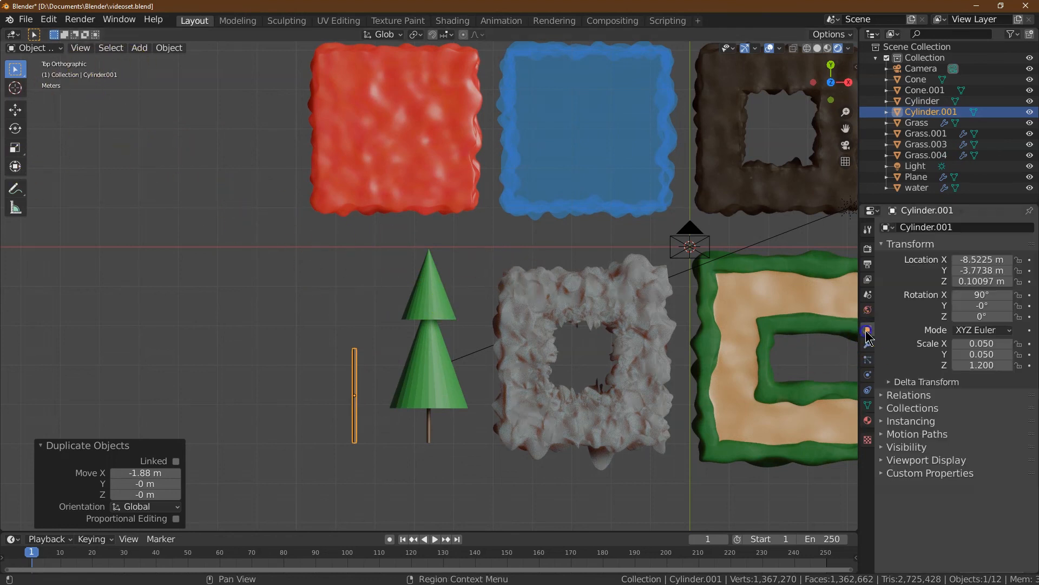
pyautogui.doubleClick(981, 365)
pyautogui.write('1.2')
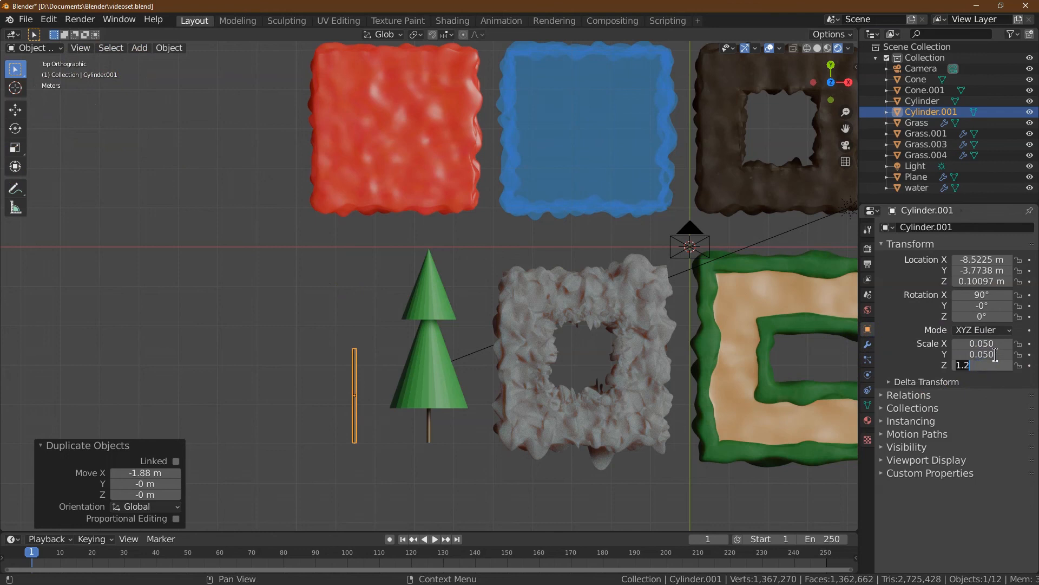
pyautogui.press('Return')
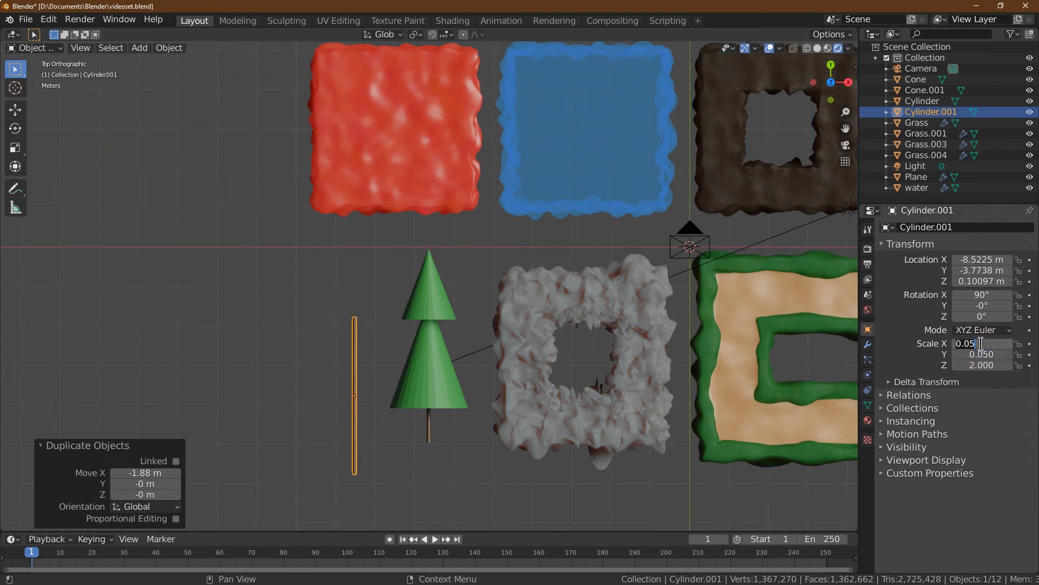
# Set the duplicated trunk's X and Y scale to 0.1 and move it about 1.11 m along positive Y.
pyautogui.click(981, 343)
pyautogui.write('.1')
pyautogui.press('Tab')
pyautogui.press('Return')
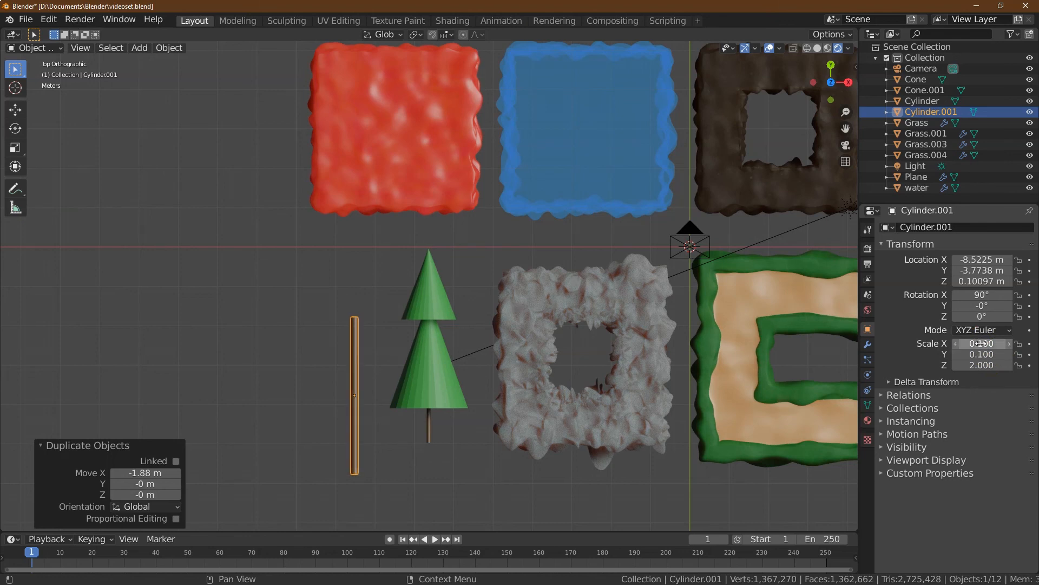
pyautogui.click(16, 108)
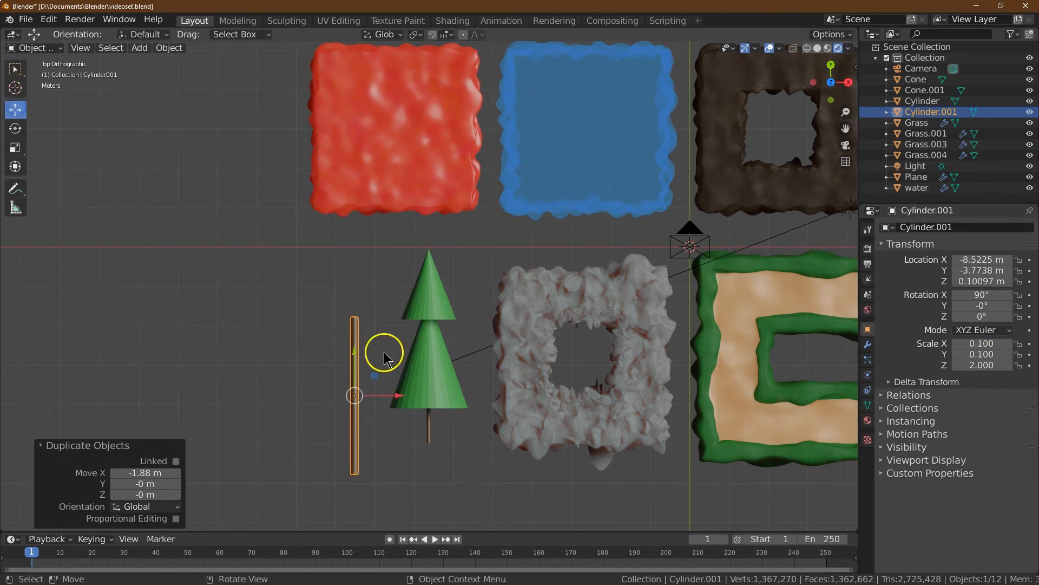
pyautogui.moveTo(356, 352); pyautogui.dragTo(357, 306)
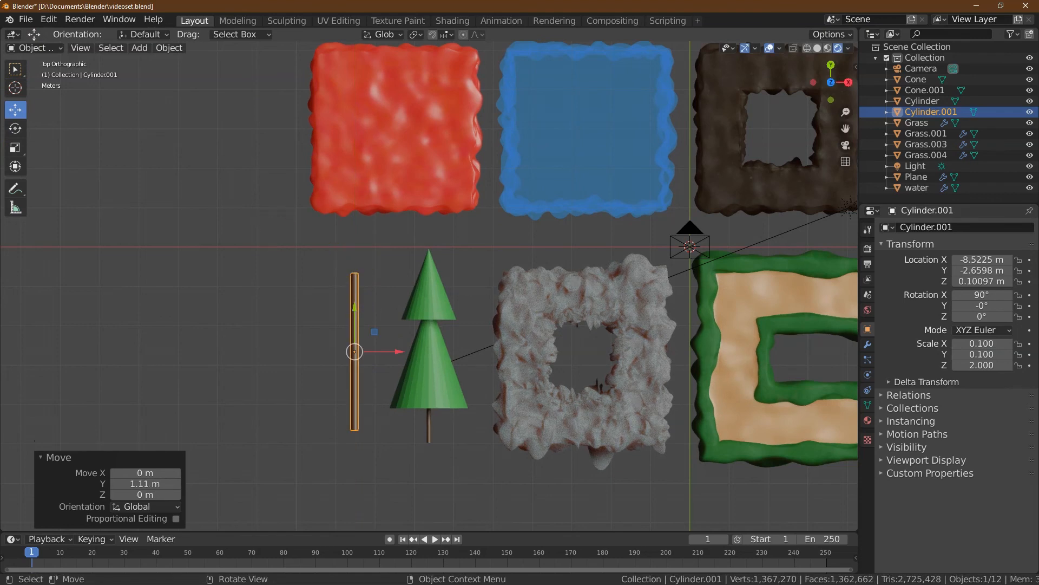
# Add a UV sphere and place it over the upper part of the new trunk as foliage.
pyautogui.click(273, 230)
pyautogui.click(142, 49)
pyautogui.moveTo(156, 63)
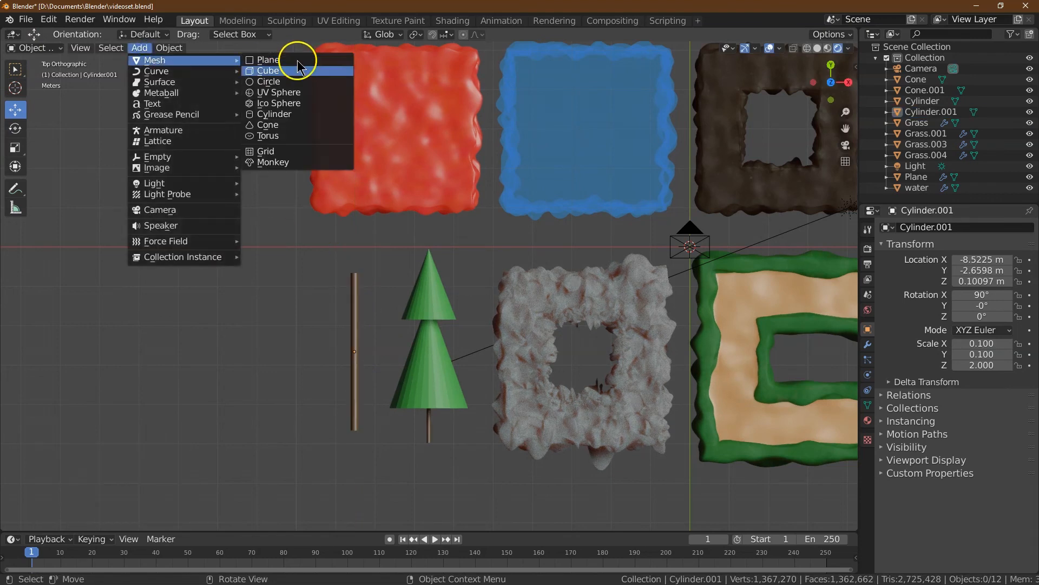
pyautogui.click(291, 92)
pyautogui.moveTo(739, 247); pyautogui.dragTo(262, 246)
pyautogui.moveTo(346, 292)
pyautogui.mouseDown()
pyautogui.moveTo(360, 304)
pyautogui.moveTo(350, 330)
pyautogui.moveTo(344, 312)
pyautogui.mouseUp()
pyautogui.click(216, 247)
pyautogui.moveTo(251, 263); pyautogui.dragTo(389, 264)
pyautogui.moveTo(354, 204); pyautogui.dragTo(350, 281)
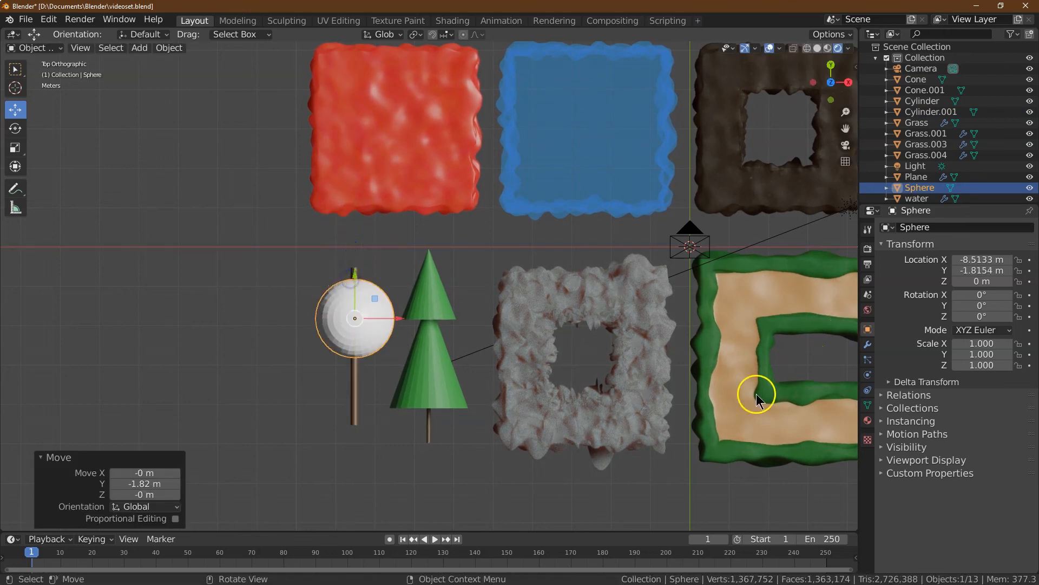
# Create a new material for the sphere and give it a dark yellowish-green base color.
pyautogui.click(868, 421)
pyautogui.click(938, 272)
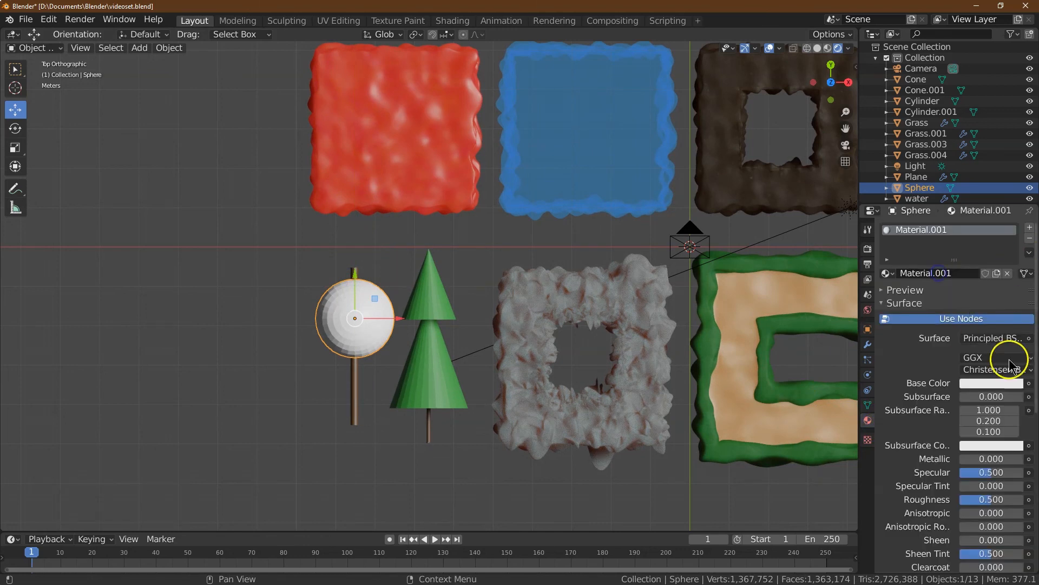
pyautogui.click(1014, 383)
pyautogui.moveTo(947, 266); pyautogui.dragTo(938, 254)
pyautogui.moveTo(1015, 247); pyautogui.dragTo(1015, 270)
pyautogui.moveTo(935, 263); pyautogui.dragTo(931, 264)
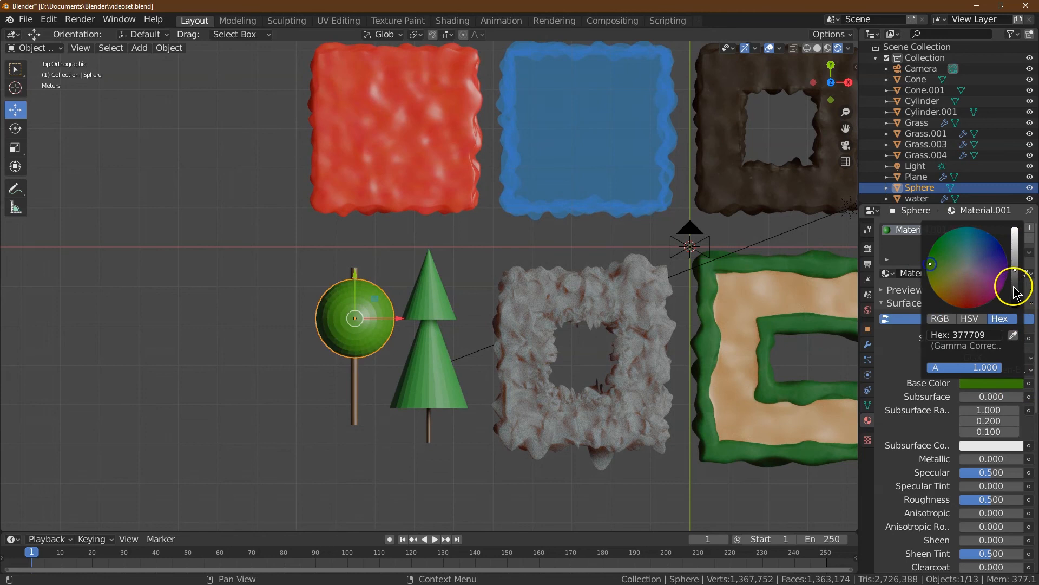
pyautogui.moveTo(1015, 293); pyautogui.dragTo(1015, 299)
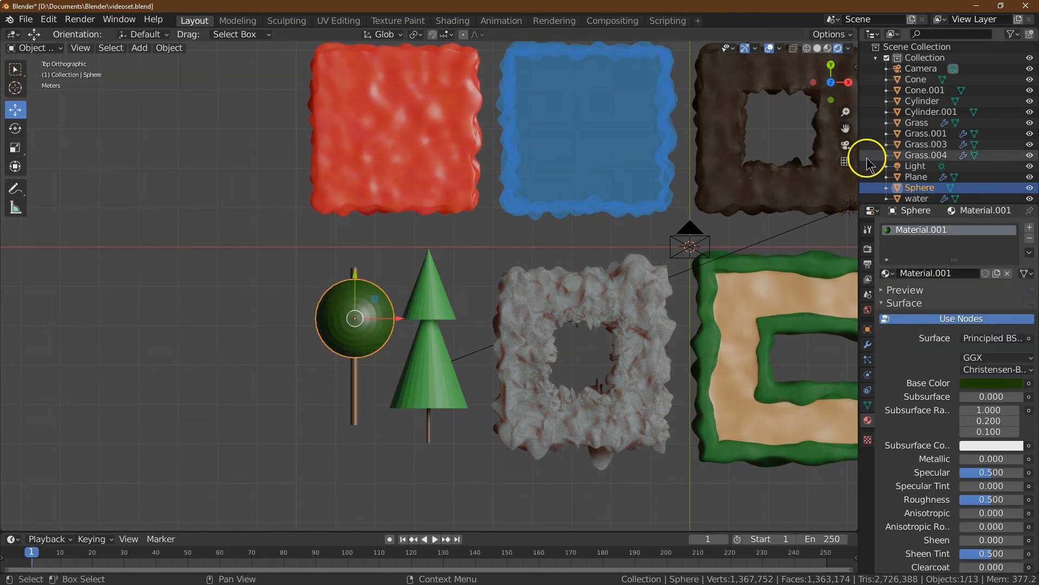
# Add a Displace modifier to the sphere and assign the existing ground texture to it.
pyautogui.moveTo(829, 82); pyautogui.dragTo(70, 471)
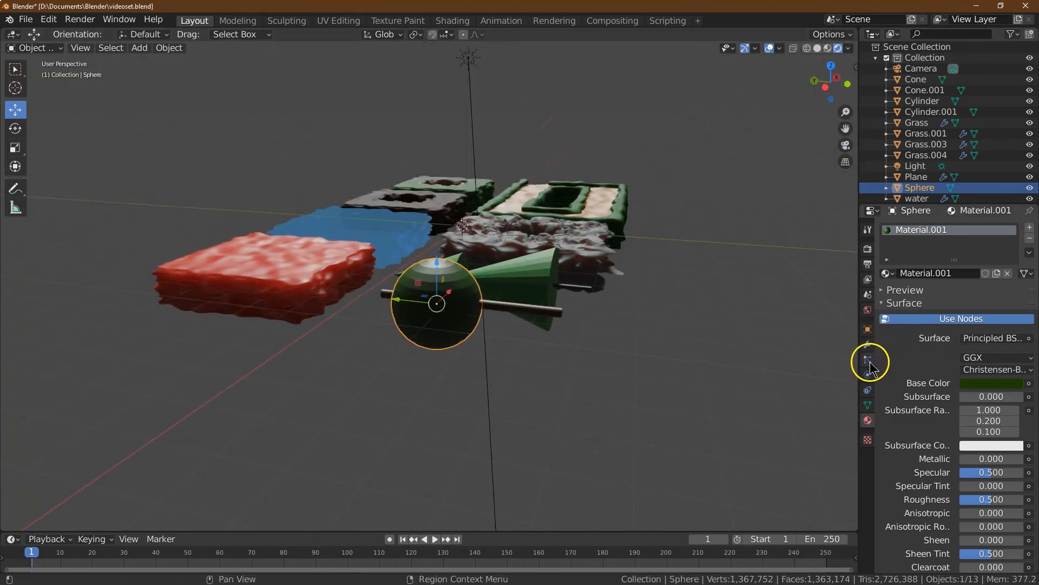
pyautogui.click(867, 343)
pyautogui.click(934, 226)
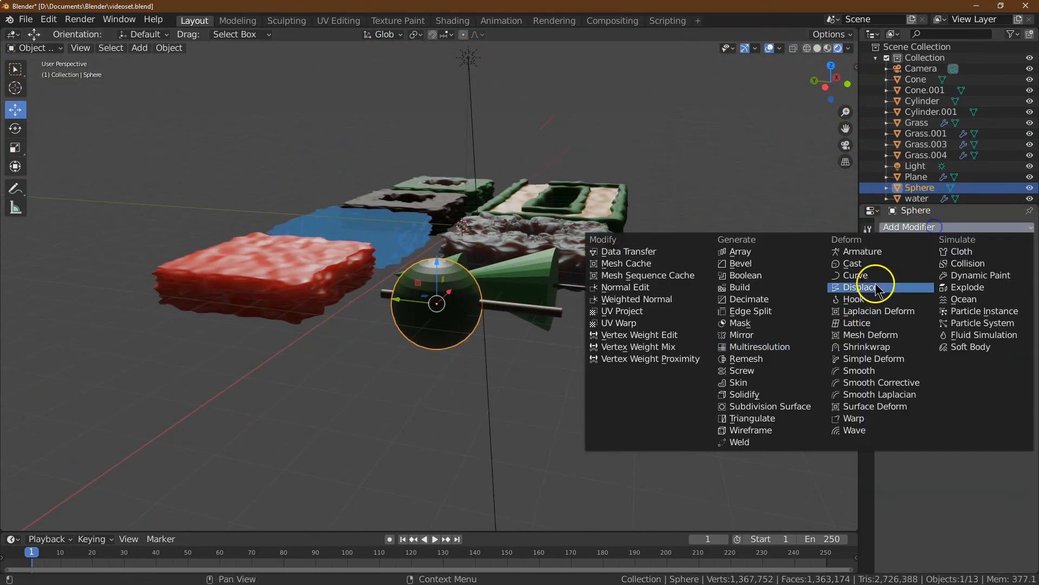
pyautogui.click(877, 288)
pyautogui.click(895, 287)
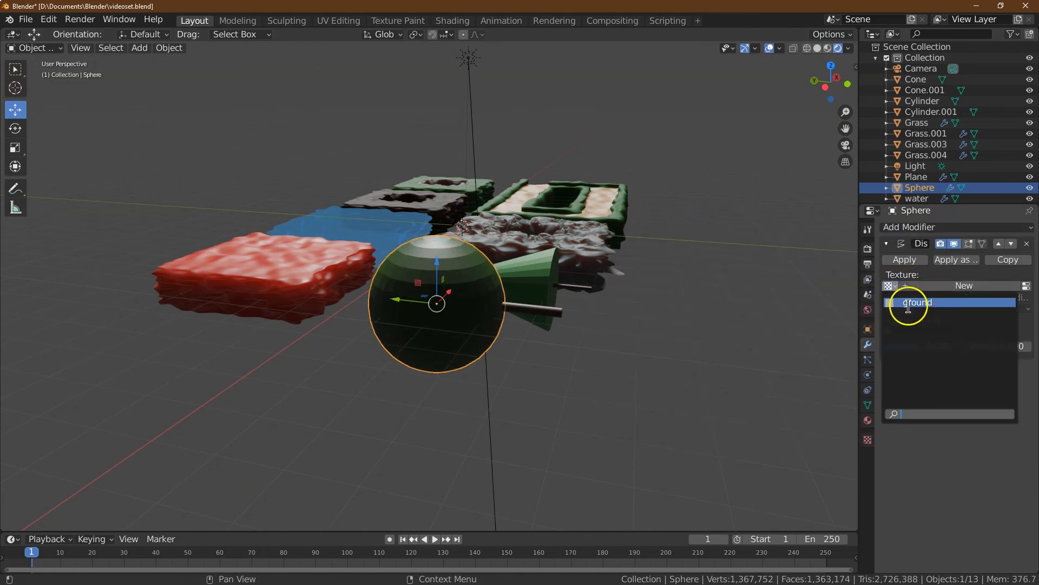
pyautogui.click(908, 303)
# Enlarge the foliage sphere by about 1.19, stretch it along Y and reposition it along Y over the trunk.
pyautogui.moveTo(830, 67); pyautogui.dragTo(801, 81)
pyautogui.moveTo(428, 338); pyautogui.dragTo(259, 279)
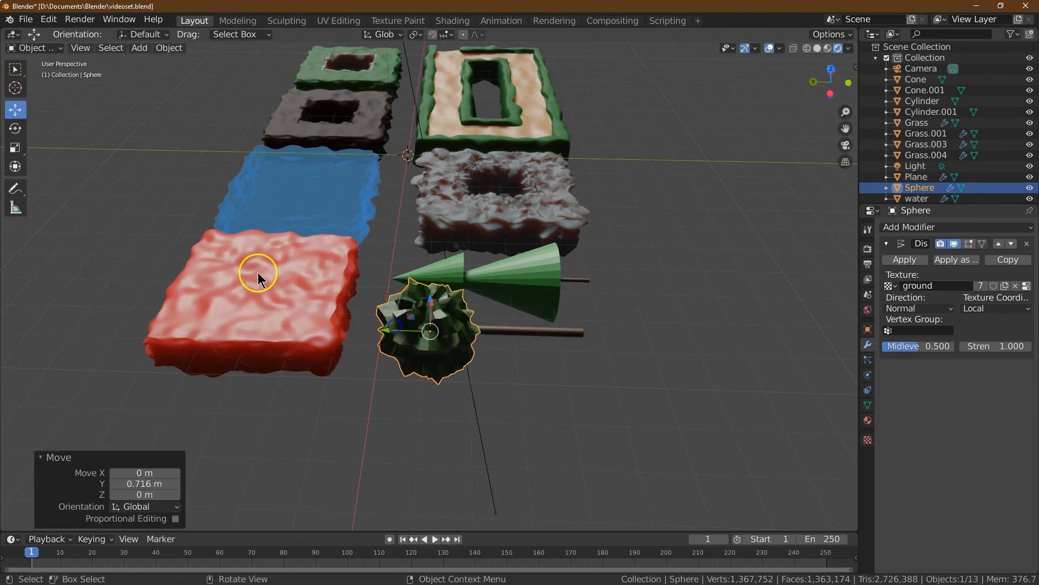
pyautogui.click(16, 150)
pyautogui.moveTo(387, 311)
pyautogui.mouseDown()
pyautogui.moveTo(370, 322)
pyautogui.moveTo(382, 330)
pyautogui.mouseUp()
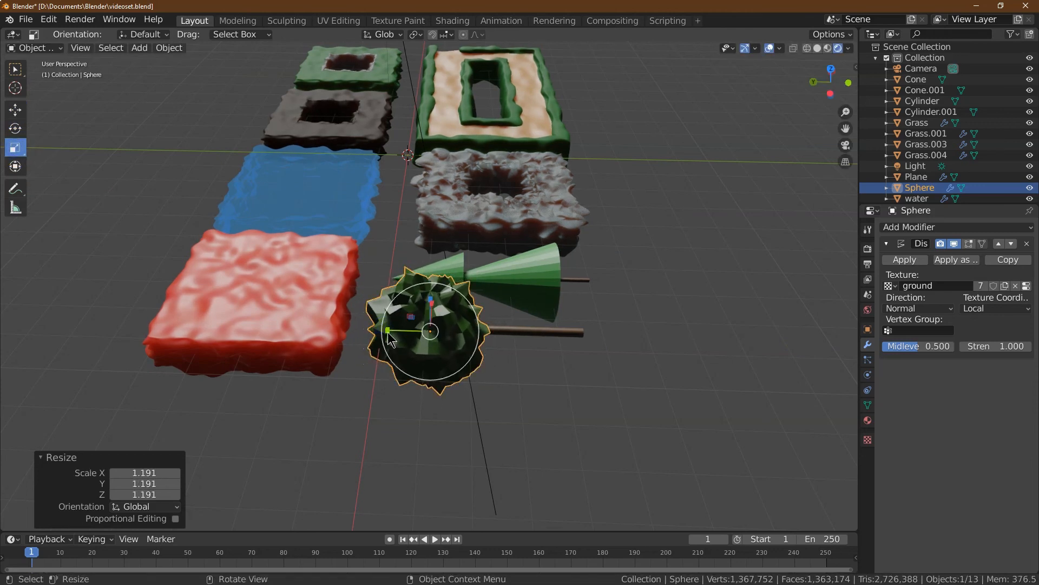
pyautogui.moveTo(385, 330); pyautogui.dragTo(413, 330)
pyautogui.click(15, 111)
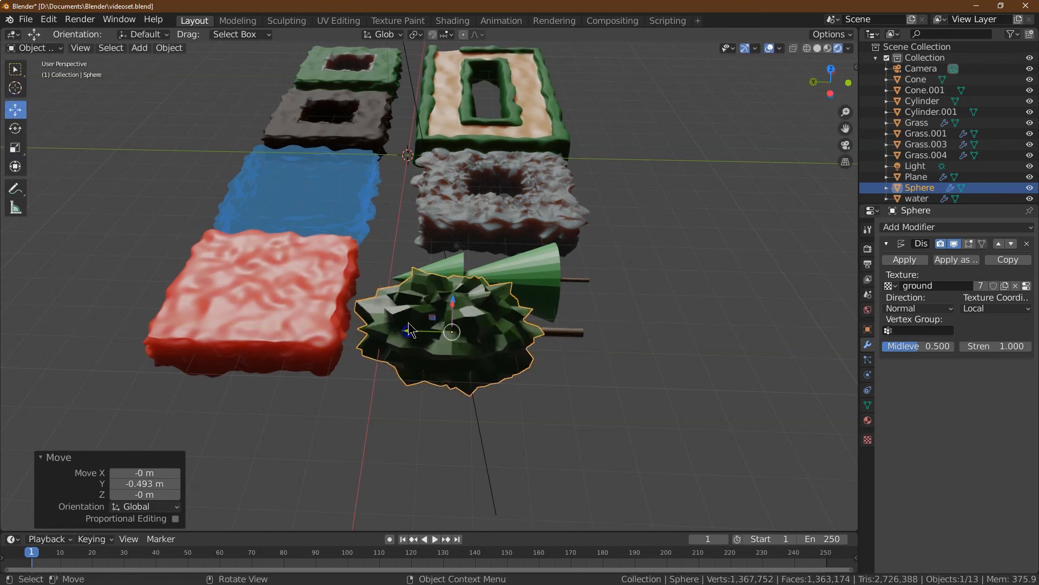
# In top view, move the round tree's trunk along negative Y so that it sticks out below the foliage.
pyautogui.click(832, 71)
pyautogui.click(832, 68)
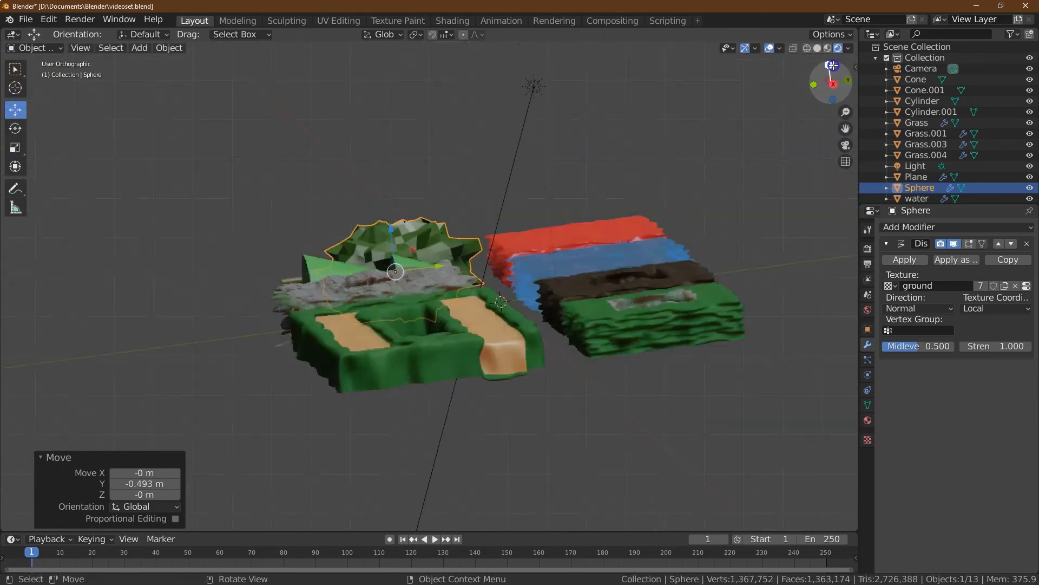
pyautogui.click(15, 68)
pyautogui.moveTo(279, 252); pyautogui.dragTo(368, 422)
pyautogui.click(225, 341)
pyautogui.click(355, 416)
pyautogui.click(15, 111)
pyautogui.moveTo(355, 301); pyautogui.dragTo(355, 324)
# Select all parts of both trees and scale them together by 0.85.
pyautogui.moveTo(250, 229); pyautogui.dragTo(390, 425)
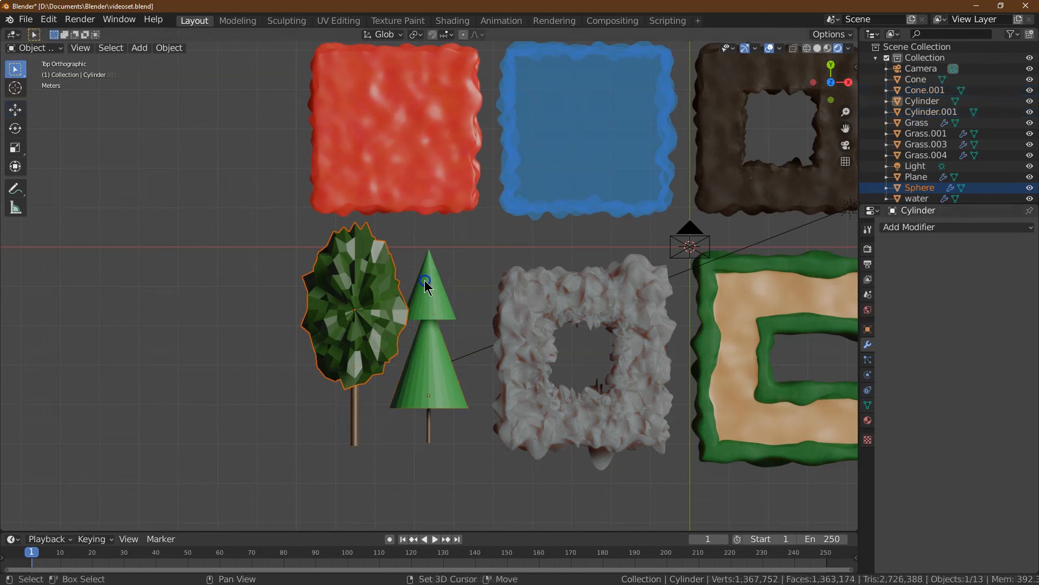
pyautogui.keyDown('shift'); pyautogui.click(426, 283); pyautogui.keyUp('shift')
pyautogui.keyDown('shift'); pyautogui.click(416, 372); pyautogui.keyUp('shift')
pyautogui.keyDown('shift'); pyautogui.click(429, 432); pyautogui.keyUp('shift')
pyautogui.keyDown('shift'); pyautogui.click(353, 430); pyautogui.keyUp('shift')
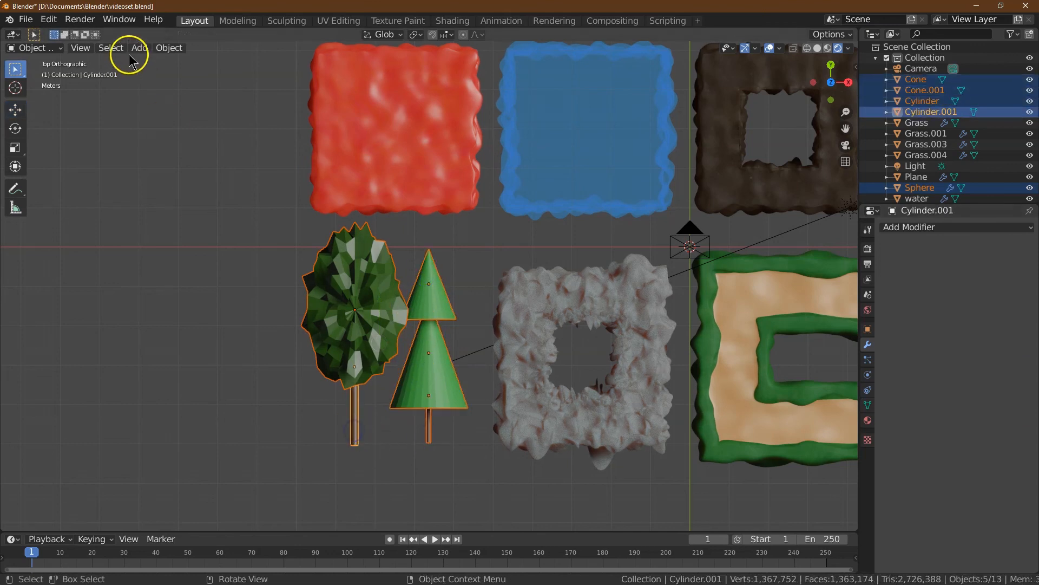
pyautogui.click(15, 147)
pyautogui.moveTo(431, 309); pyautogui.dragTo(424, 316)
pyautogui.click(162, 473)
pyautogui.write('.8')
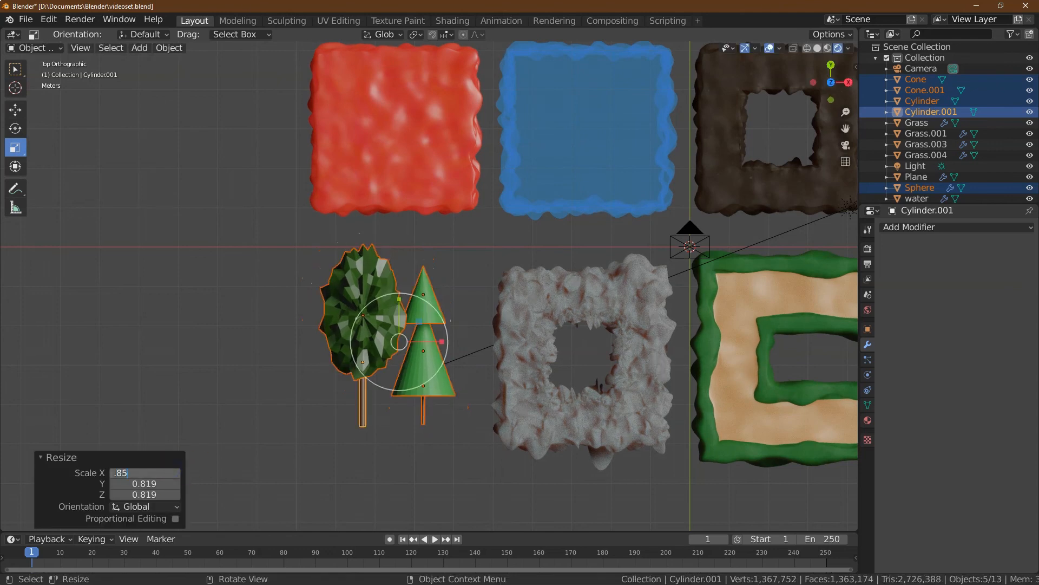
pyautogui.write('5')
pyautogui.press('Return')
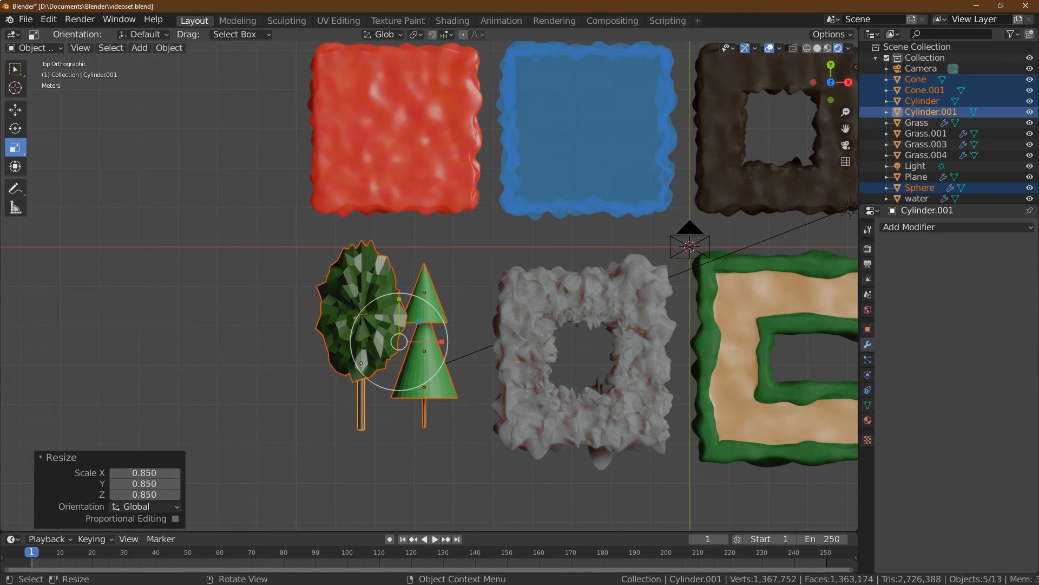
# Hide the light, use material preview shading and move the whole two-cone tree slightly along positive X, away from the round tree.
pyautogui.click(15, 69)
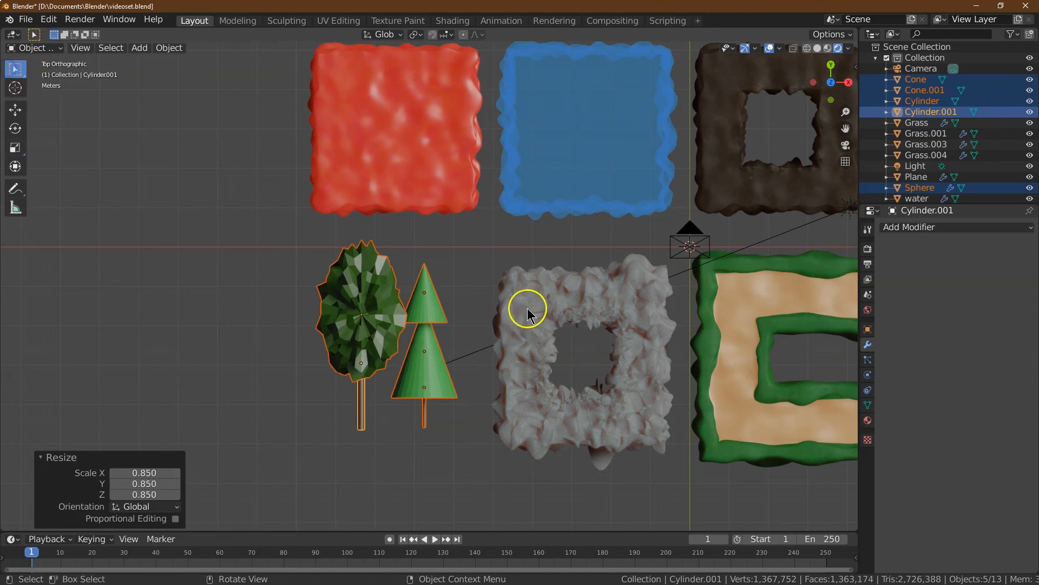
pyautogui.moveTo(402, 259); pyautogui.dragTo(428, 430)
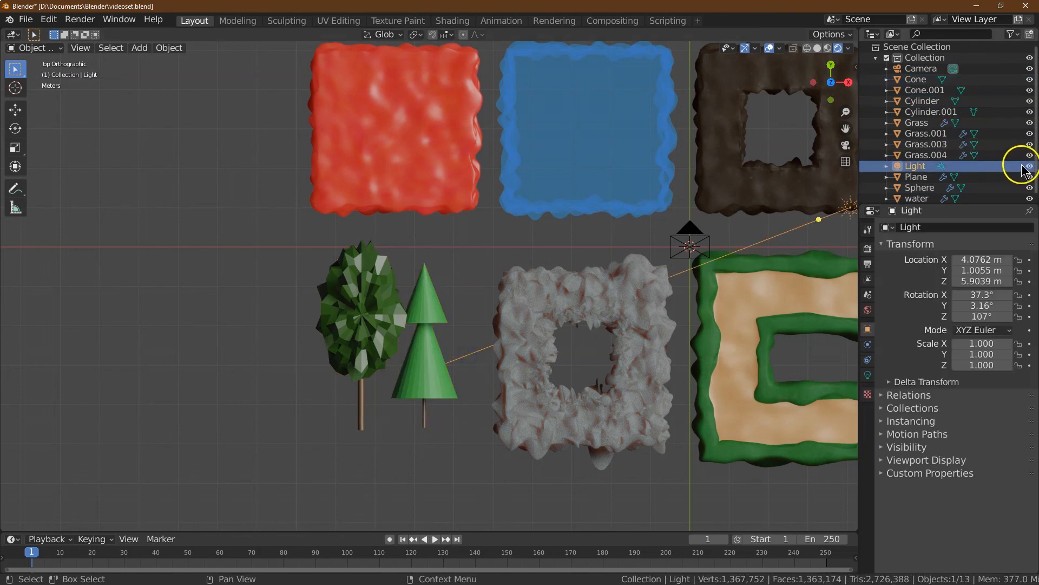
pyautogui.click(1028, 166)
pyautogui.click(827, 48)
pyautogui.moveTo(415, 268); pyautogui.dragTo(449, 444)
pyautogui.click(15, 109)
pyautogui.moveTo(466, 344); pyautogui.dragTo(487, 344)
# Select the round tree, look through the camera and unhide the light.
pyautogui.moveTo(285, 262); pyautogui.dragTo(394, 433)
pyautogui.click(845, 145)
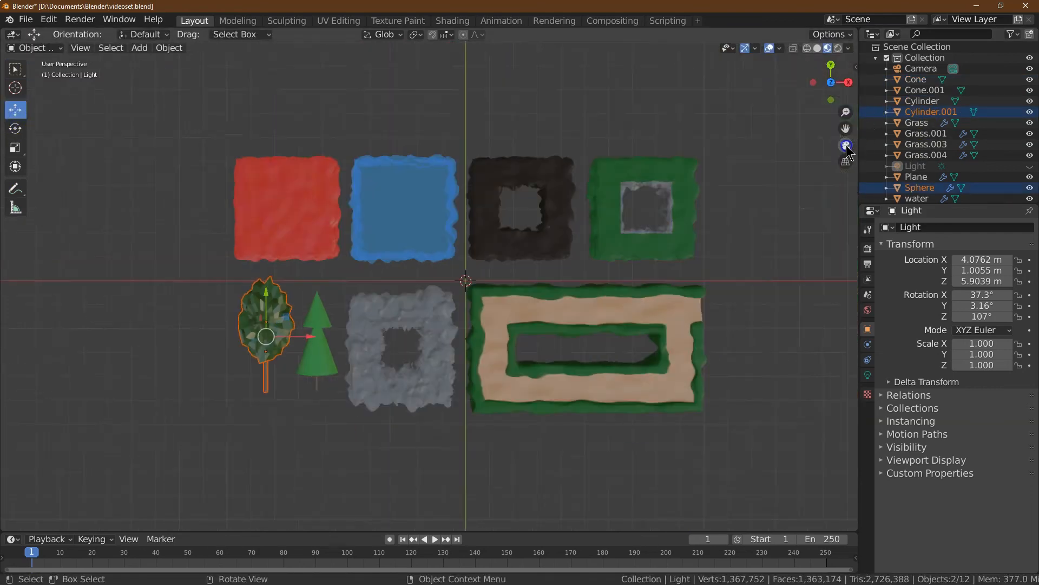
pyautogui.click(1030, 166)
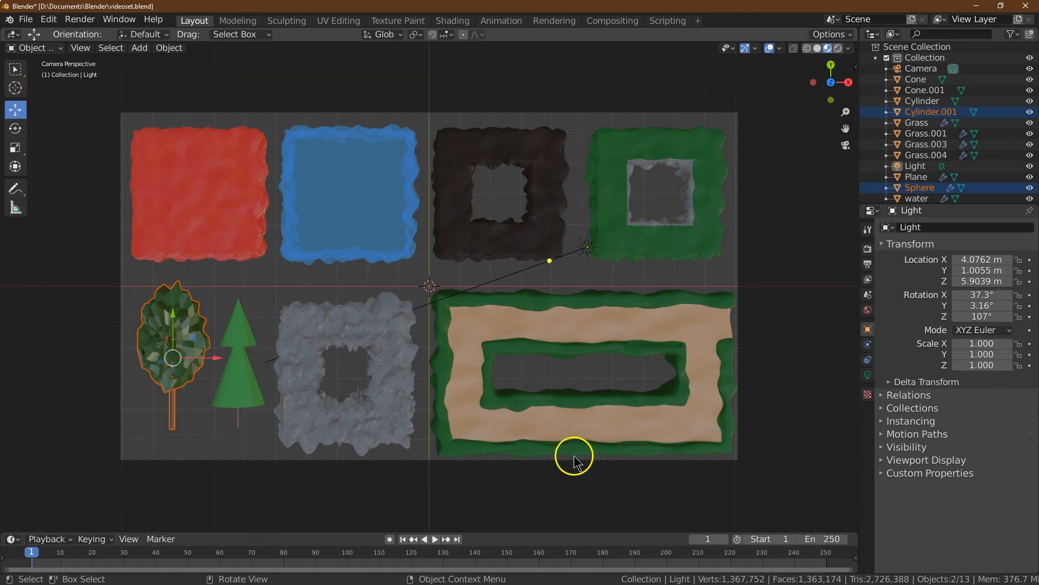
# Set the X location of the sand-and-grass path plane to 4.9 m.
pyautogui.click(648, 407)
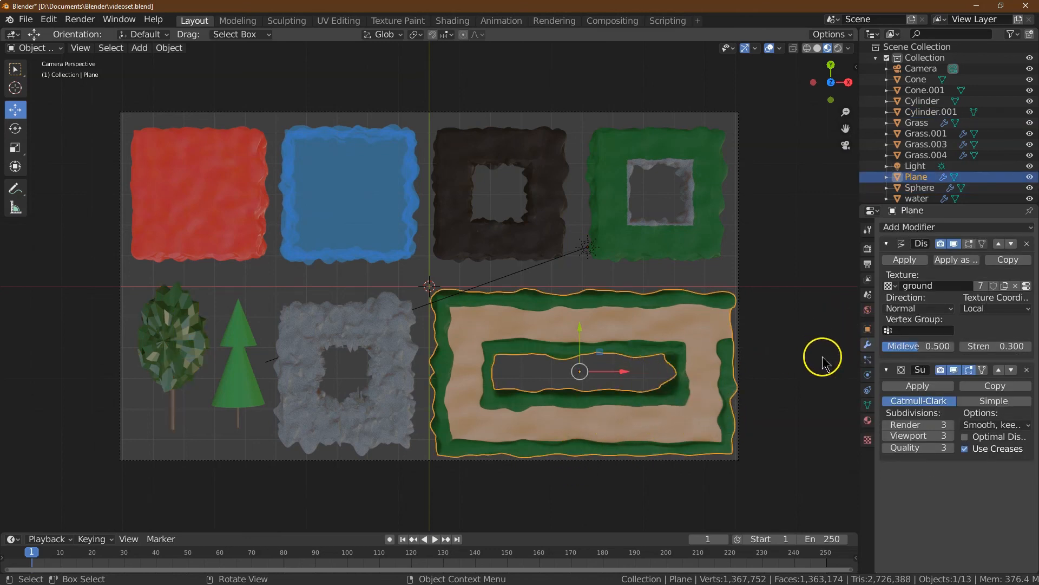
pyautogui.click(866, 421)
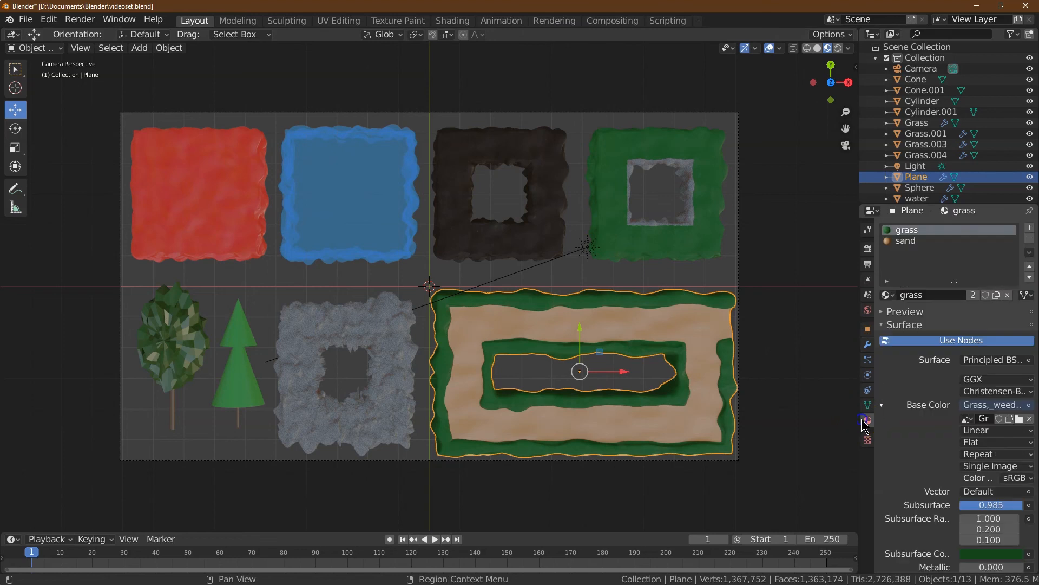
pyautogui.click(868, 329)
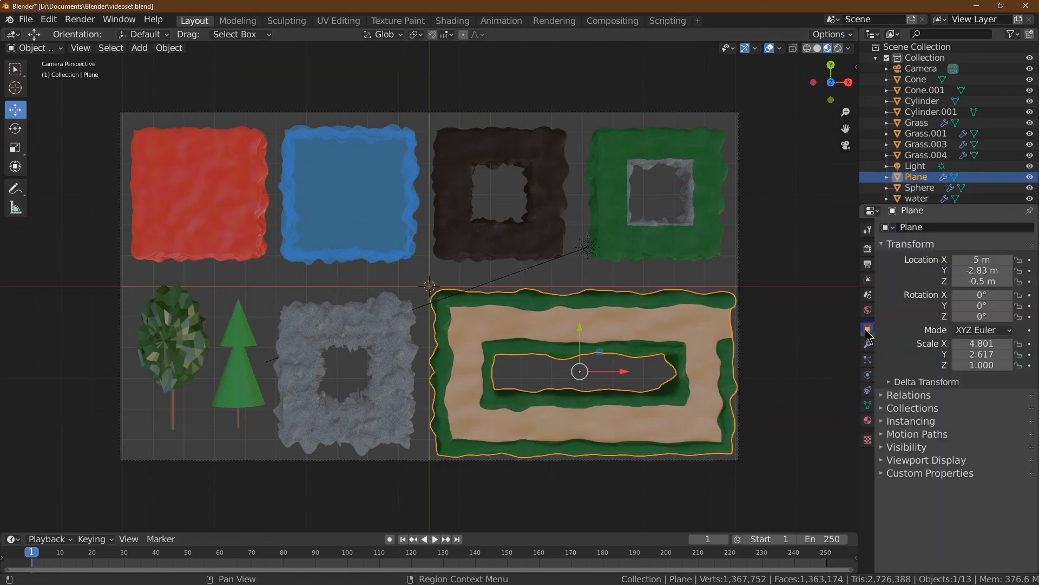
pyautogui.click(983, 271)
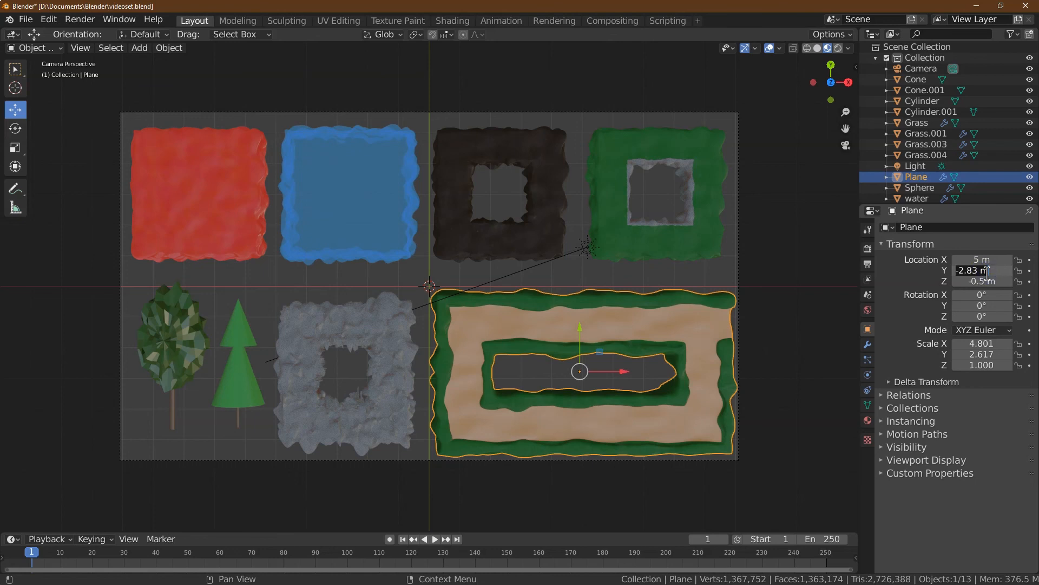
pyautogui.click(974, 260)
pyautogui.write('4.9')
pyautogui.press('Return')
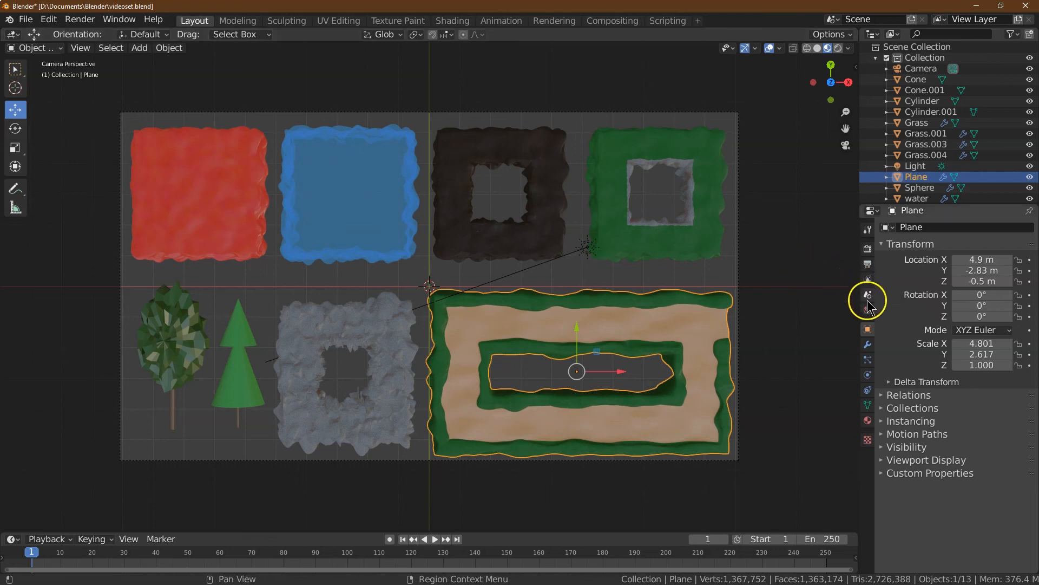
# Try to make the render's film background transparent and switch the viewport to rendered shading.
pyautogui.click(868, 248)
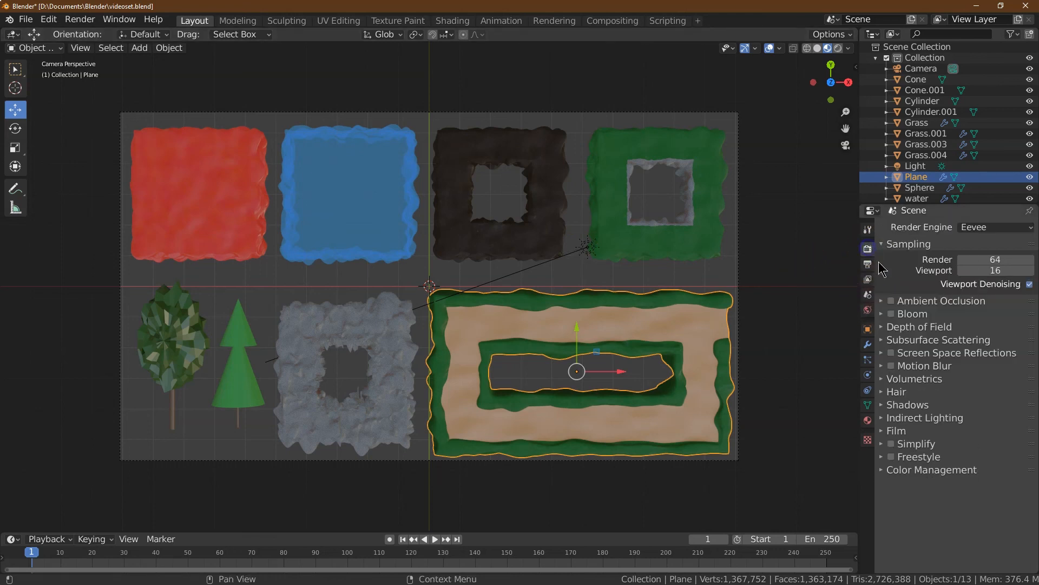
pyautogui.click(883, 430)
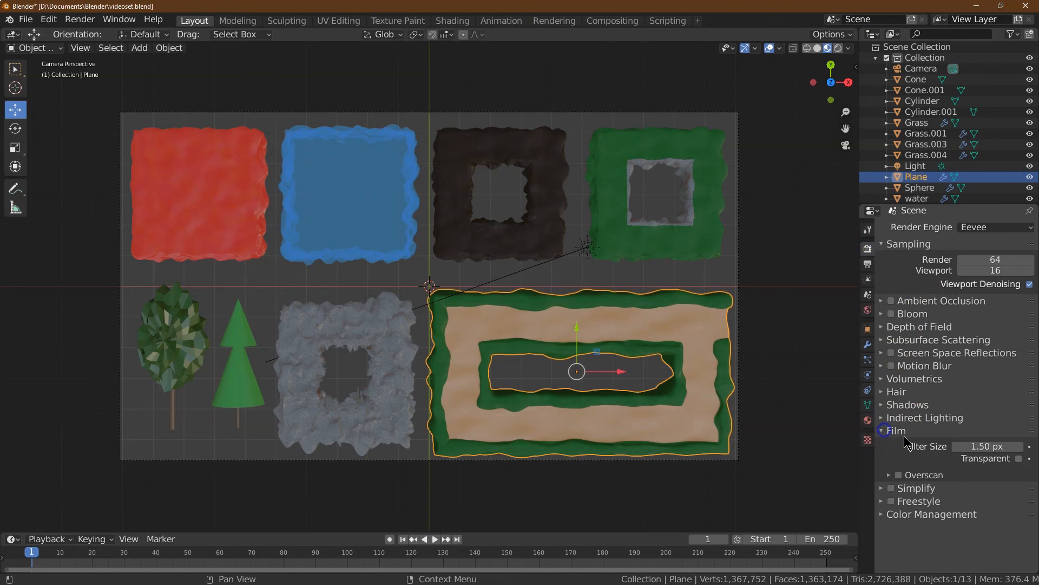
pyautogui.click(1029, 458)
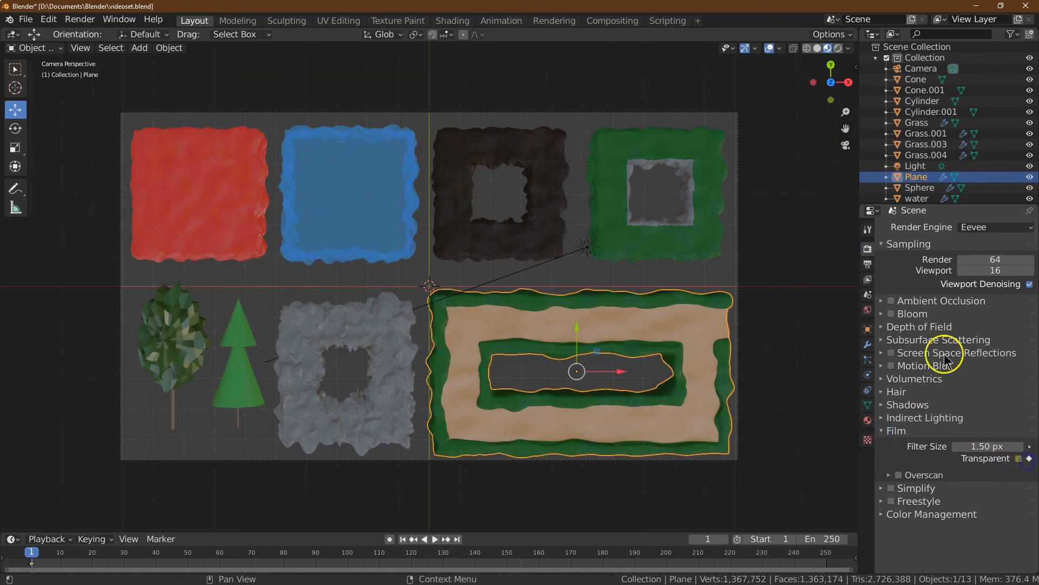
pyautogui.click(838, 48)
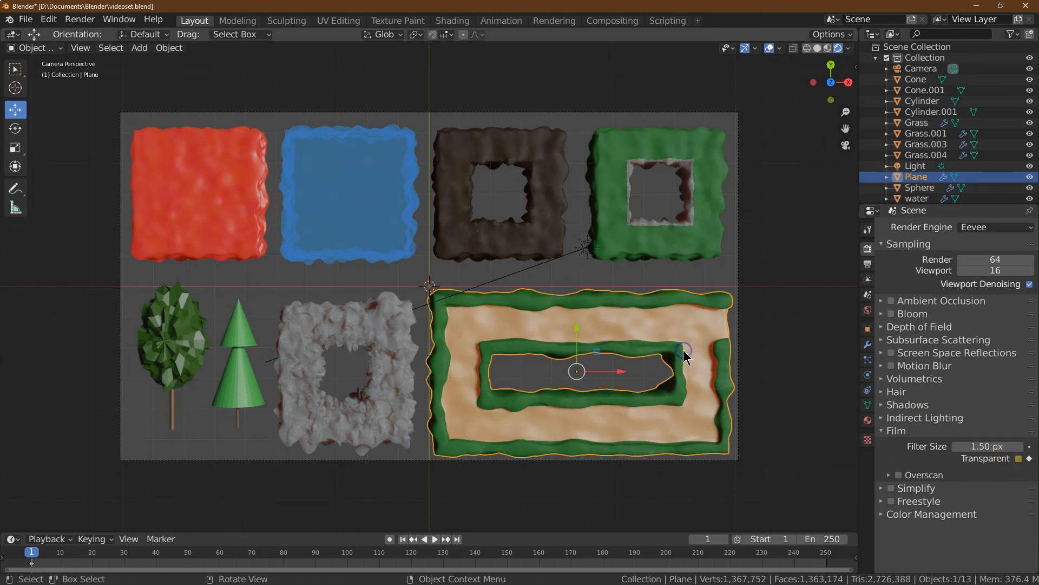
# Set the specular value of the path plane's sand material to 0.2.
pyautogui.click(868, 420)
pyautogui.click(906, 240)
pyautogui.scroll(-5, 901, 399)
pyautogui.doubleClick(994, 456)
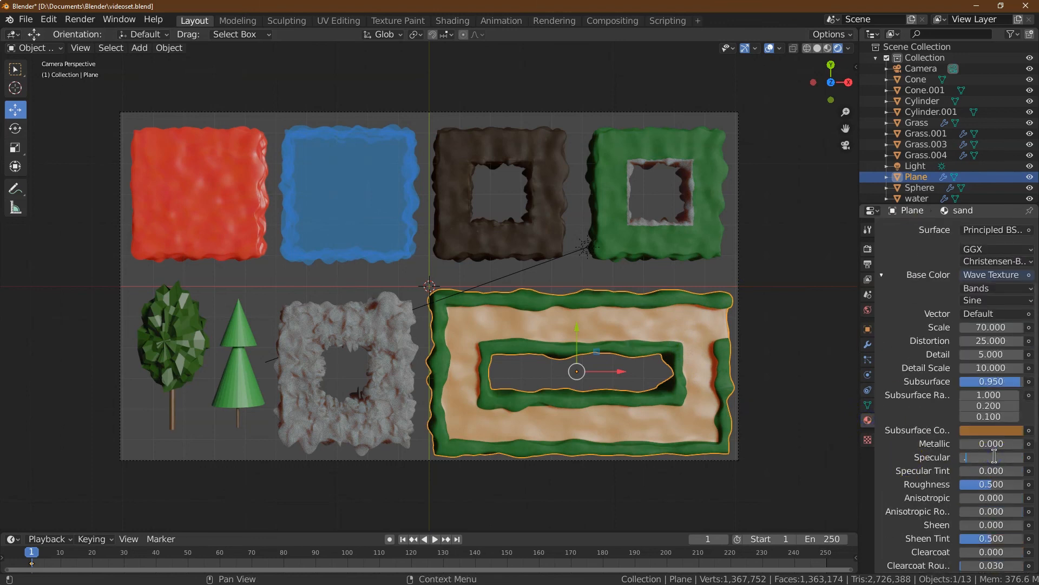
pyautogui.write('.2')
pyautogui.press('Return')
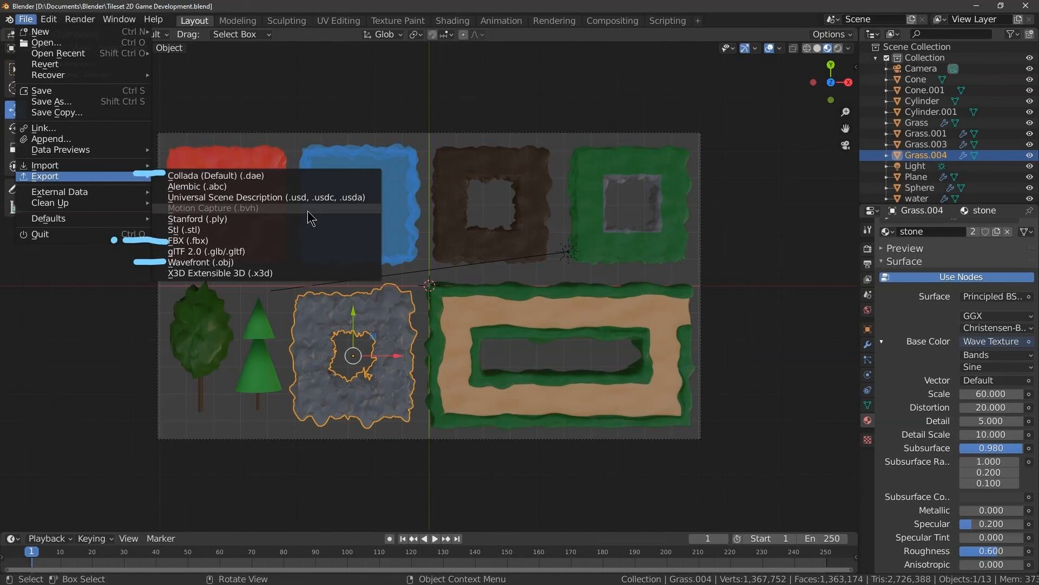
# Enable the transparent film background in the render settings.
pyautogui.click(867, 250)
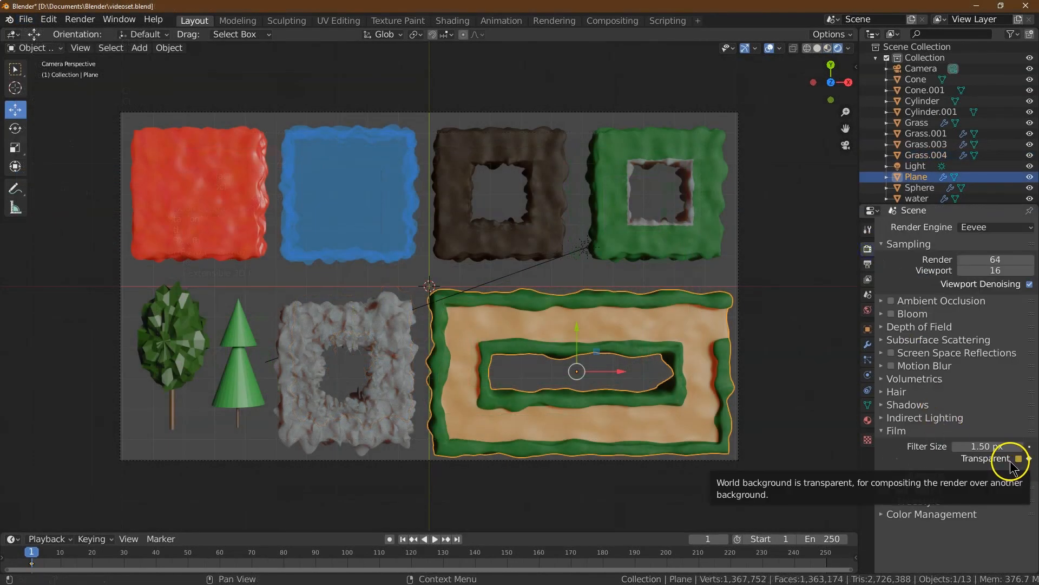
pyautogui.click(1019, 458)
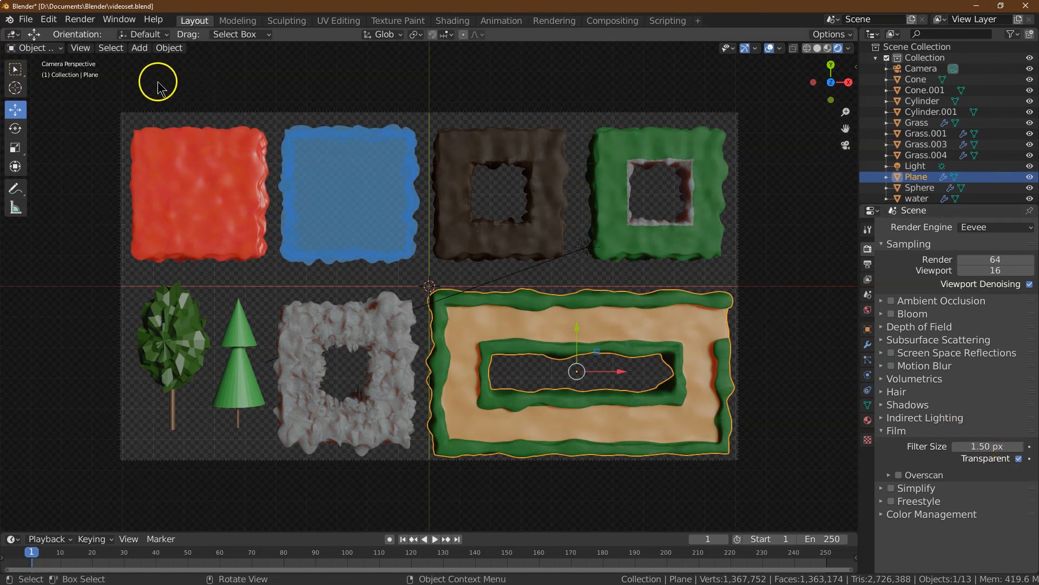
# Render the scene as an image and start saving the render result with Save As.
pyautogui.click(79, 20)
pyautogui.click(82, 38)
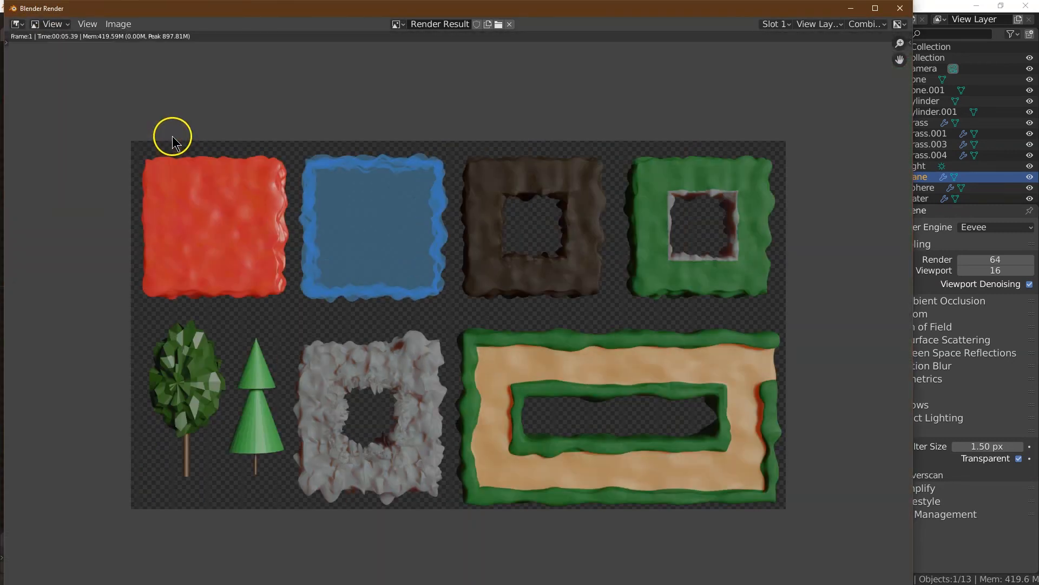
pyautogui.click(121, 24)
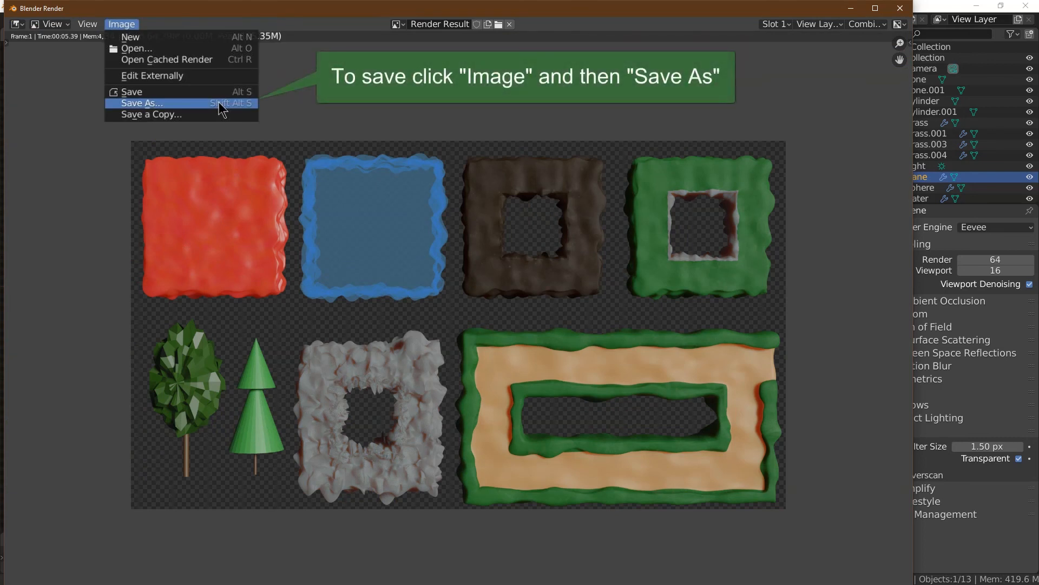
pyautogui.click(219, 103)
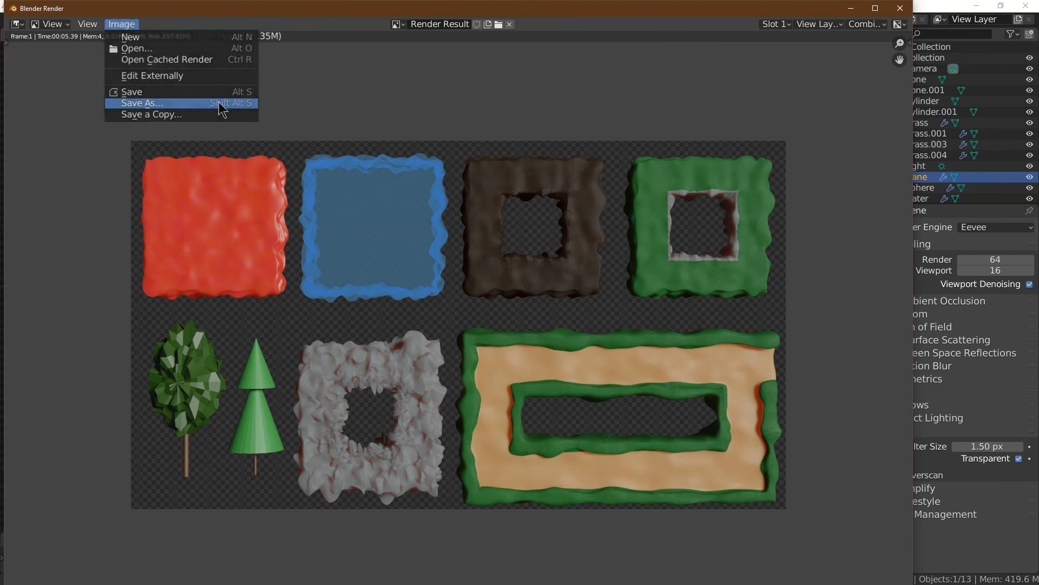